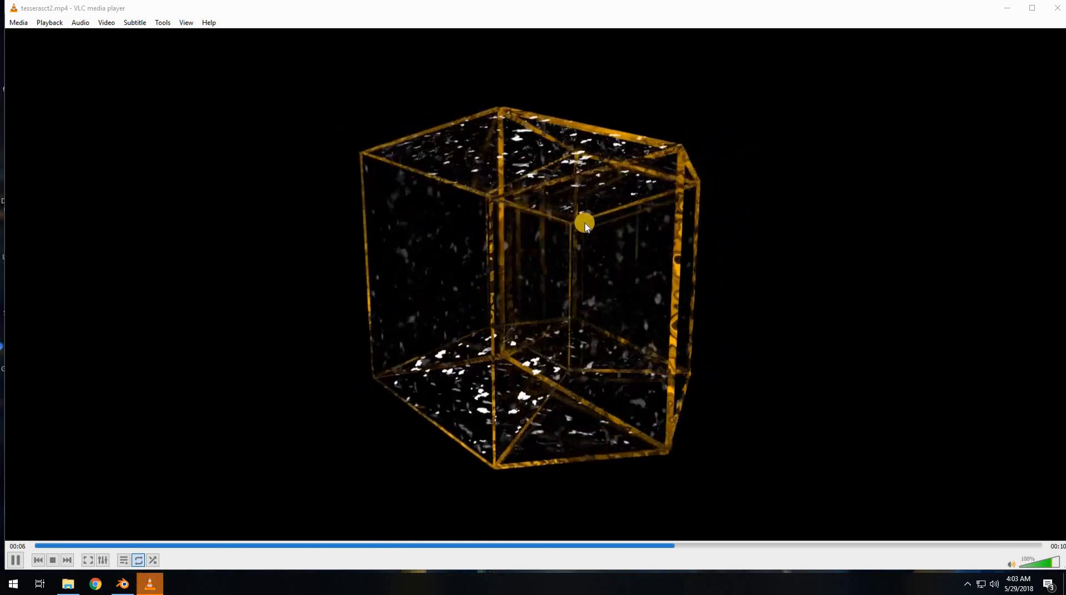
Step: Close the tesseract preview video and, in Blender, start the Screencast Keys display
left_click(1058, 8)
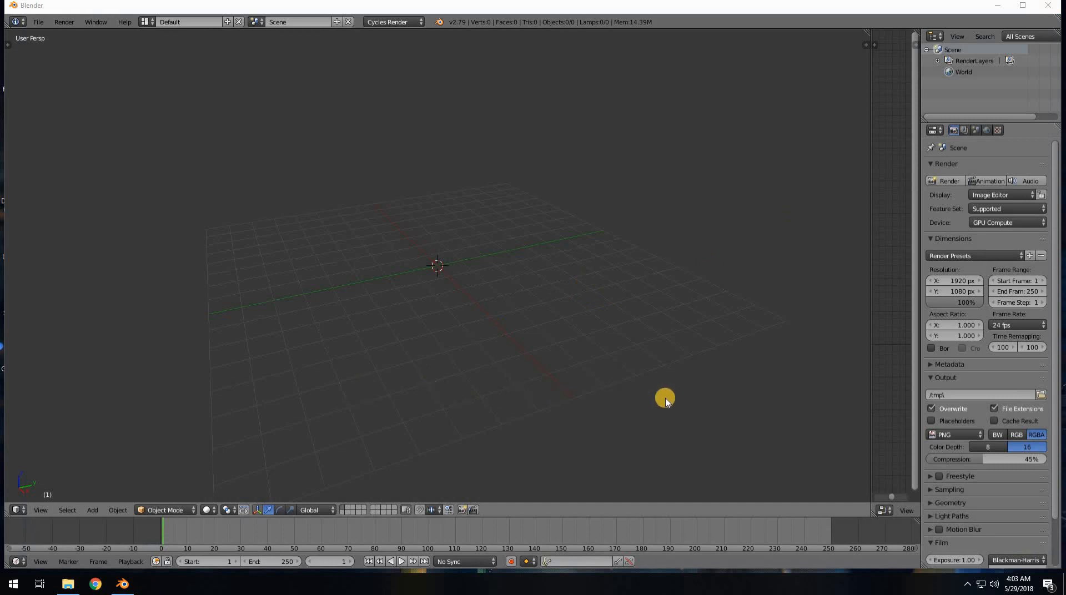
left_click(709, 332)
key("n")
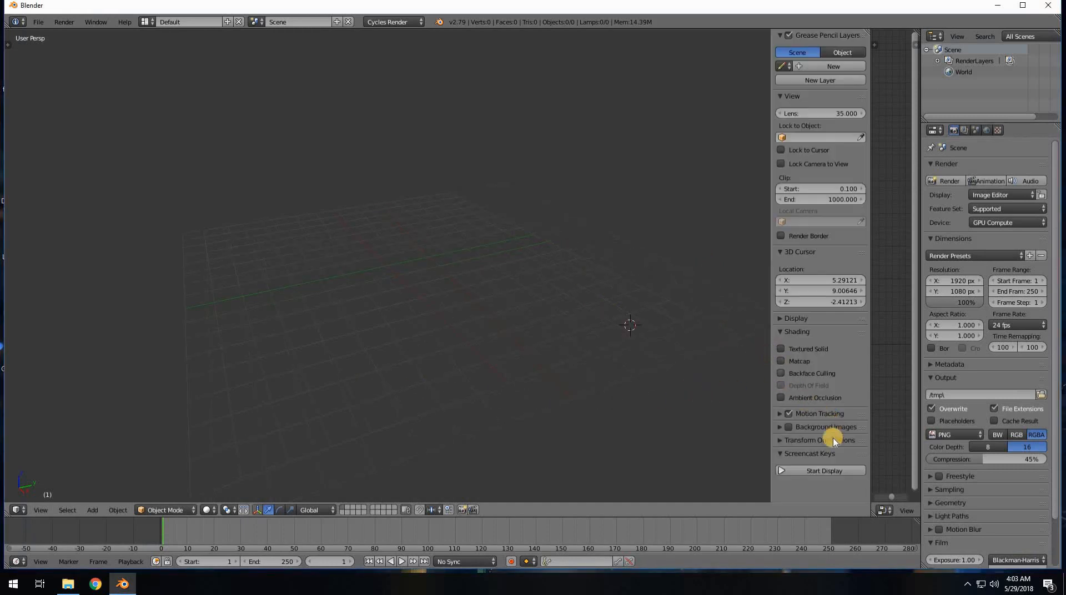
left_click(821, 471)
key("n")
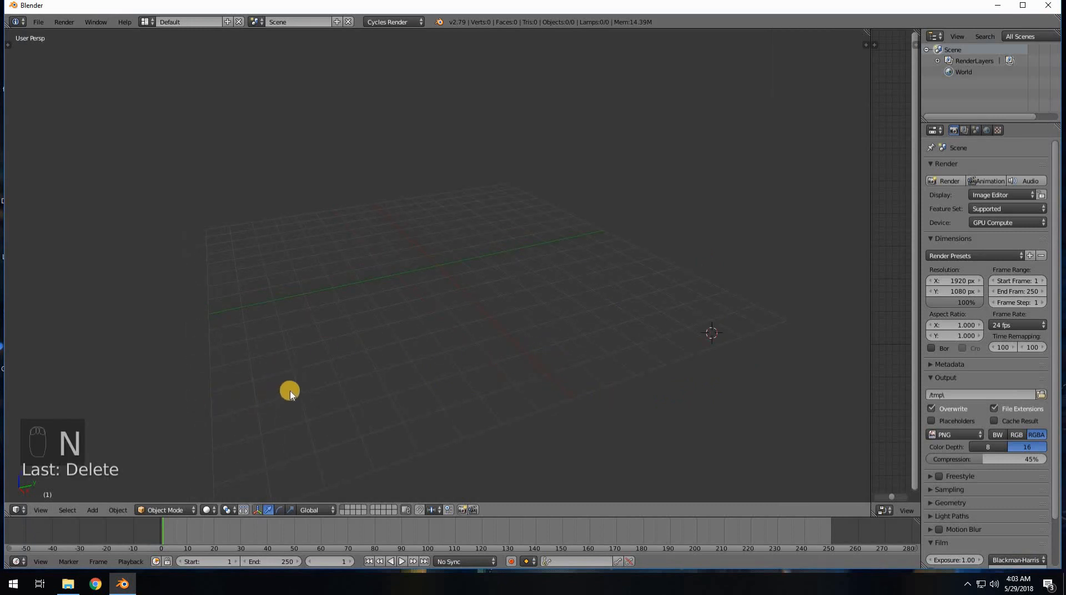
key("f")
key("d")
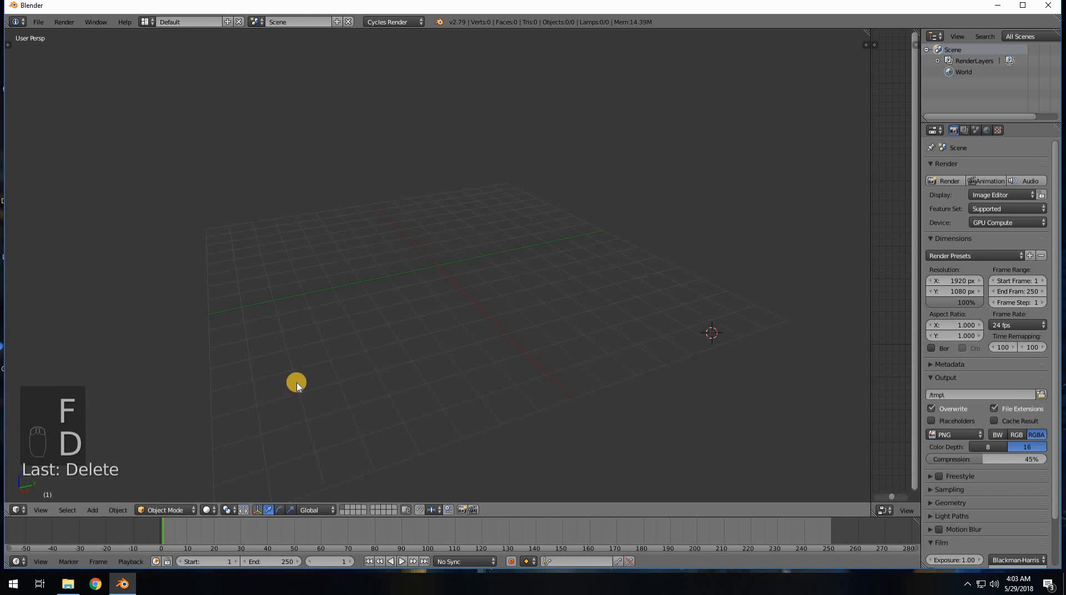
key("Escape")
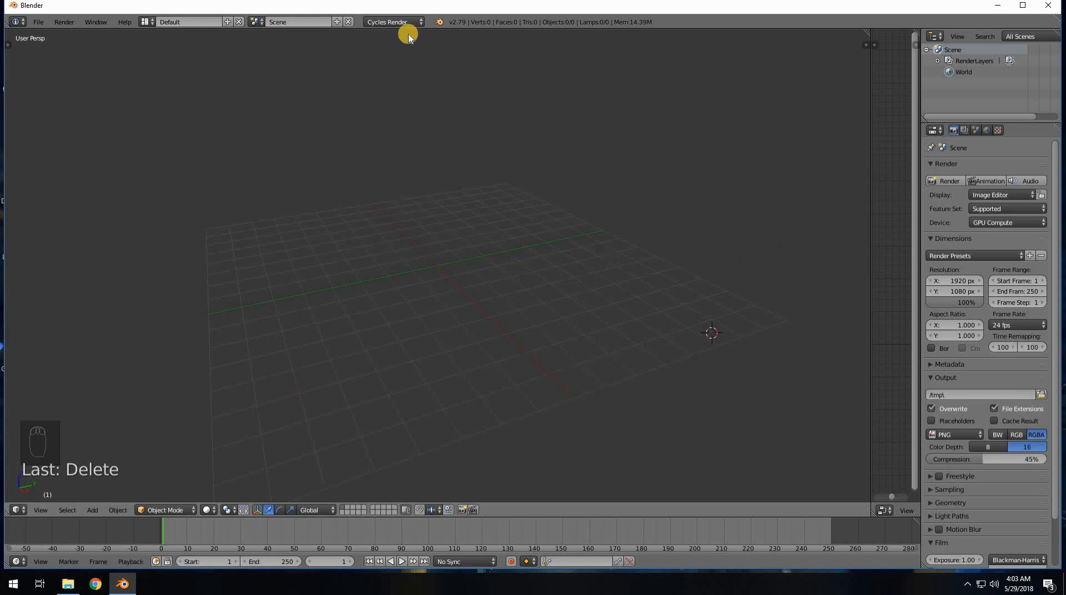
Step: Snap the 3D cursor back to the centre of the scene
key("shift+s")
left_click(582, 273)
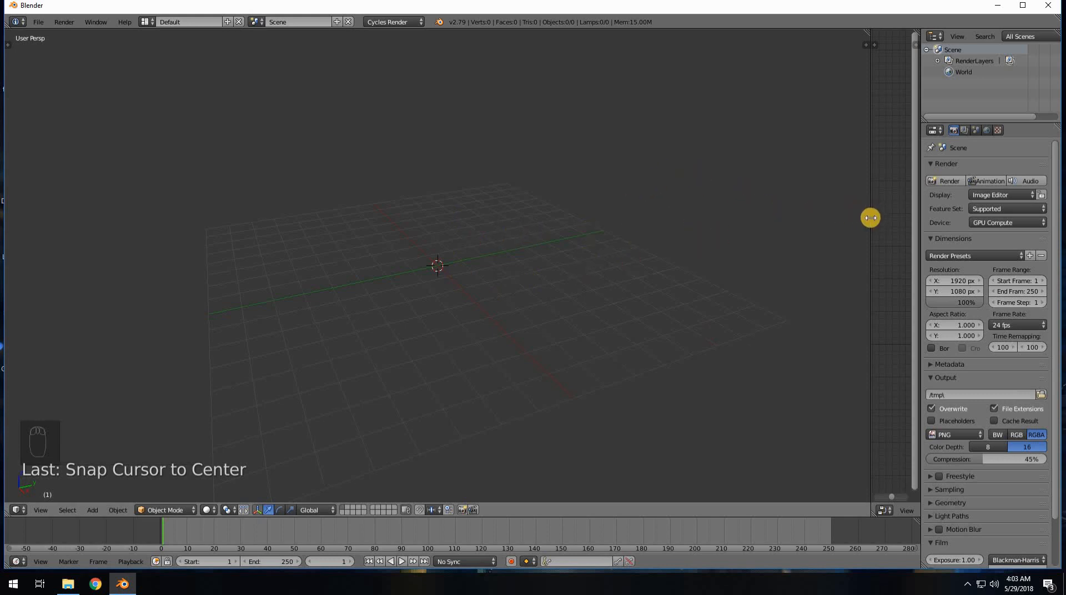
left_click_drag(869, 221, 871, 200)
Step: Set the animation's end frame to 400 and fit the full frame range in the timeline
middle_click_drag(599, 352, 630, 344)
left_click(286, 561)
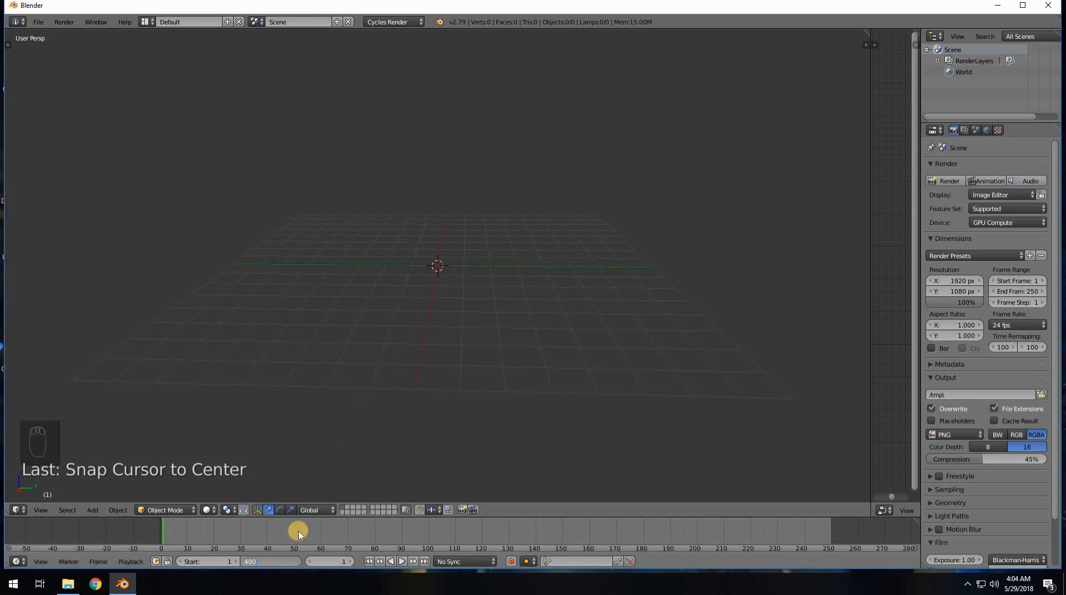
type("400")
key("Return")
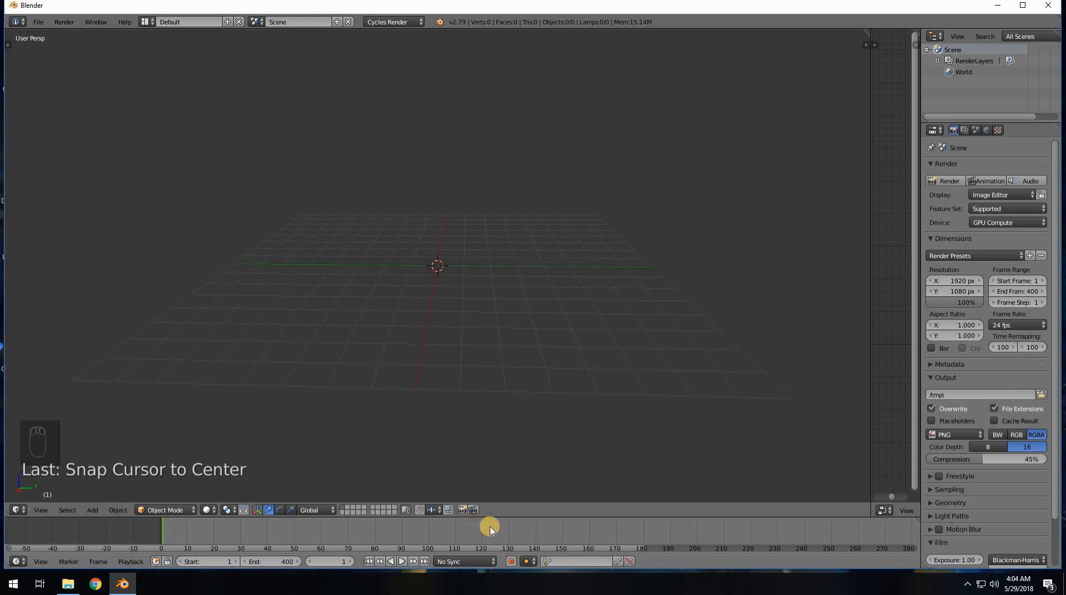
middle_click_drag(407, 527, 315, 530)
scroll(375, 526, "down", 4)
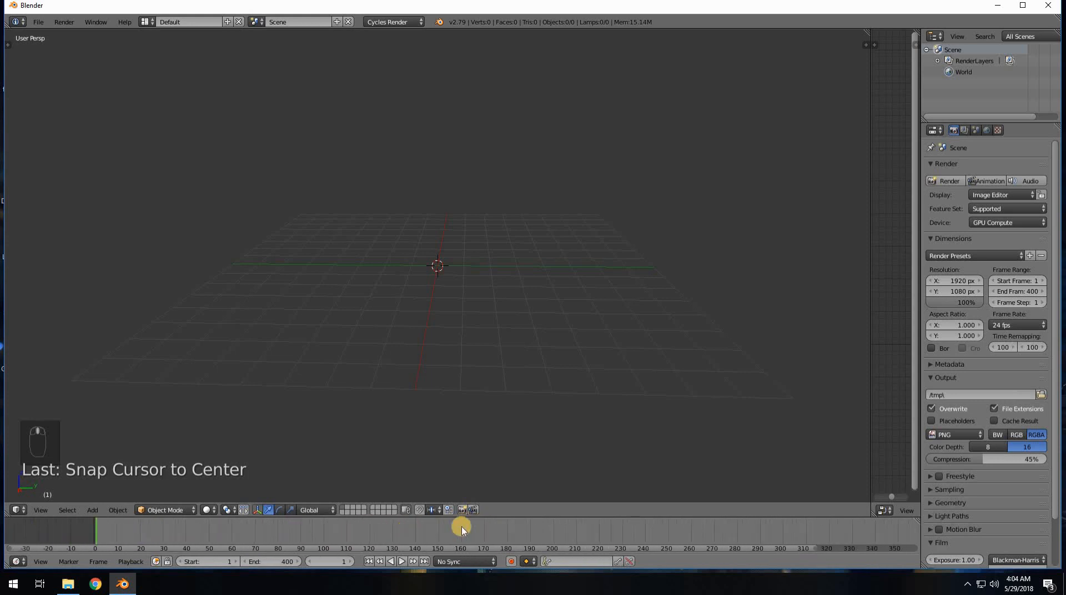
middle_click_drag(467, 536, 396, 534)
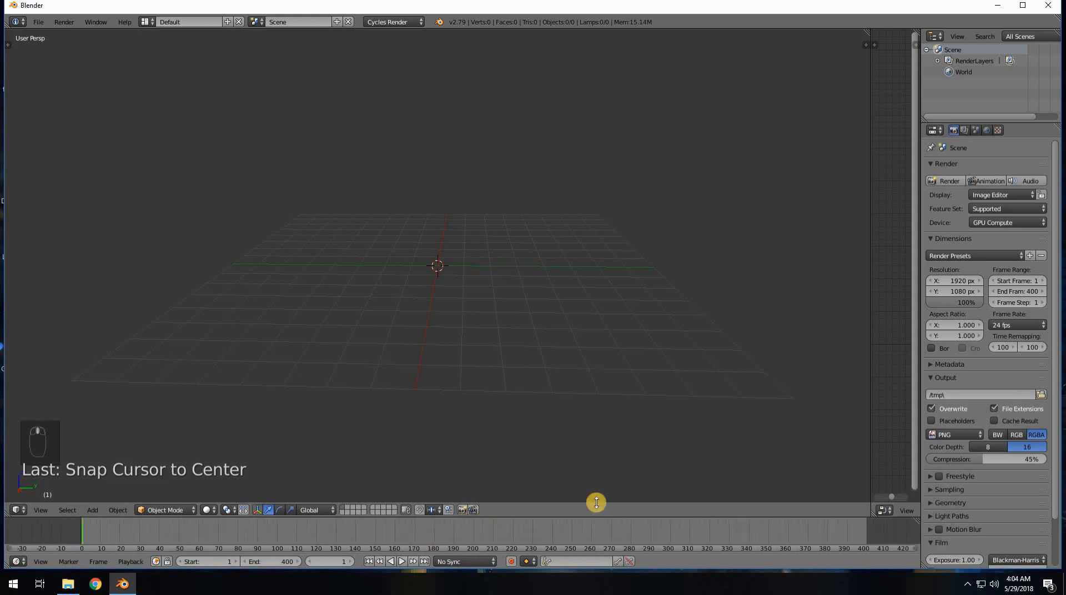
Step: Set a custom frame rate of 40 fps for the scene
left_click(996, 328)
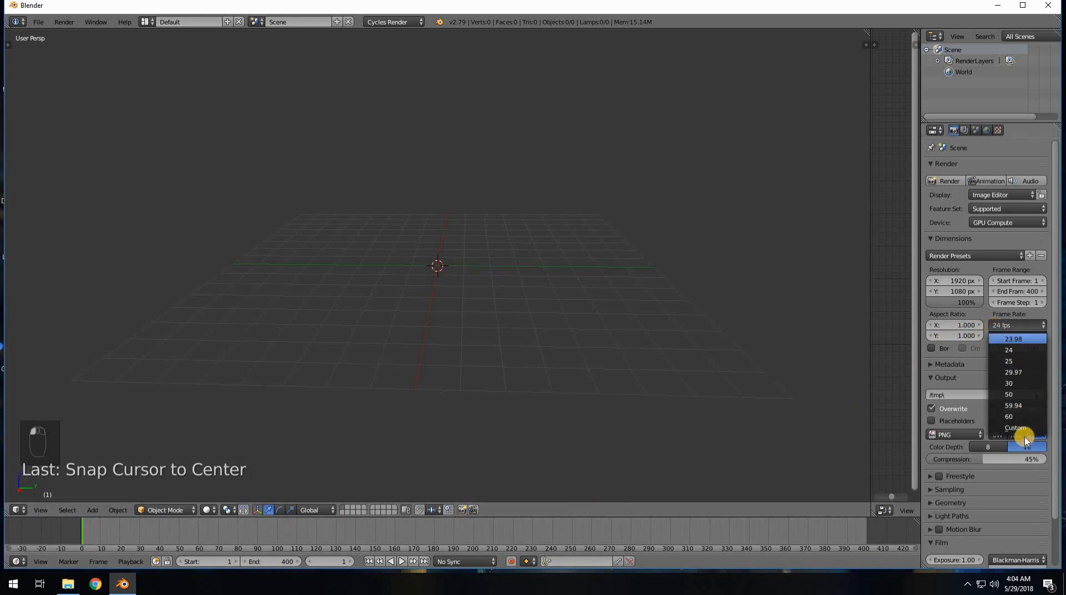
left_click(1022, 433)
left_click(1027, 335)
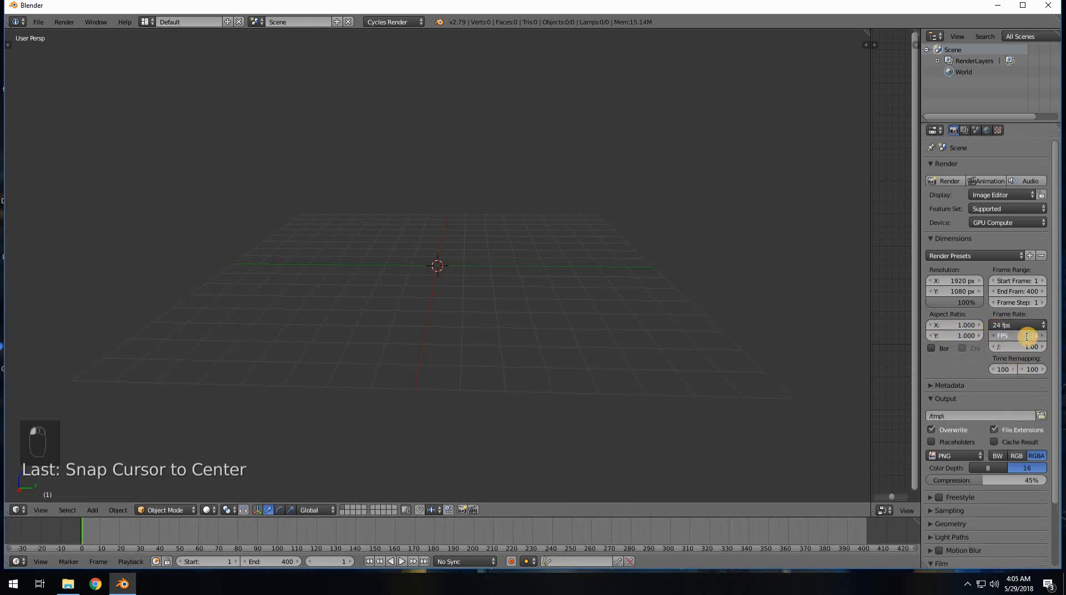
type("40")
key("Return")
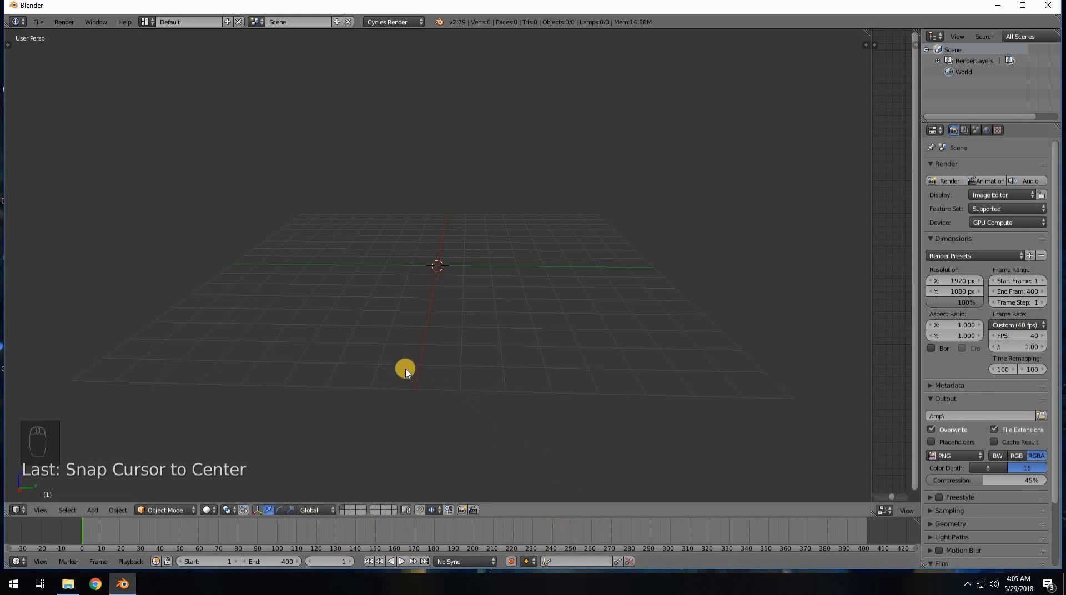
Step: Add a cube mesh at the scene centre and scale it up to about twice its size
middle_click_drag(440, 320, 493, 283)
key("shift+a")
mouse_move(494, 282)
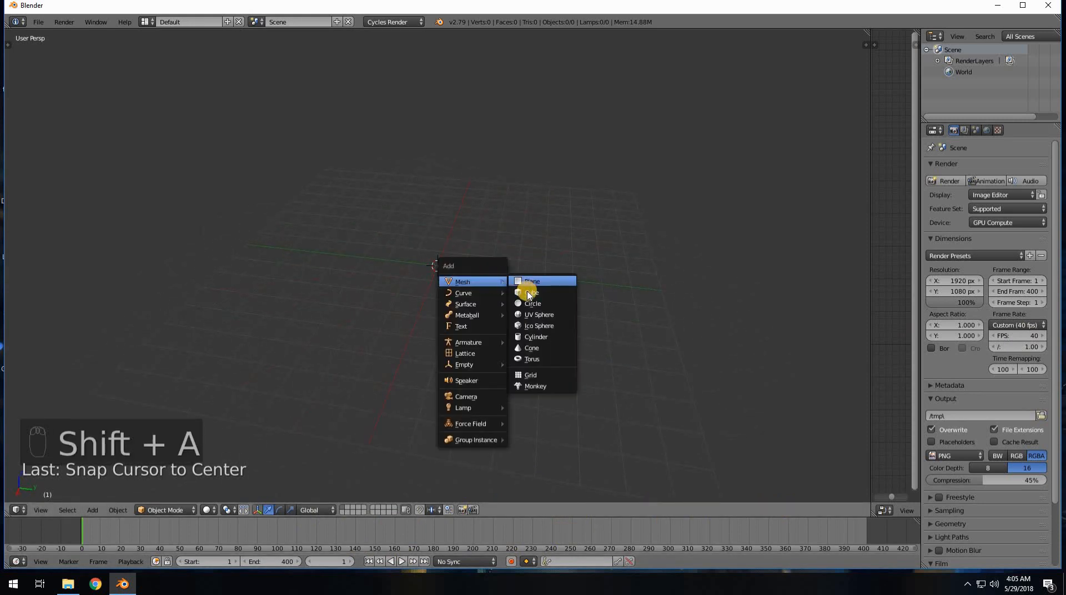
left_click(526, 291)
middle_click_drag(476, 331, 461, 336)
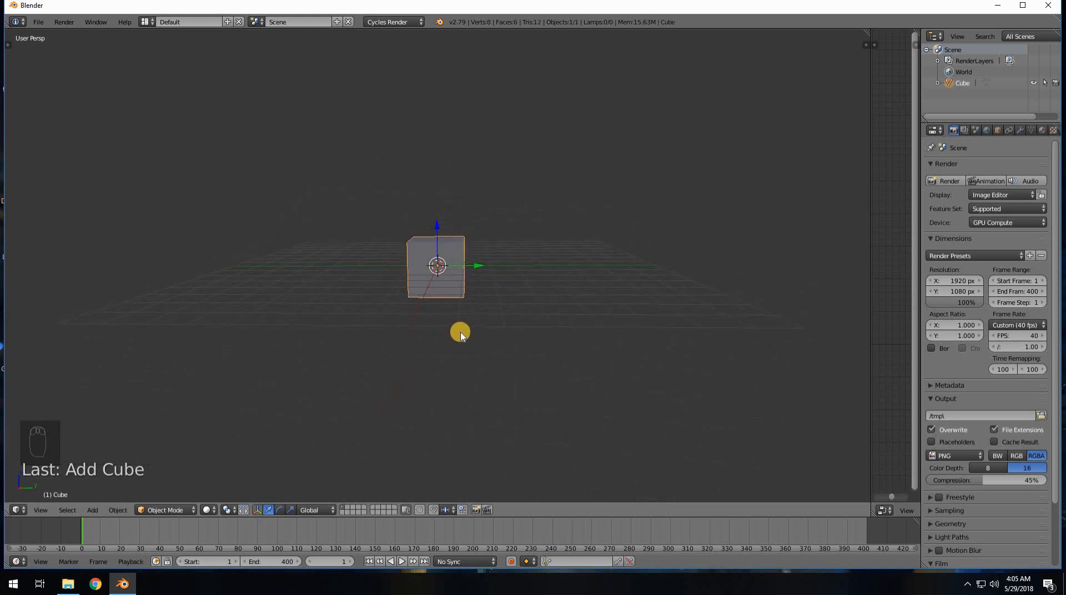
key("s")
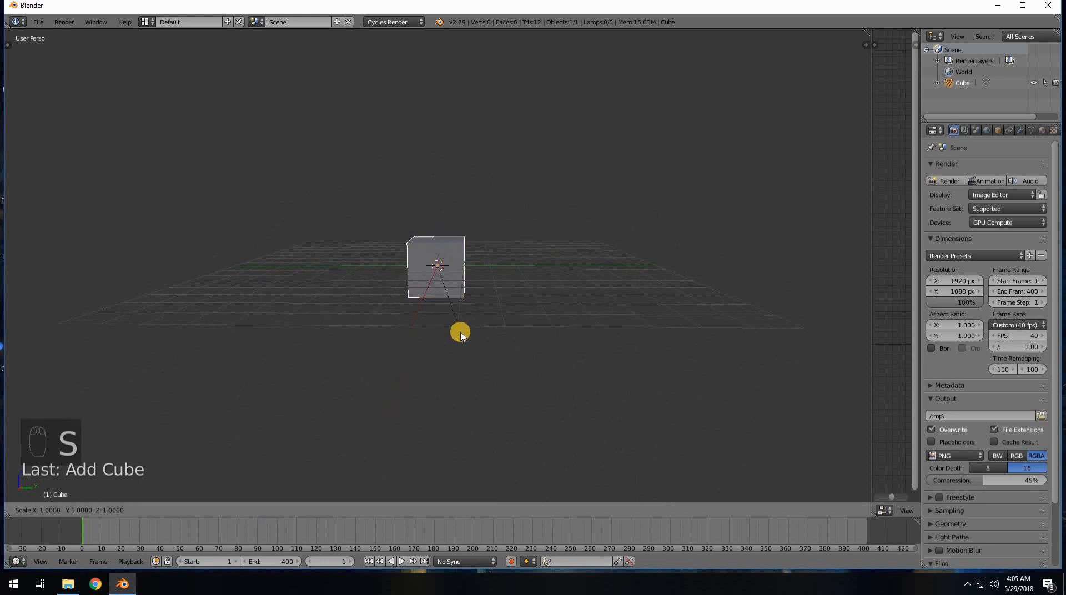
left_click(459, 330)
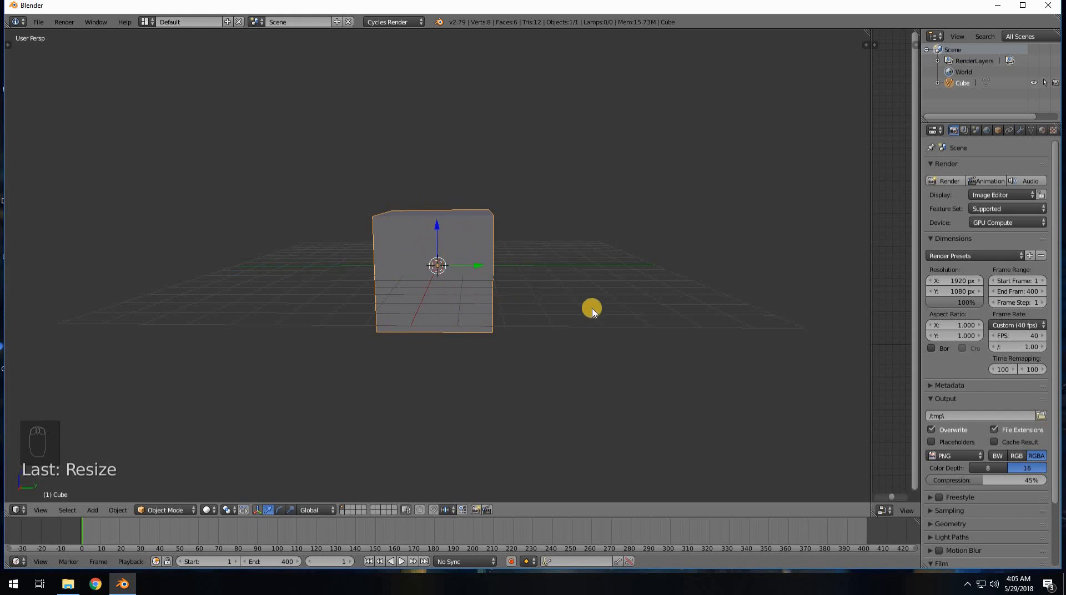
Step: Duplicate the cube in place and scale the copy by 2 so it encloses the original
middle_click_drag(513, 331, 472, 284)
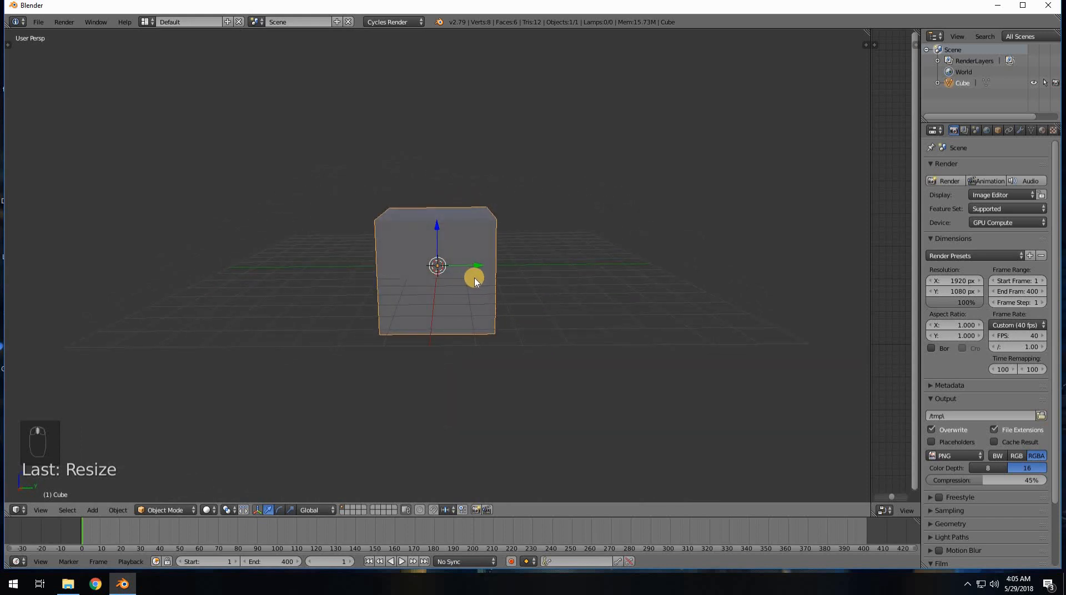
key("shift+d")
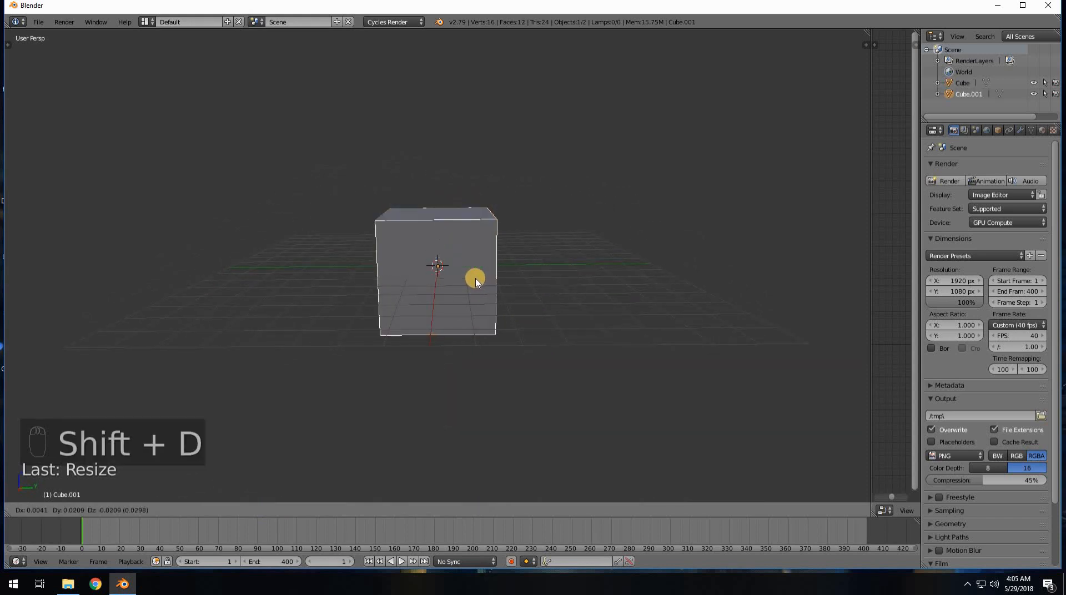
key("s")
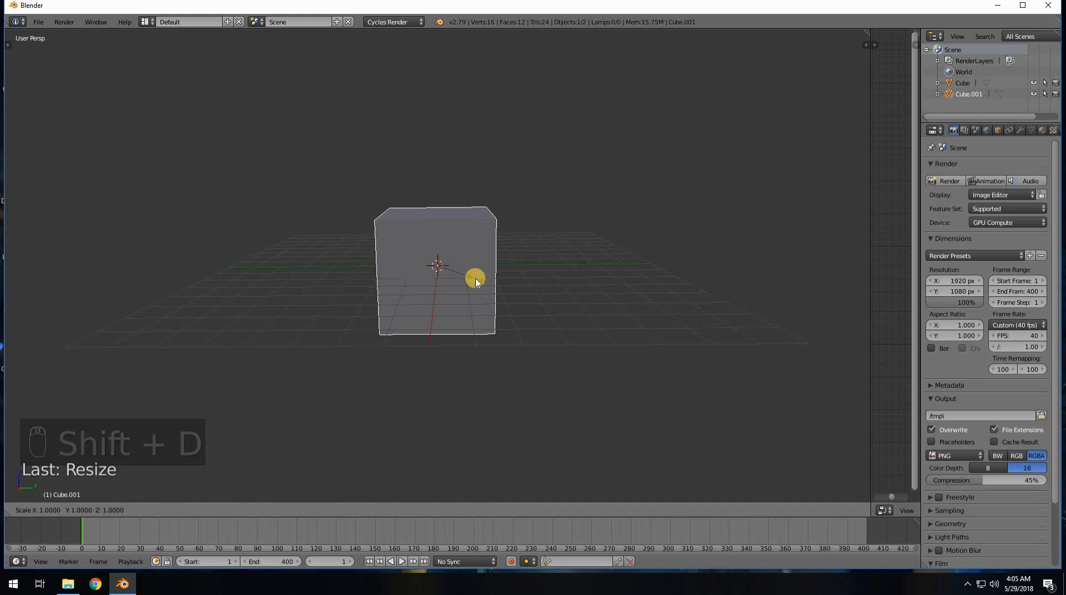
type("2")
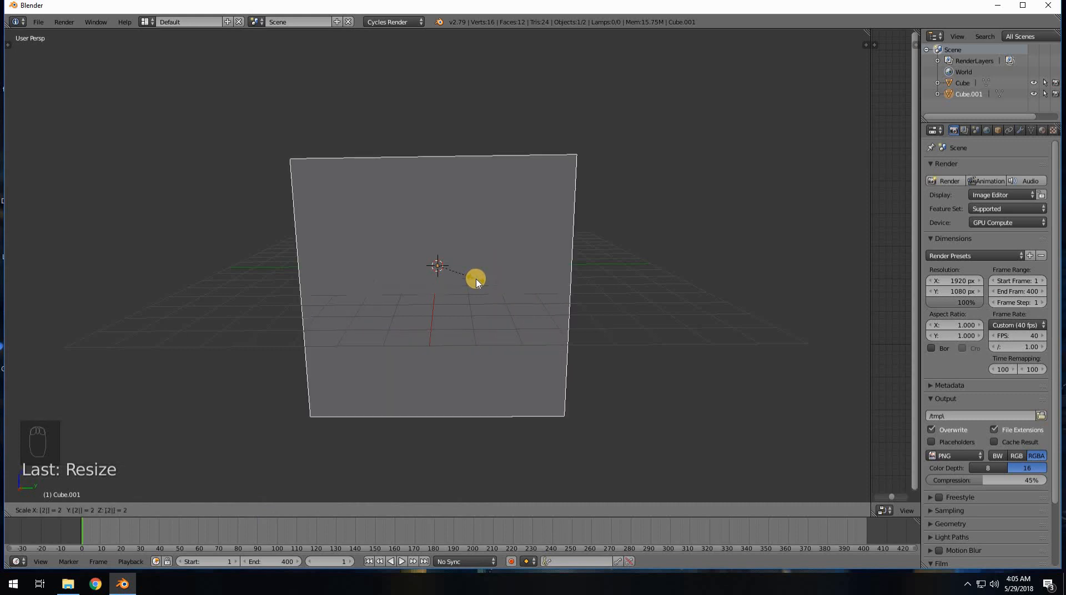
key("Return")
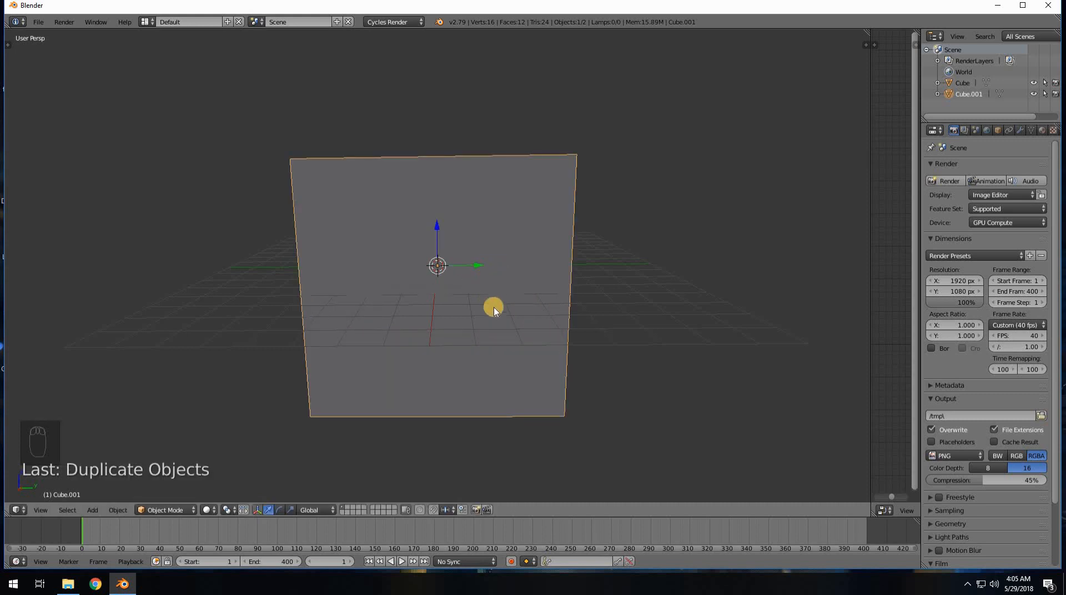
Step: Show the cubes in wireframe shading and join the outer cube with the inner cube into one object
key("z")
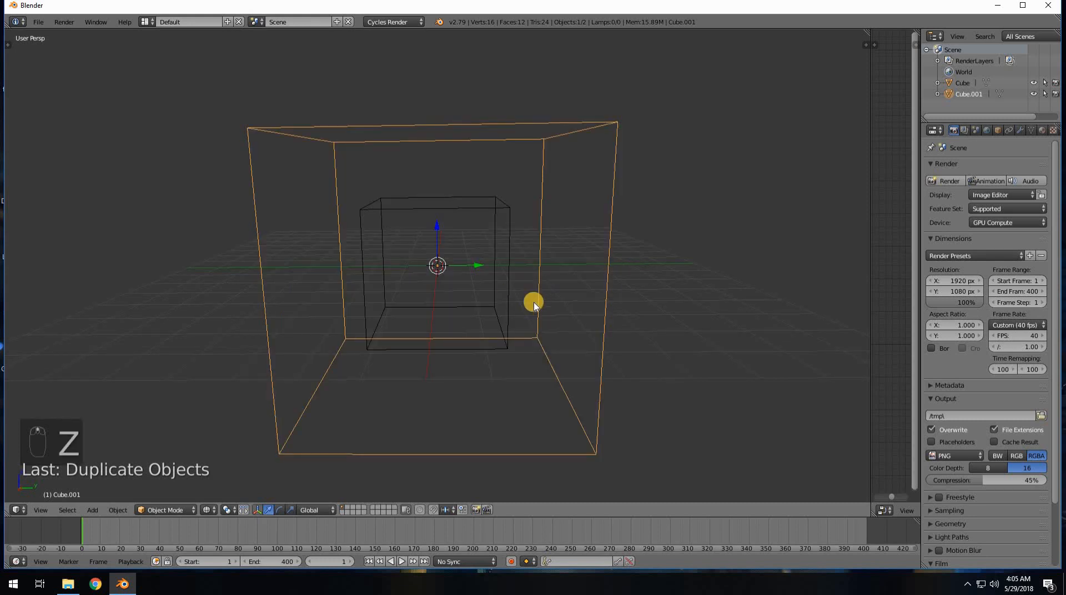
middle_click_drag(477, 332, 349, 372)
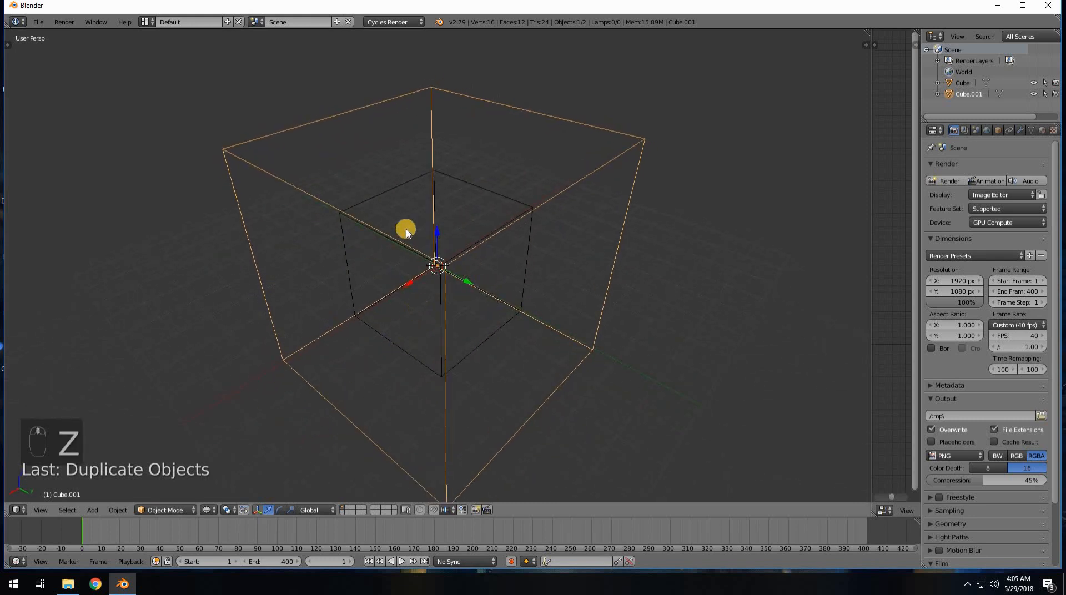
middle_click_drag(374, 319, 457, 299)
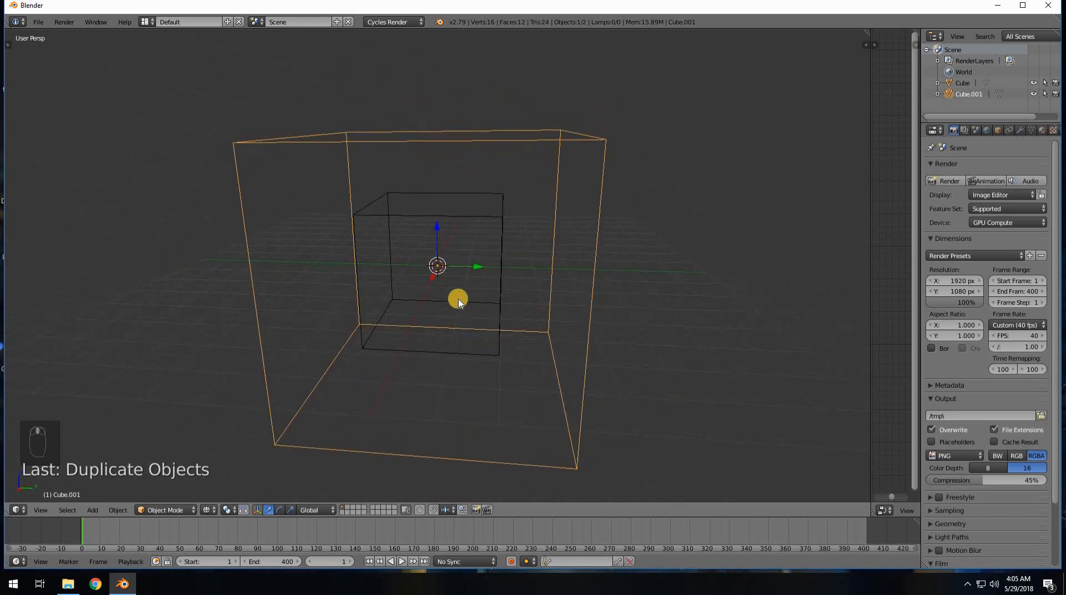
right_click(483, 195, "shift")
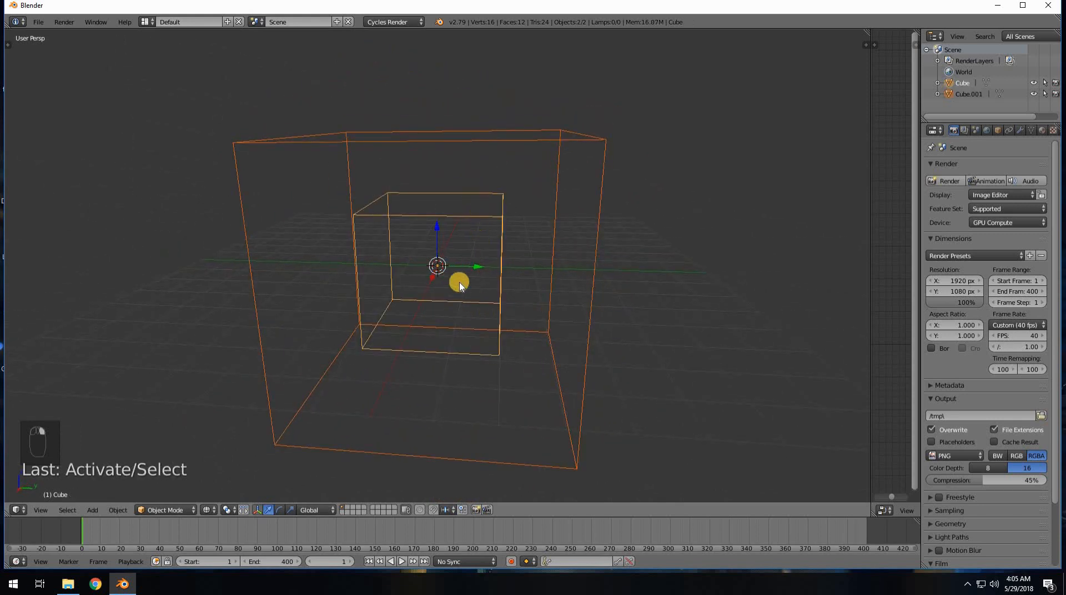
right_click(469, 141)
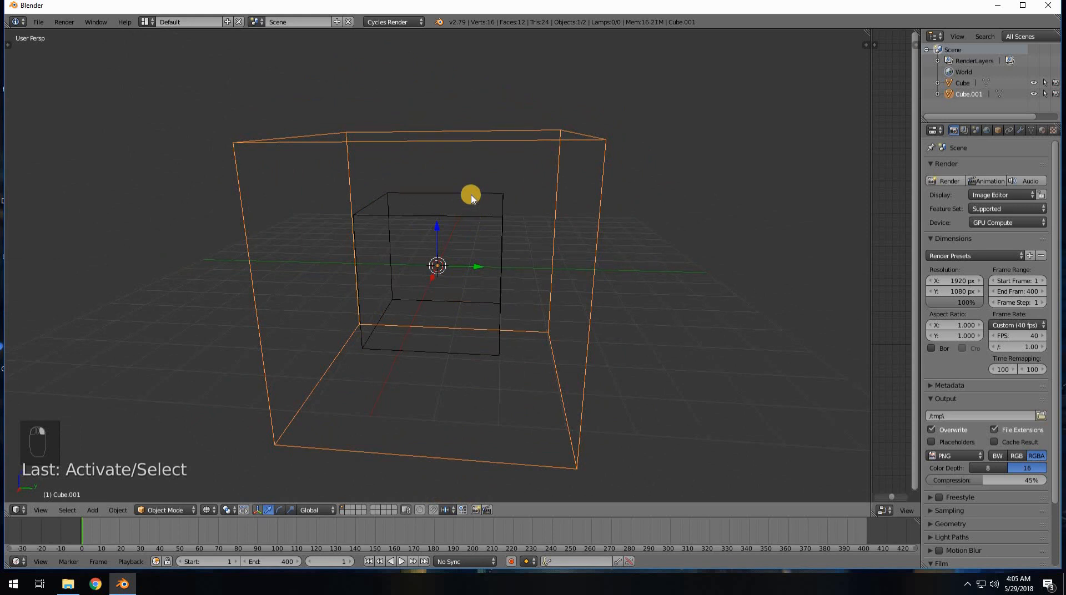
right_click(471, 199, "shift")
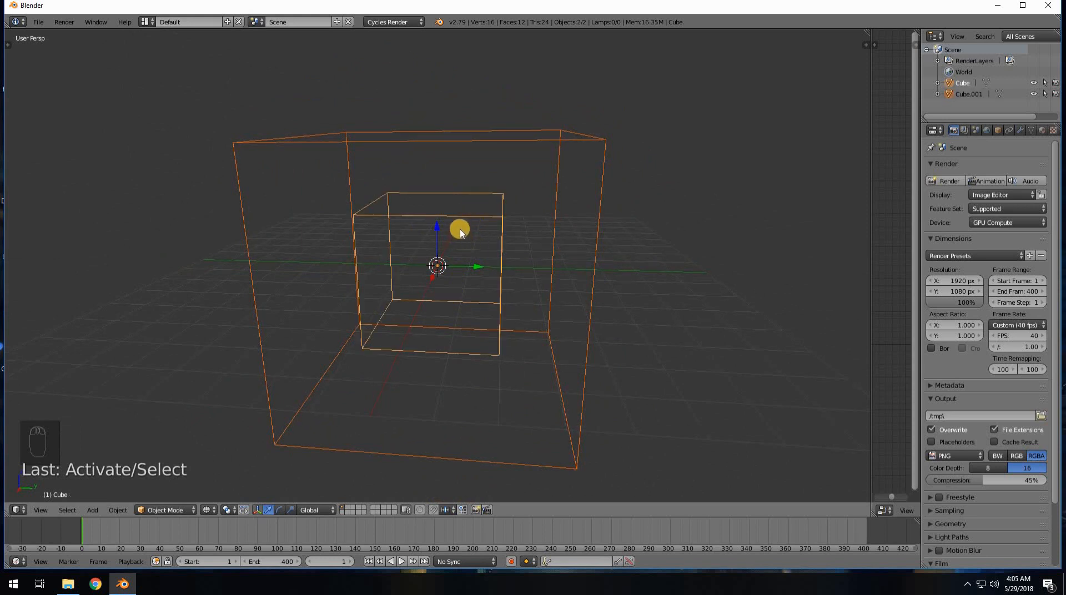
key("ctrl+j")
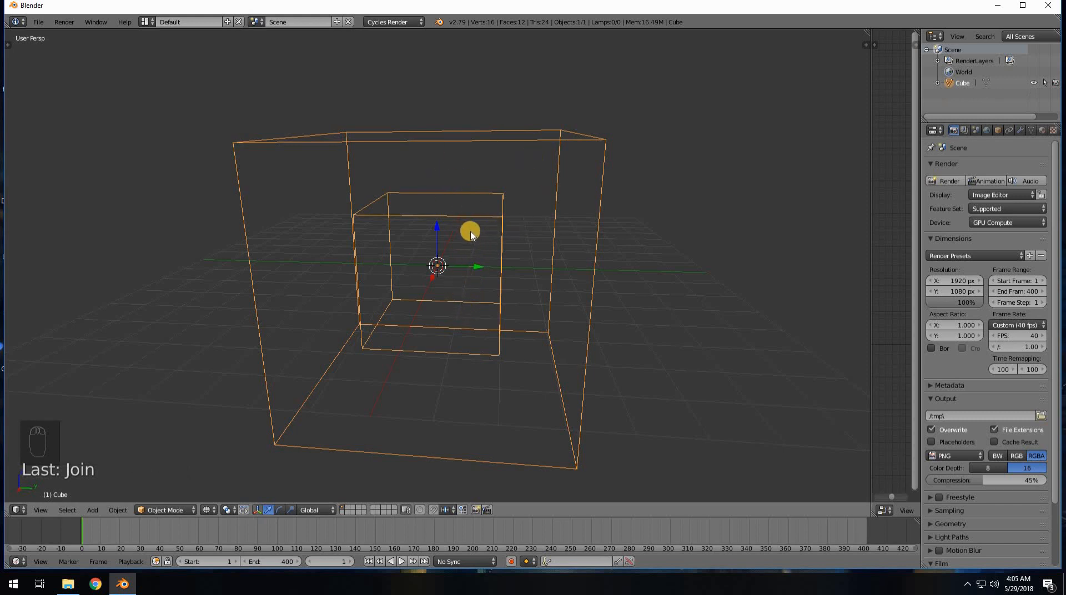
Step: Enter Edit Mode on the joined cubes and set the mesh select mode to Edge
key("Tab")
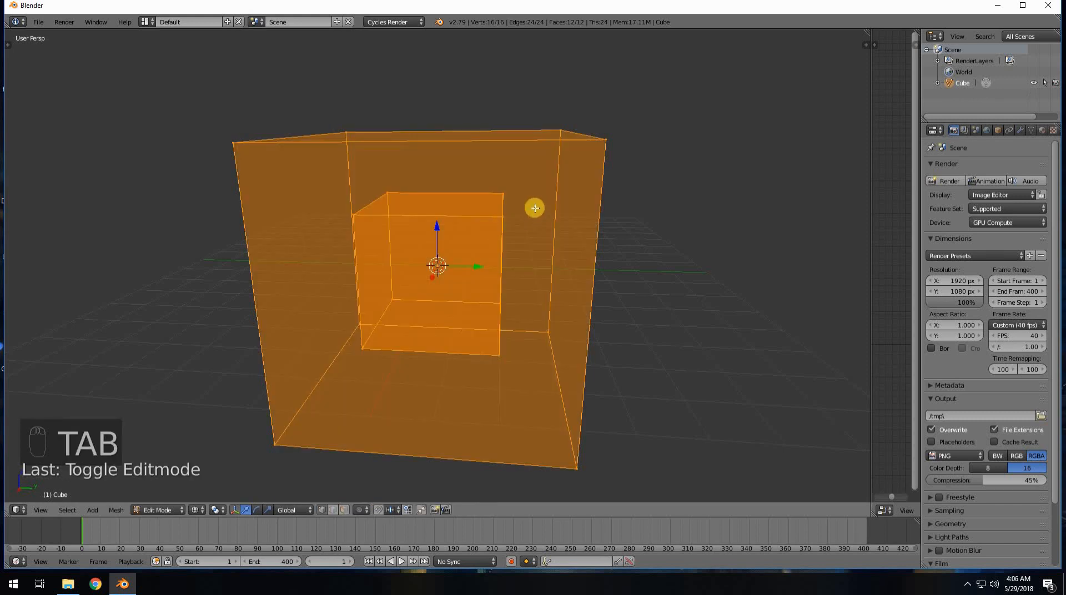
middle_click_drag(534, 208, 428, 210)
key("z")
key("z")
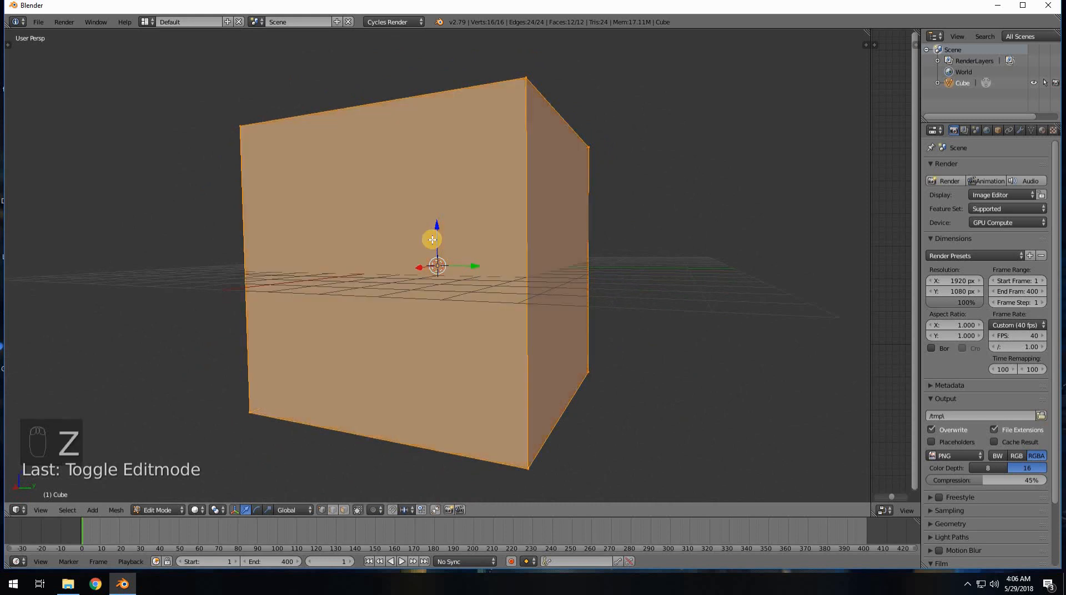
middle_click_drag(403, 198, 434, 264)
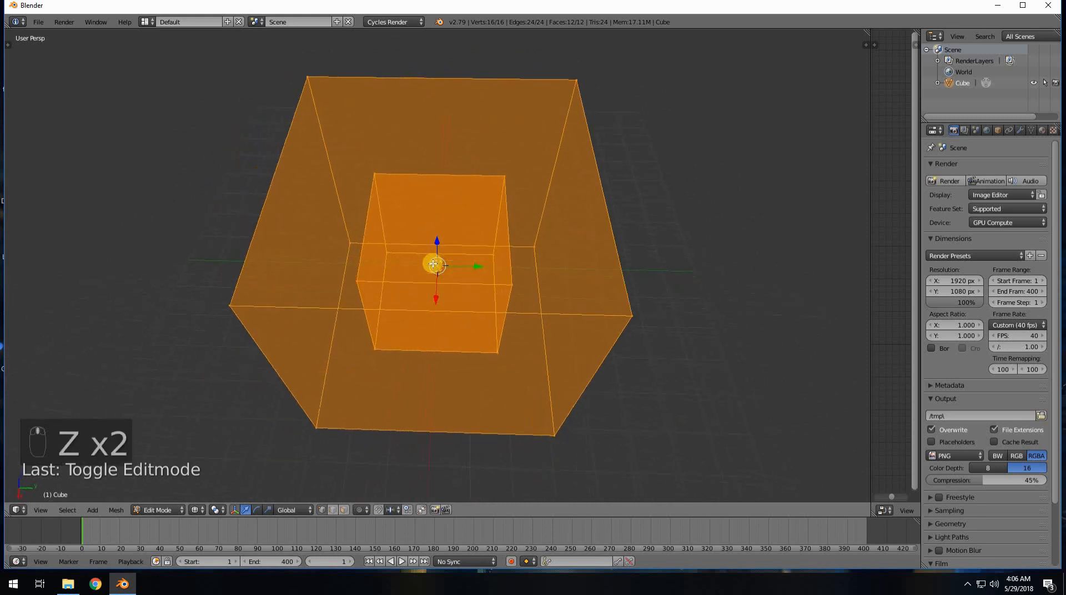
key("ctrl+grave")
key("ctrl+Tab")
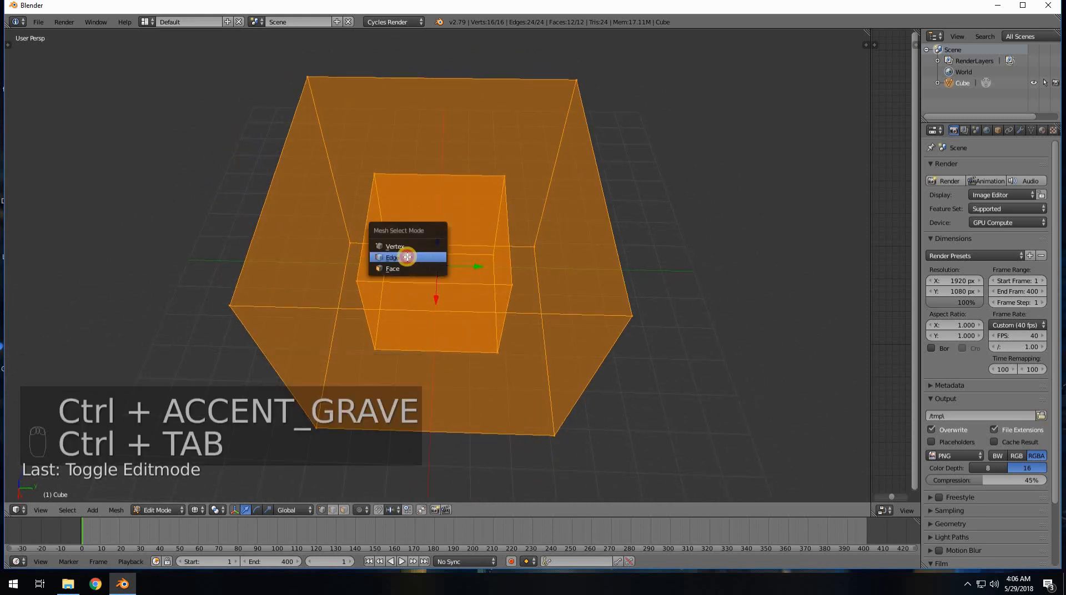
left_click(423, 260)
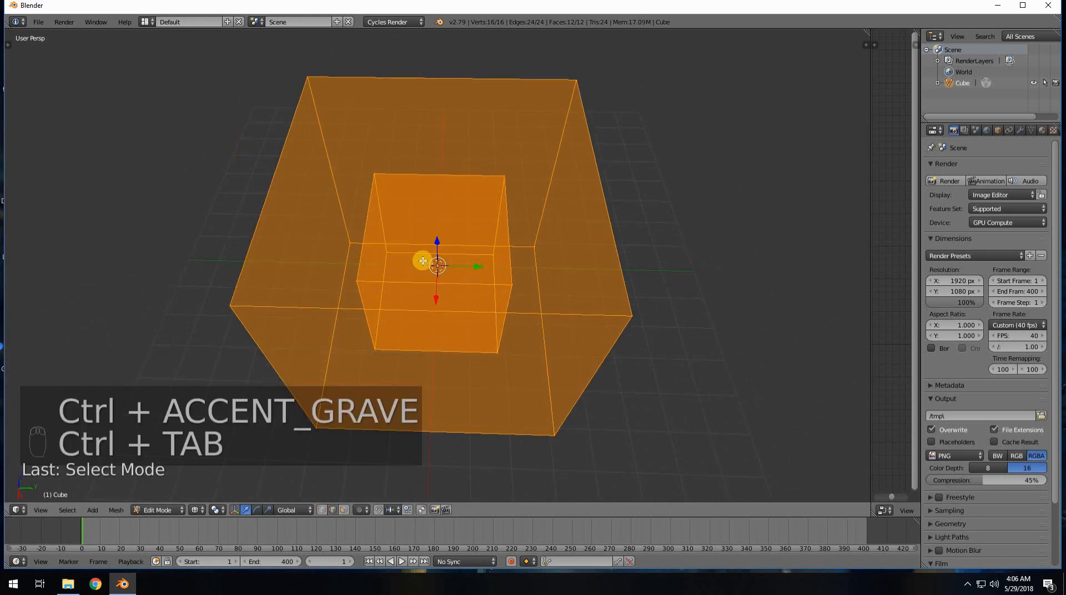
Step: Fill a face between one top edge of the inner cube and the matching top edge of the outer cube
right_click(449, 177)
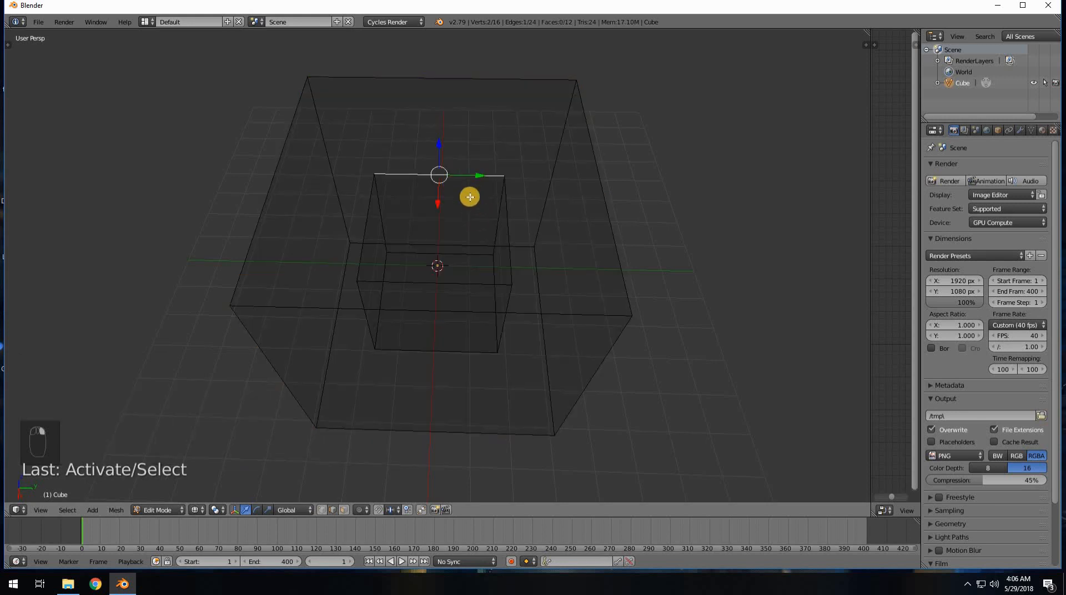
middle_click_drag(469, 197, 504, 208)
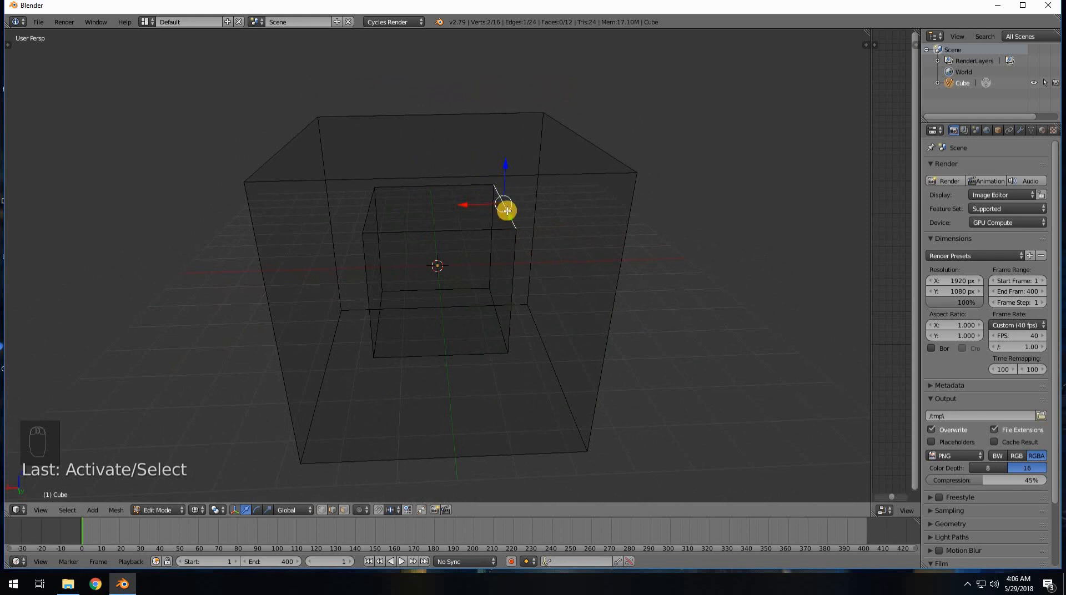
middle_click_drag(498, 212, 535, 211)
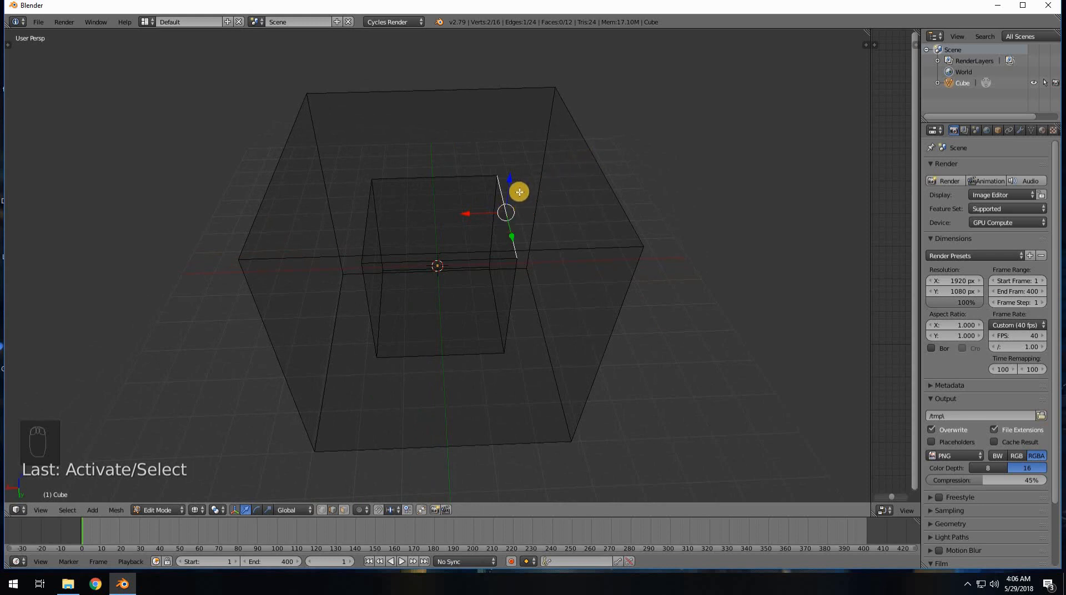
right_click(596, 161, "shift")
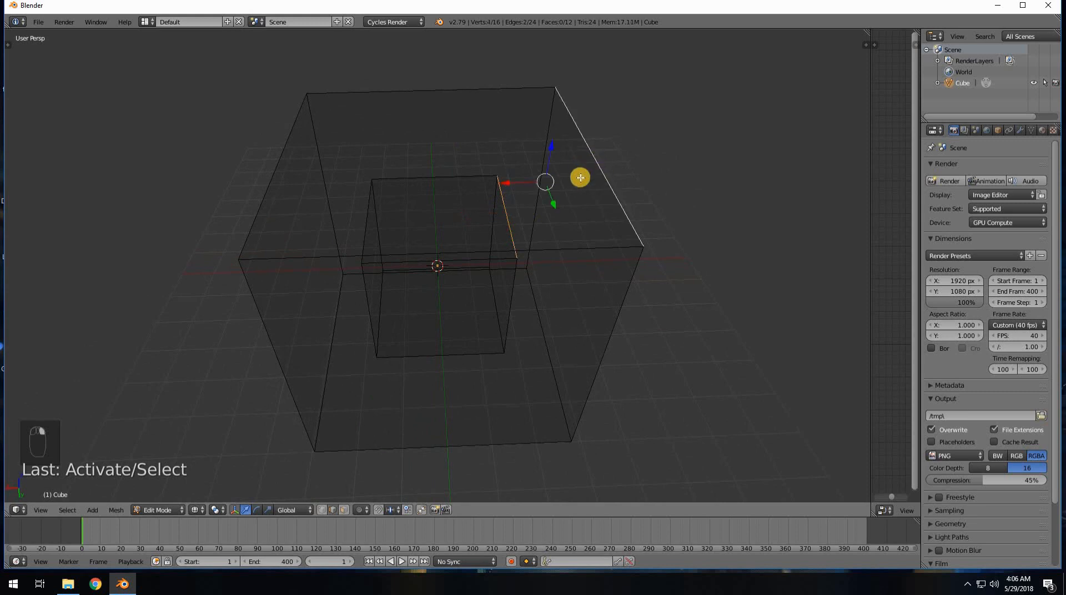
middle_click_drag(578, 176, 441, 174)
key("f")
Step: Fill two more sloping faces connecting the inner cube's top edges to the outer cube's top edges
right_click(441, 174)
right_click(421, 82, "shift")
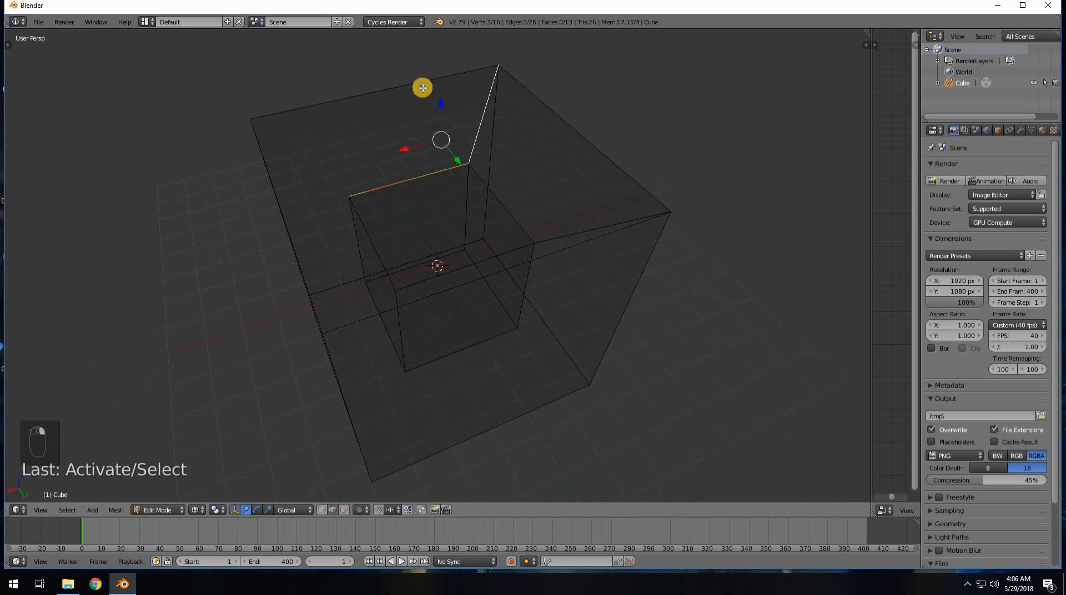
key("f")
middle_click_drag(430, 145, 415, 175)
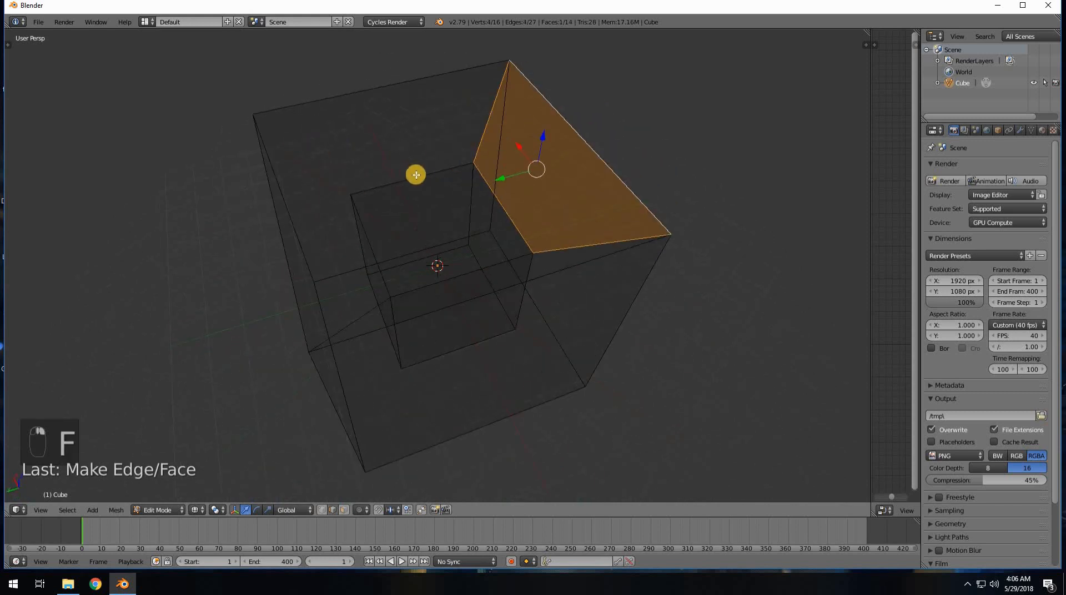
right_click(423, 179)
right_click(431, 79, "shift")
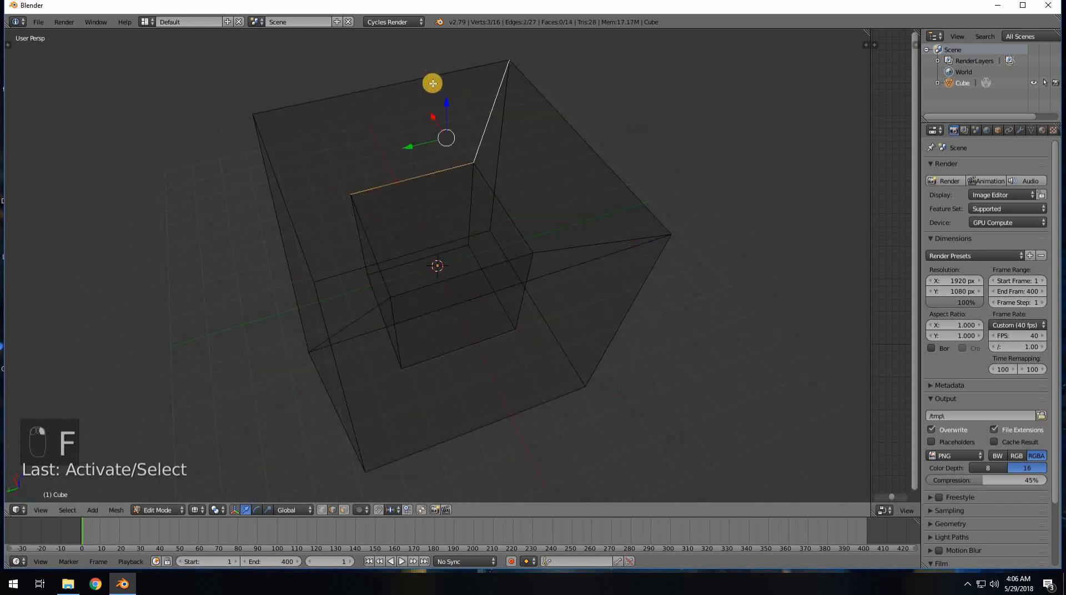
key("f")
Step: Select the edges around the last gap between the two cubes' top edges and fill it with a face
middle_click_drag(433, 145, 430, 178)
right_click(431, 176)
right_click(500, 138, "shift")
right_click(421, 88, "shift")
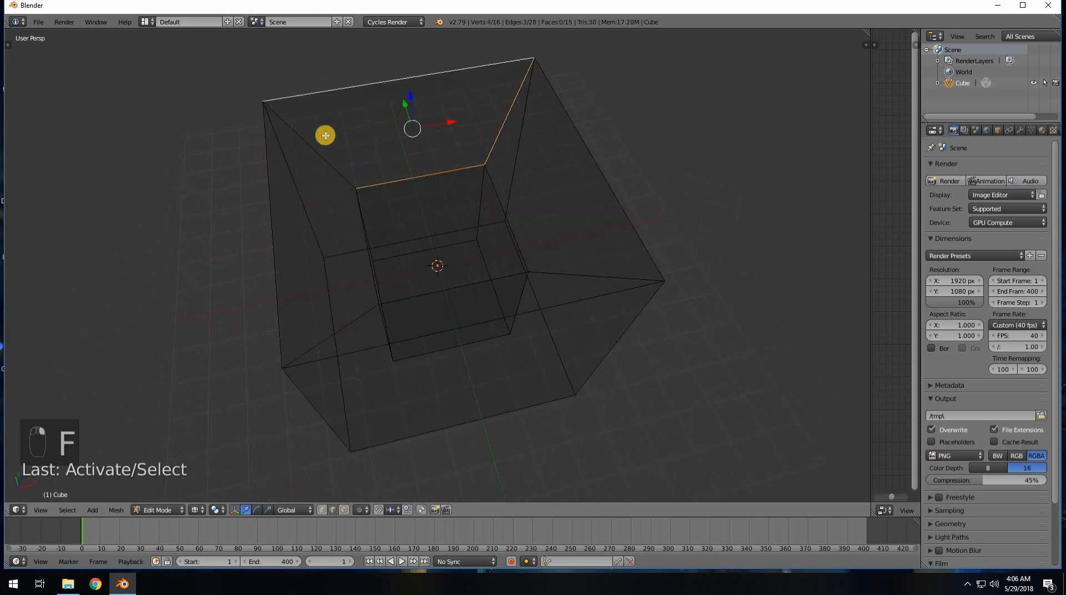
key("f")
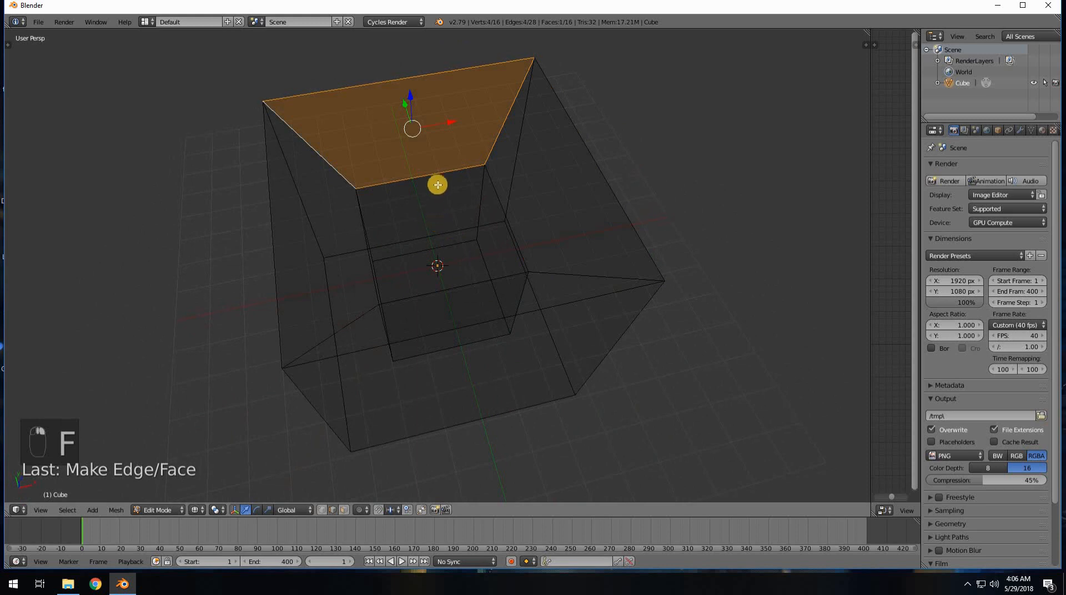
Step: Fill a first face between a bottom edge of the inner cube and the parallel bottom edge of the outer cube
middle_click_drag(435, 183, 442, 207)
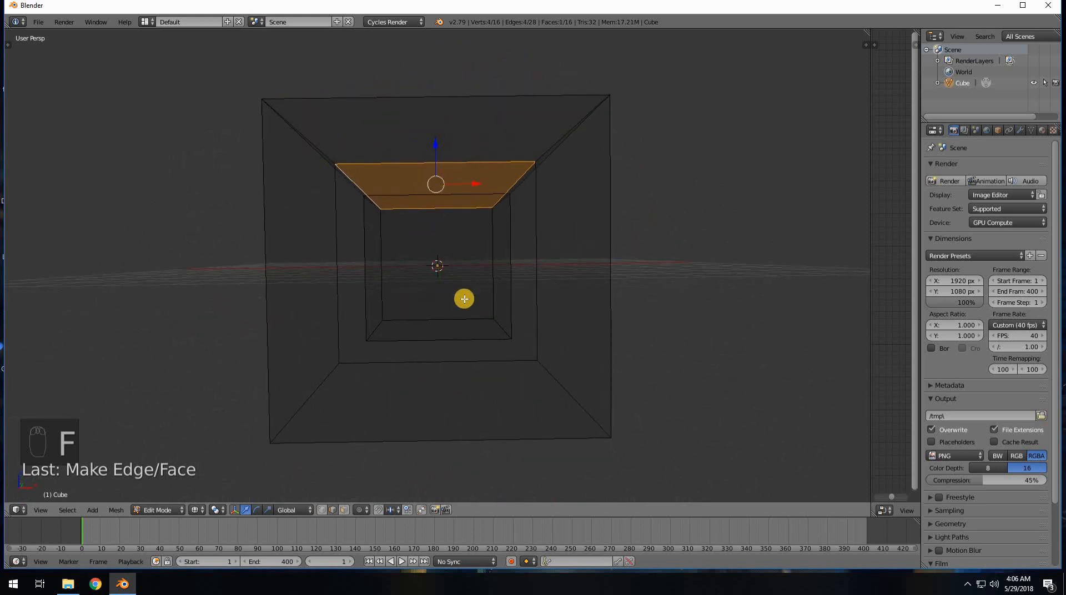
mouse_move(464, 299)
middle_mouse_down()
mouse_move(456, 250)
mouse_move(447, 262)
mouse_move(465, 298)
middle_mouse_up()
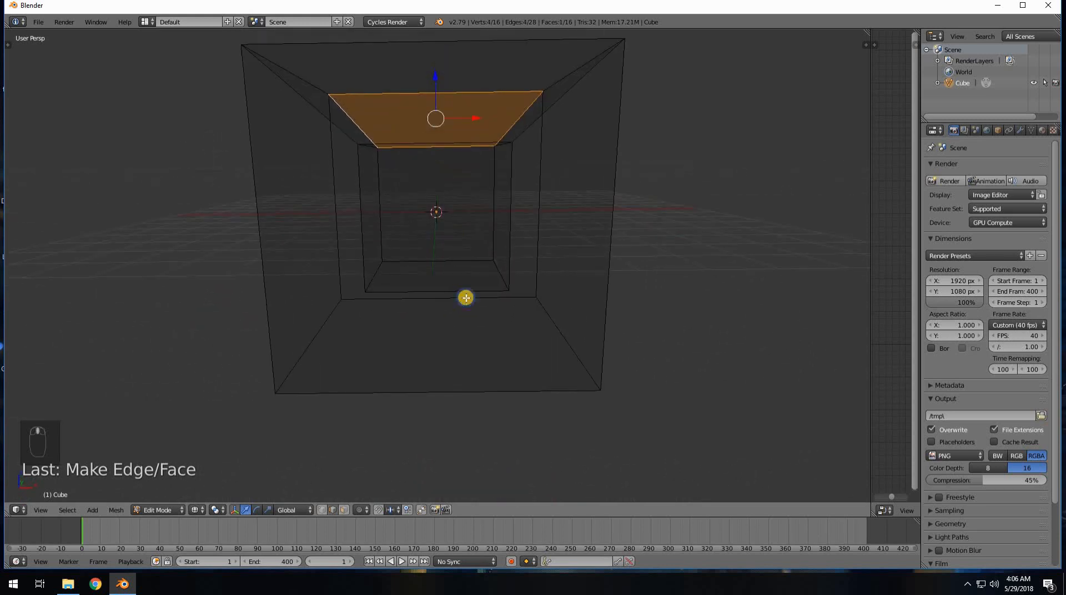
right_click(469, 306)
right_click(471, 304, "shift")
key("f")
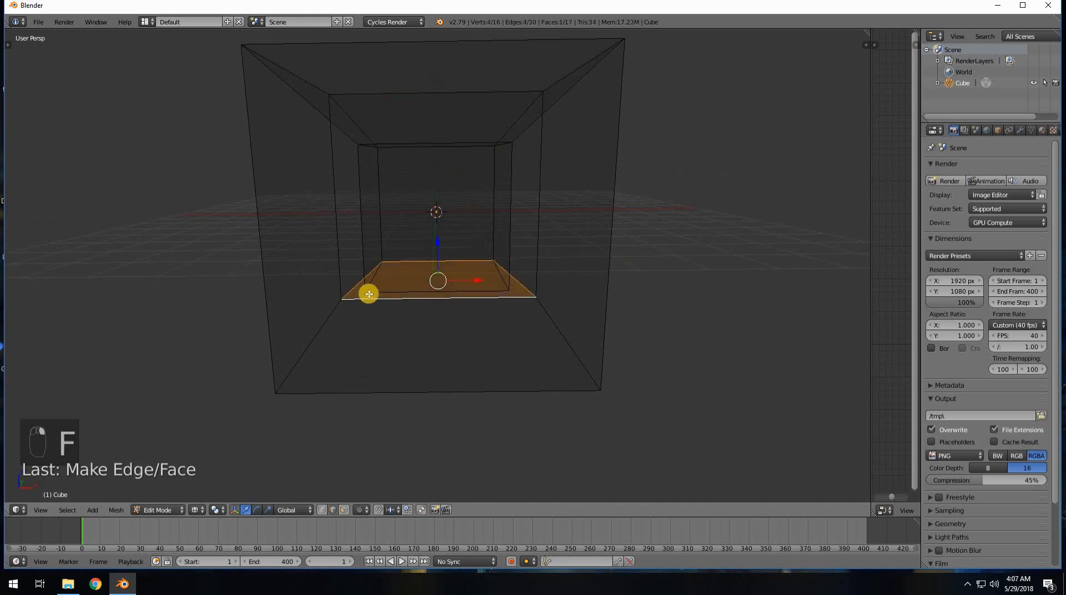
Step: Fill the second and third sloping faces between the bottom edges of the inner and outer cubes
middle_click_drag(368, 292, 449, 253)
right_click(476, 308)
right_click(489, 258)
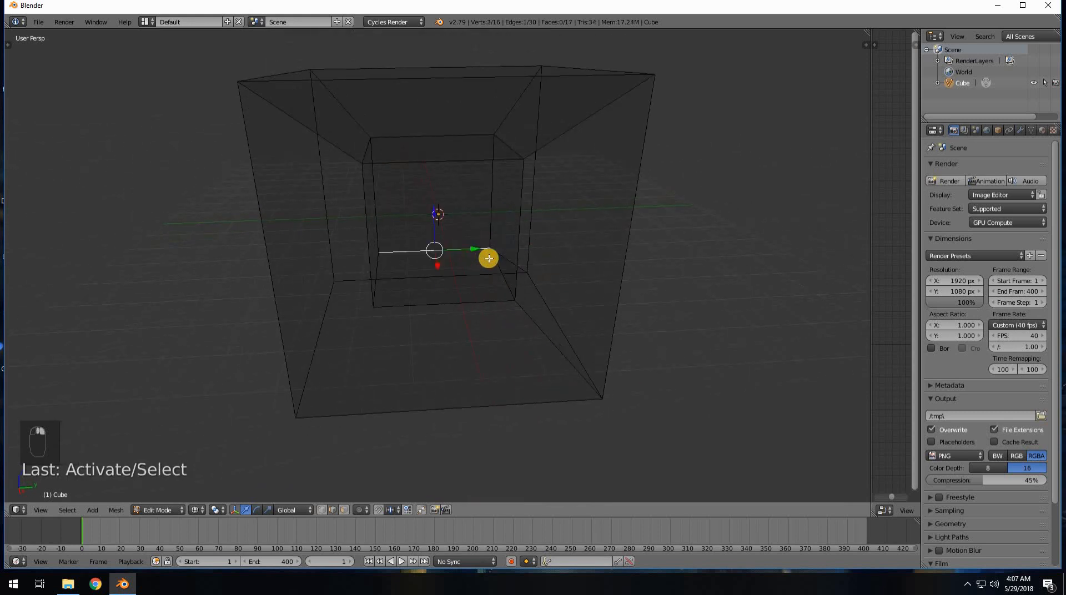
right_click(466, 270)
right_click(488, 268, "shift")
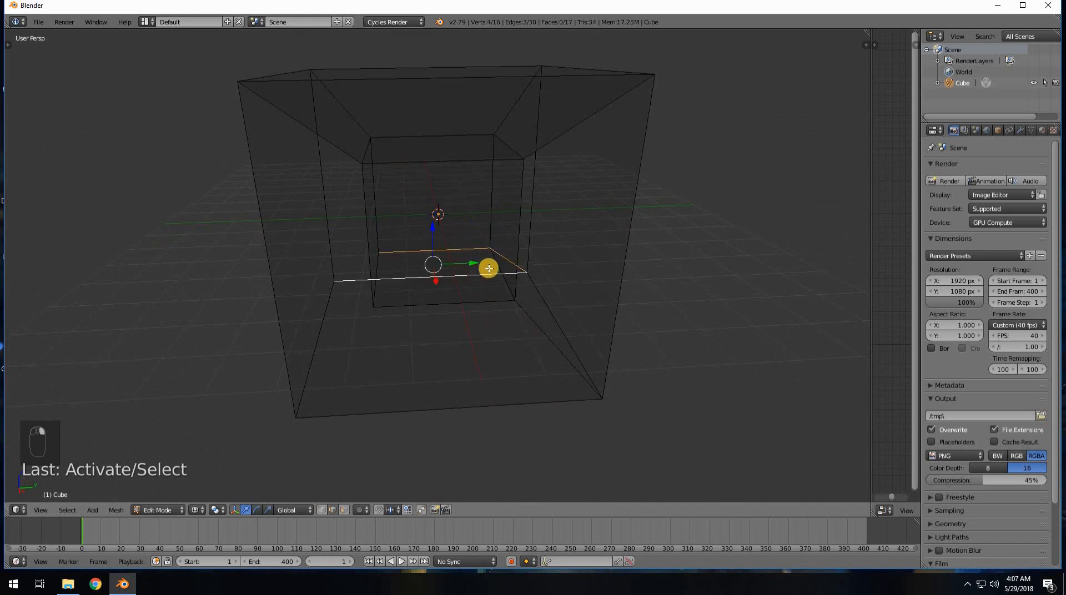
key("f")
middle_click_drag(364, 278, 435, 248)
right_click(497, 250)
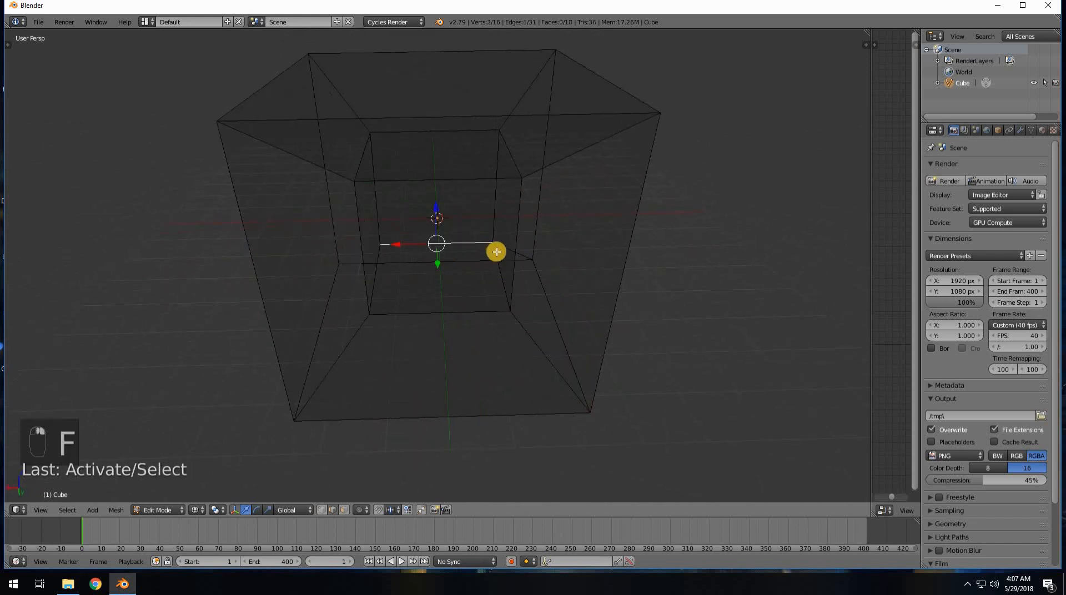
right_click(466, 259, "shift")
key("f")
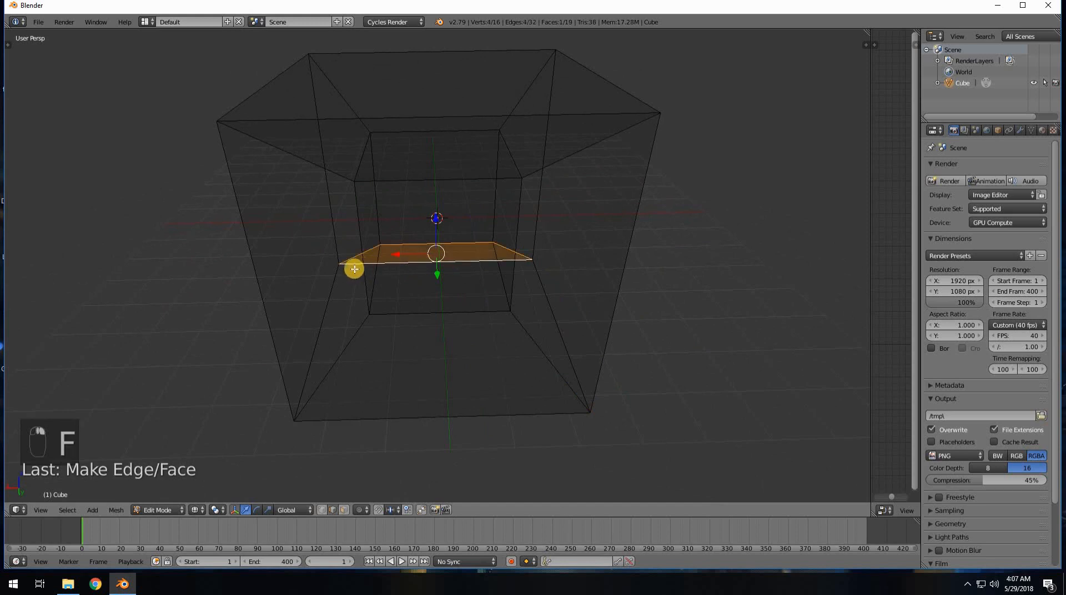
Step: Try selecting the edges around the last bottom gap between the cubes, first individually and again with loop selection
middle_click_drag(352, 267, 377, 328)
right_click(359, 330)
right_click(500, 306, "shift")
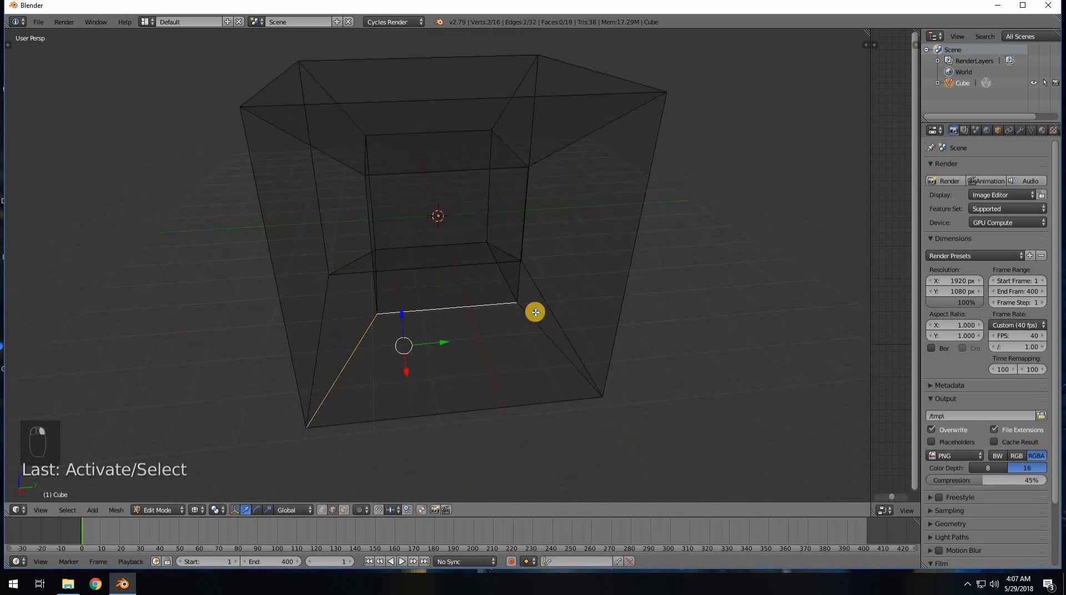
right_click(534, 312, "shift")
right_click(509, 399, "shift")
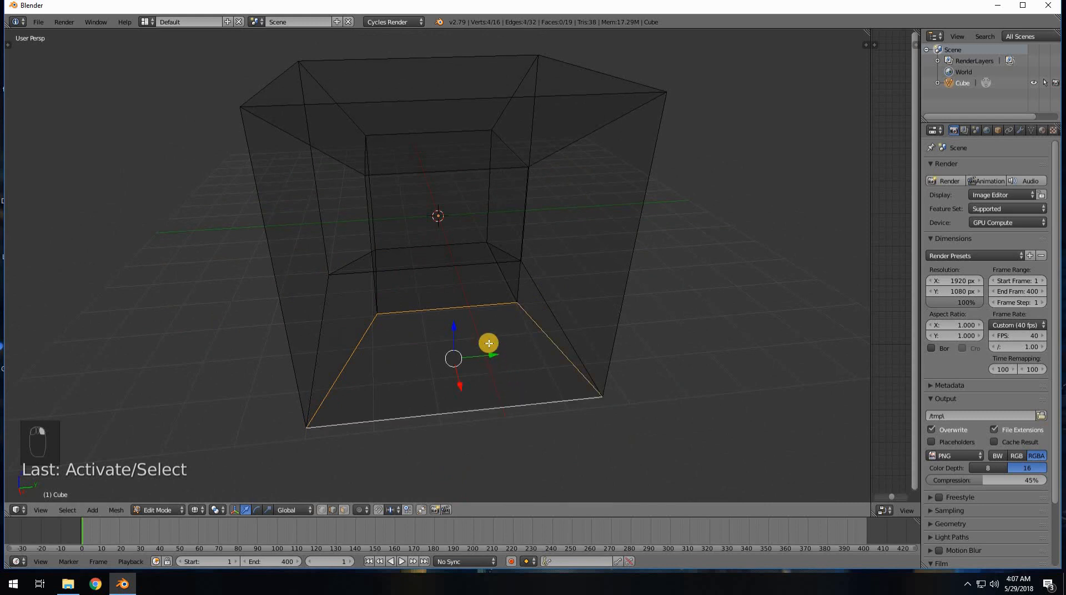
right_click(469, 299)
right_click(473, 304, "alt")
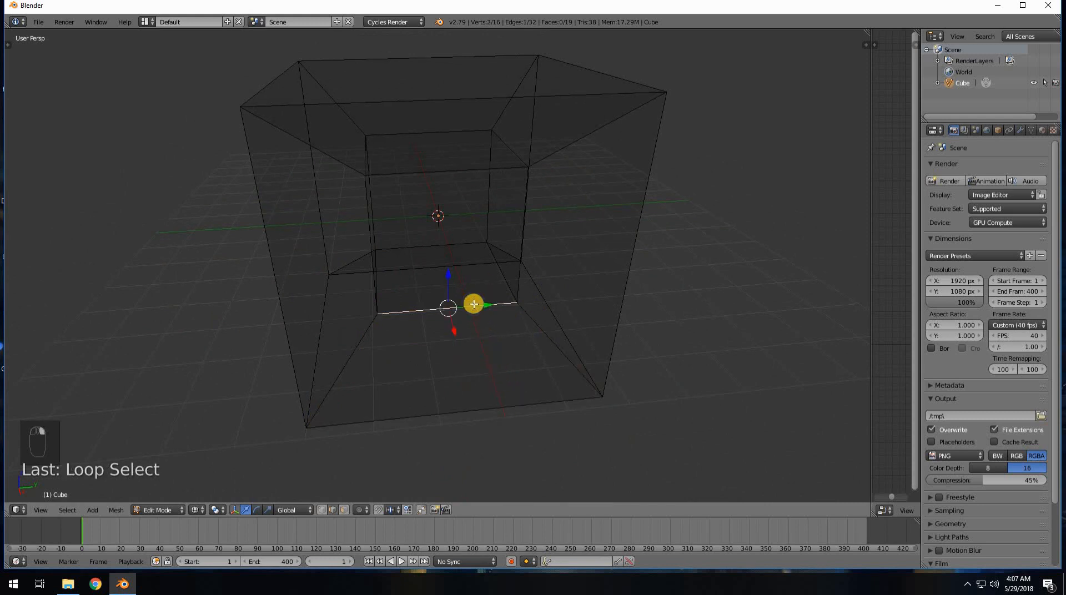
right_click(528, 314, "alt")
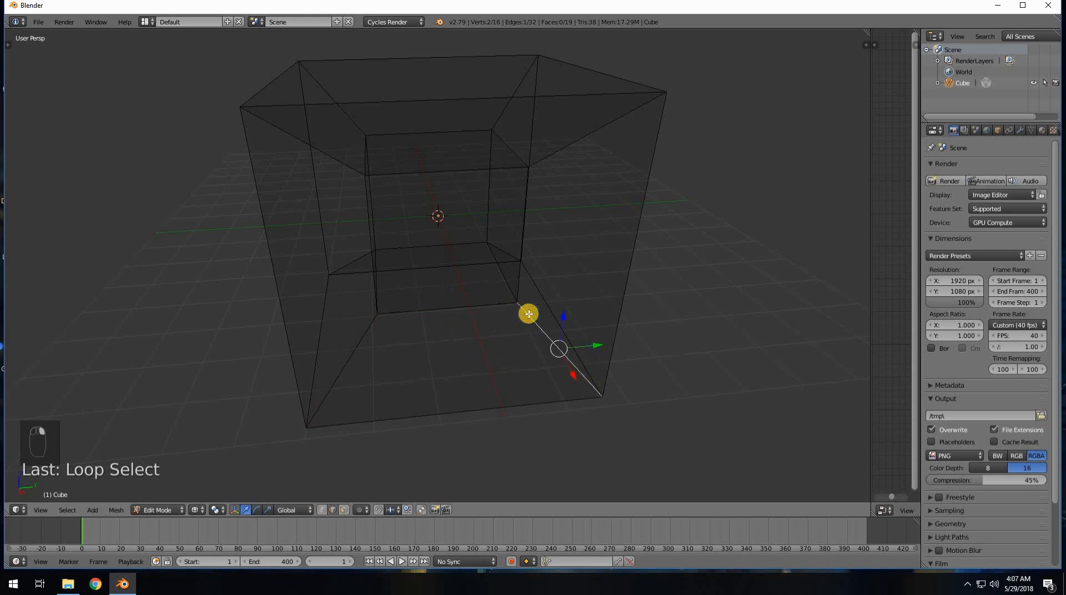
right_click(529, 402, "alt")
Step: Select the four edges bounding the last bottom gap between the cubes and fill it with a face
right_click(370, 329, "alt")
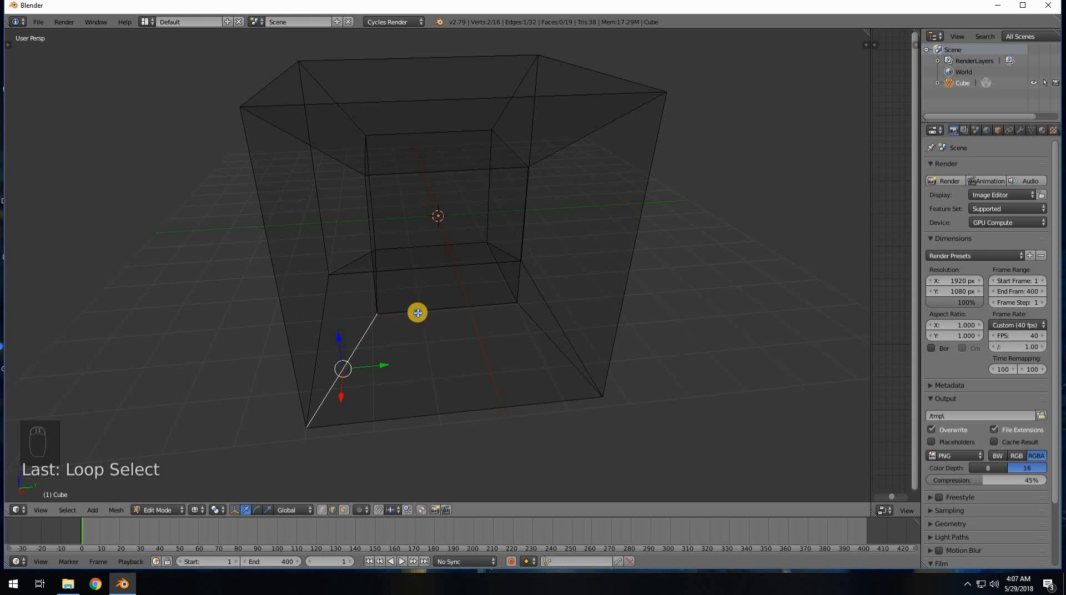
right_click(494, 308, "shift")
right_click(488, 400, "shift")
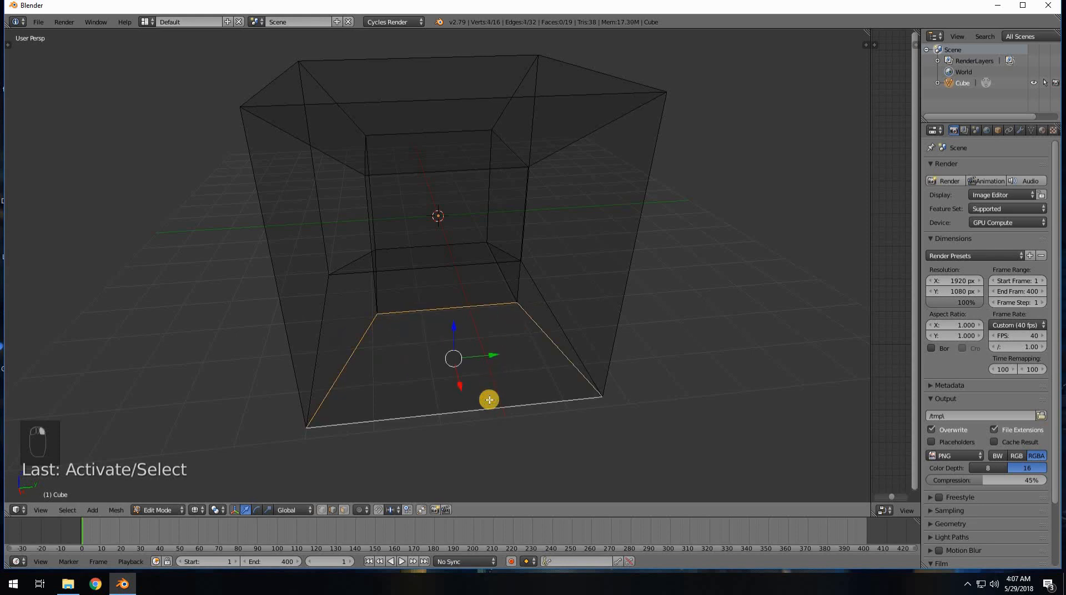
key("f")
Step: Fill the first upright corner face between a vertical inner-cube edge and the matching vertical outer-cube edge
middle_click_drag(475, 369, 429, 255)
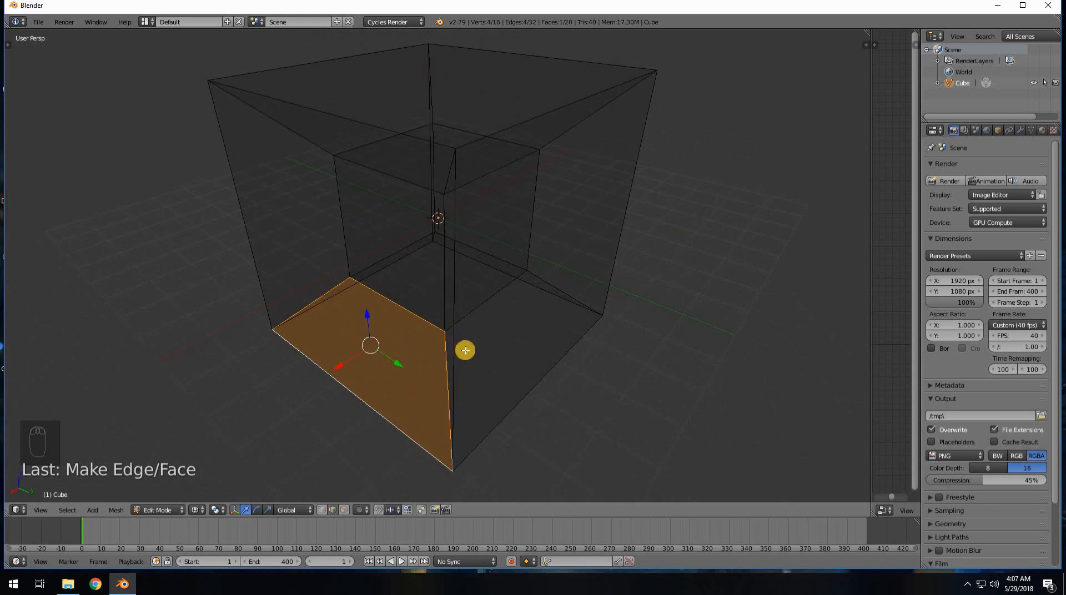
middle_click_drag(451, 306, 454, 273)
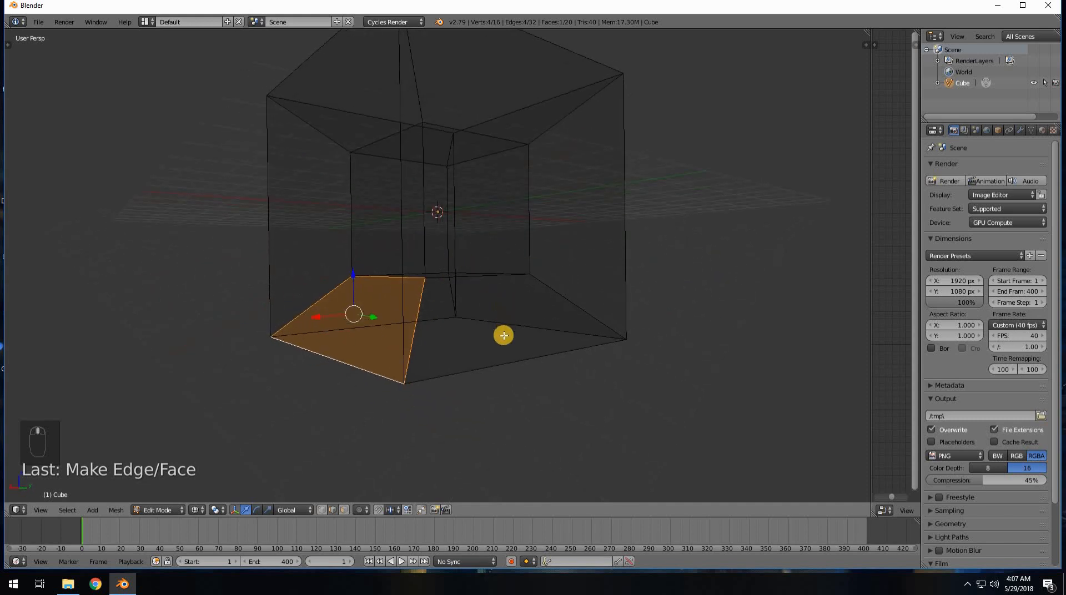
middle_click_drag(547, 305, 547, 114)
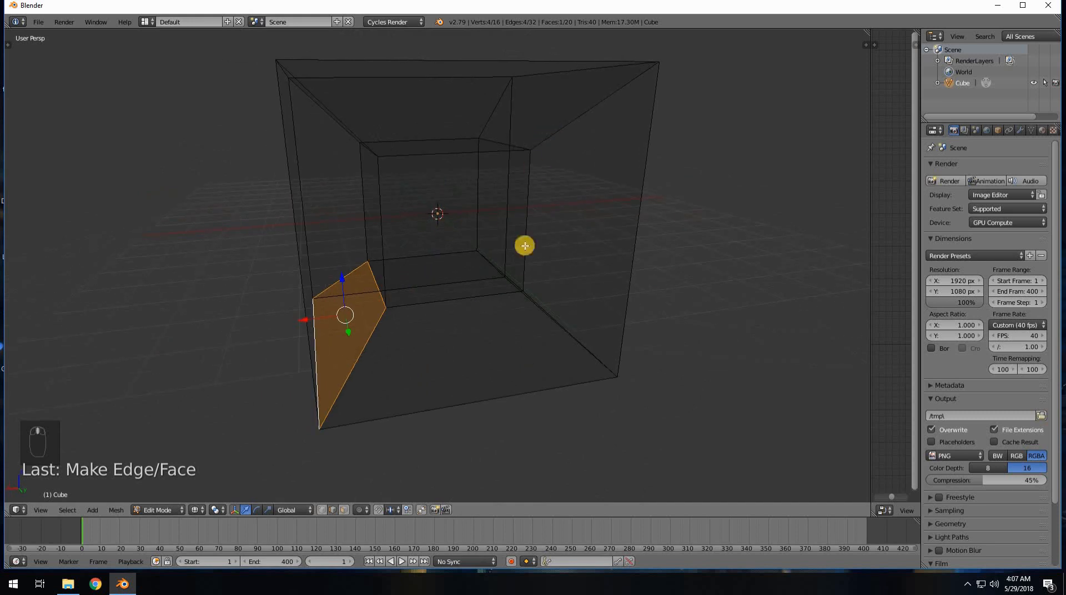
right_click(521, 239)
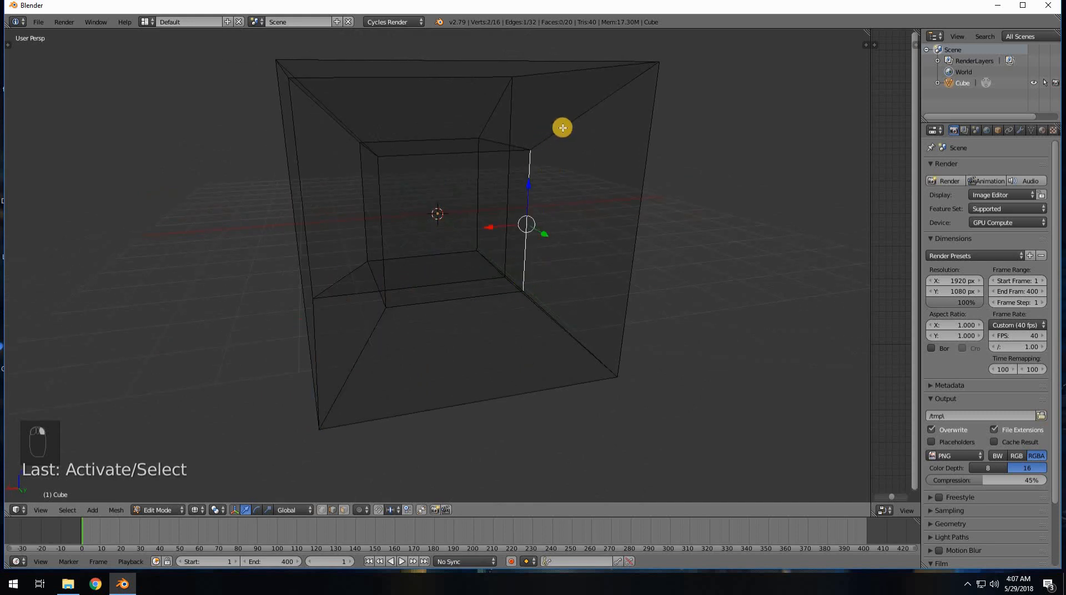
right_click(639, 163, "shift")
right_click(541, 333, "shift")
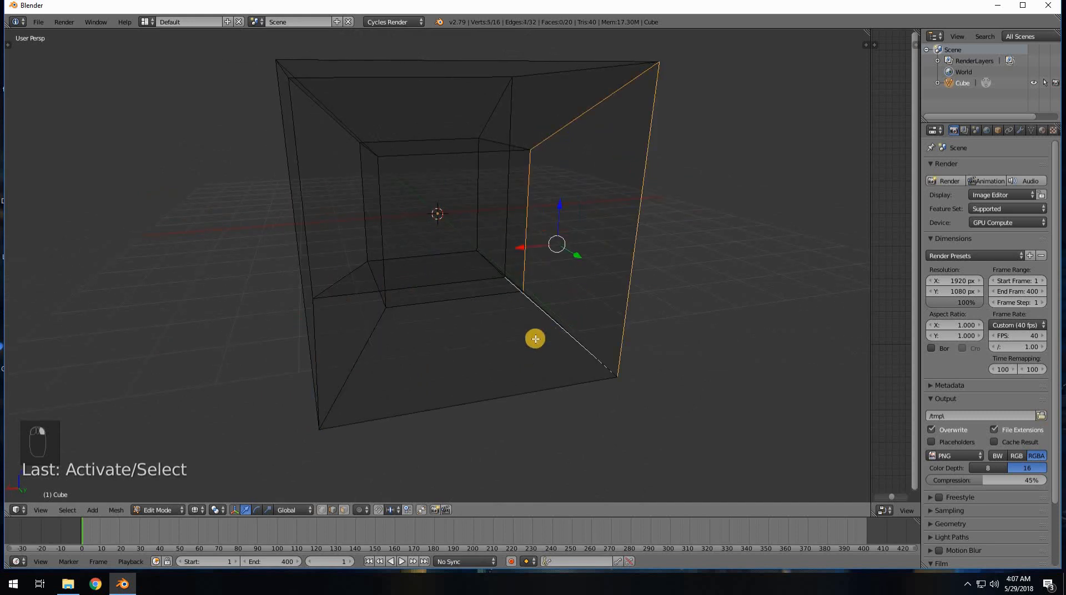
middle_click_drag(495, 333, 550, 323)
right_click(419, 379, "shift")
key("f")
Step: Fill the second upright corner face, connecting the next vertical edges of the inner and outer cubes
right_click(551, 323)
right_click(559, 136, "shift")
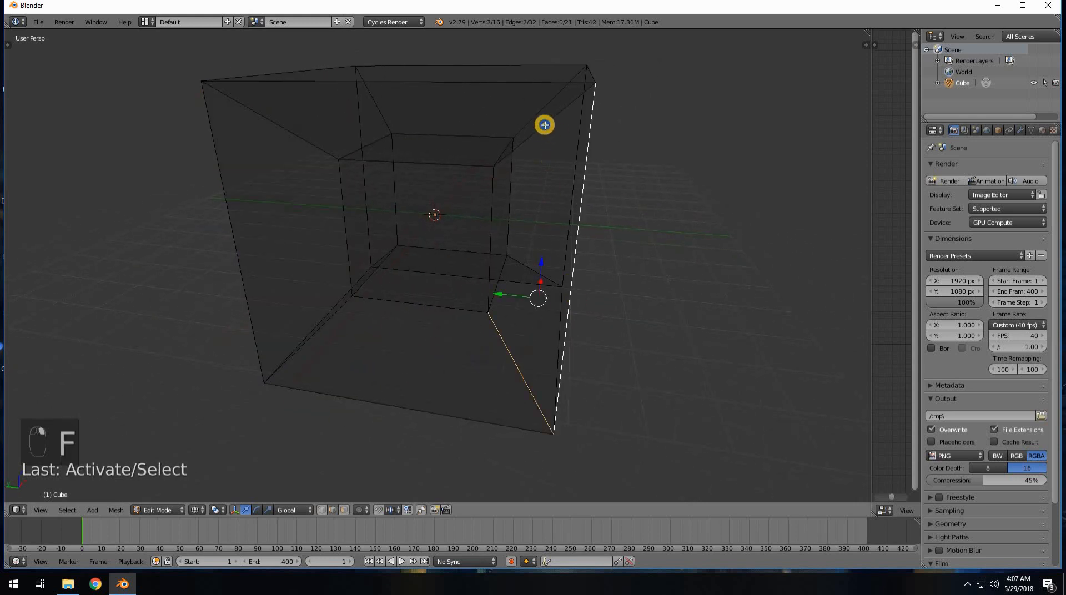
right_click(492, 210, "shift")
key("f")
Step: Select the four edges around the third upright corner gap between the cubes and fill it with a face
mouse_move(476, 255)
middle_mouse_down()
mouse_move(417, 252)
mouse_move(445, 257)
mouse_move(558, 157)
middle_mouse_up()
right_click(567, 149)
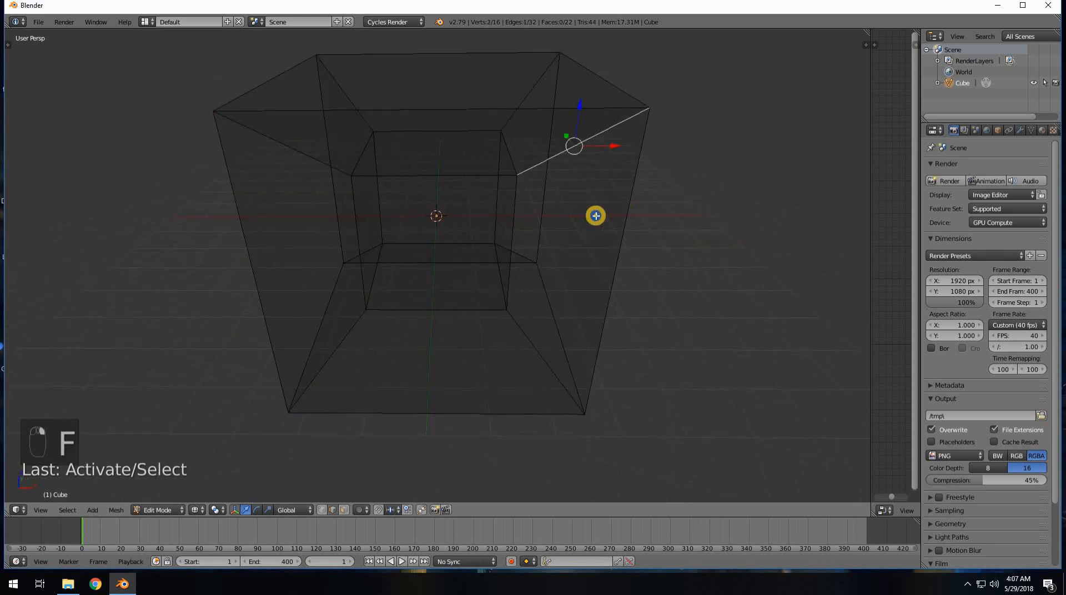
right_click(621, 202, "shift")
right_click(514, 237, "shift")
right_click(523, 335, "shift")
key("f")
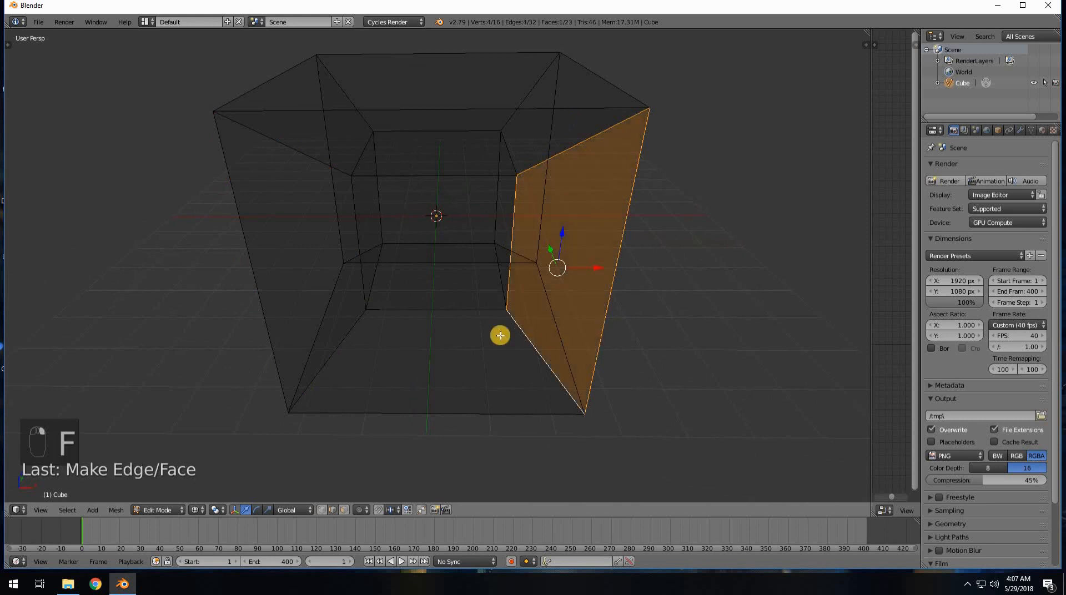
Step: Fill the fourth and last upright corner face between the vertical edges of the inner and outer cubes
middle_click_drag(499, 333, 516, 224)
right_click(519, 237)
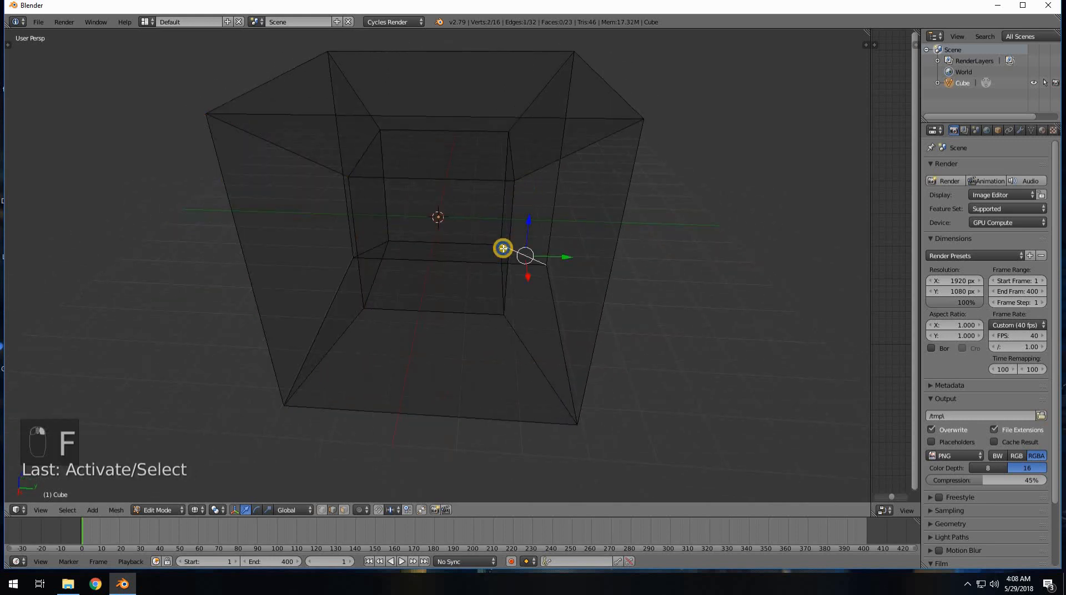
right_click(502, 248)
right_click(630, 190, "shift")
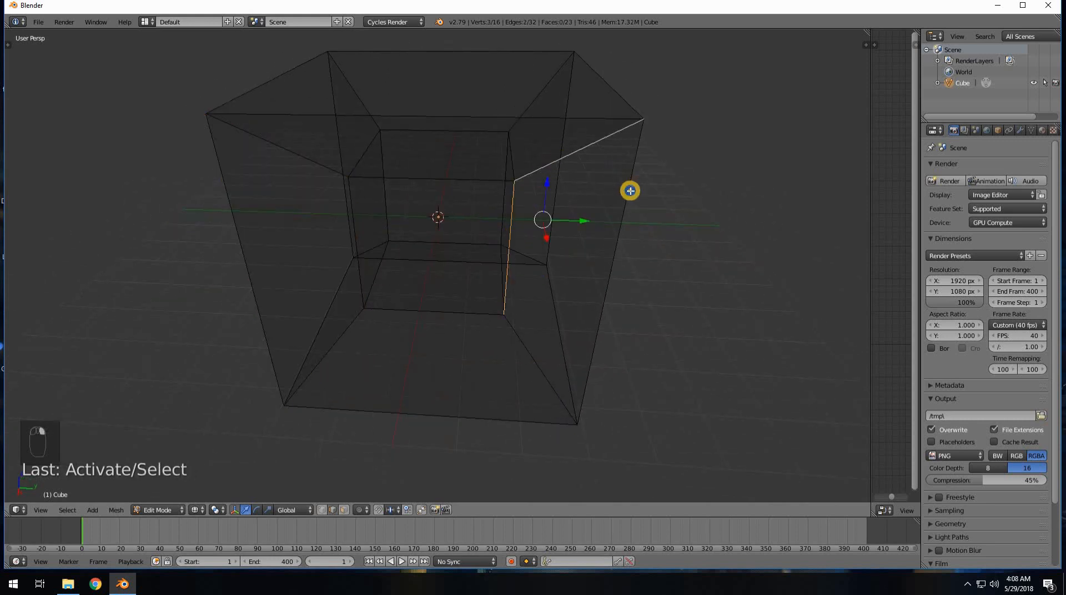
right_click(589, 322, "shift")
key("f")
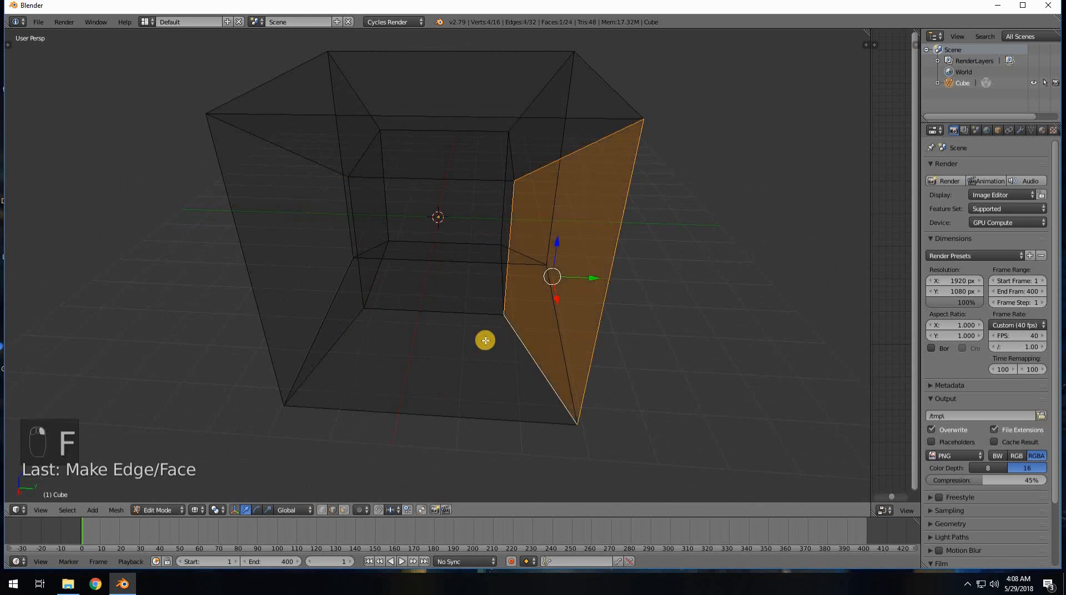
middle_click_drag(485, 341, 496, 227)
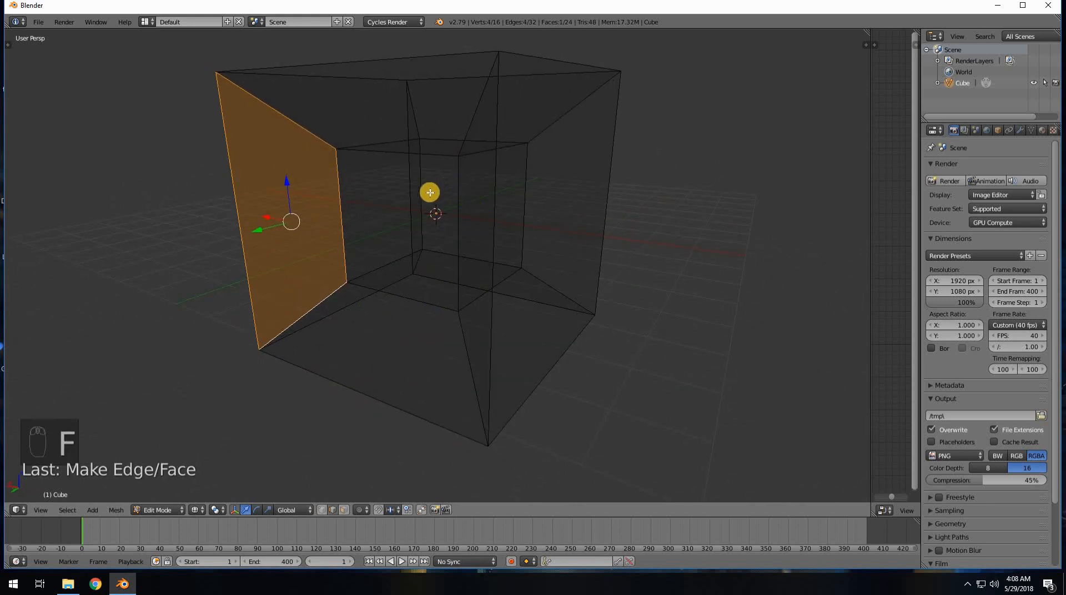
middle_click_drag(397, 272, 348, 317)
middle_click_drag(364, 268, 519, 267)
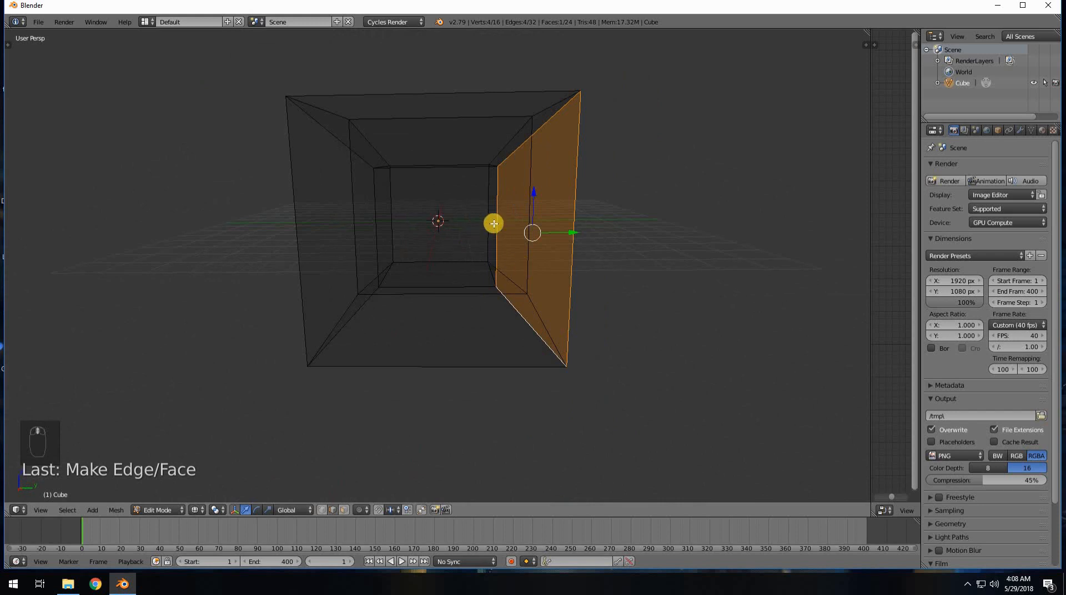
Step: Deselect the last filled face and leave mesh editing of the connected cubes
key("a")
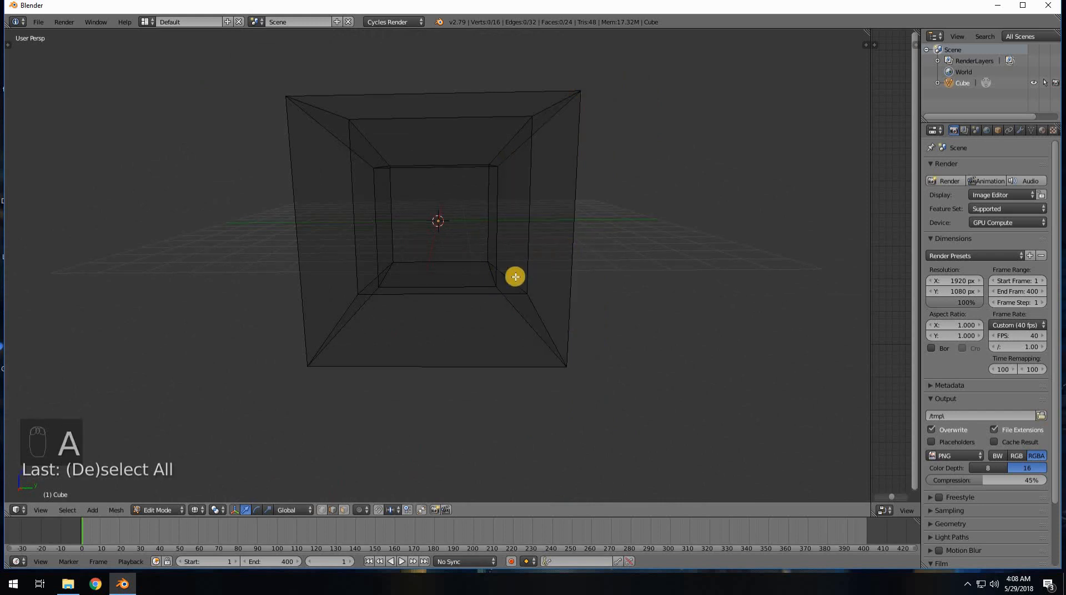
middle_click_drag(515, 276, 516, 253)
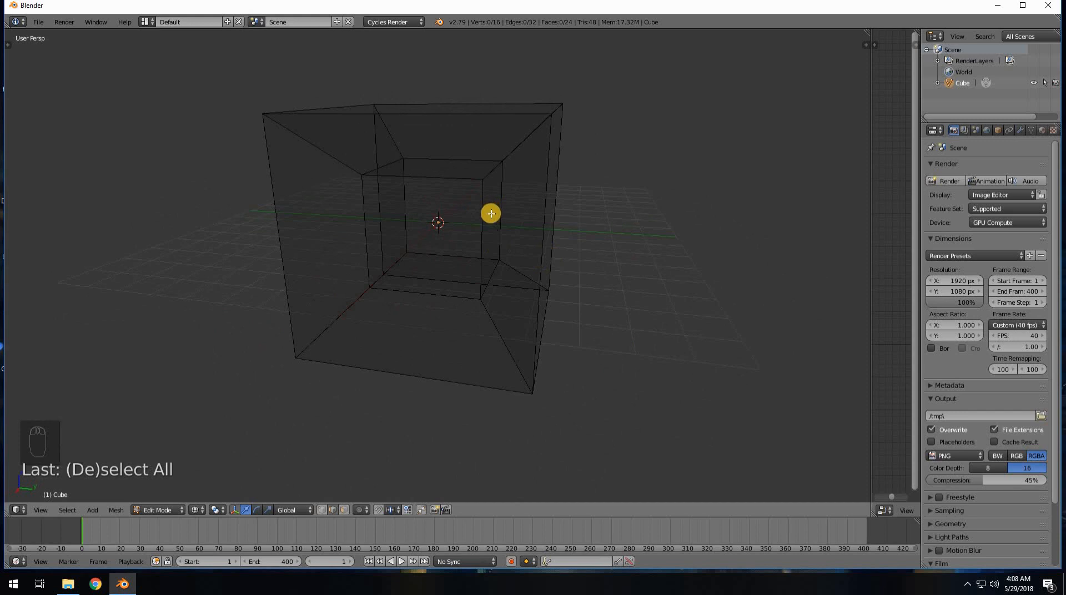
key("Tab")
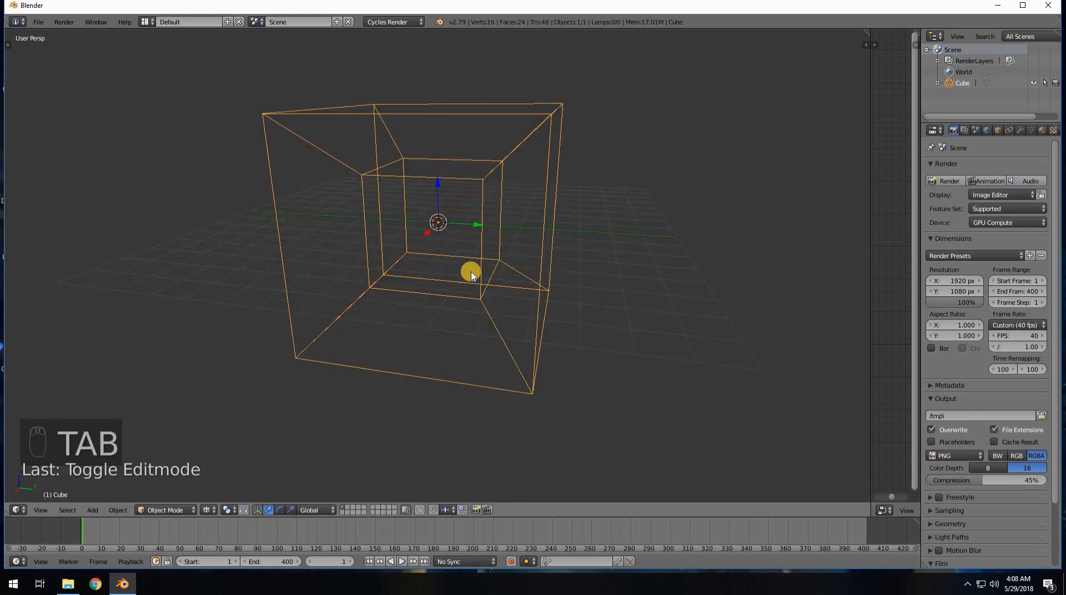
Step: Examine the wireframe view of the nested cubes from several angles, checking the faces that join their edges
middle_click_drag(469, 271, 455, 216)
key("z")
key("z")
key("z")
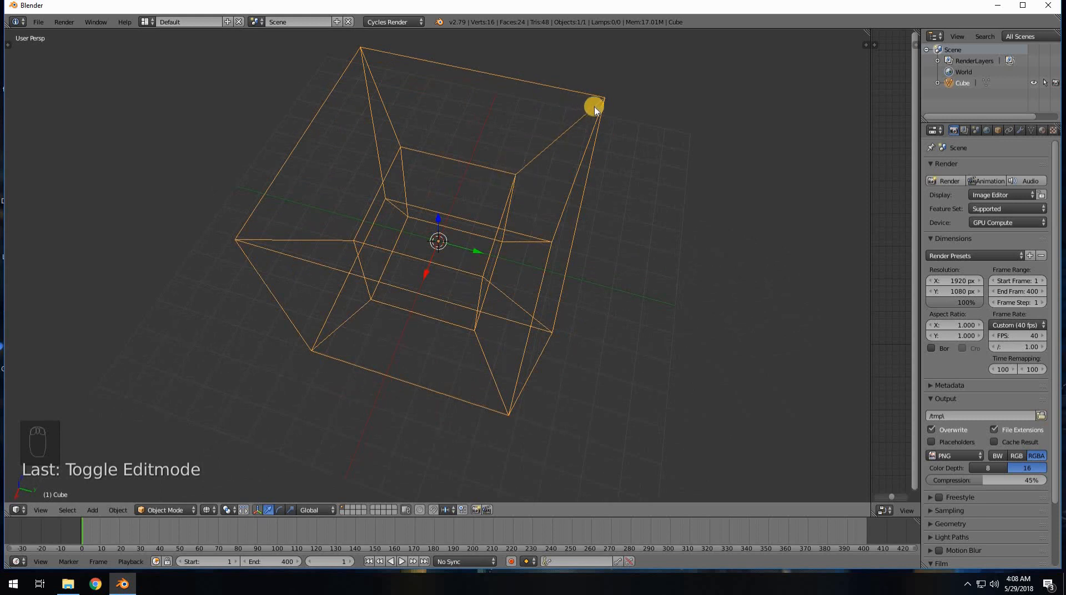
middle_click_drag(444, 139, 552, 162)
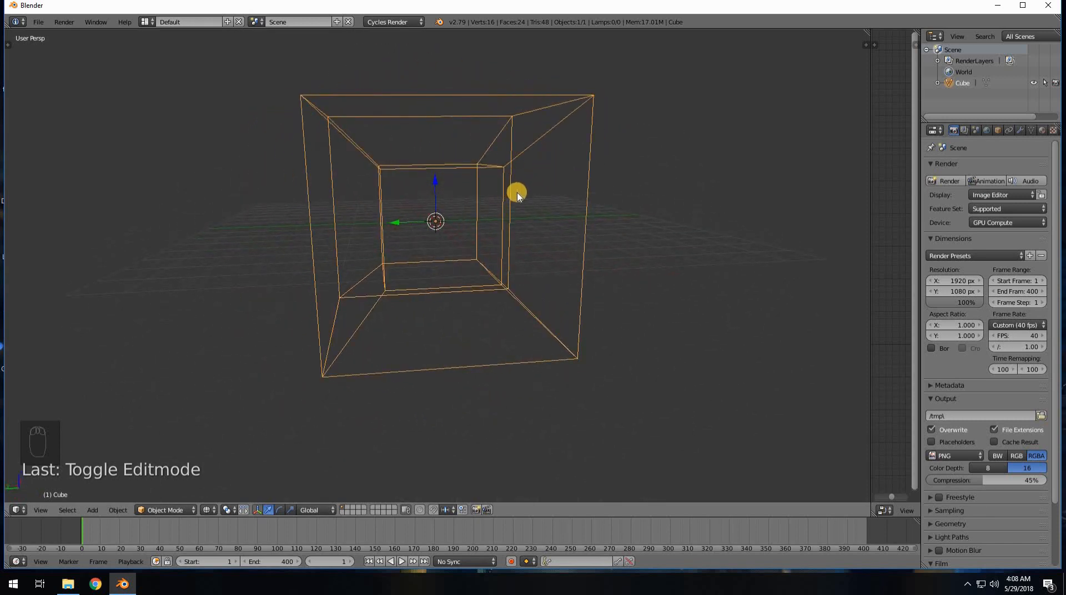
key("Tab")
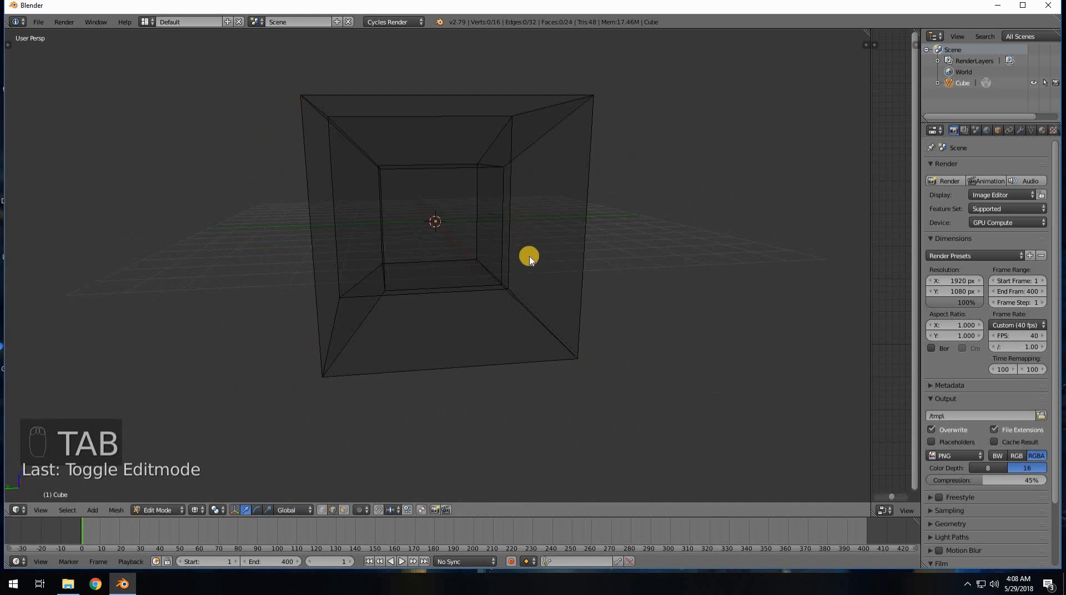
key("Tab")
middle_click_drag(516, 231, 560, 220)
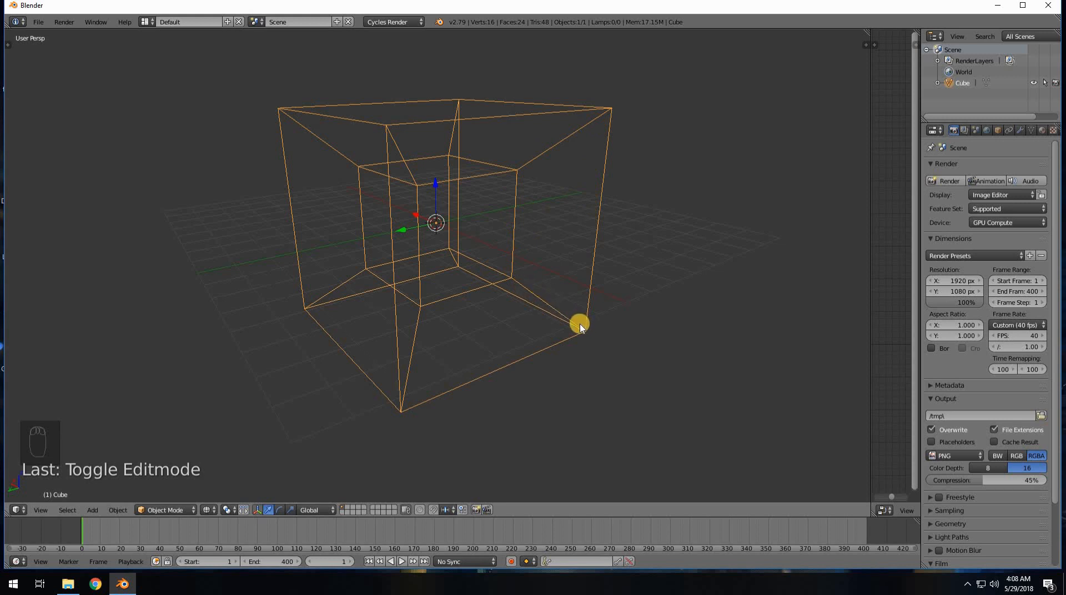
middle_click_drag(524, 309, 492, 326)
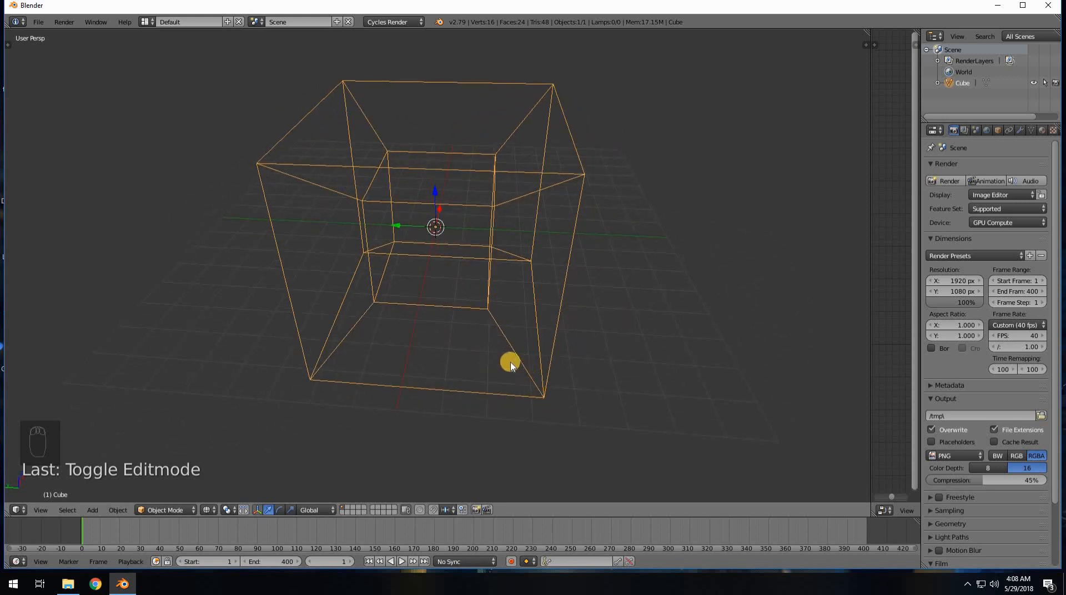
mouse_move(488, 354)
middle_mouse_down()
mouse_move(561, 344)
mouse_move(585, 319)
mouse_move(485, 336)
mouse_move(471, 324)
mouse_move(478, 226)
middle_mouse_up()
Step: Display the connected cubes in solid shading
key("z")
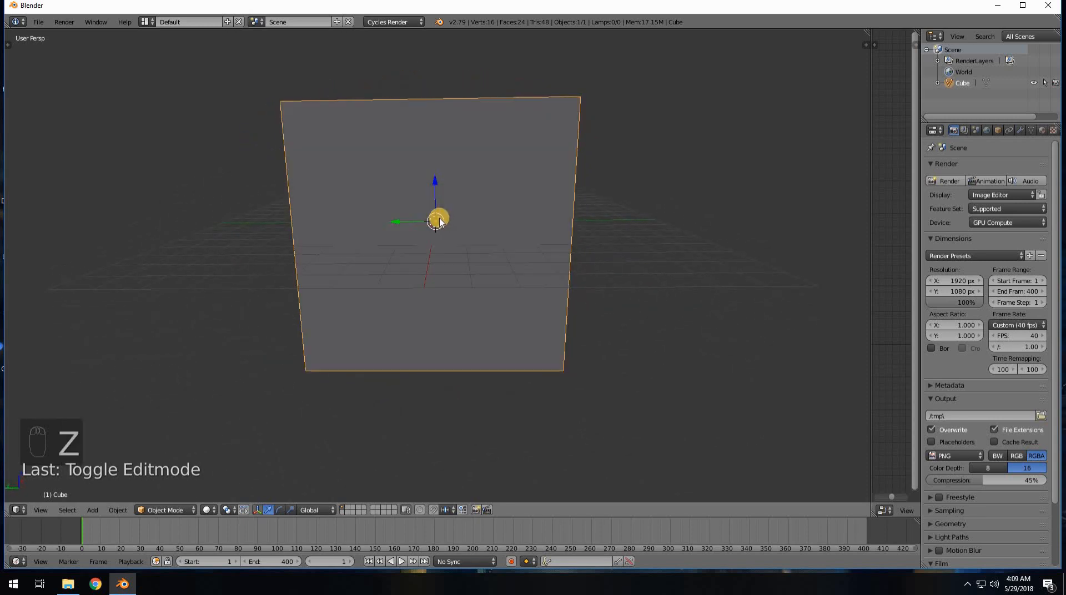
key("z")
middle_click_drag(393, 248, 436, 251)
key("z")
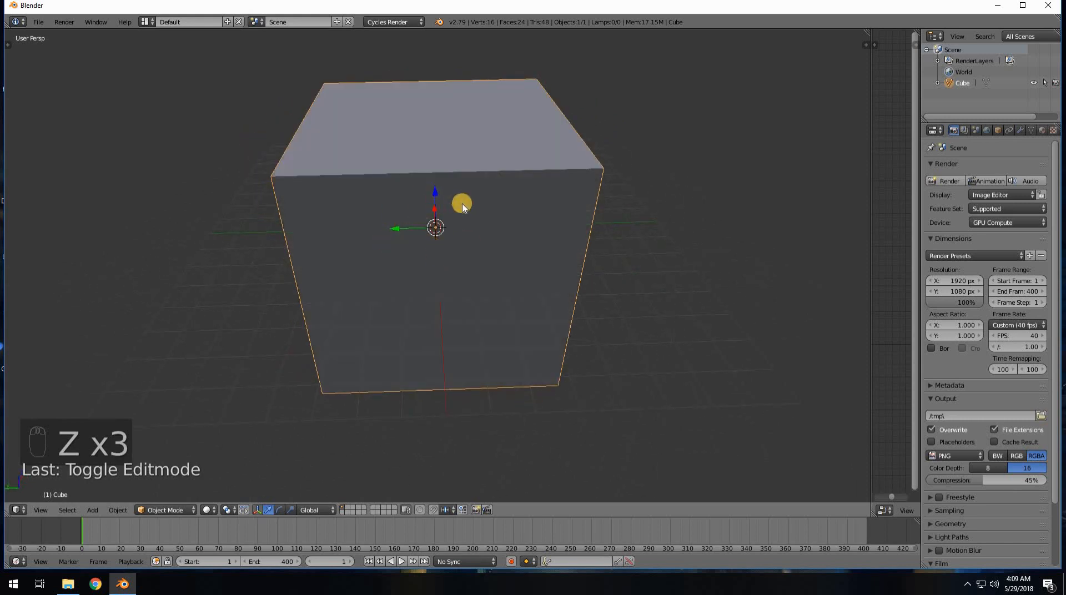
middle_click_drag(629, 198, 614, 227)
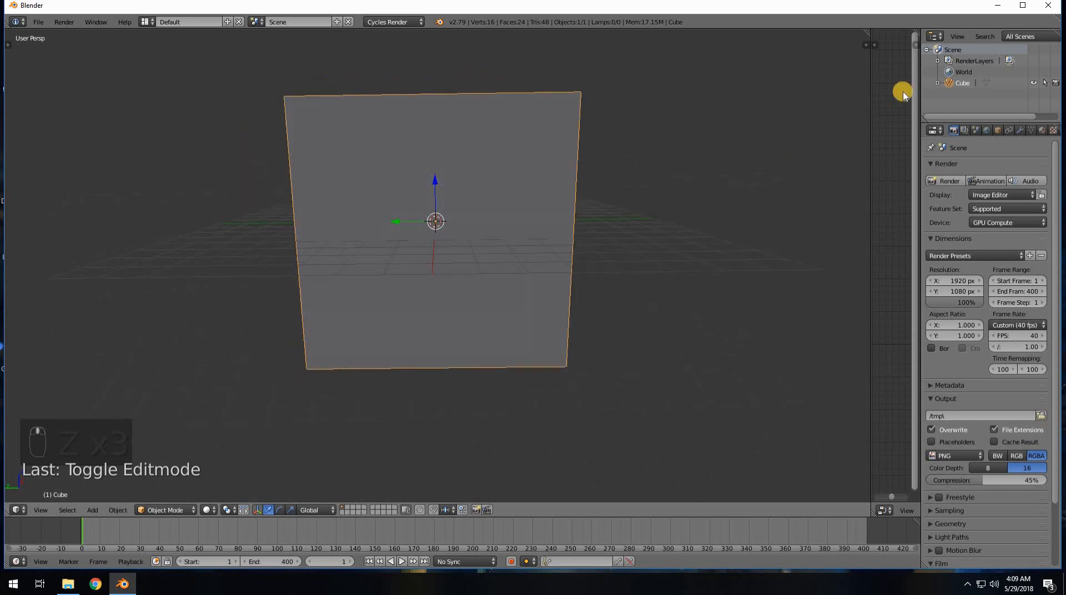
Step: Add a Wireframe modifier to the connected cubes
left_click(1020, 131)
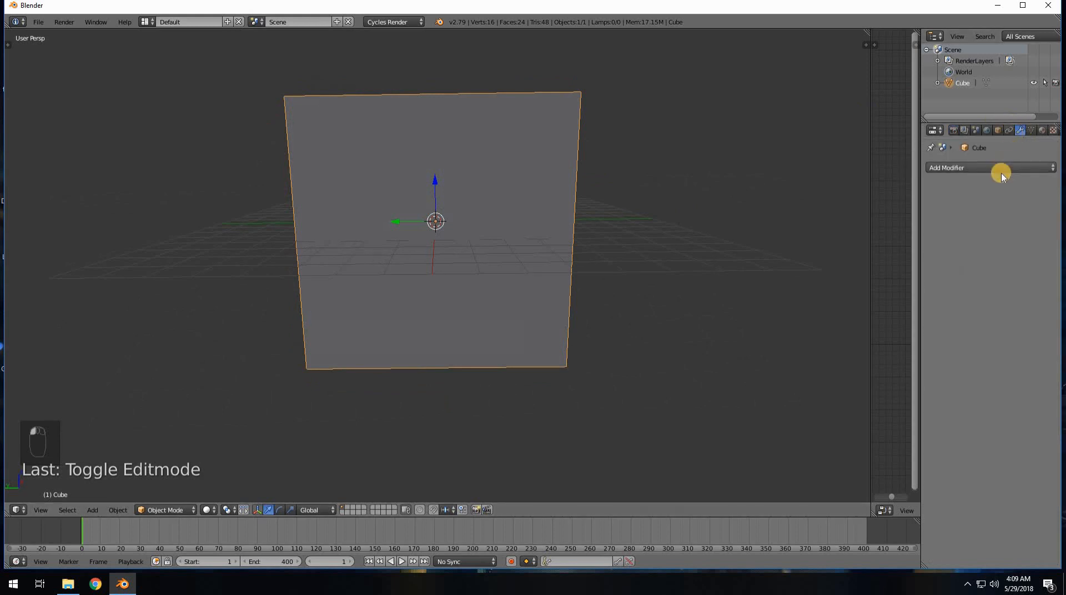
left_click(983, 168)
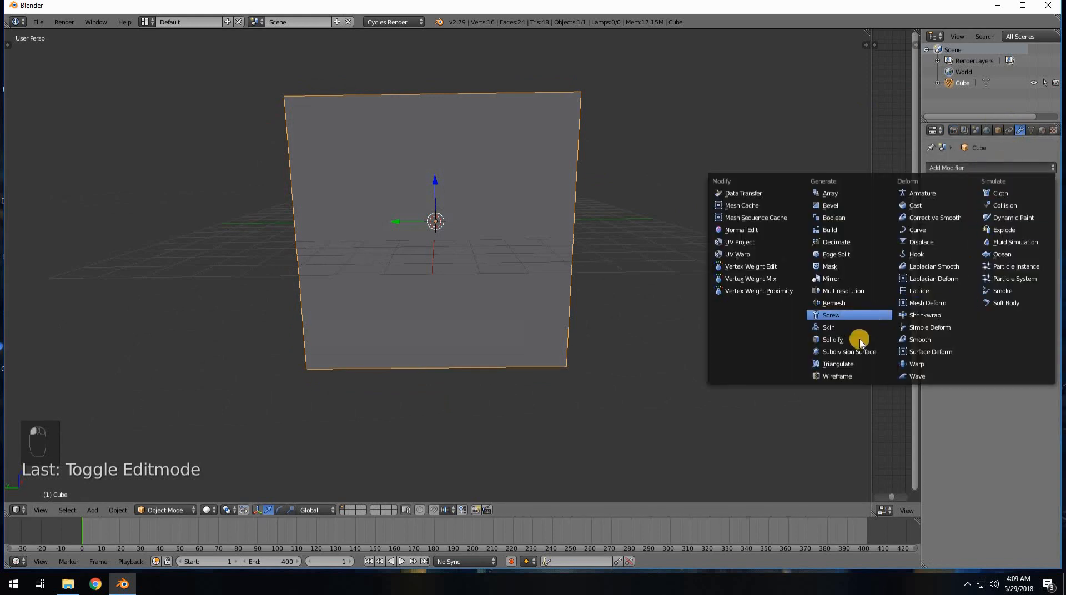
left_click(837, 376)
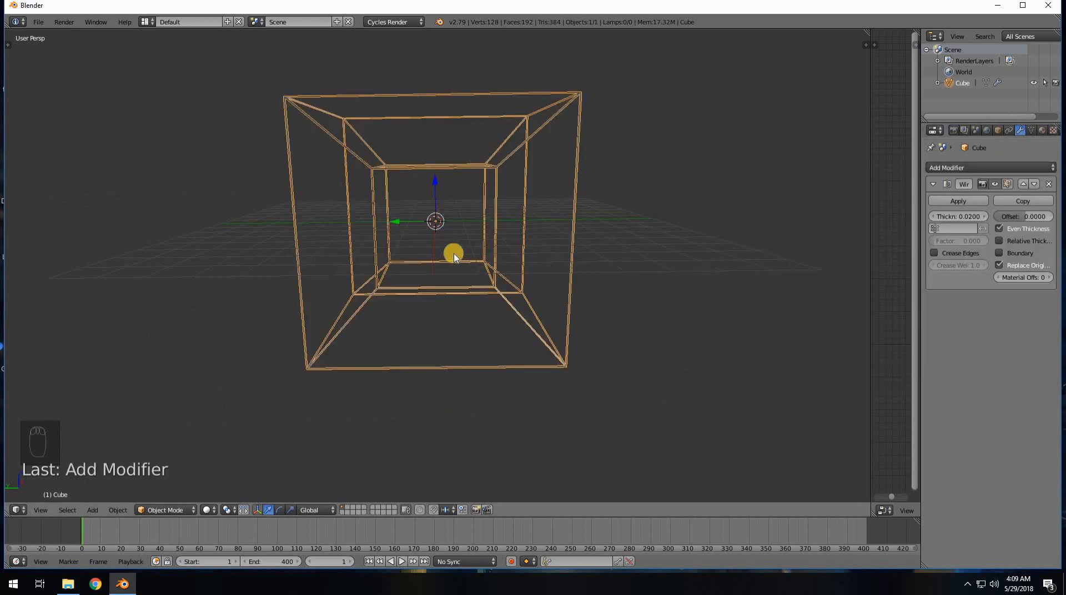
Step: Try a much thicker frame by raising the Wireframe modifier's thickness to 0.4727
middle_click_drag(475, 273, 834, 233)
left_click_drag(970, 224, 415, 271)
middle_click_drag(414, 270, 401, 172)
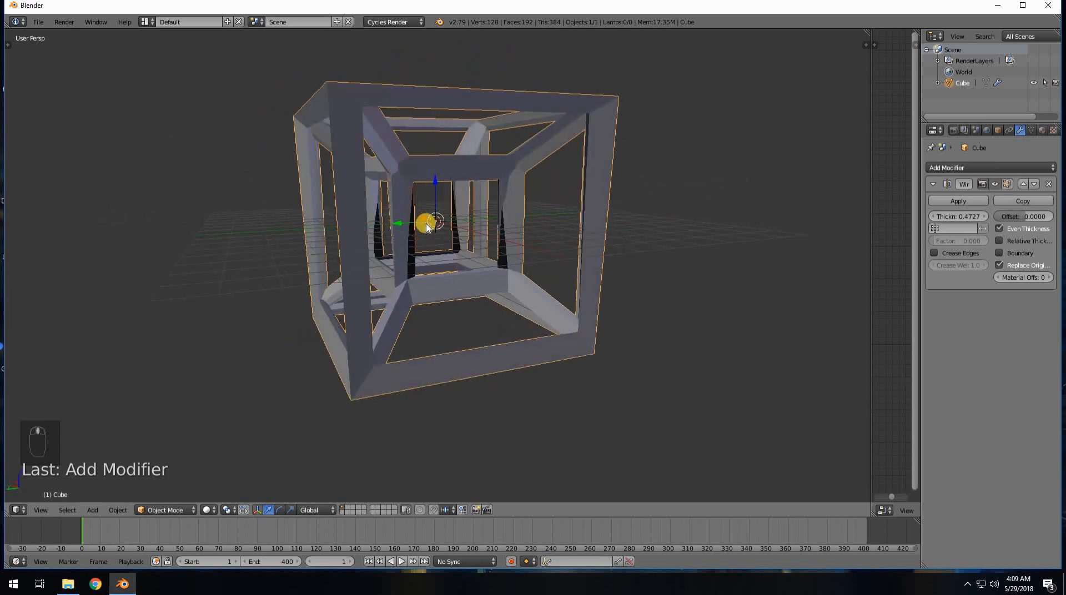
Step: Examine the thick frame from several angles and up close, checking the beams and corner joints of both cubes
middle_click_drag(427, 226, 368, 176)
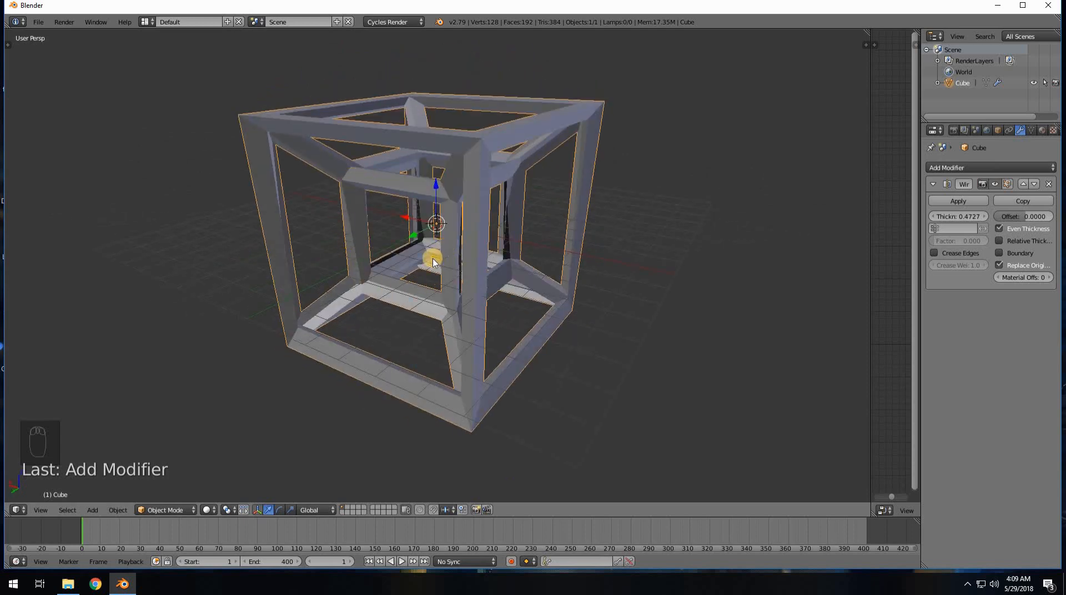
middle_click_drag(434, 263, 326, 199)
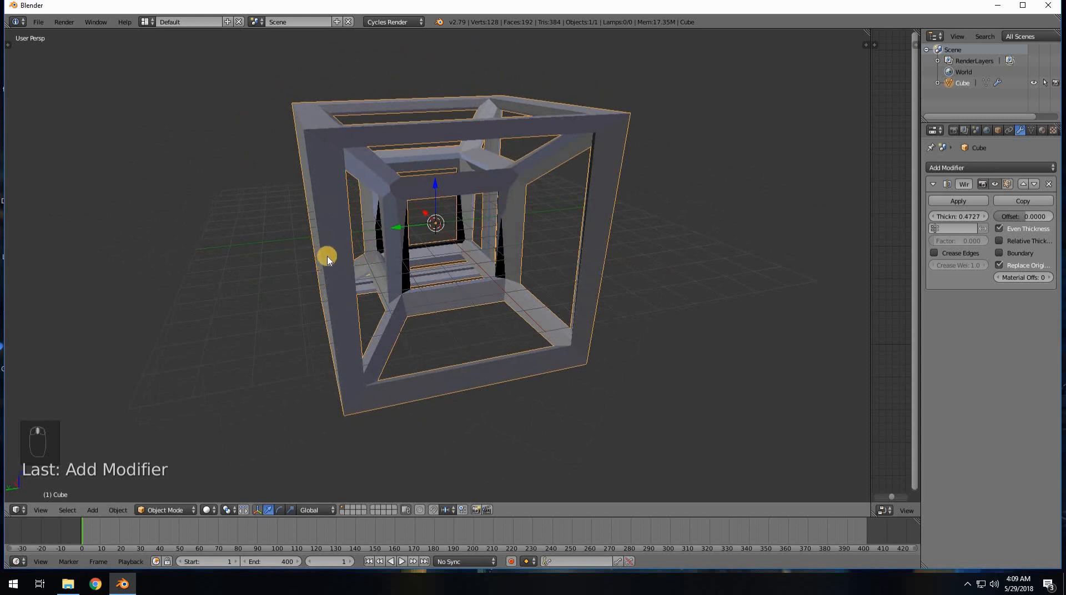
middle_click_drag(351, 252, 382, 255)
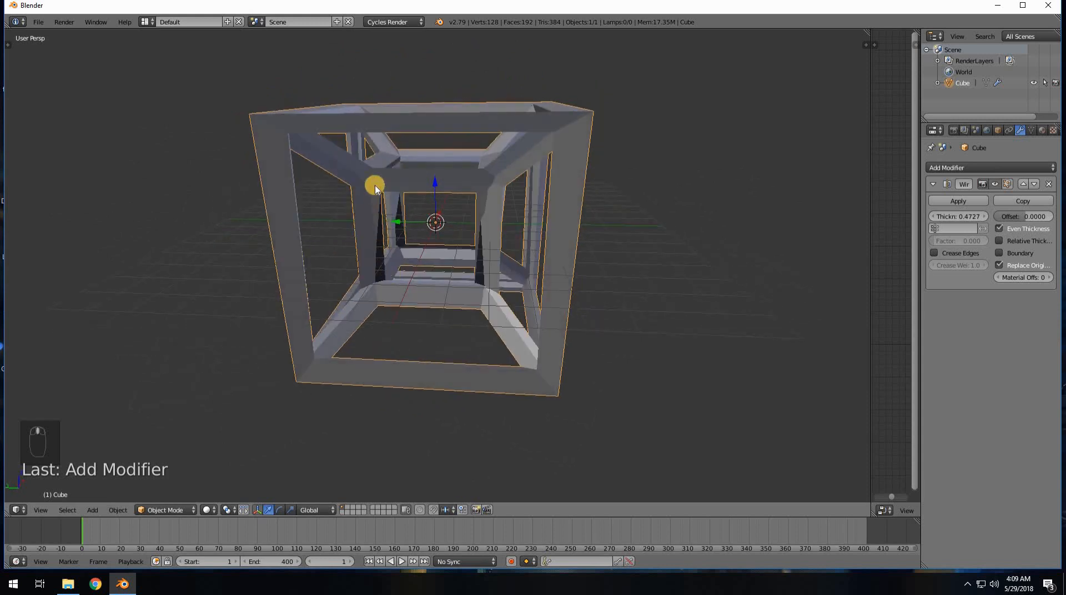
middle_click_drag(375, 183, 272, 149)
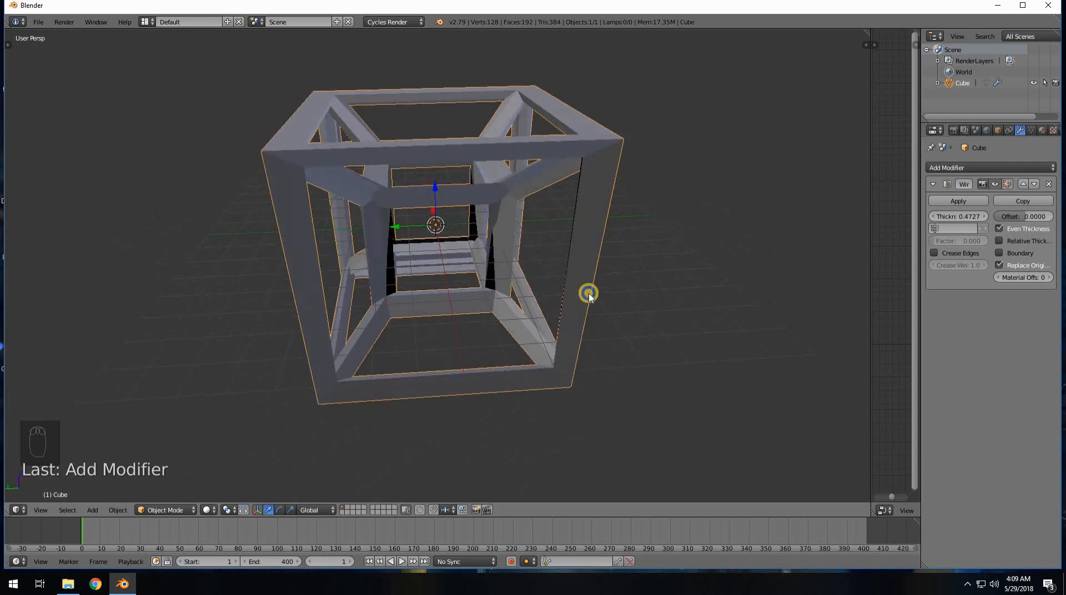
right_click_drag(588, 296, 599, 203)
right_click(599, 201)
middle_click_drag(484, 264, 407, 128)
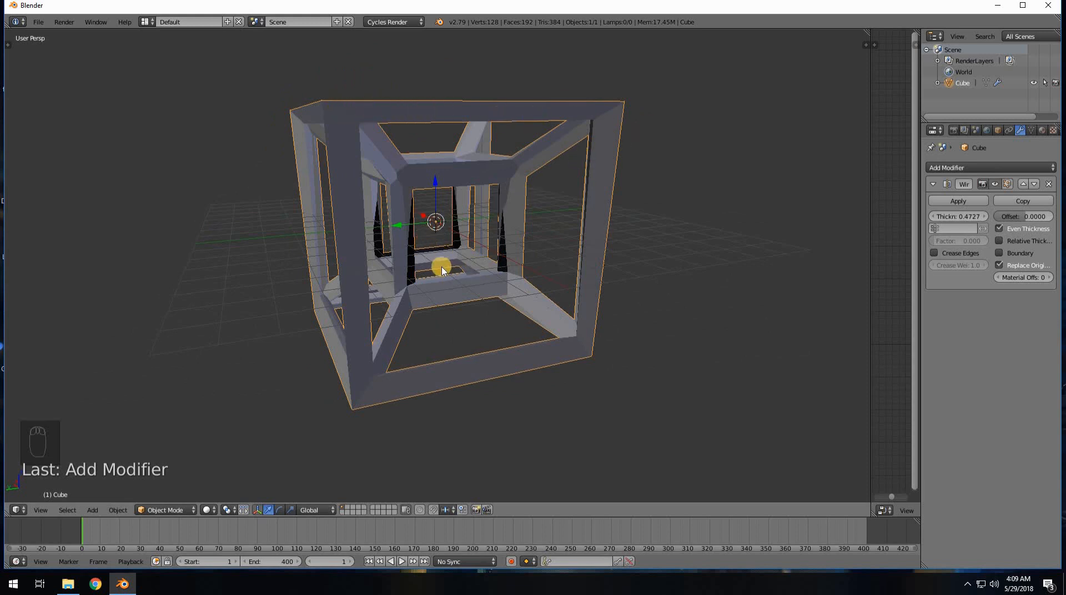
middle_click_drag(441, 271, 681, 224)
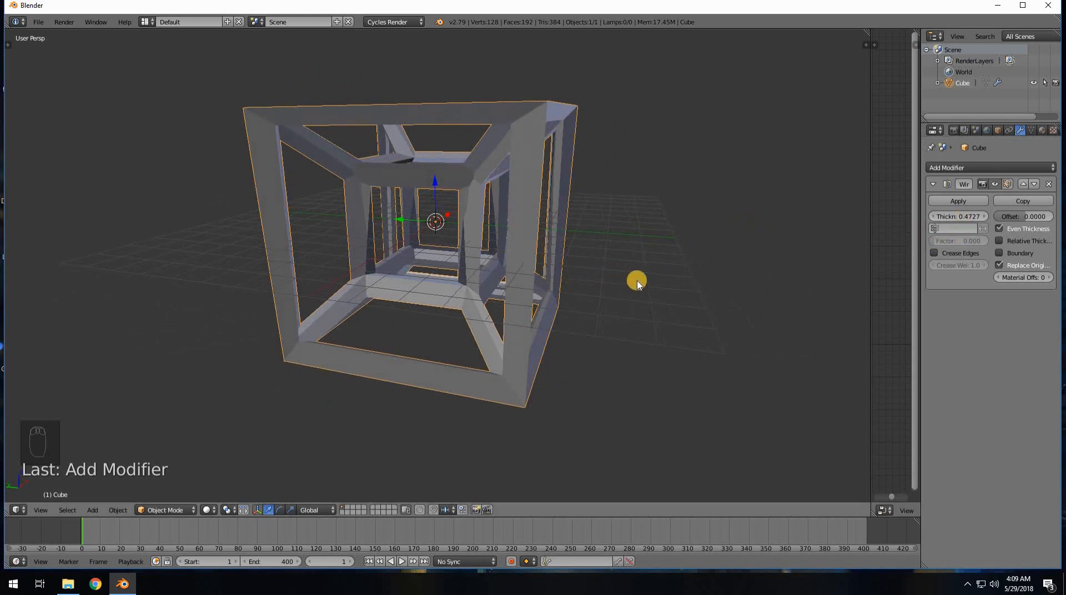
middle_click_drag(636, 282, 607, 290)
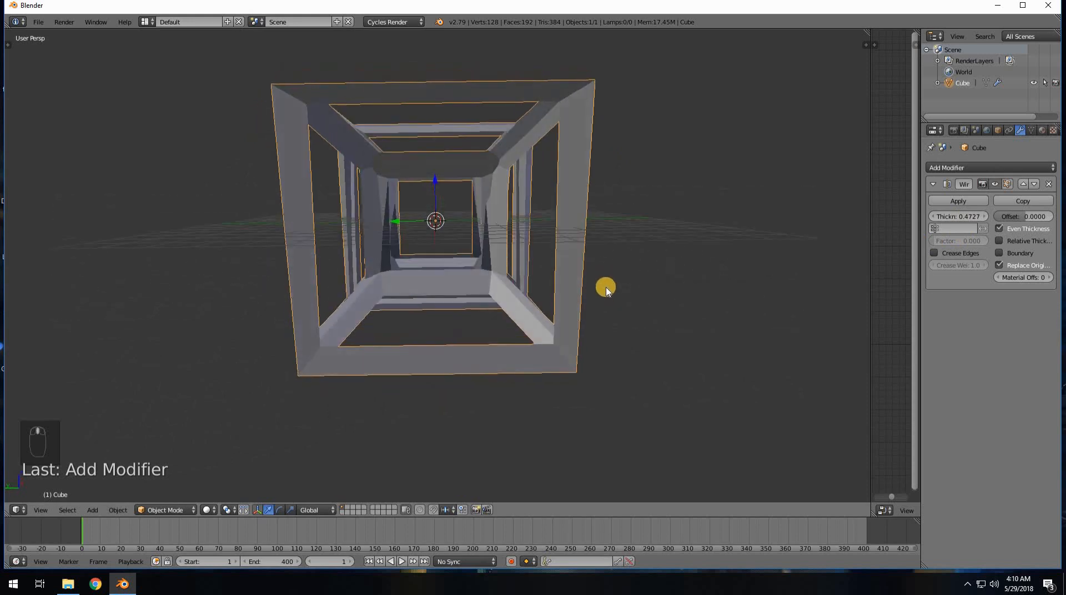
scroll(529, 298, "up", 2)
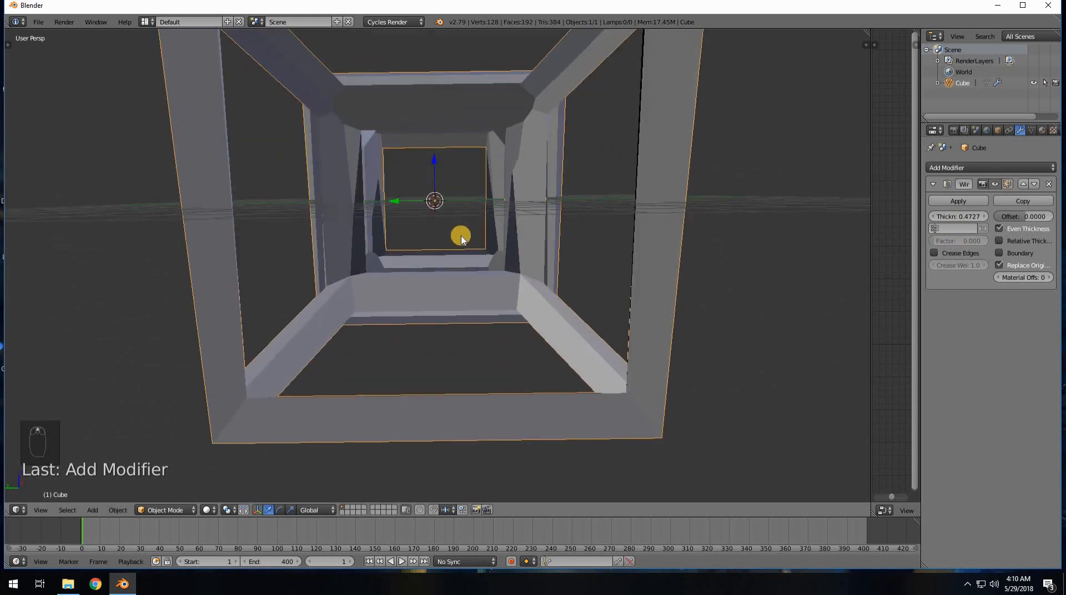
scroll(461, 236, "down", 5)
Step: Set the Wireframe modifier's thickness to 0.1
middle_click_drag(444, 231, 376, 225)
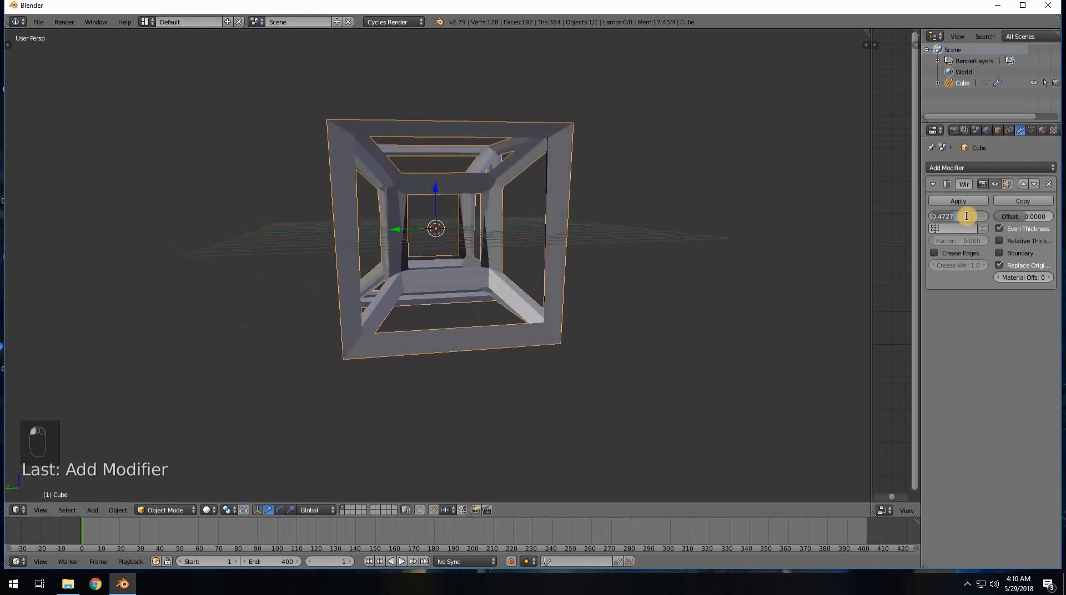
type("0.02")
key("Return")
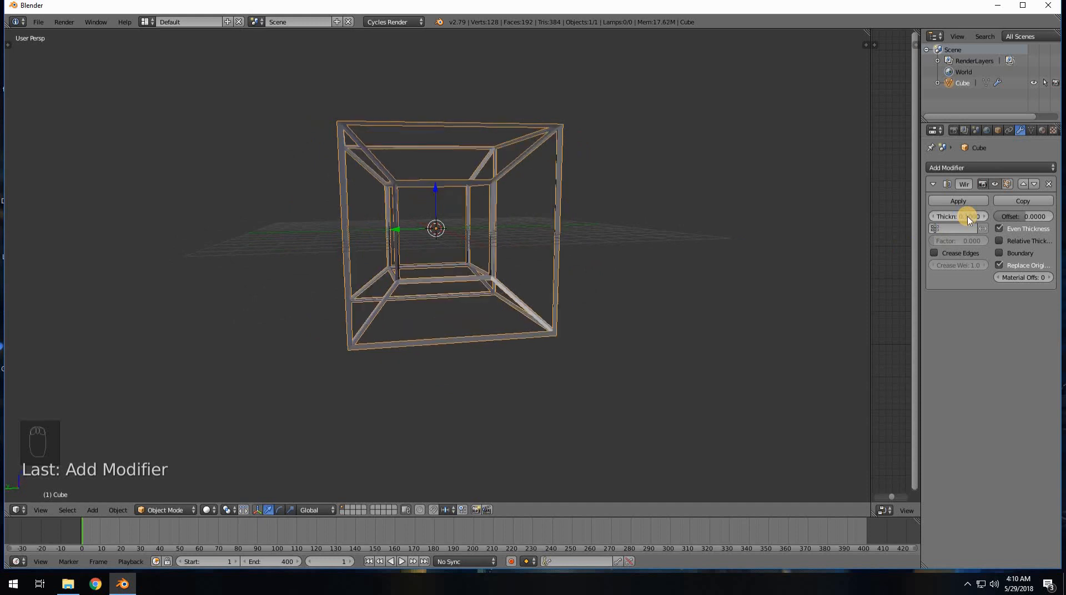
Step: Check the thinner frame from several sides and apply the Wireframe modifier to the mesh
scroll(461, 239, "up", 3)
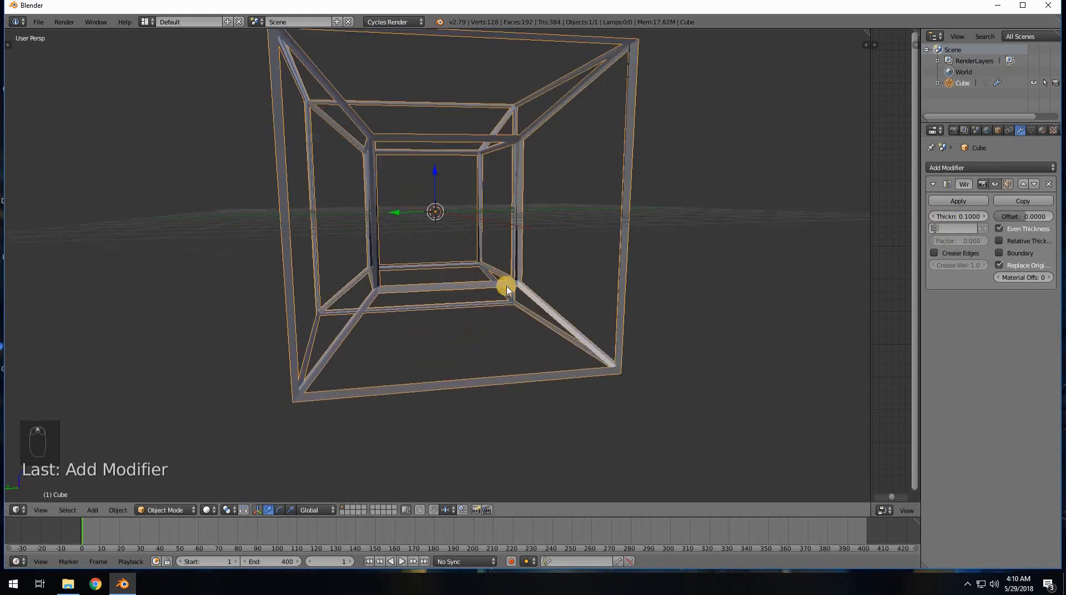
middle_click_drag(506, 290, 438, 244)
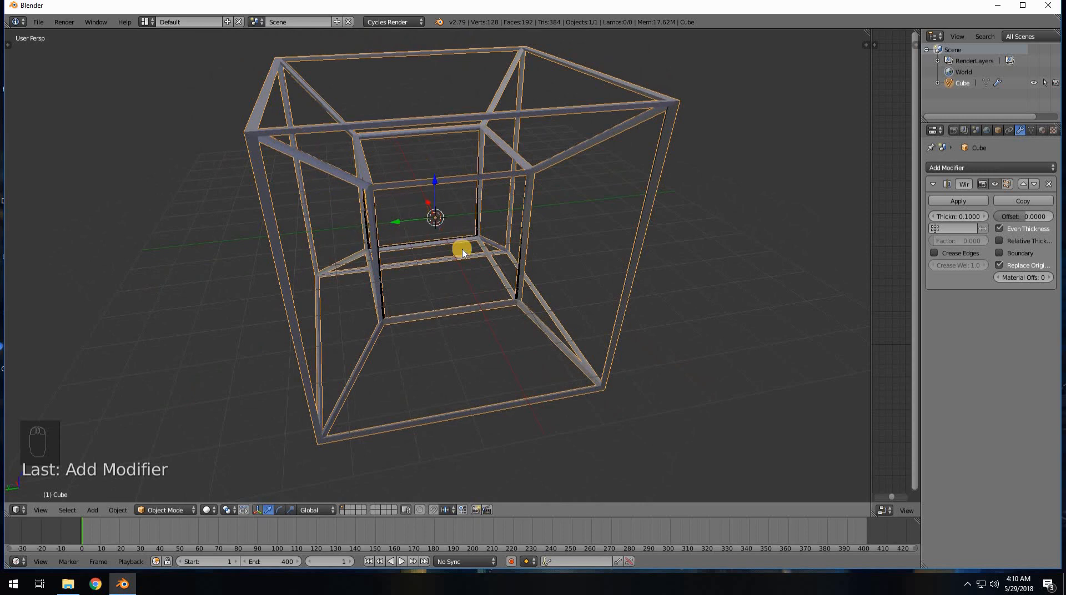
middle_click_drag(419, 235, 454, 159)
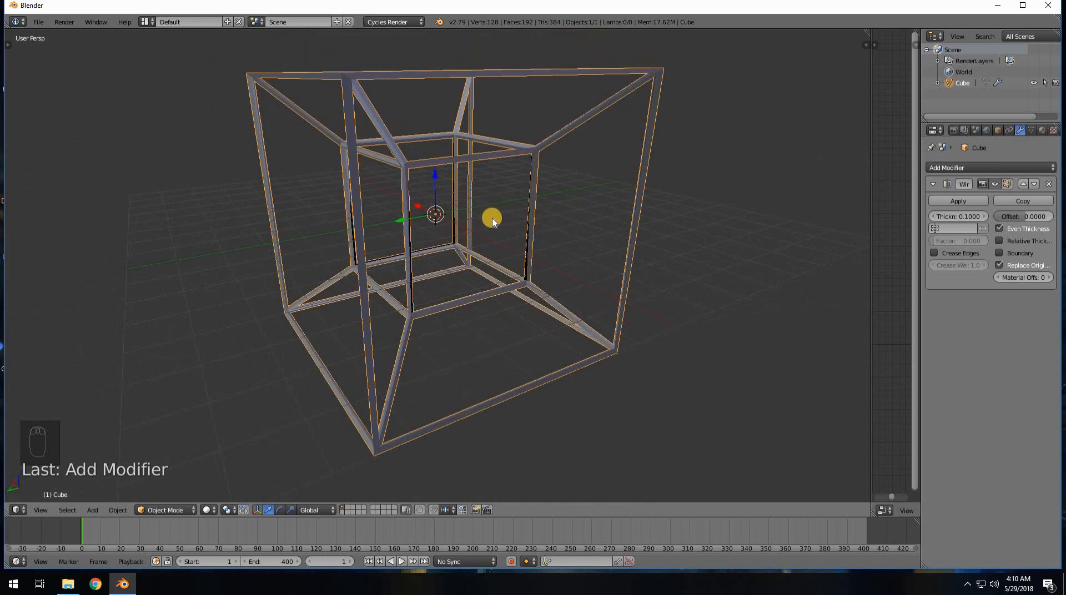
middle_click_drag(492, 221, 458, 212)
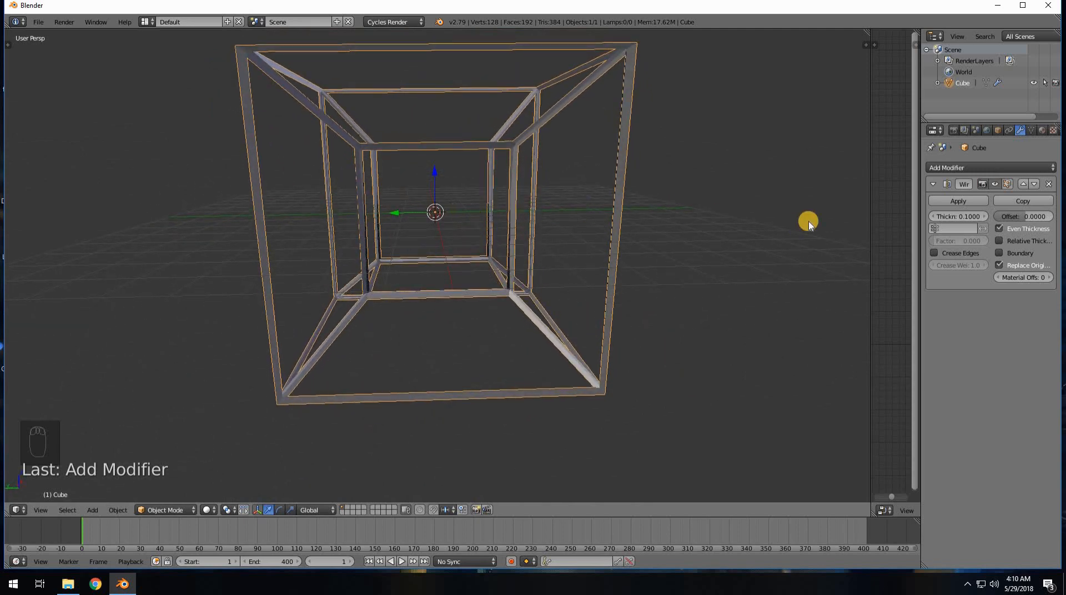
left_click(955, 201)
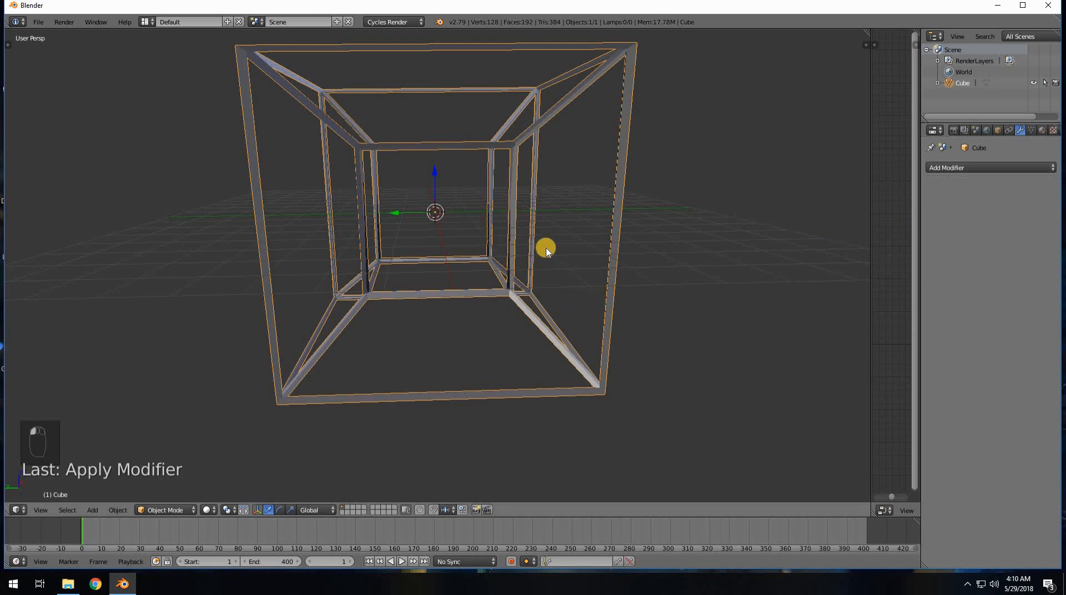
middle_click_drag(451, 256, 365, 195)
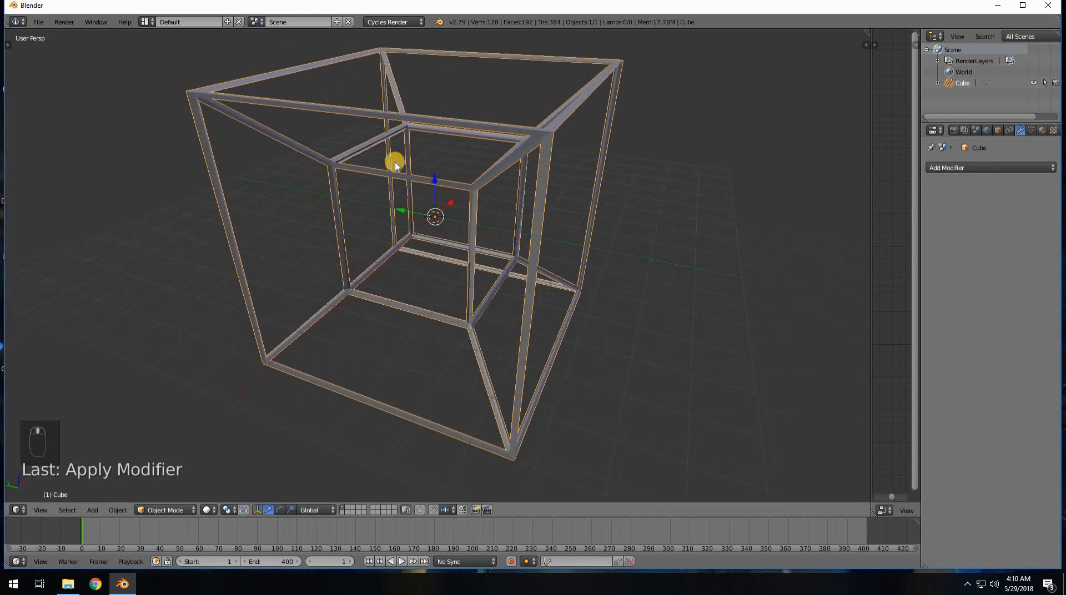
Step: Play the reference video tesserasct2.mp4 from the USB drive, close it and return to Blender
left_click(67, 583)
double_click(478, 482)
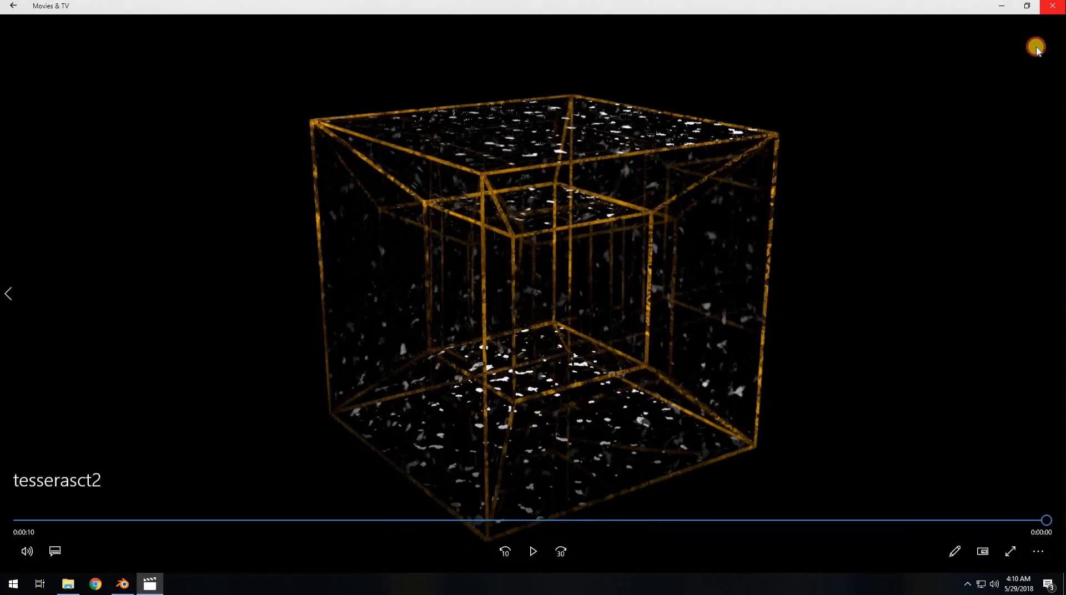
left_click(1052, 6)
left_click(897, 186)
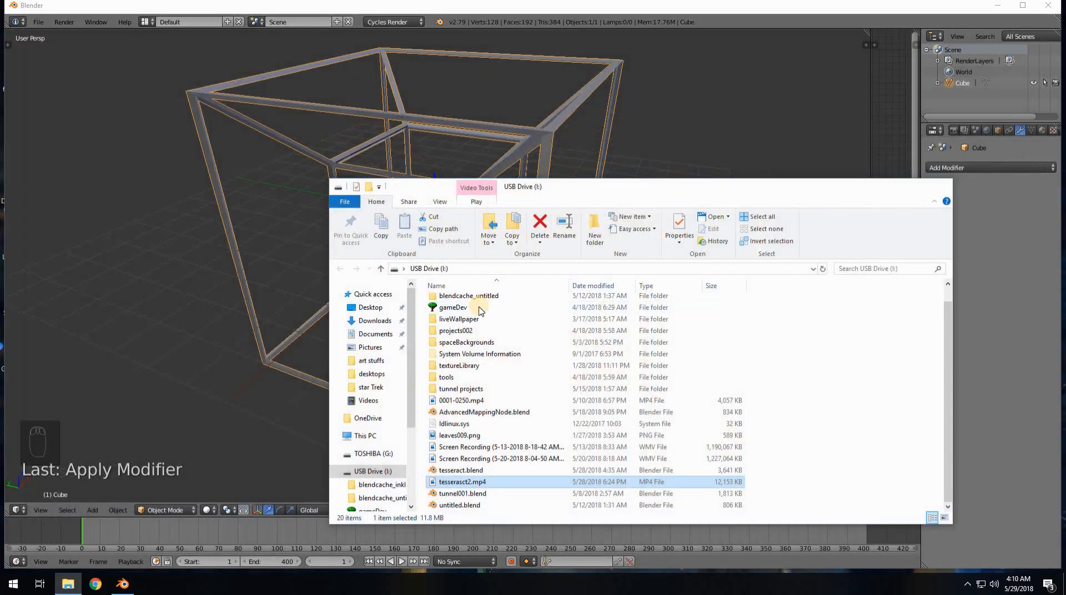
Step: In Edit Mode, select the inner edge loop of one vertical side of the inner cube and fill it with a face
scroll(503, 297, "up", 5)
key("Tab")
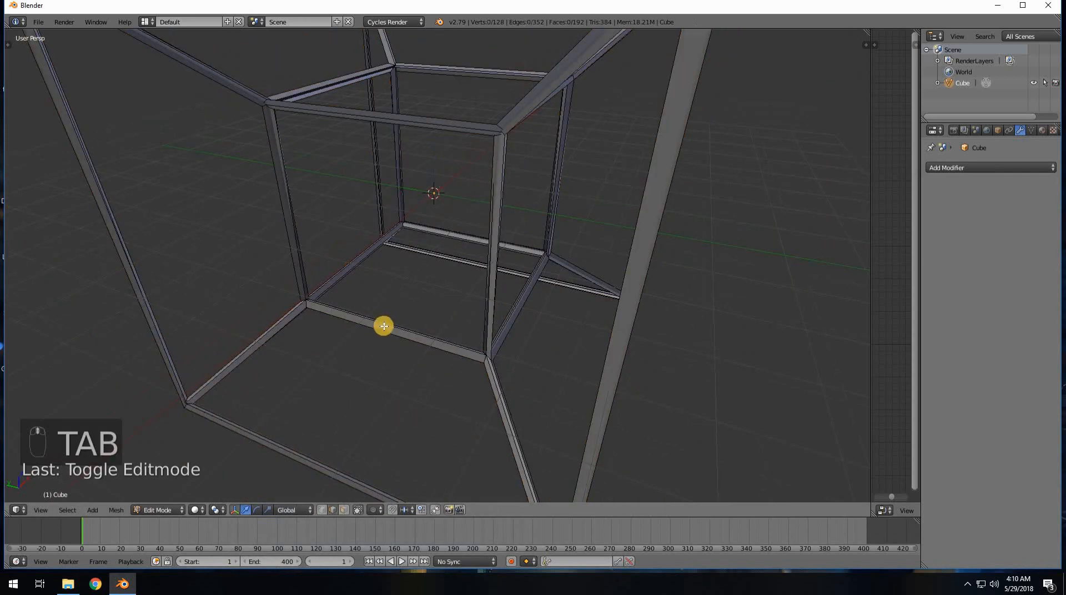
middle_click_drag(435, 302, 352, 358)
right_click(350, 359, "alt")
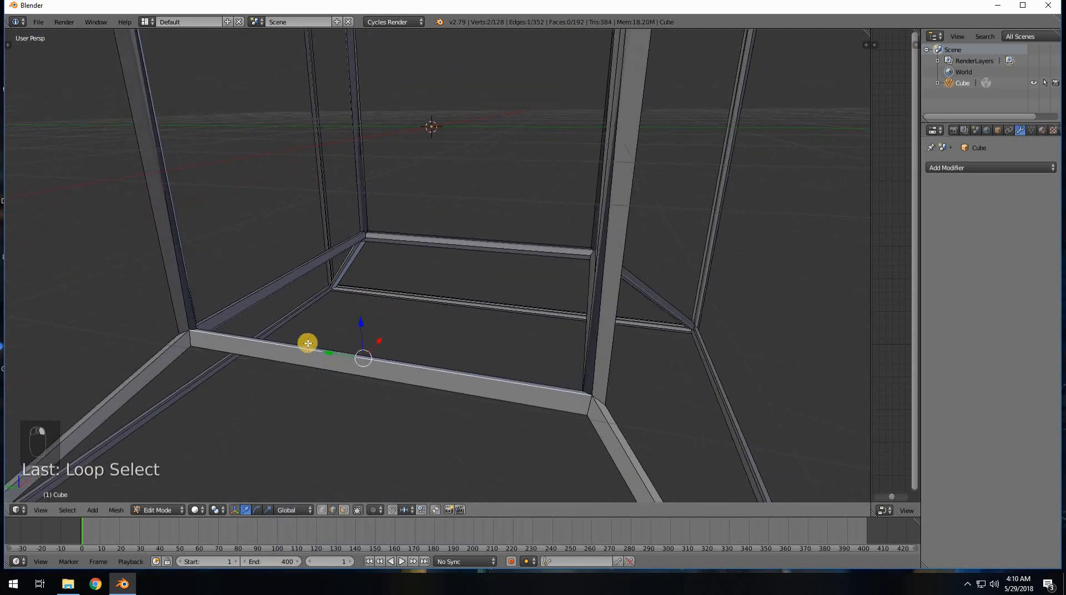
right_click(190, 290, "alt")
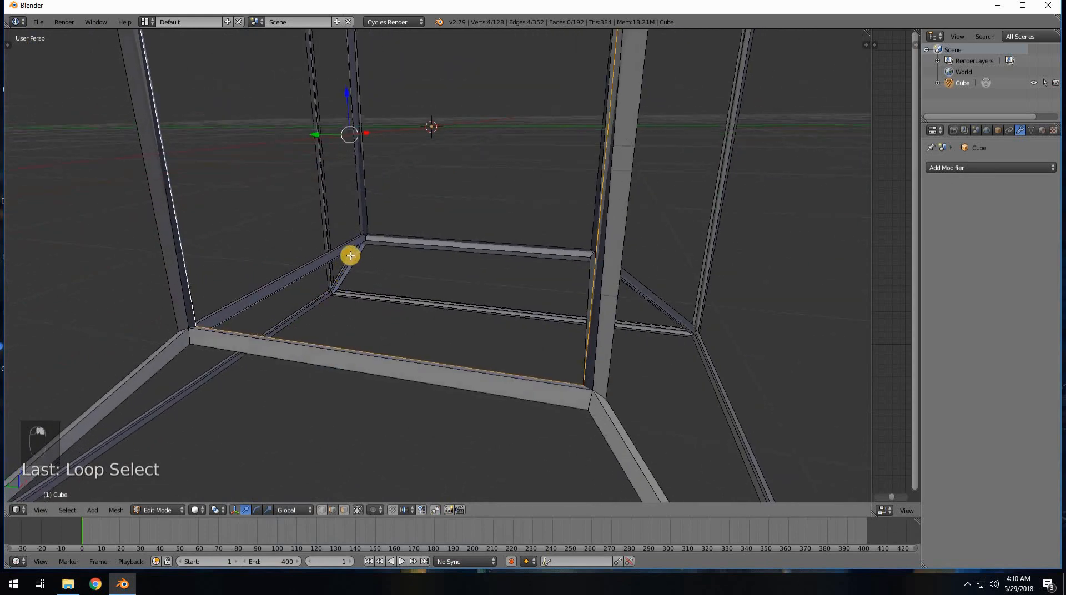
middle_click_drag(350, 252, 377, 233)
middle_click_drag(378, 288, 453, 333)
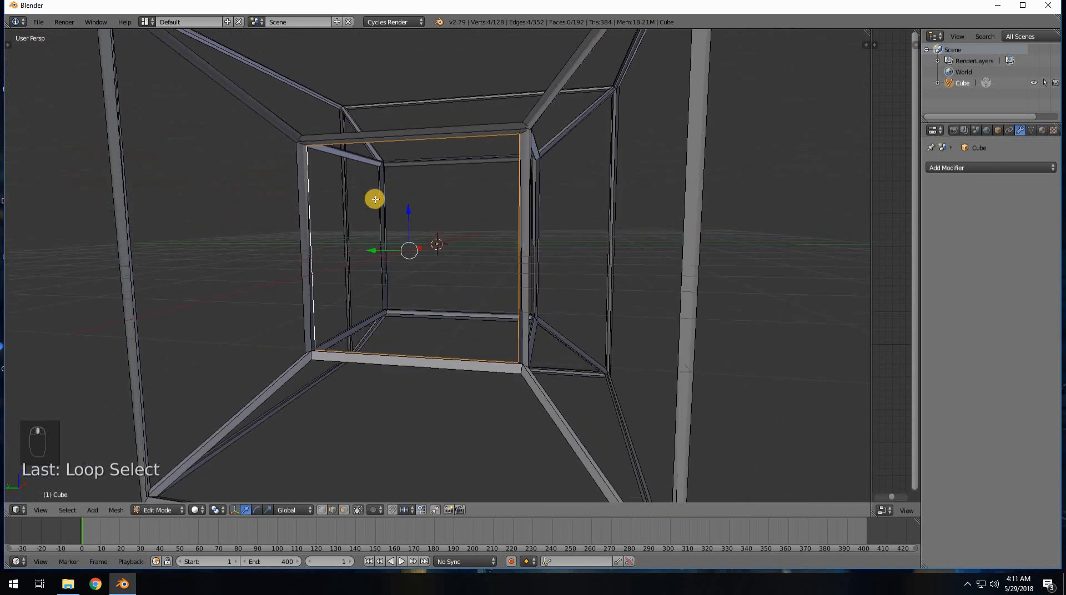
middle_click_drag(428, 275, 559, 295)
key("f")
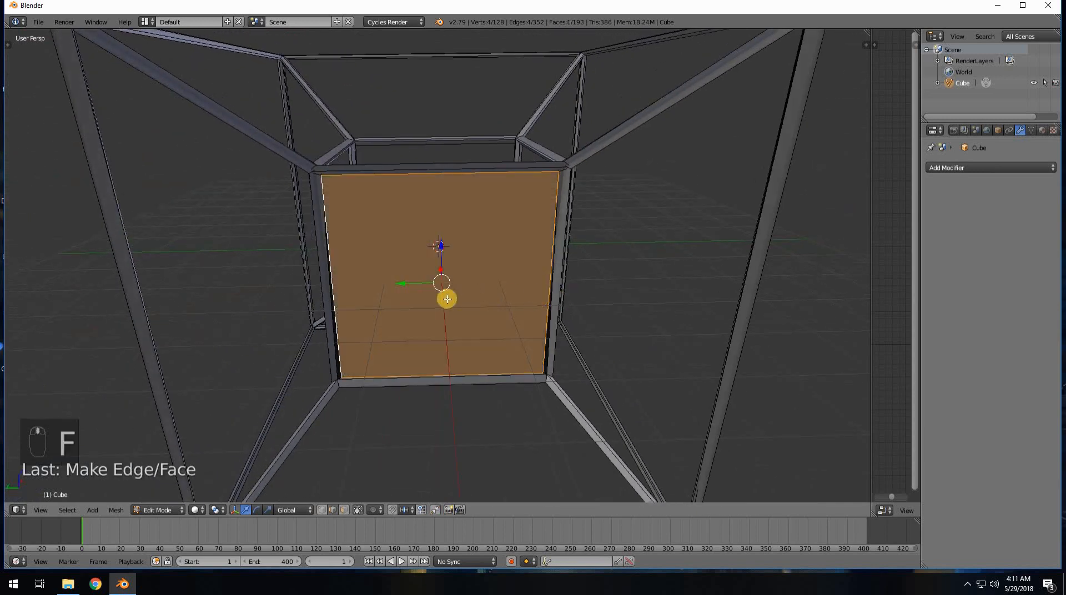
Step: Fill the inner cube's bottom opening and the far vertical side next to the filled one with faces
middle_click_drag(445, 295, 410, 279)
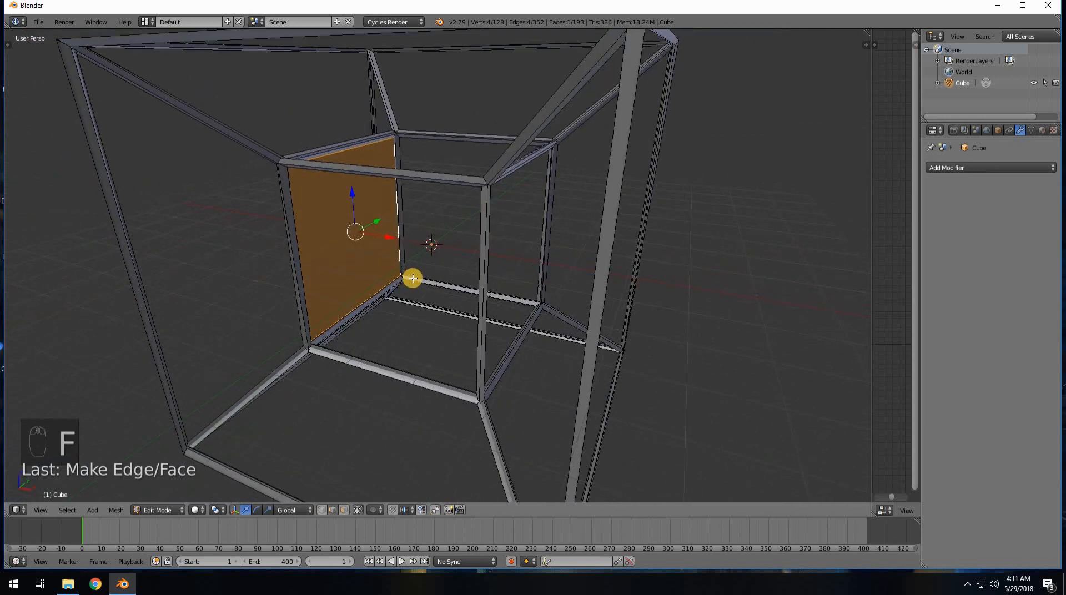
right_click(413, 277, "alt")
key("f")
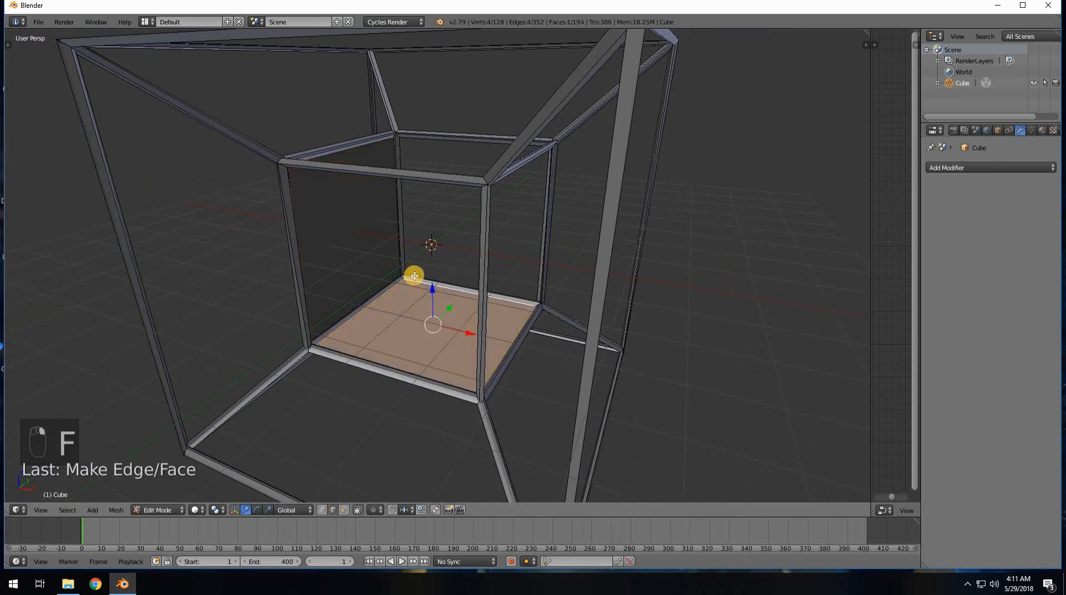
right_click(413, 275, "alt")
key("f")
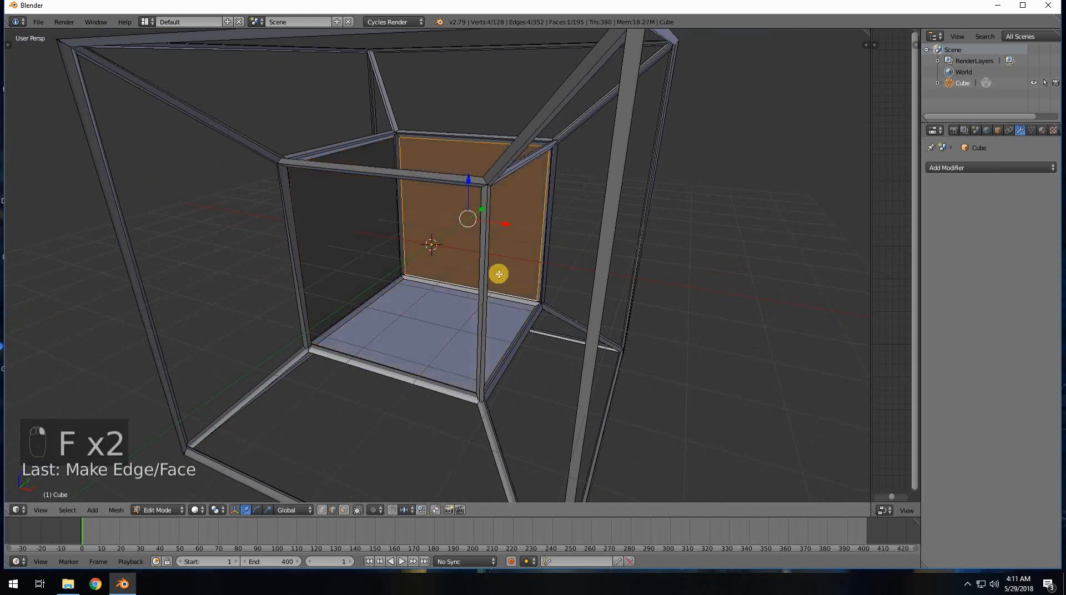
Step: Fill the two remaining vertical side openings of the inner cube with faces from their inner edge loops
right_click(542, 269, "alt")
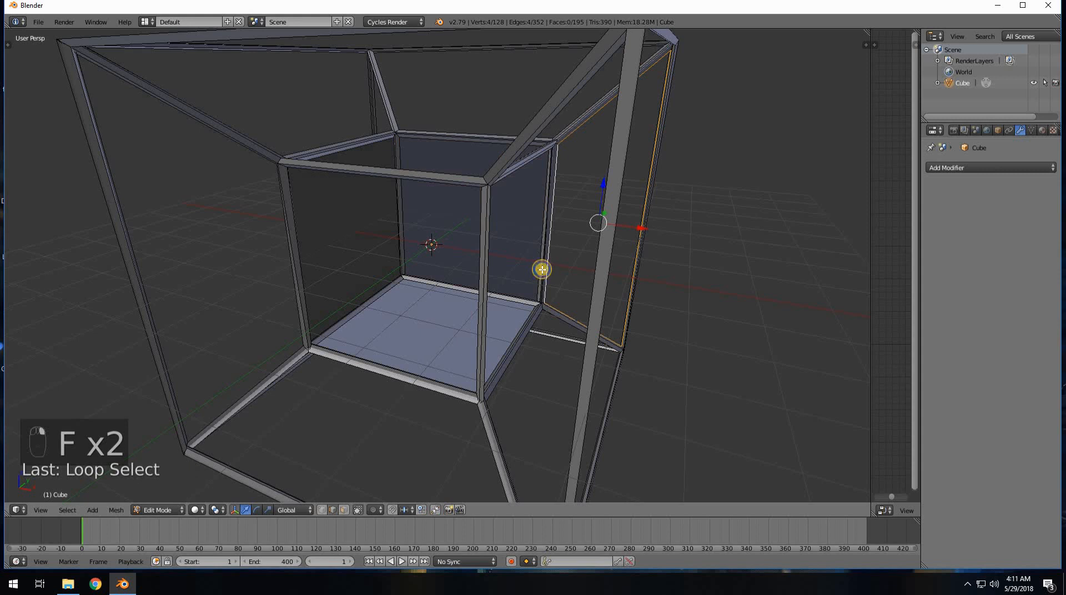
right_click(541, 269, "alt")
key("f")
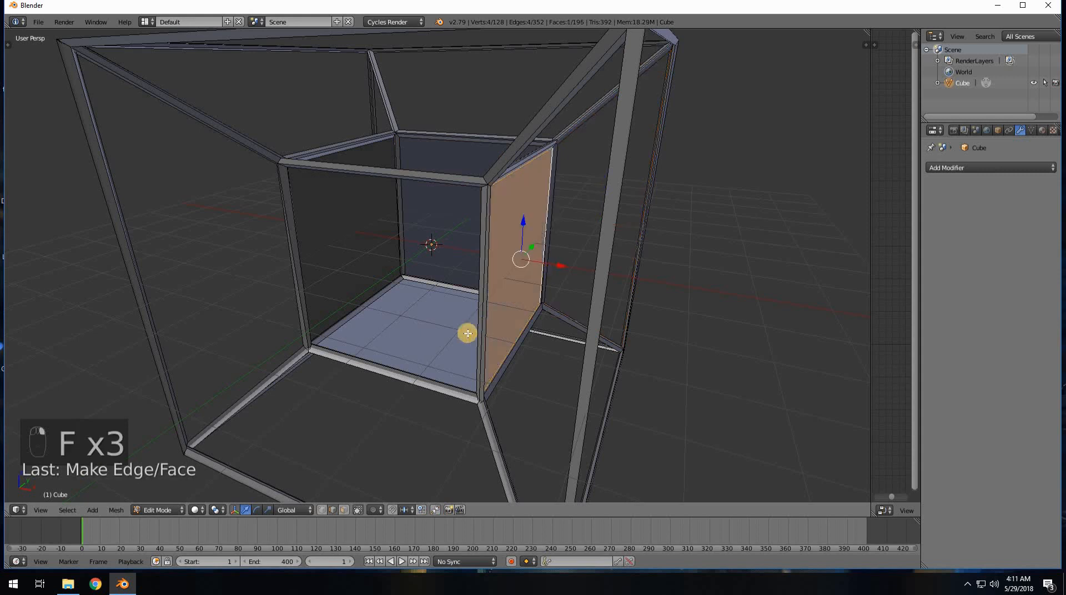
right_click(426, 382, "alt")
key("f")
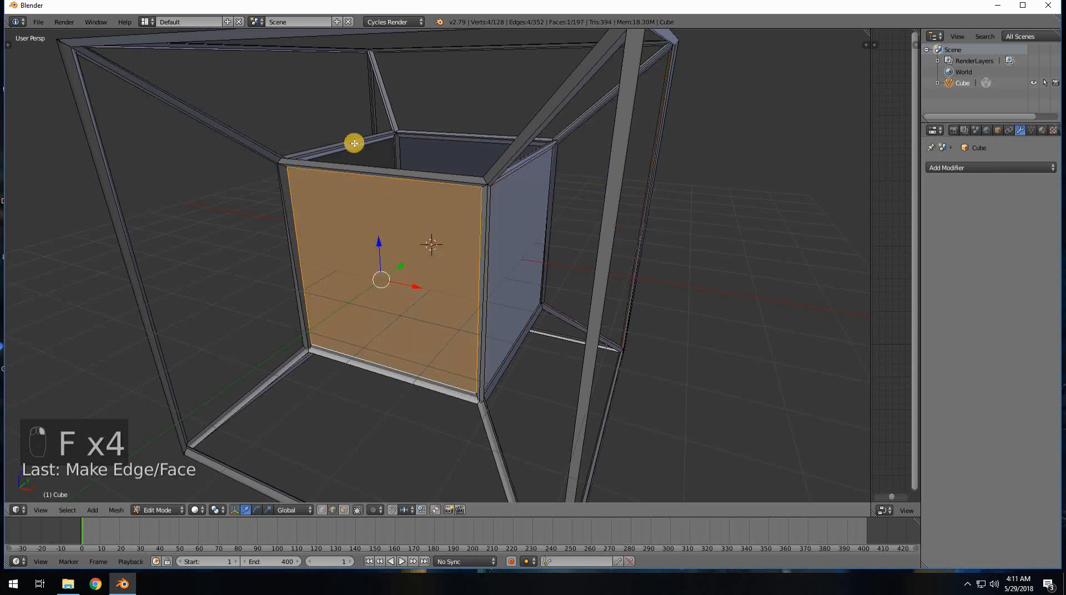
Step: Select the inner edges around the inner cube's top opening and fill them with a face
right_click(355, 145, "alt")
right_click(362, 140, "alt")
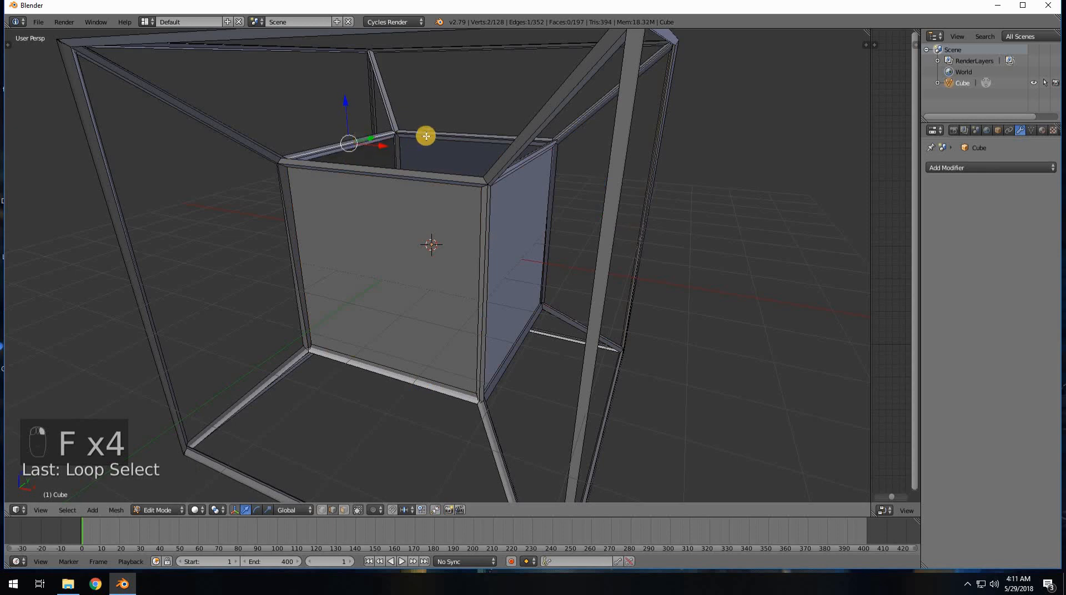
right_click(435, 136, "alt+shift")
key("f")
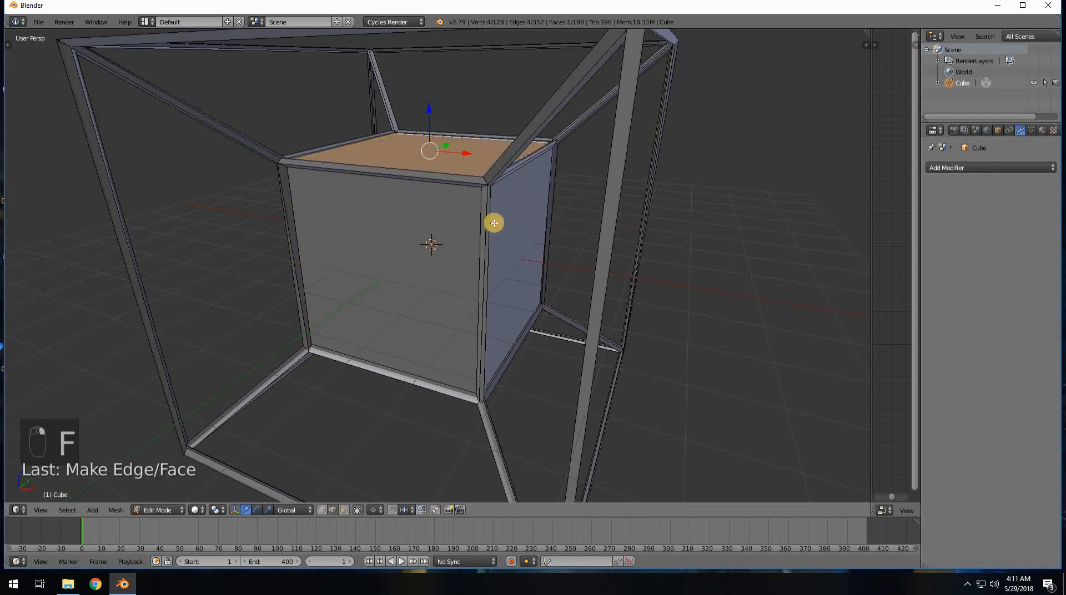
Step: Fill two of the sloped openings between the top edges of the inner and outer cubes with faces
middle_click_drag(494, 223, 295, 229)
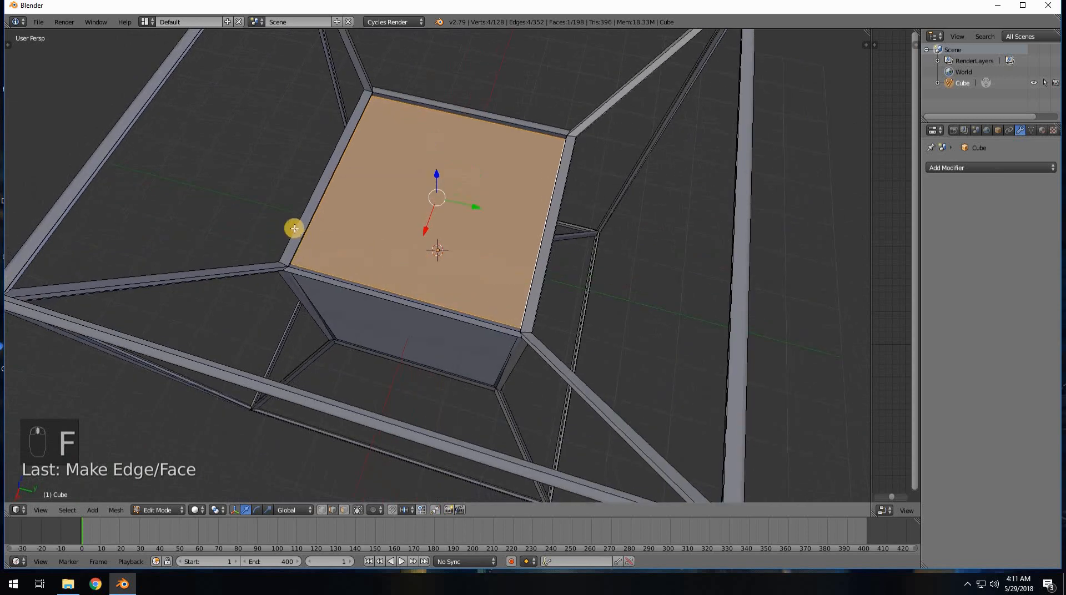
right_click(365, 86, "alt")
key("f")
middle_click_drag(393, 199, 535, 114)
right_click(569, 121, "alt")
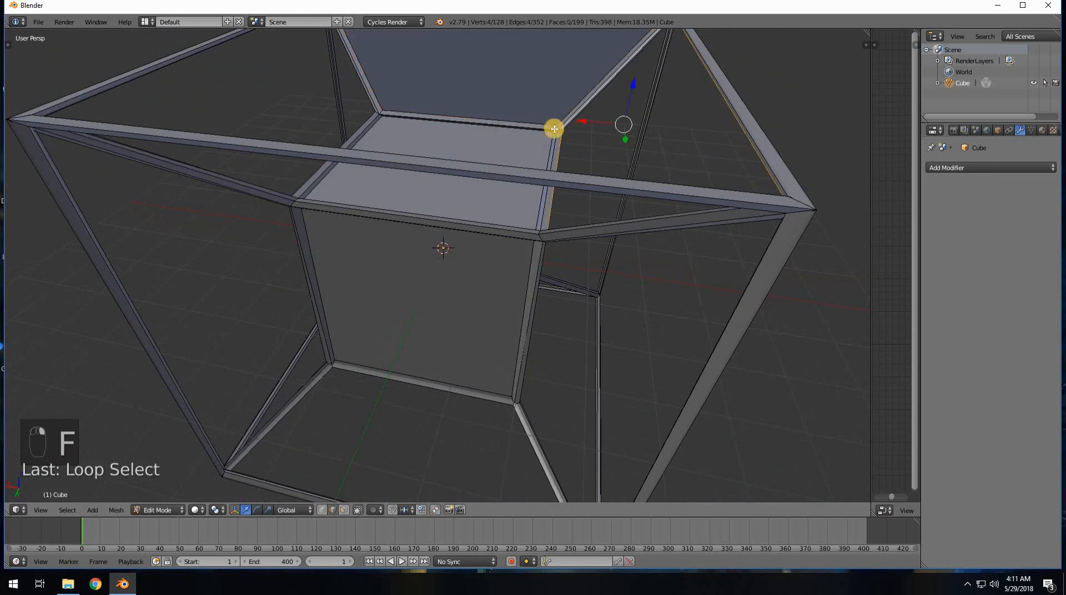
key("f")
right_click(371, 102, "alt")
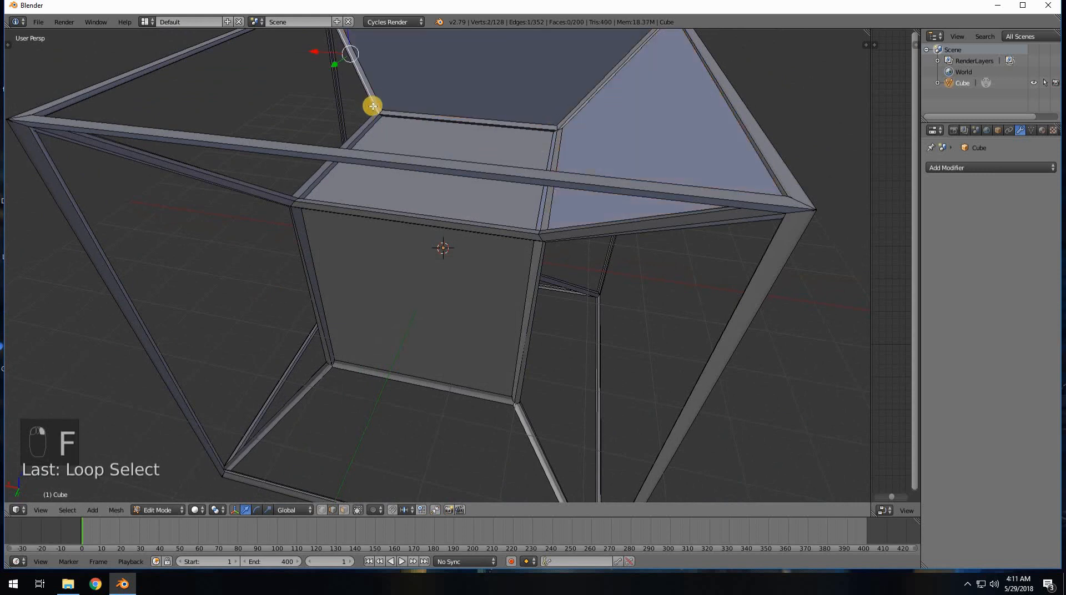
key("f")
key("ctrl+z")
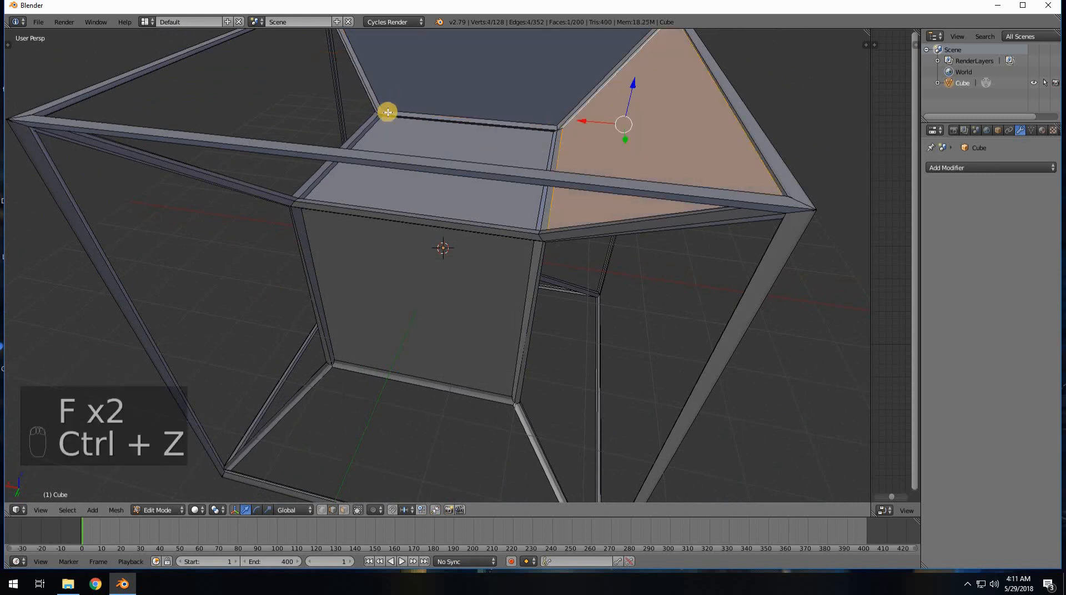
Step: Fill the other two sloped openings joining the inner cube's top edges to the outer cube's top edges
middle_click_drag(335, 157, 364, 167)
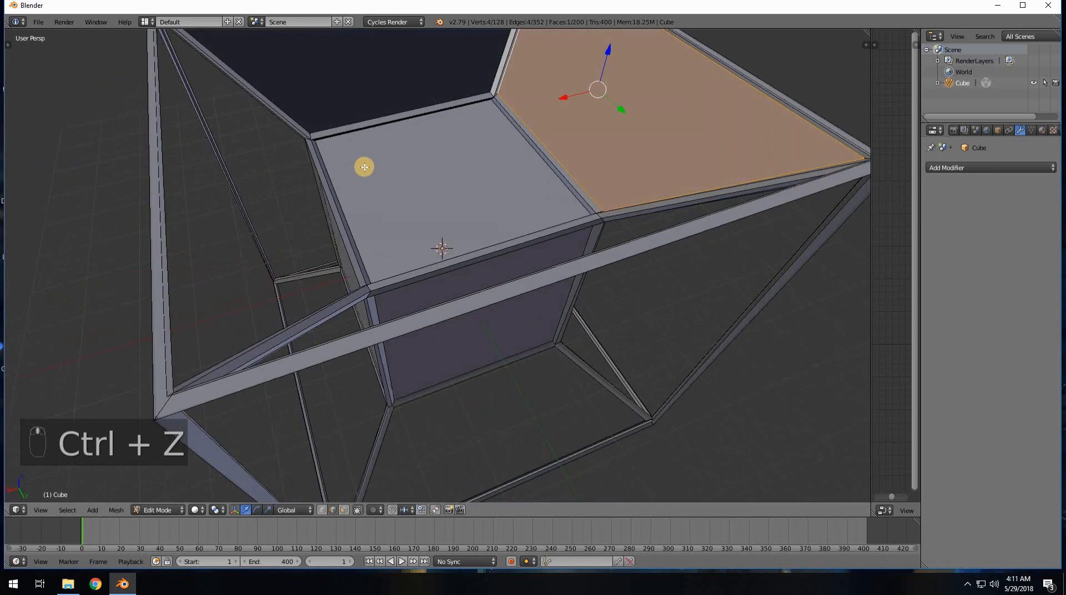
right_click(338, 219, "alt")
key("f")
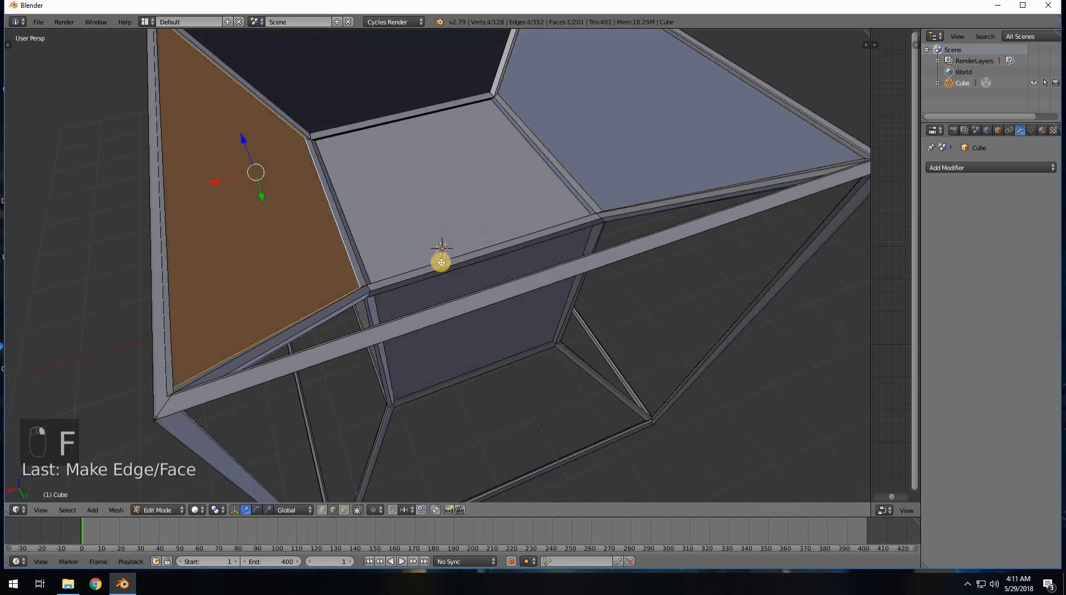
middle_click_drag(441, 257, 533, 256)
right_click(527, 246, "alt")
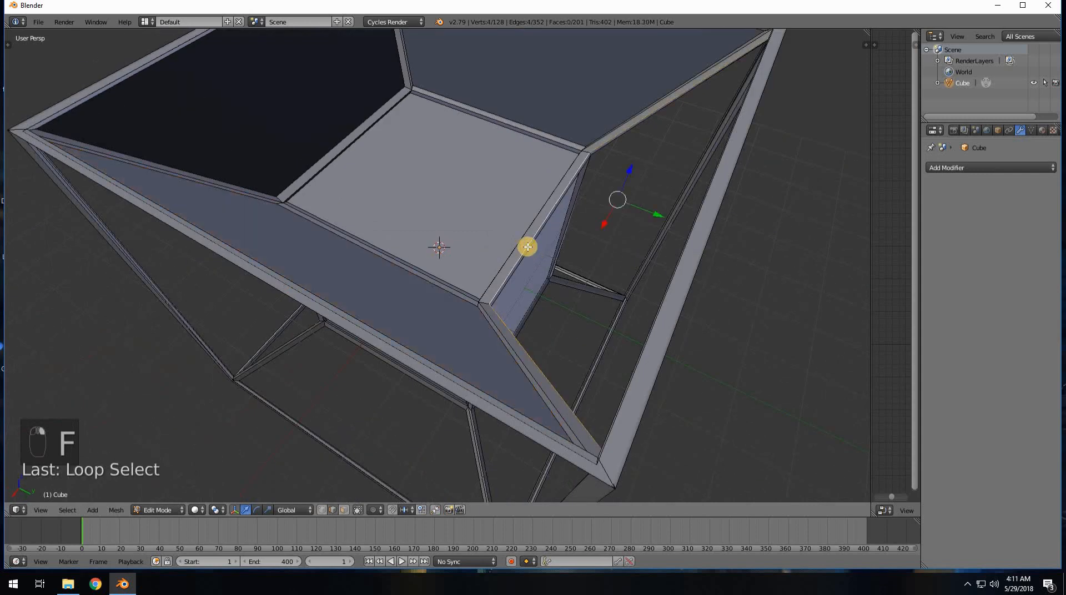
key("f")
Step: Fill two adjacent sloped openings between the bottom edges of the inner and outer cubes with faces
middle_click_drag(557, 281, 297, 294)
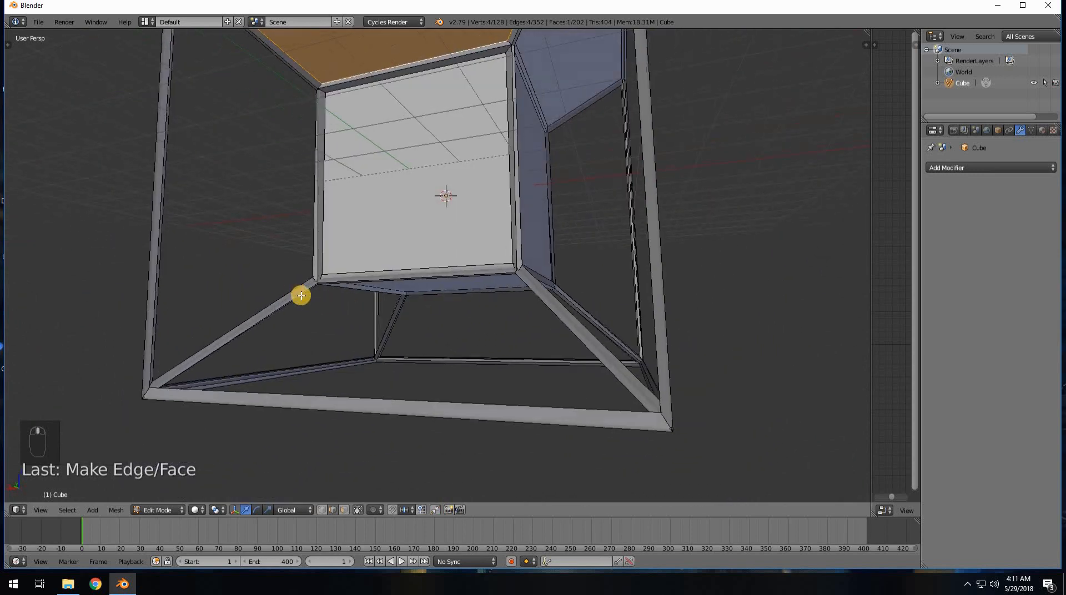
right_click(330, 291, "alt")
right_click(492, 281, "alt+shift")
key("f")
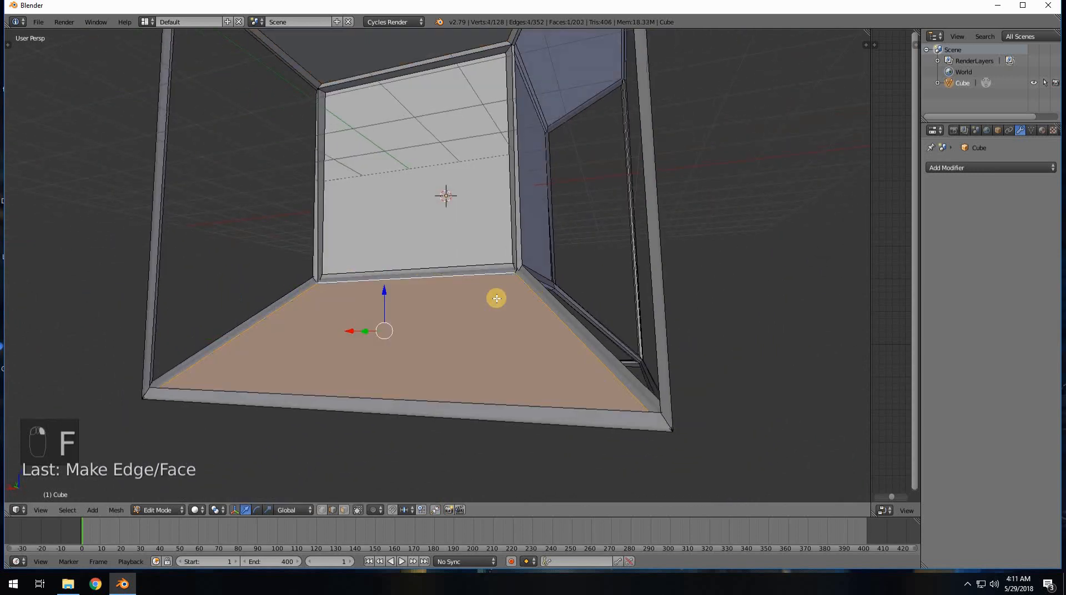
mouse_move(498, 297)
middle_mouse_down()
mouse_move(485, 280)
mouse_move(502, 278)
middle_mouse_up()
right_click(506, 280, "alt")
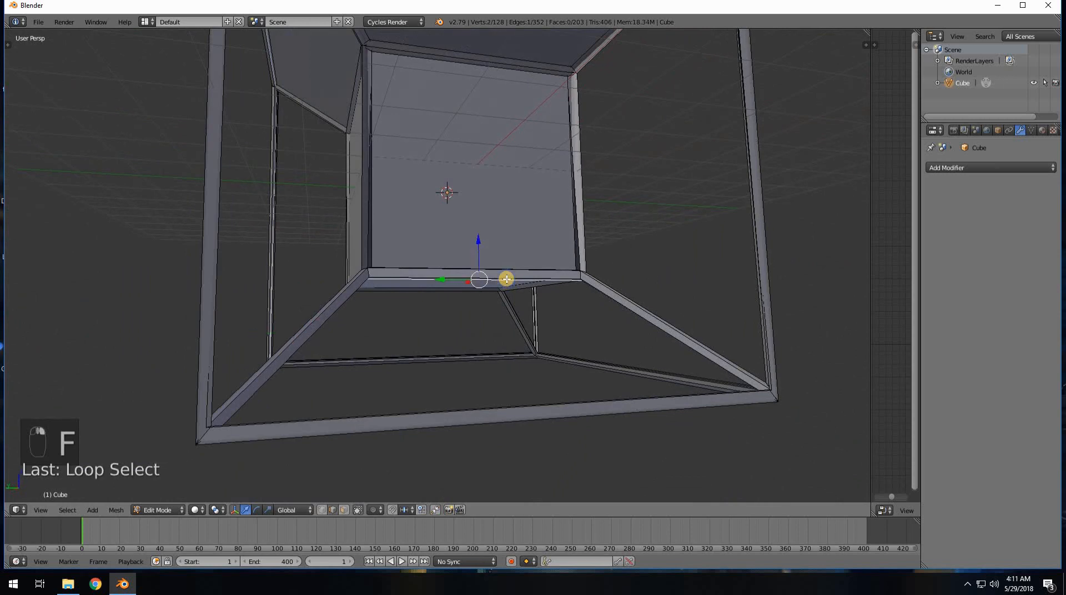
right_click(563, 287, "alt")
middle_click_drag(434, 300, 438, 295)
key("f")
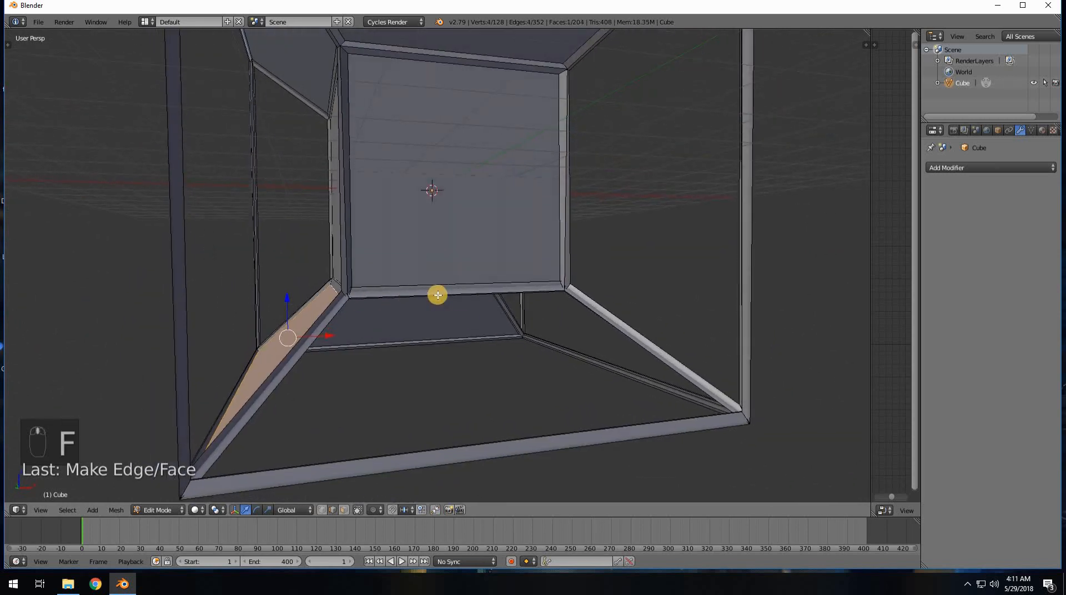
Step: Fill the remaining two sloped openings between the cubes' bottom edges with faces
right_click(438, 296, "alt")
right_click(336, 332, "alt+shift")
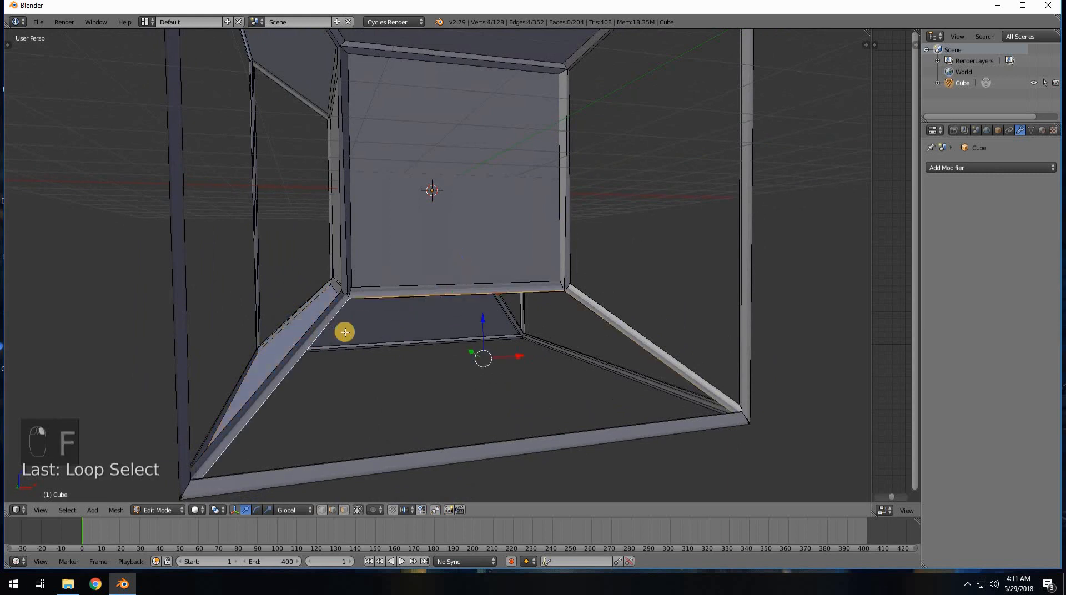
key("f")
middle_click_drag(438, 338, 347, 312)
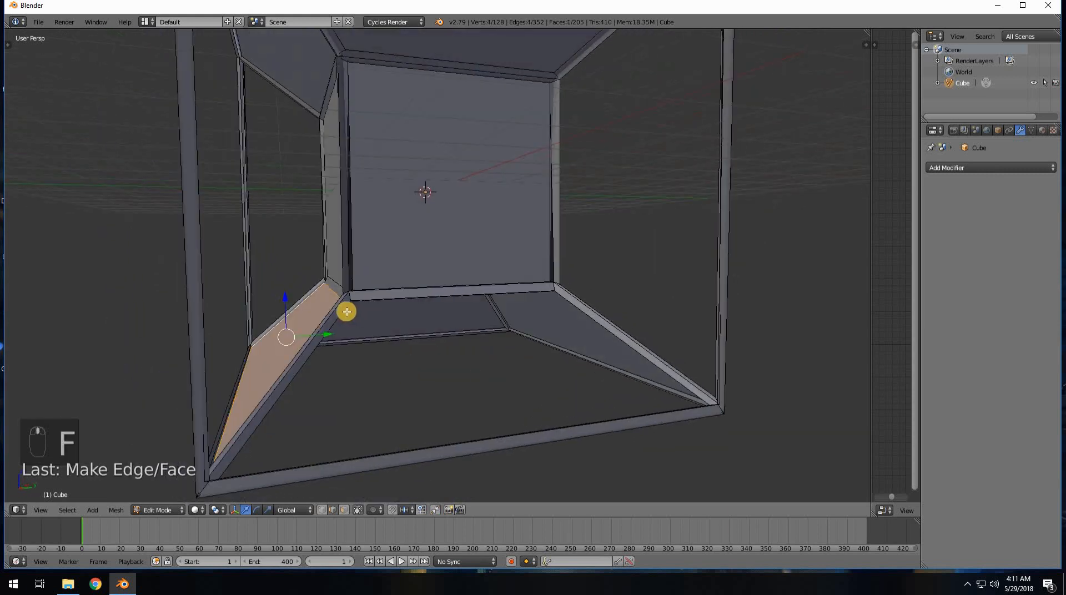
right_click(345, 309, "alt")
key("f")
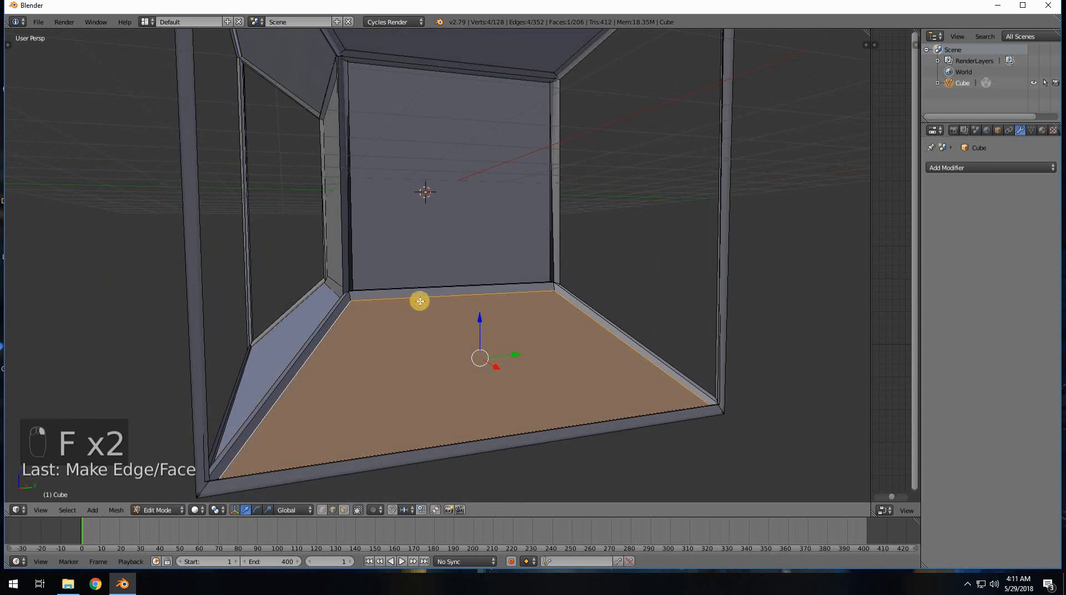
Step: Fill two of the upright corner openings between the vertical edges of the inner and outer cubes with faces
middle_click_drag(420, 301, 392, 257)
right_click(390, 257, "alt")
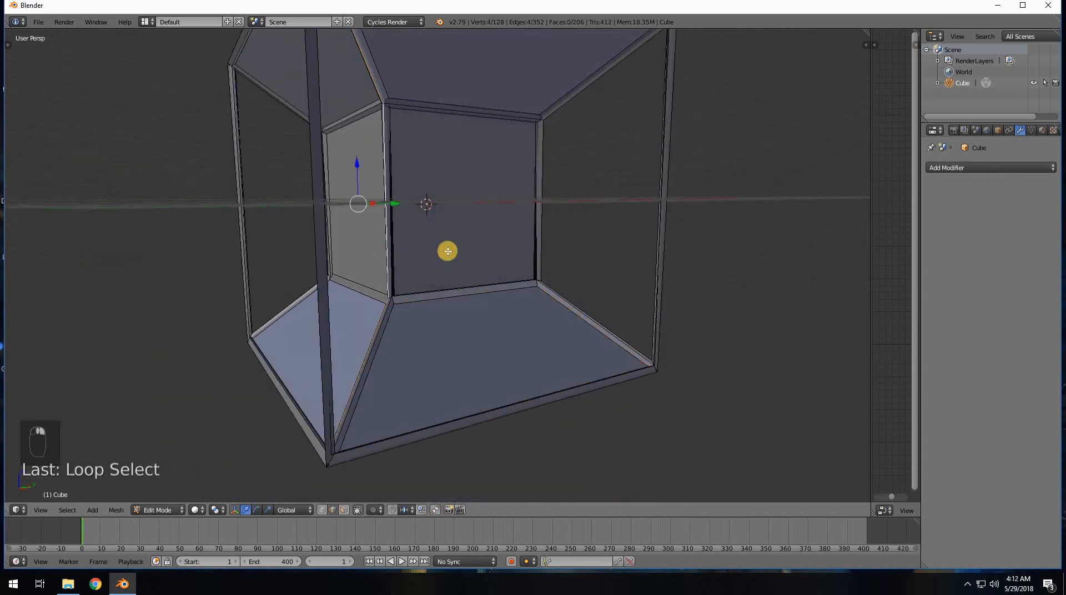
key("f")
middle_click_drag(464, 255, 416, 247)
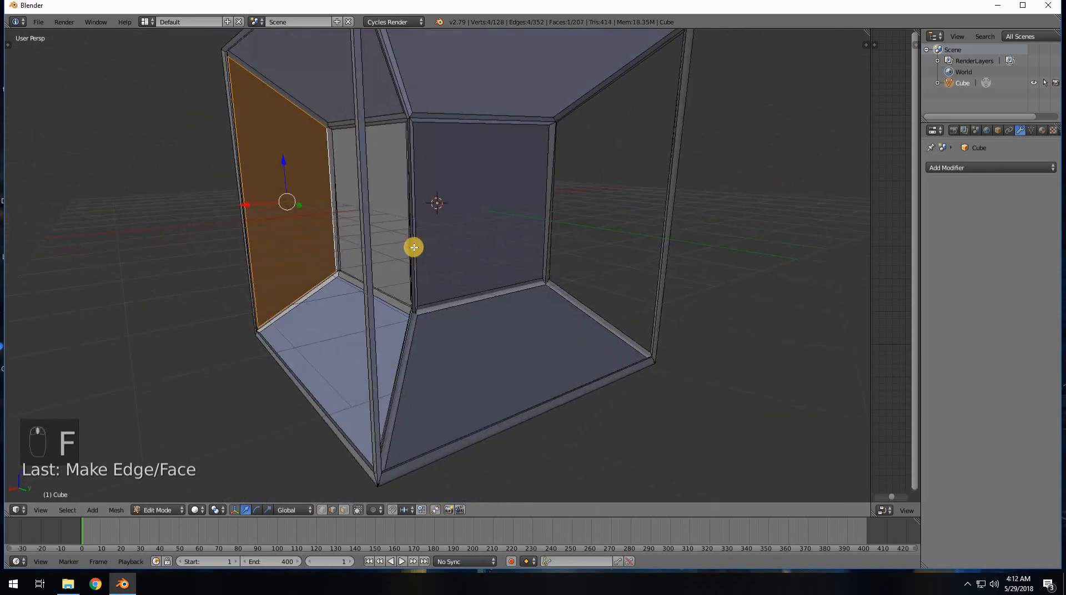
right_click(417, 247, "alt")
right_click(412, 250)
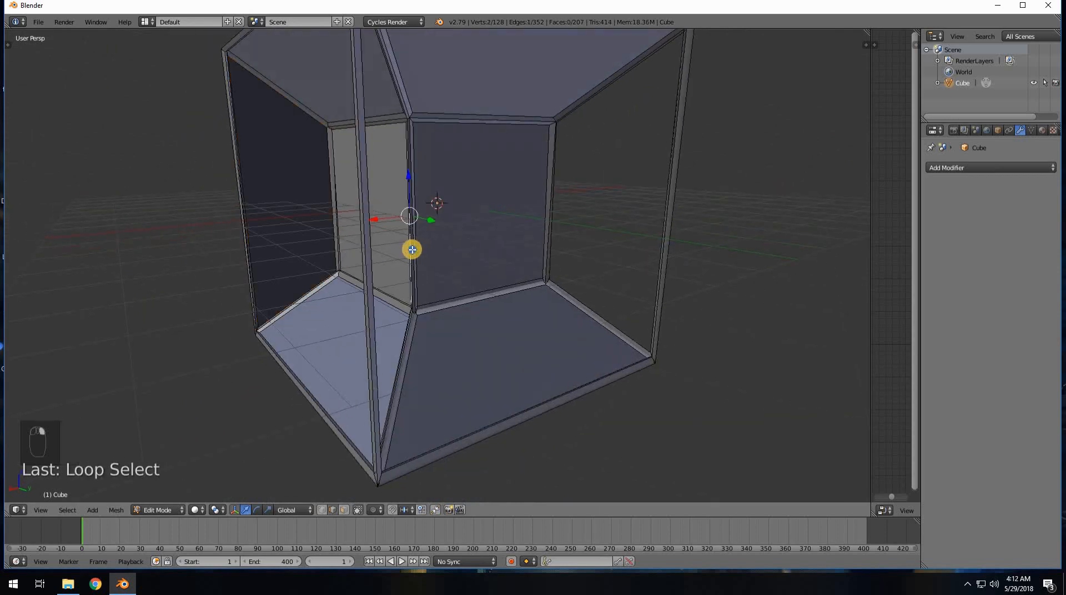
right_click(411, 249, "alt")
key("f")
Step: Fill the last two upright corner openings connecting the inner cube's vertical edges to the outer cube
middle_click_drag(538, 268, 426, 255)
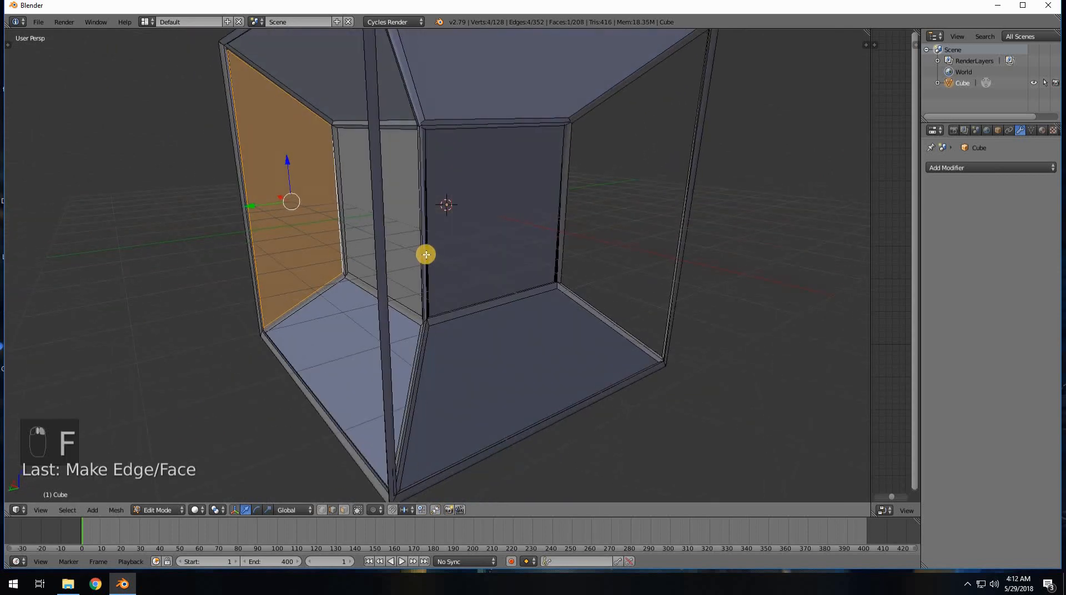
right_click(423, 252, "alt")
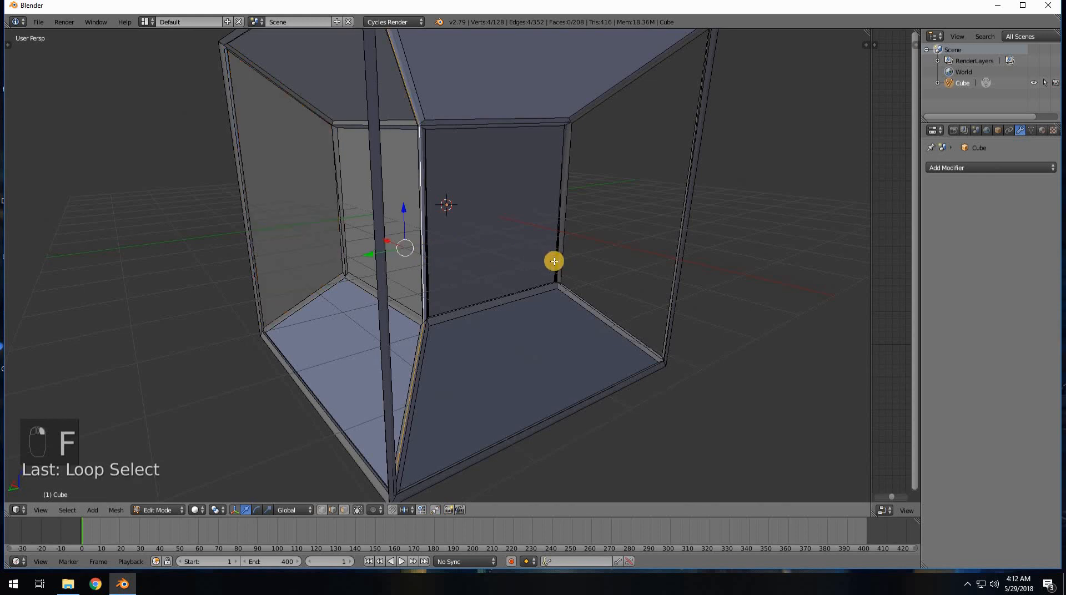
key("f")
middle_click_drag(438, 257, 397, 244)
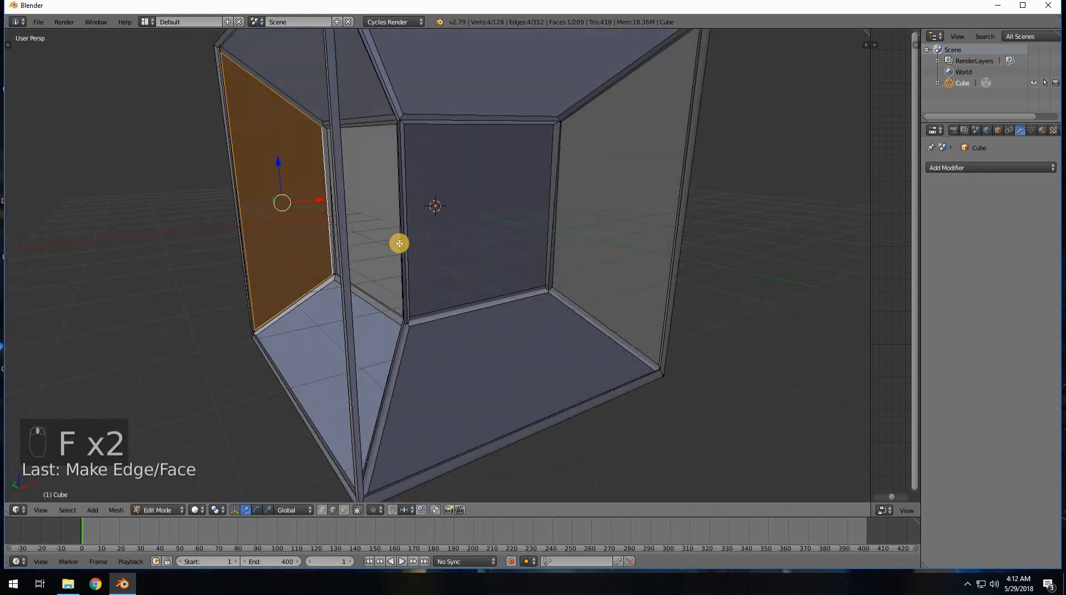
right_click(401, 245, "alt")
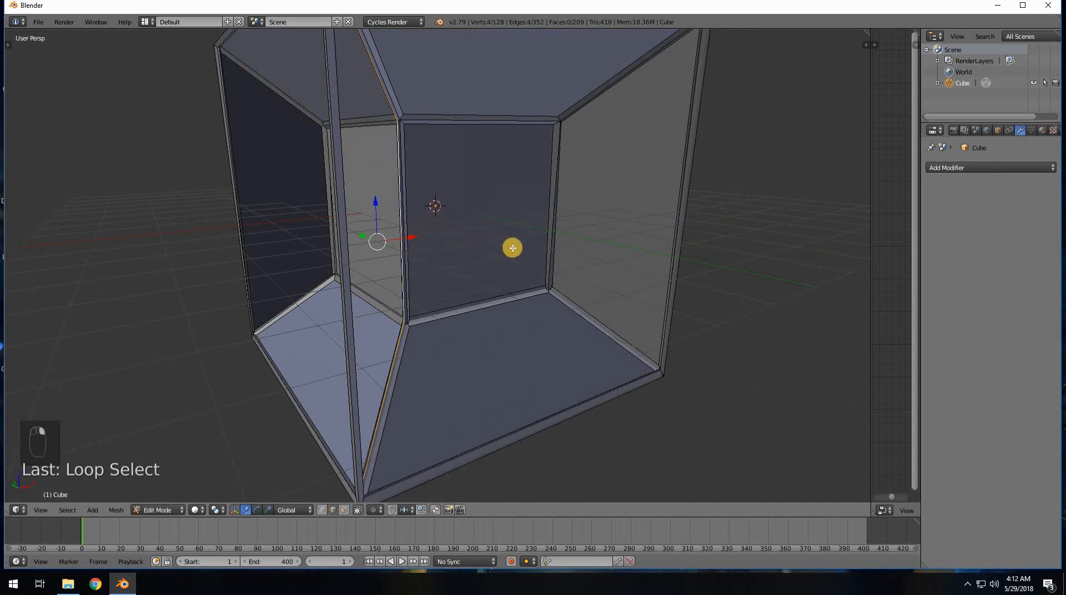
key("f")
Step: Select the boundary of one of the outer cube's open vertical sides and fill it with a face
middle_click_drag(441, 257, 497, 345)
right_click(496, 379, "alt")
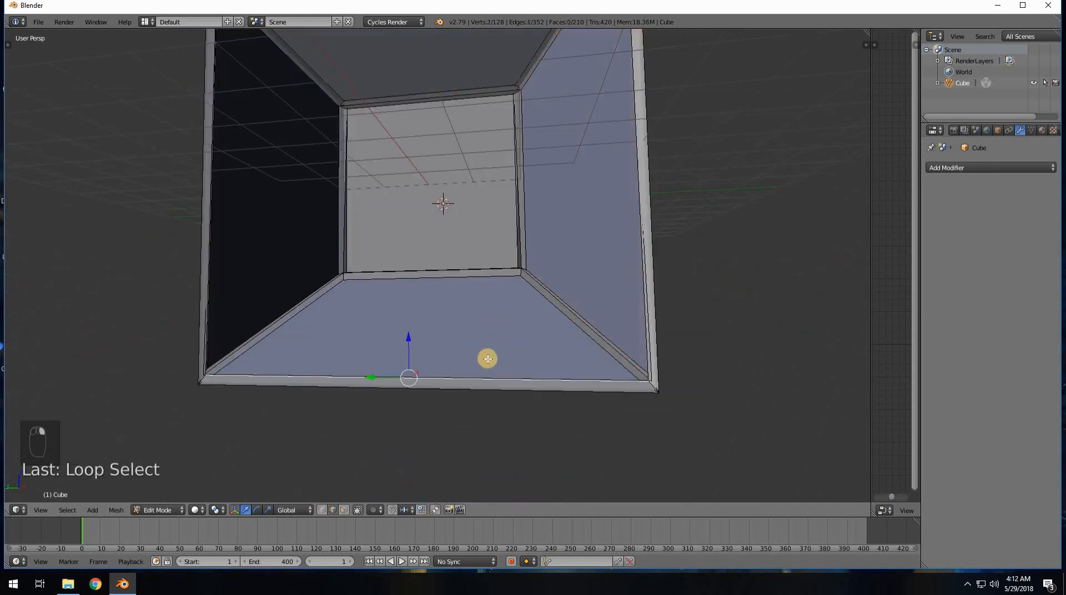
middle_click_drag(431, 392, 374, 415)
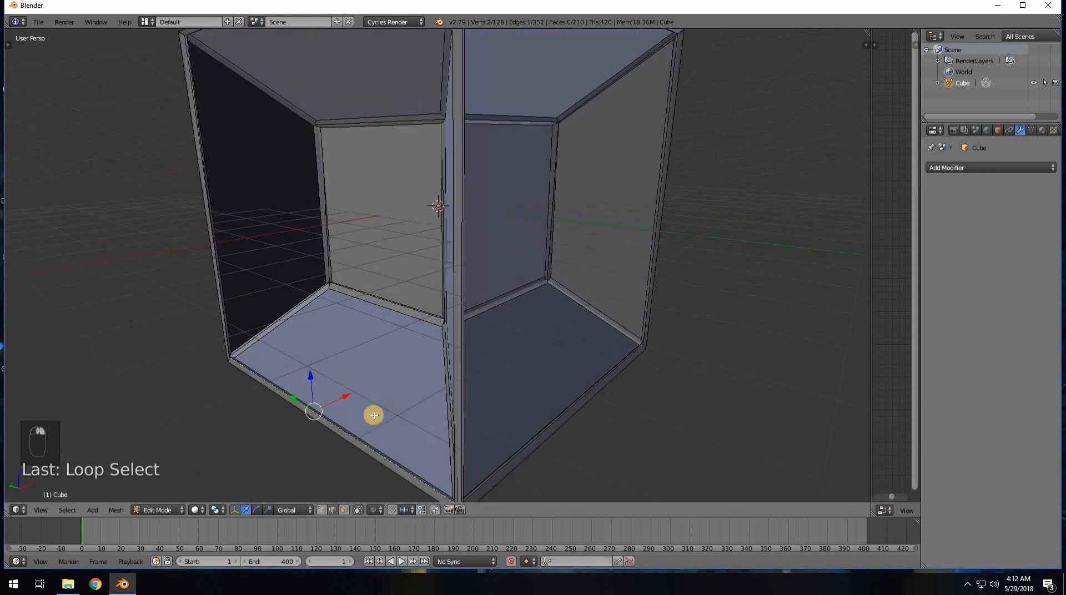
right_click(340, 428)
right_click(332, 430)
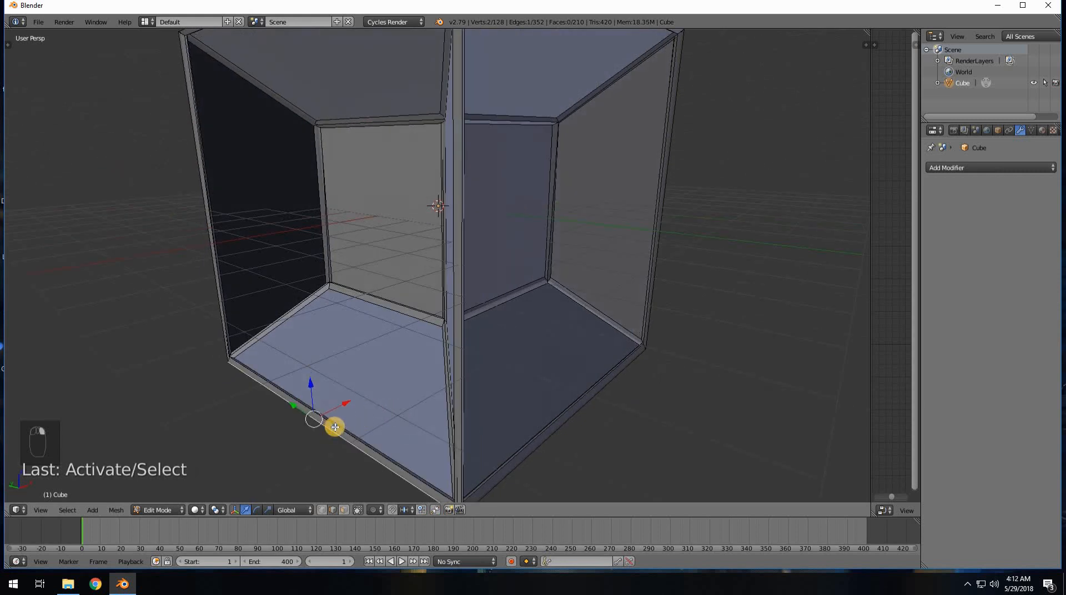
right_click(335, 427)
right_click(338, 422, "alt")
right_click(336, 424, "alt")
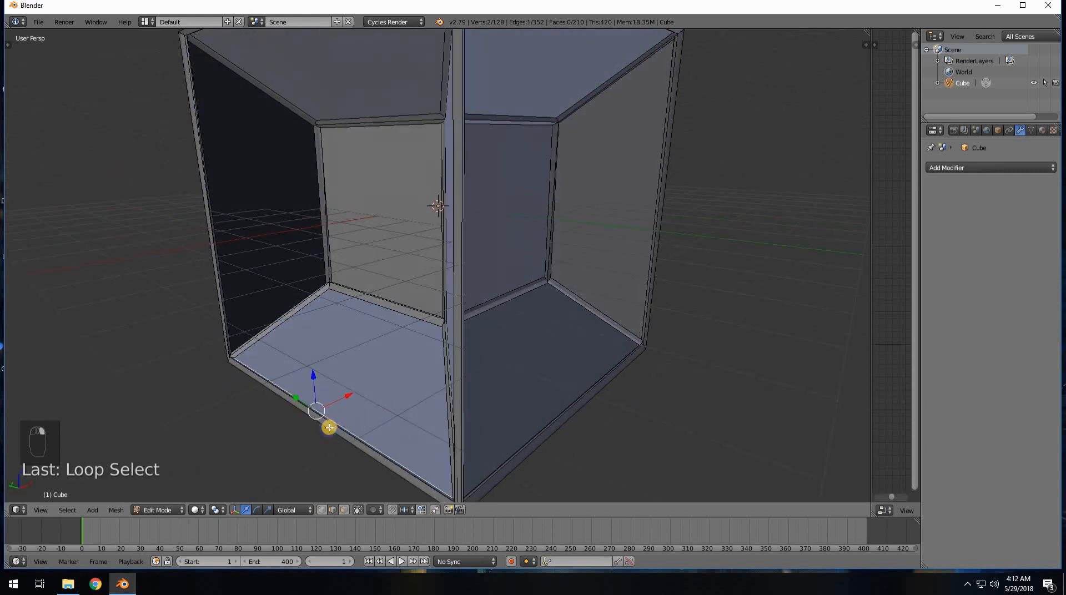
right_click(335, 424, "alt")
right_click(339, 417, "alt")
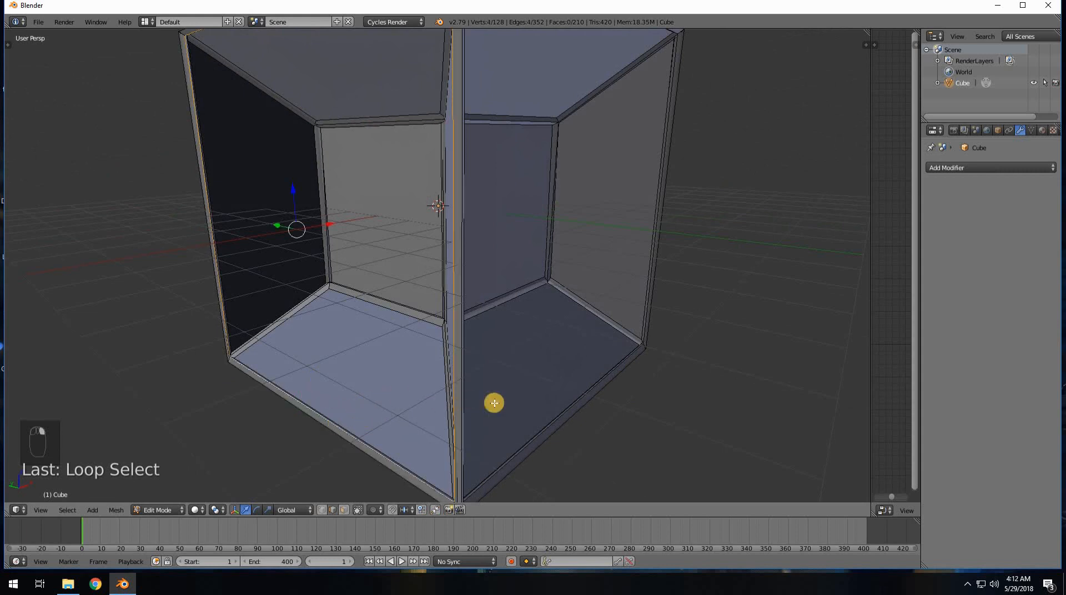
key("f")
Step: Fill the remaining three open vertical sides of the outer cube with faces, finishing with the back
middle_click_drag(435, 400, 330, 428)
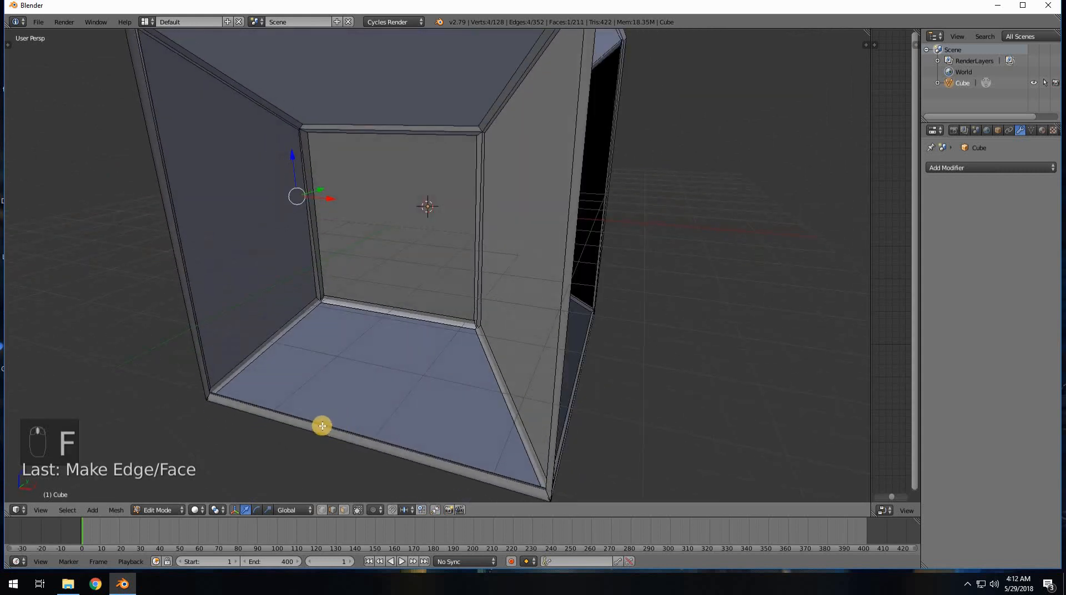
right_click(395, 409, "alt")
key("f")
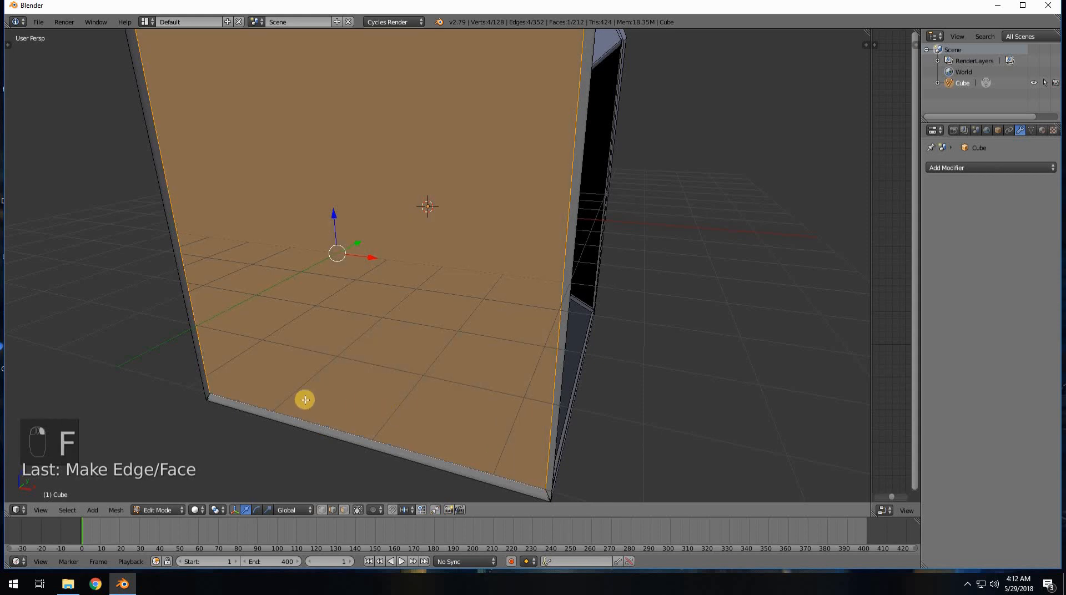
middle_click_drag(302, 397, 356, 411)
right_click(351, 411, "alt")
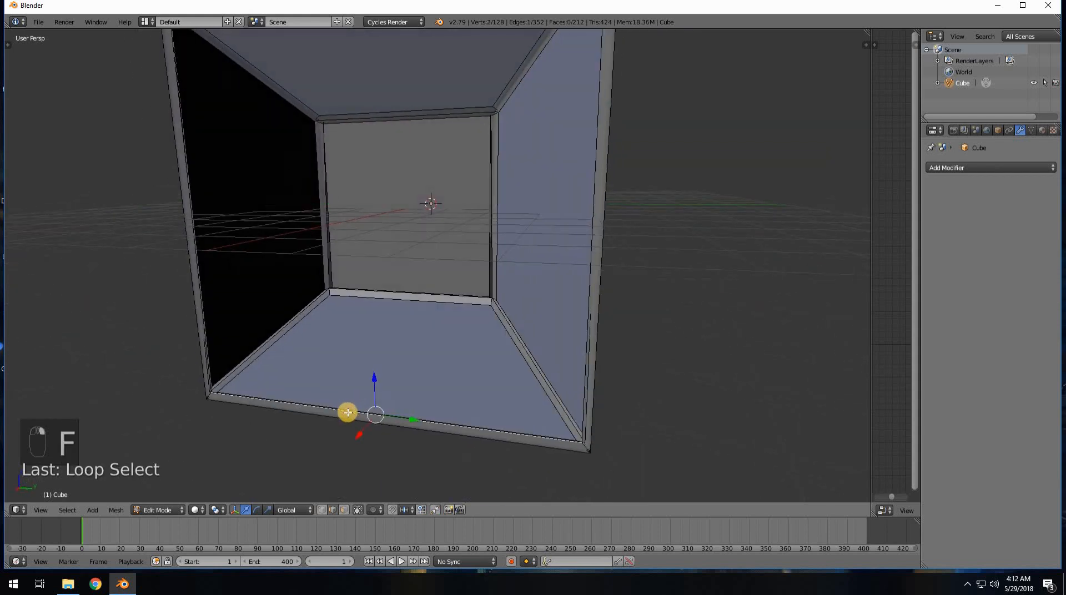
right_click(204, 329)
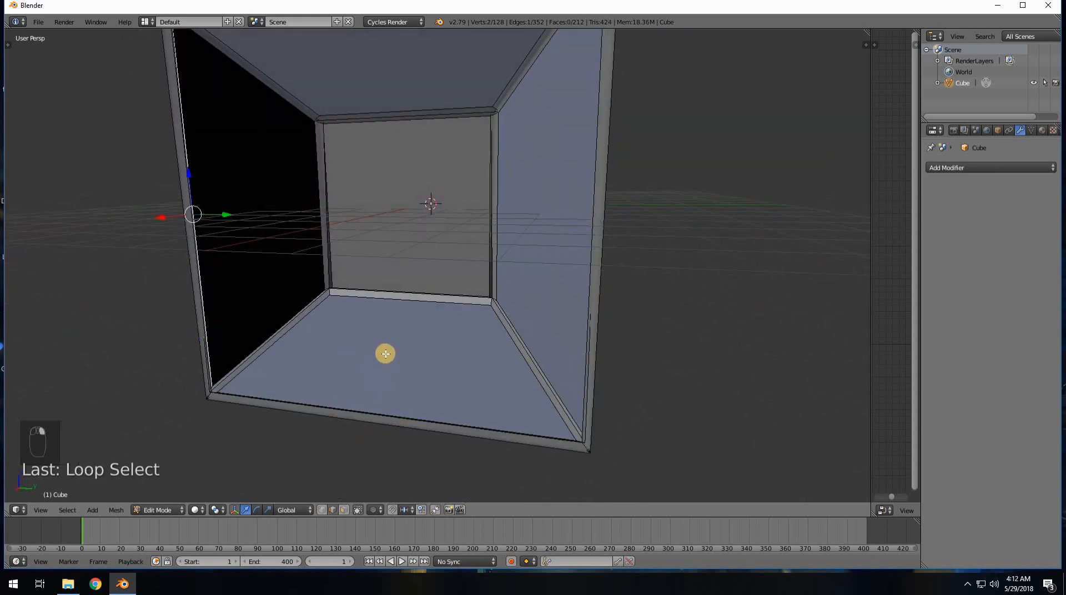
right_click(588, 321)
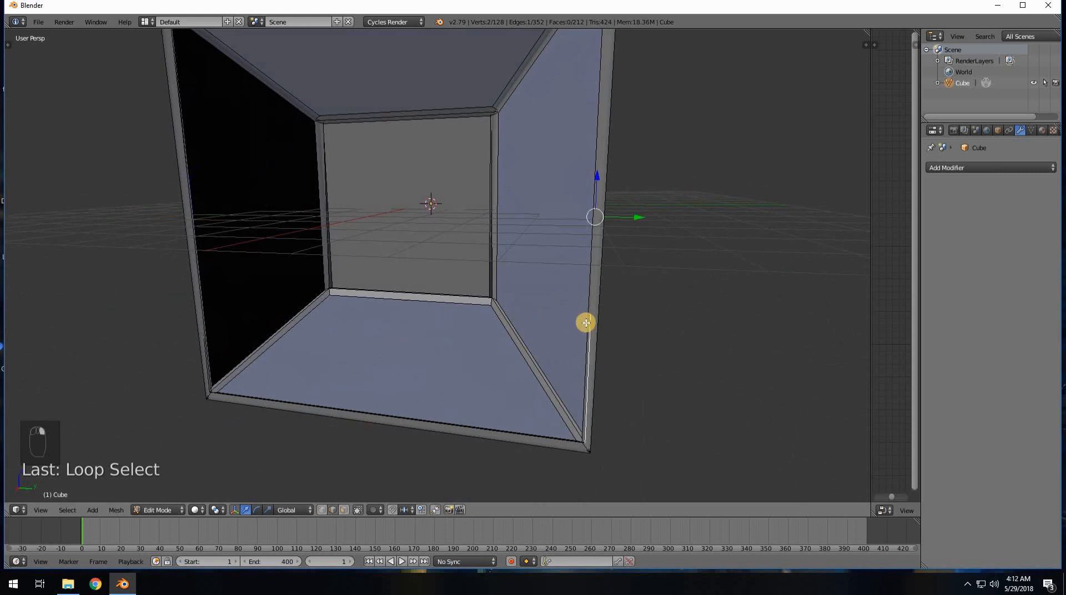
right_click(586, 322, "alt")
key("f")
middle_click_drag(573, 330, 224, 321)
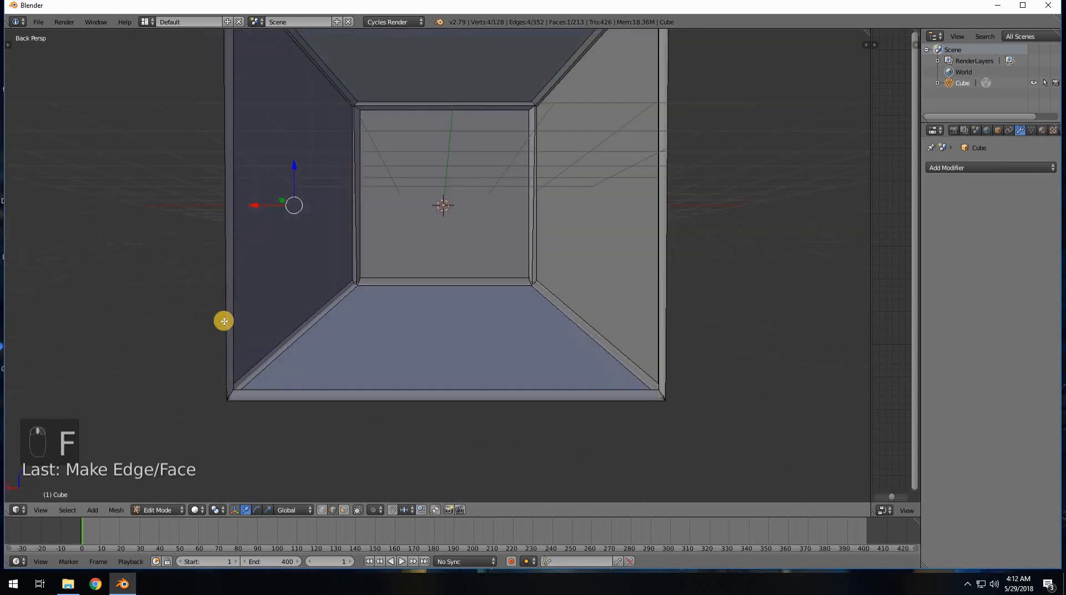
right_click(385, 399, "alt")
key("f")
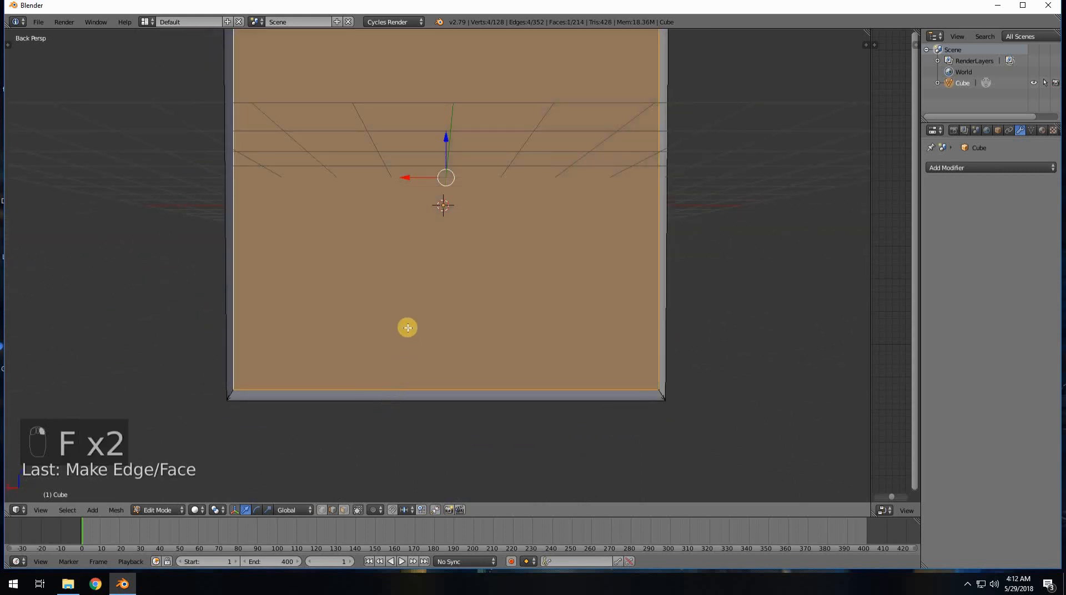
Step: Fill the outer cube's bottom and top openings with faces, deselect everything and return to Object Mode
middle_click_drag(407, 326, 483, 126)
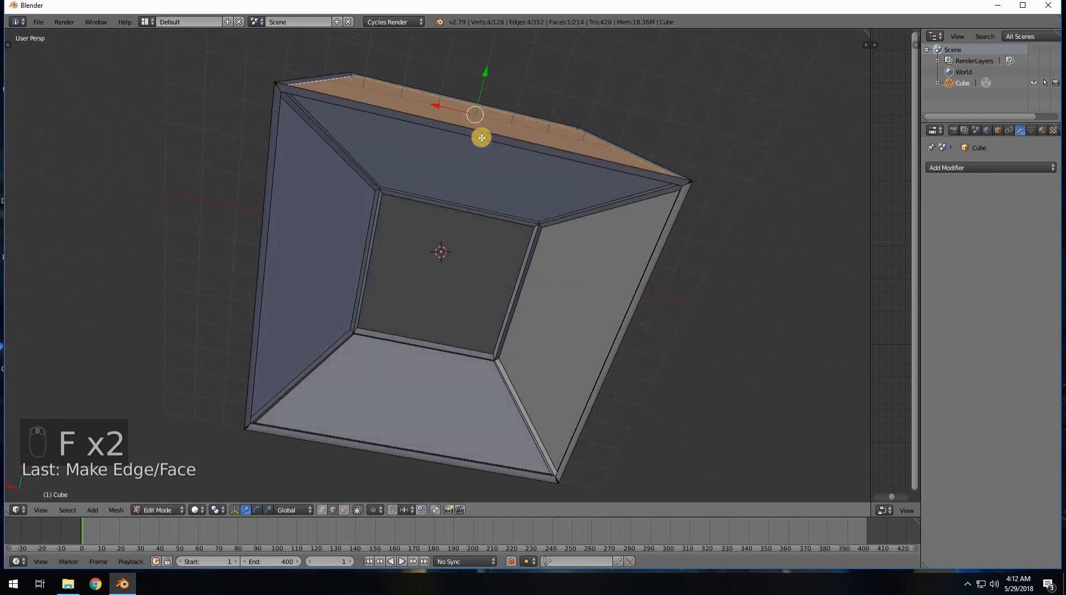
right_click(481, 138, "alt")
key("f")
mouse_move(459, 266)
middle_mouse_down()
mouse_move(447, 357)
mouse_move(420, 379)
mouse_move(449, 291)
mouse_move(307, 292)
mouse_move(298, 305)
mouse_move(398, 312)
mouse_move(399, 264)
mouse_move(432, 271)
mouse_move(414, 265)
middle_mouse_up()
right_click(411, 386, "alt")
key("f")
key("a")
key("Tab")
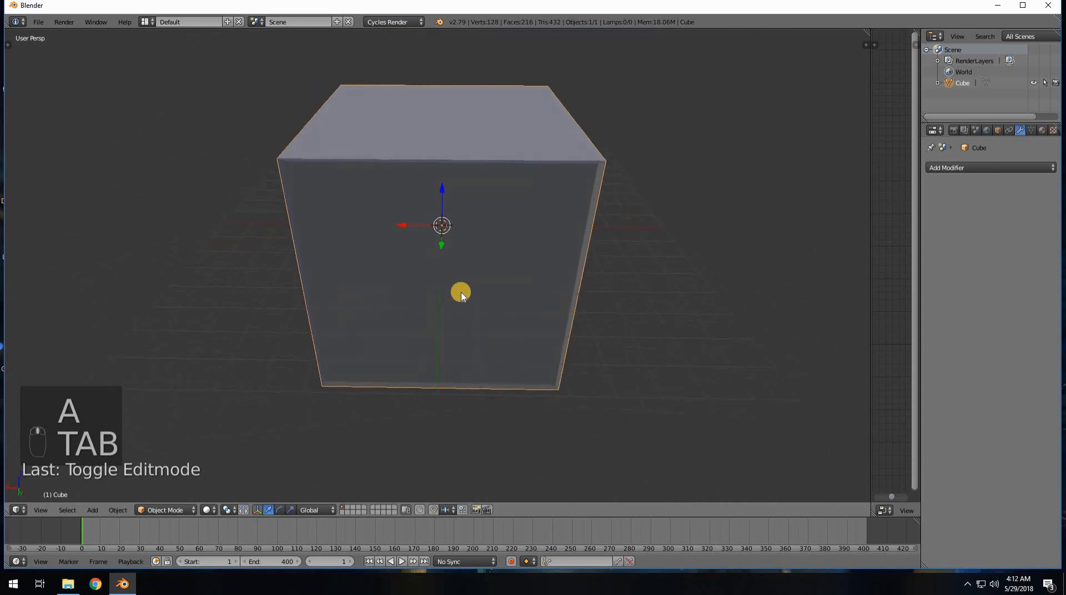
Step: Switch the viewport to wireframe shading and view the nested cube frames from several angles
key("z")
middle_click_drag(460, 327, 512, 158)
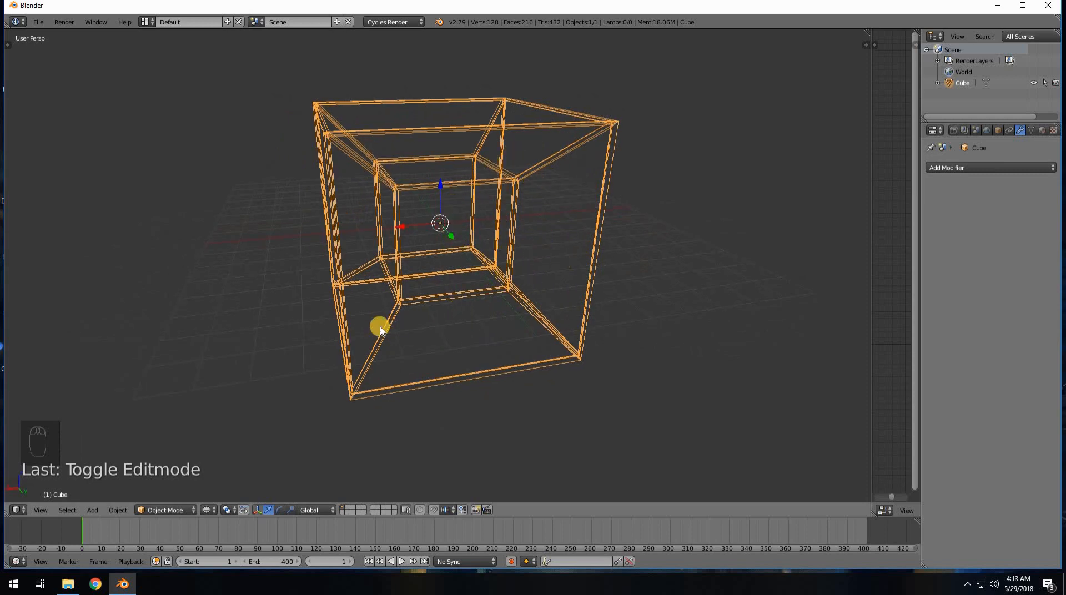
middle_click_drag(381, 330, 385, 278)
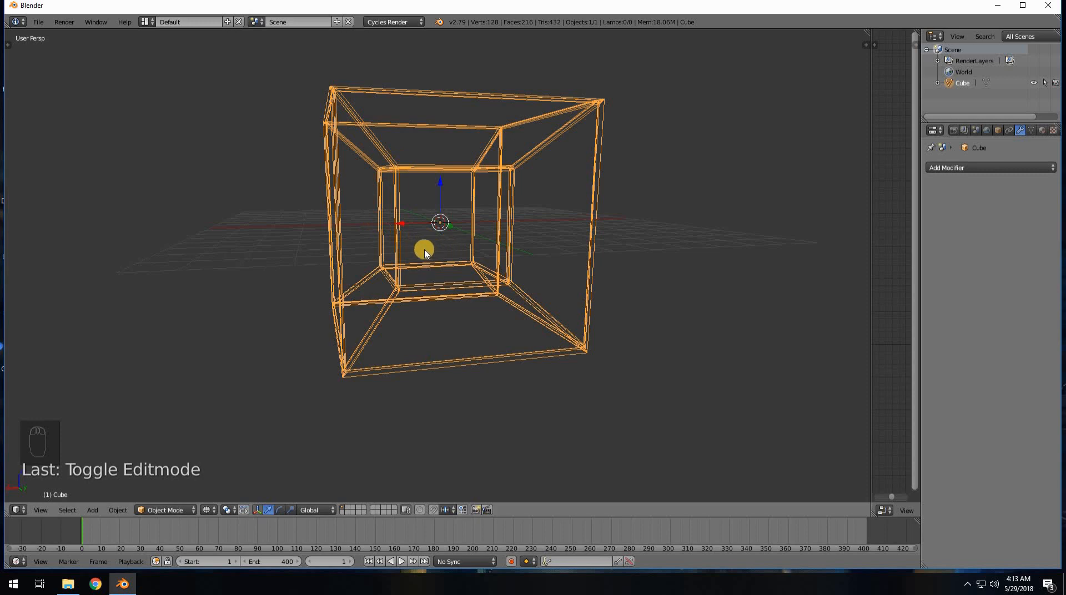
middle_click_drag(425, 248, 355, 271)
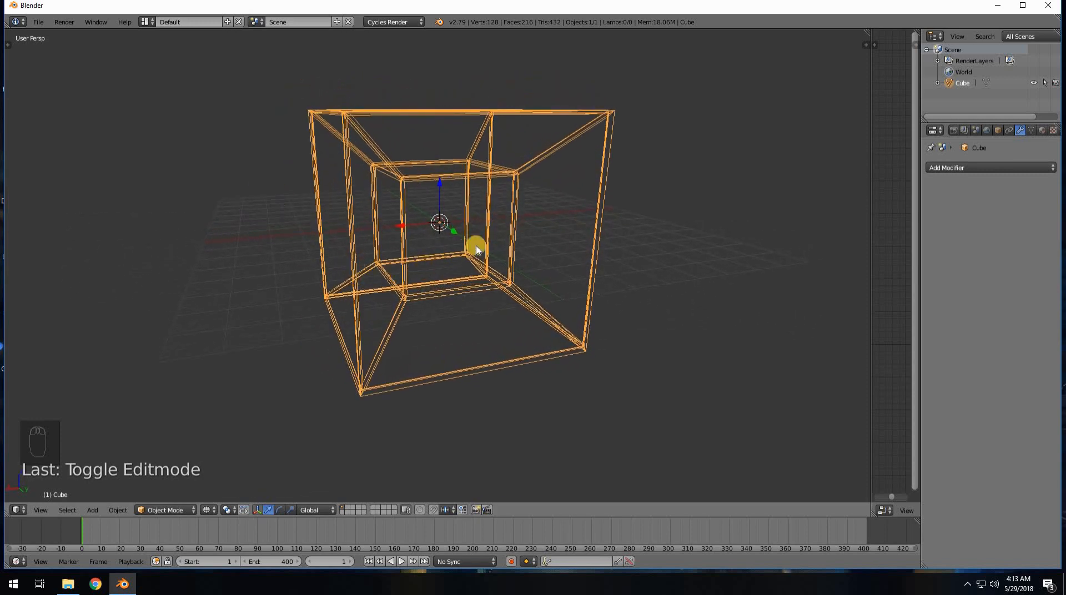
Step: Add a cube mesh and move it out of the tesseract along the positive X side
key("shift+a")
mouse_move(484, 242)
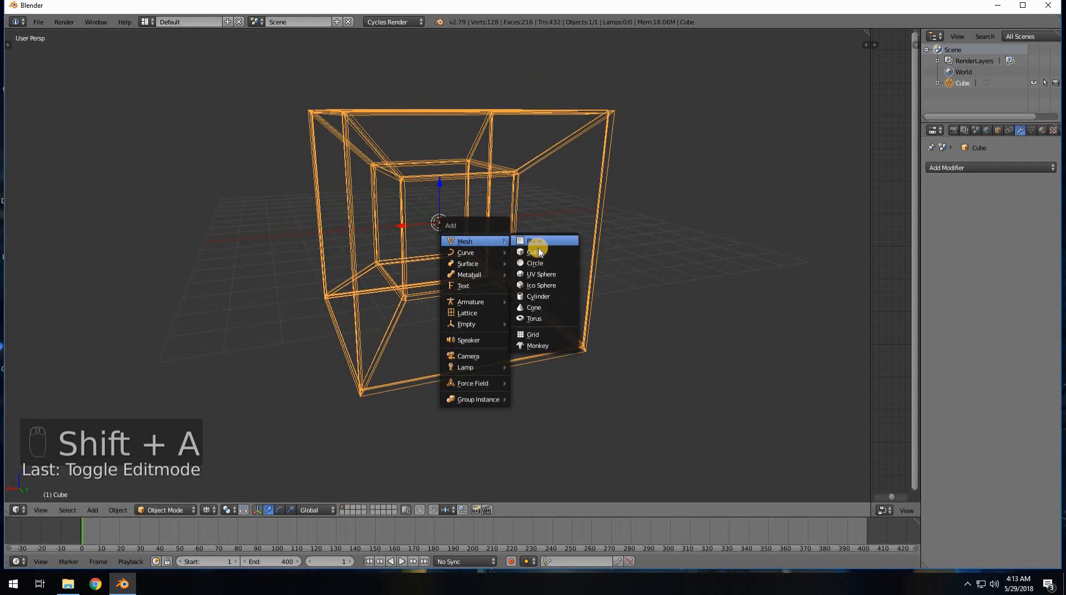
left_click(536, 253)
key("g")
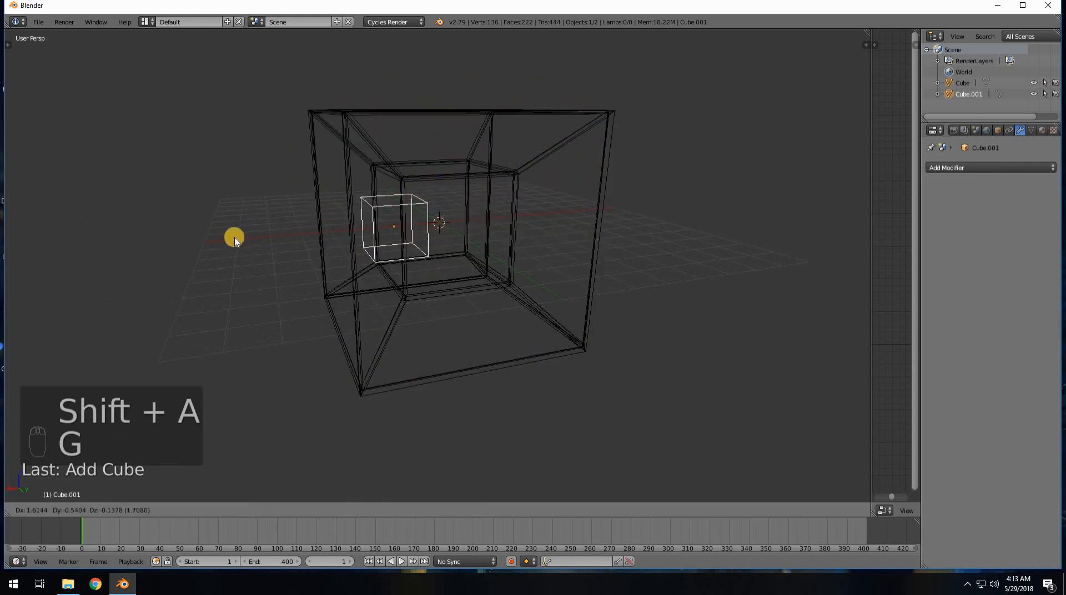
left_click(258, 238)
Step: Parent the tesseract to the small cube beside it
right_click(405, 203, "shift")
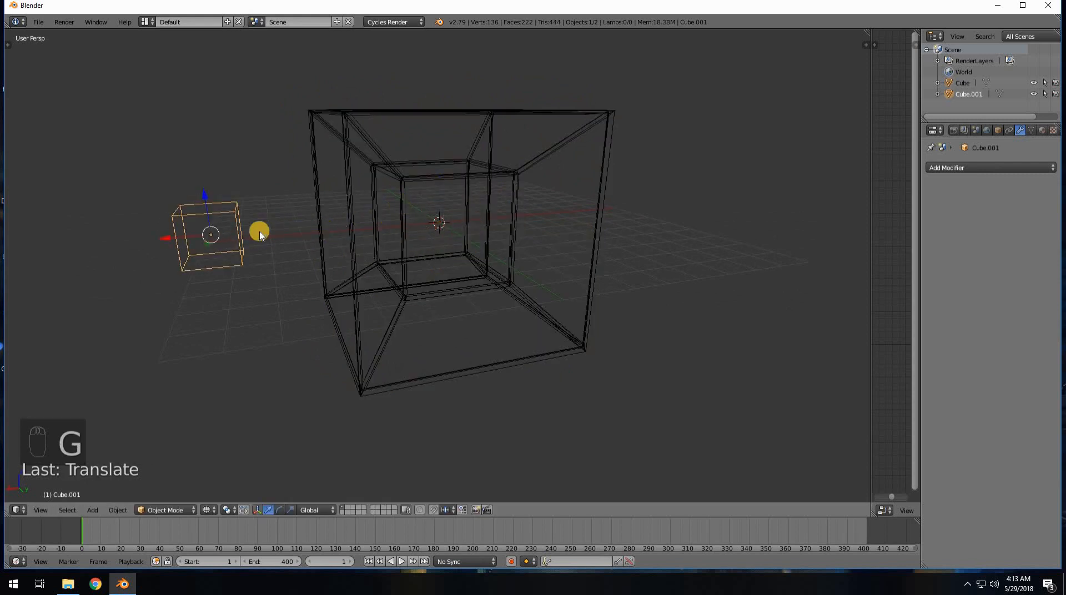
right_click(211, 228, "shift")
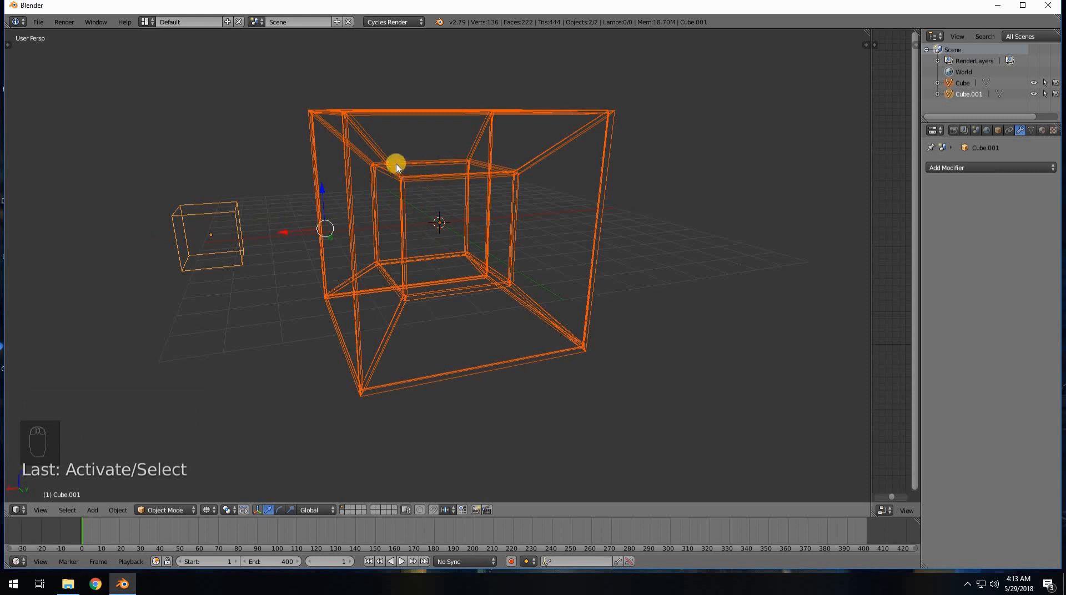
key("ctrl+p")
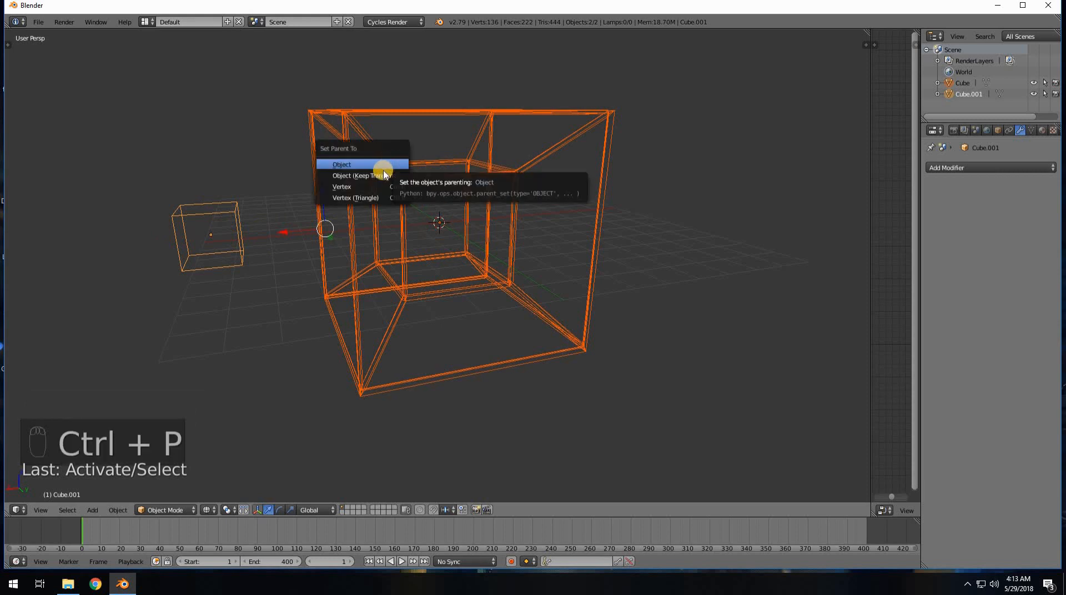
left_click(393, 188)
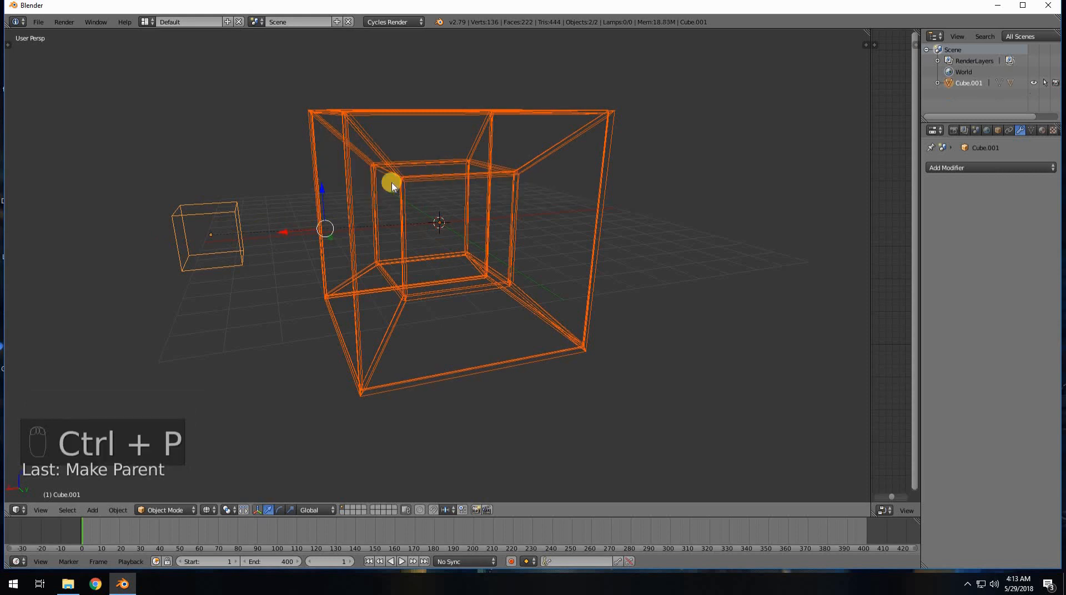
Step: Try moving and rotating the small parent cube with the tesseract attached, and delete the small cube
right_click(215, 236)
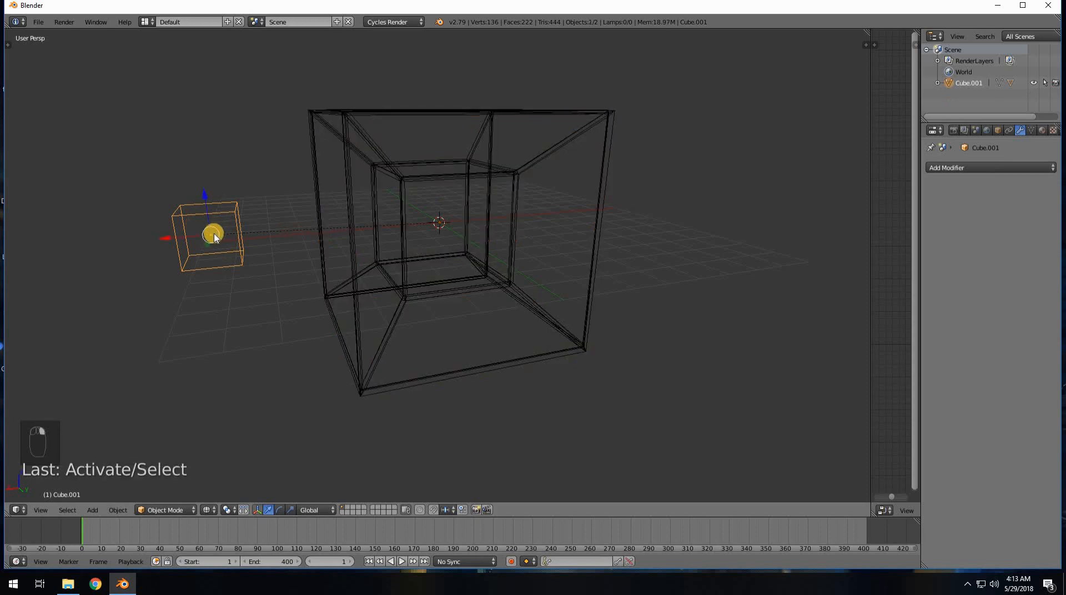
key("g")
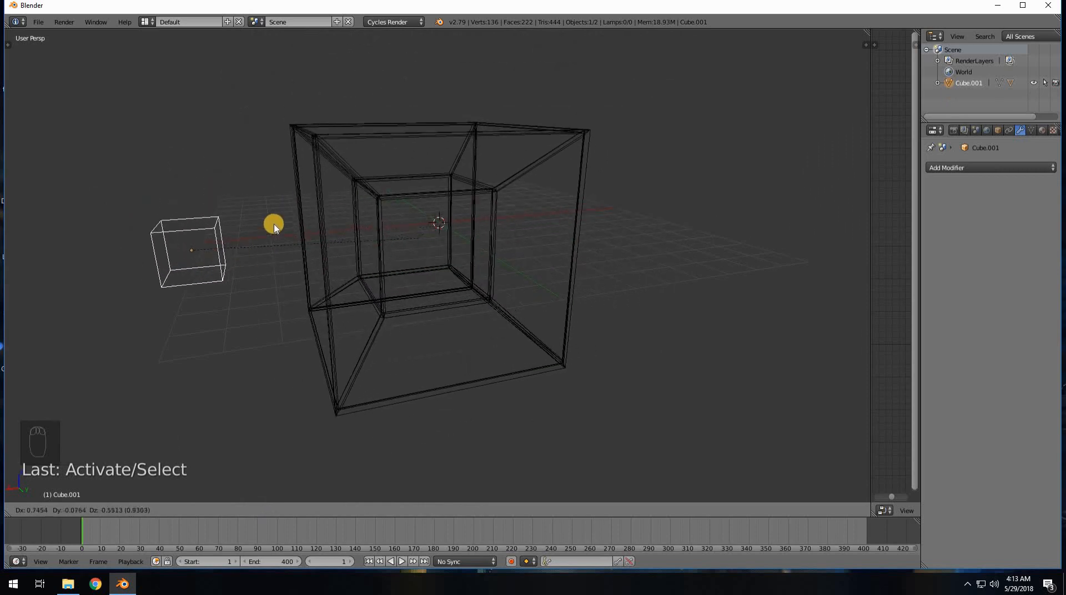
key("r")
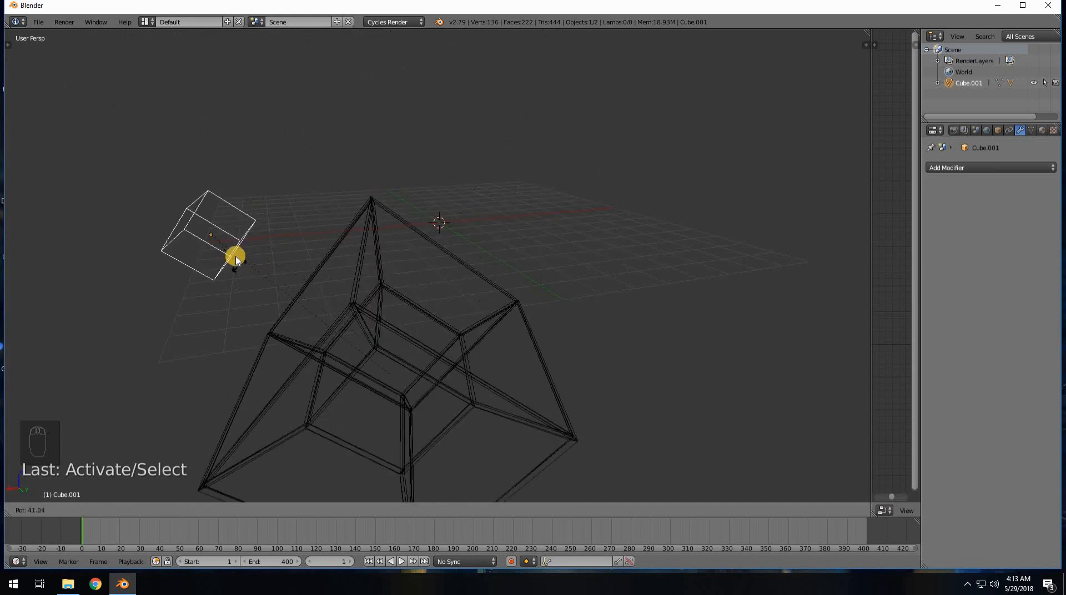
right_click(229, 256)
key("x")
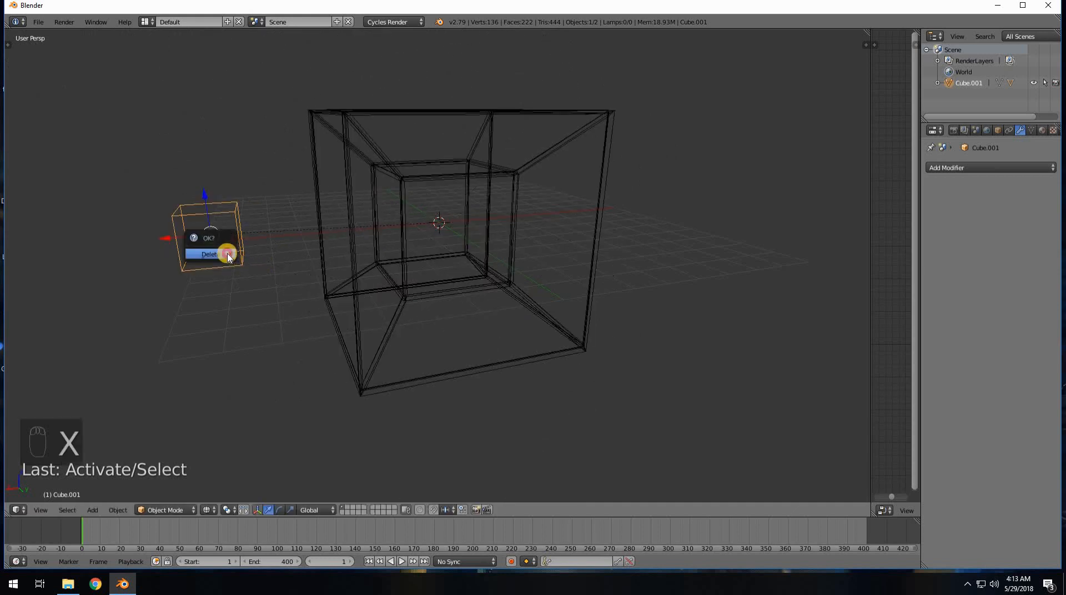
left_click(228, 253)
Step: Enter Edit Mode on the tesseract and set the mesh select mode to Vertex
mouse_move(428, 277)
middle_mouse_down()
mouse_move(381, 281)
mouse_move(412, 270)
middle_mouse_up()
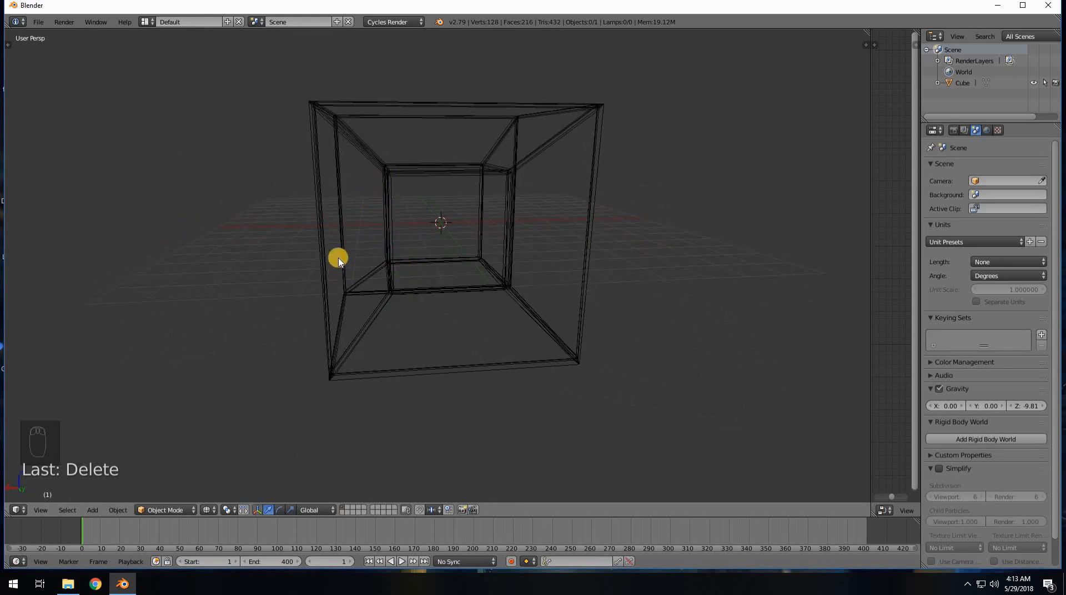
scroll(383, 224, "up", 3)
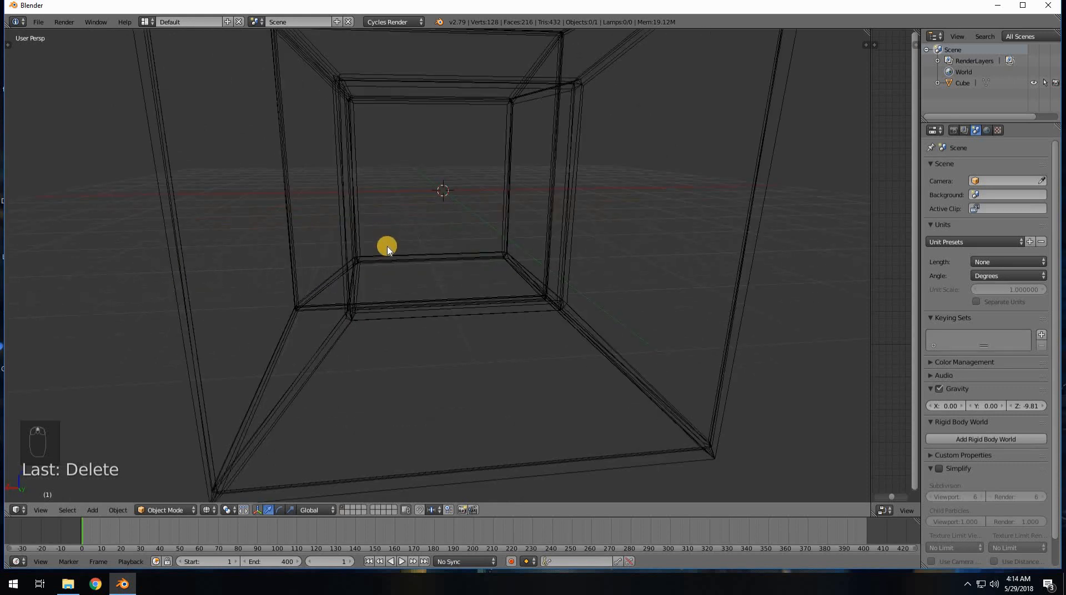
scroll(385, 249, "down", 1)
middle_click_drag(398, 253, 347, 217)
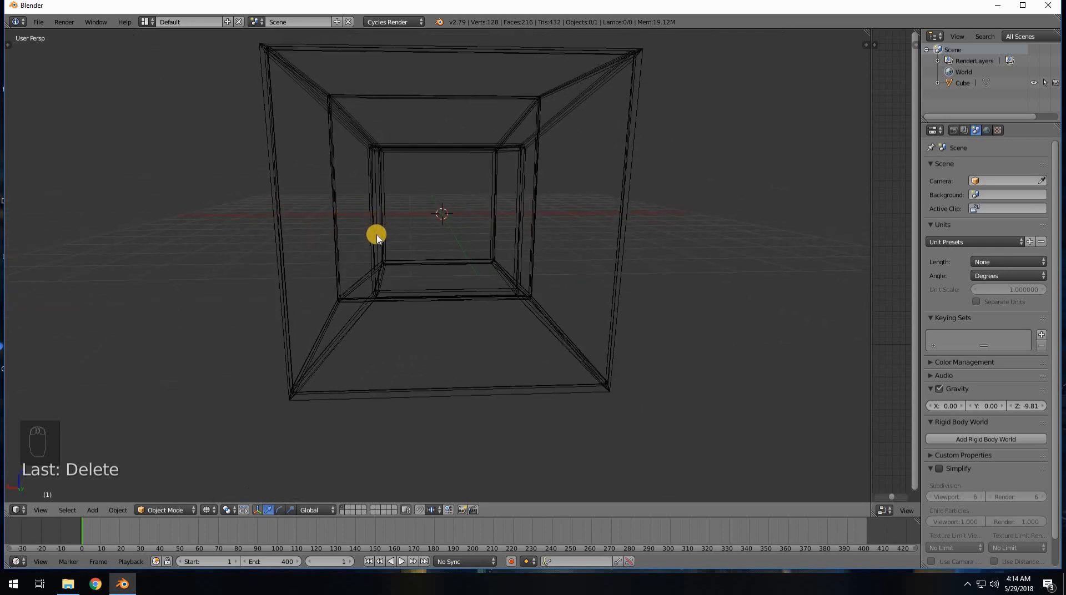
right_click(378, 273)
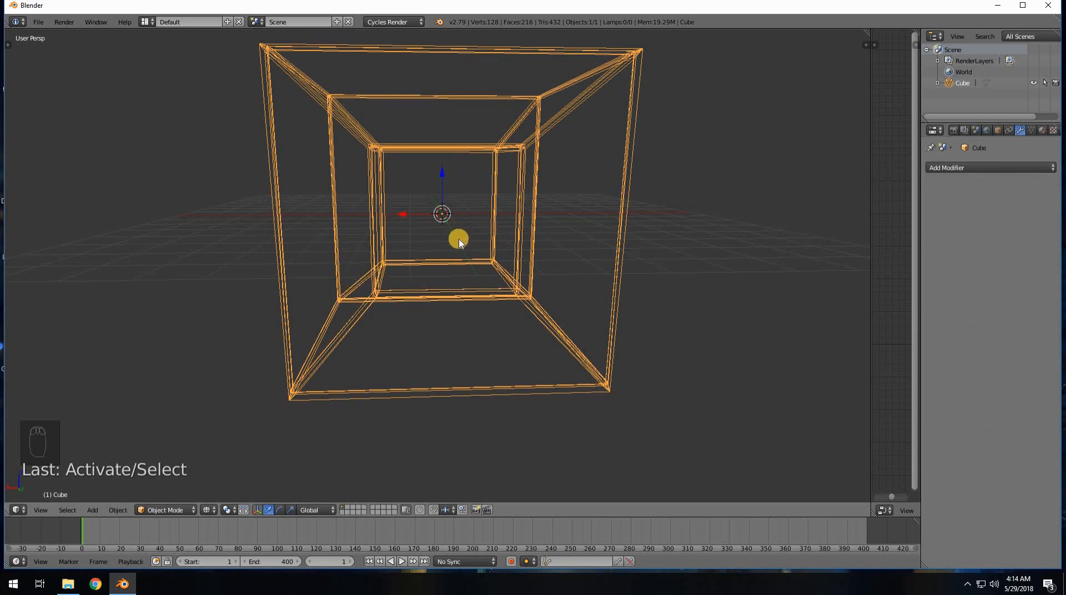
key("Tab")
mouse_move(392, 264)
middle_mouse_down()
mouse_move(419, 279)
mouse_move(398, 269)
middle_mouse_up()
key("ctrl+Tab")
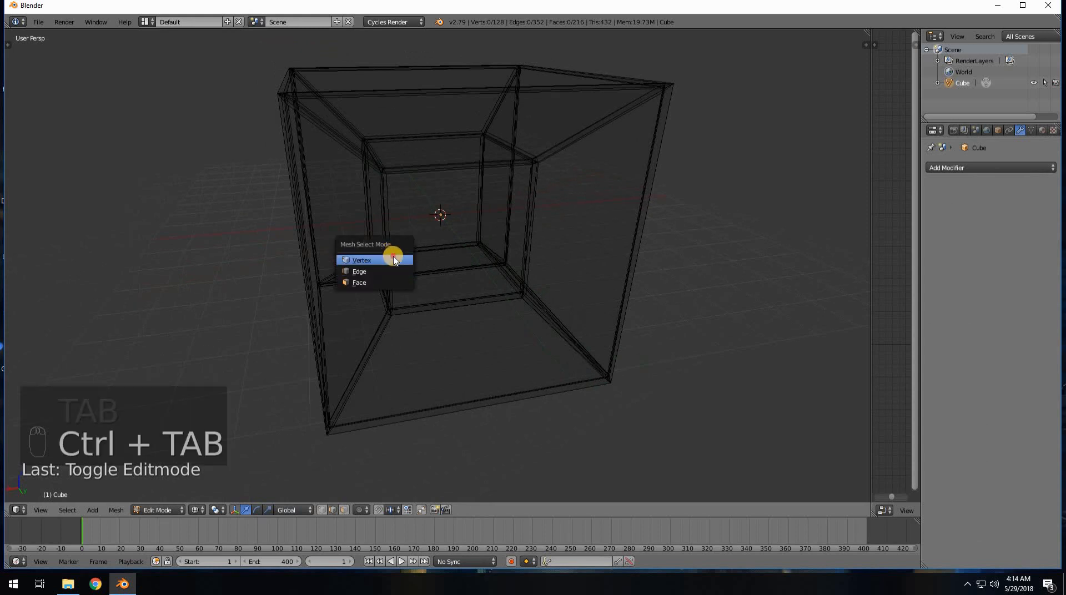
left_click(444, 281)
Step: Circle-select all vertices of the inner cube's positive X face and inspect the selection around the tesseract
middle_click_drag(440, 289, 394, 185)
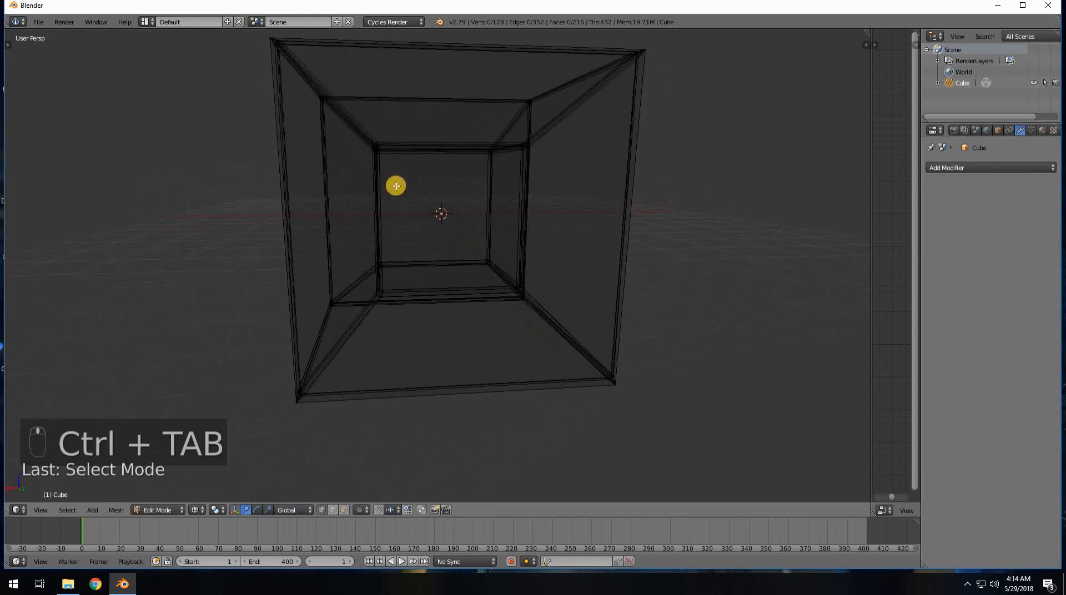
key("c")
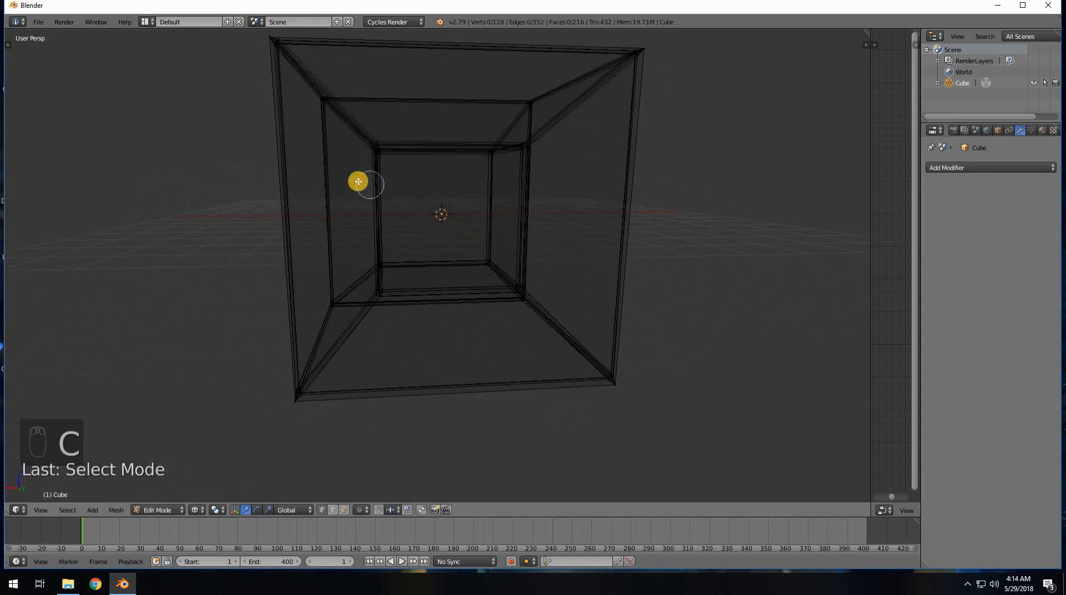
mouse_move(378, 152)
left_mouse_down()
mouse_move(374, 288)
mouse_move(378, 254)
left_mouse_up()
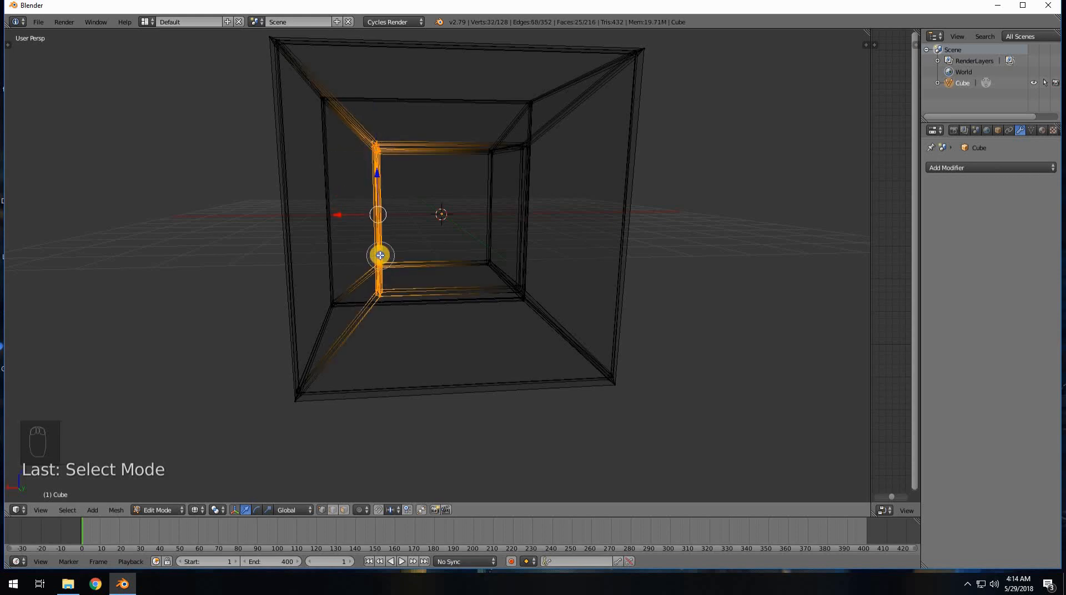
right_click(378, 255)
middle_click_drag(376, 270, 476, 312)
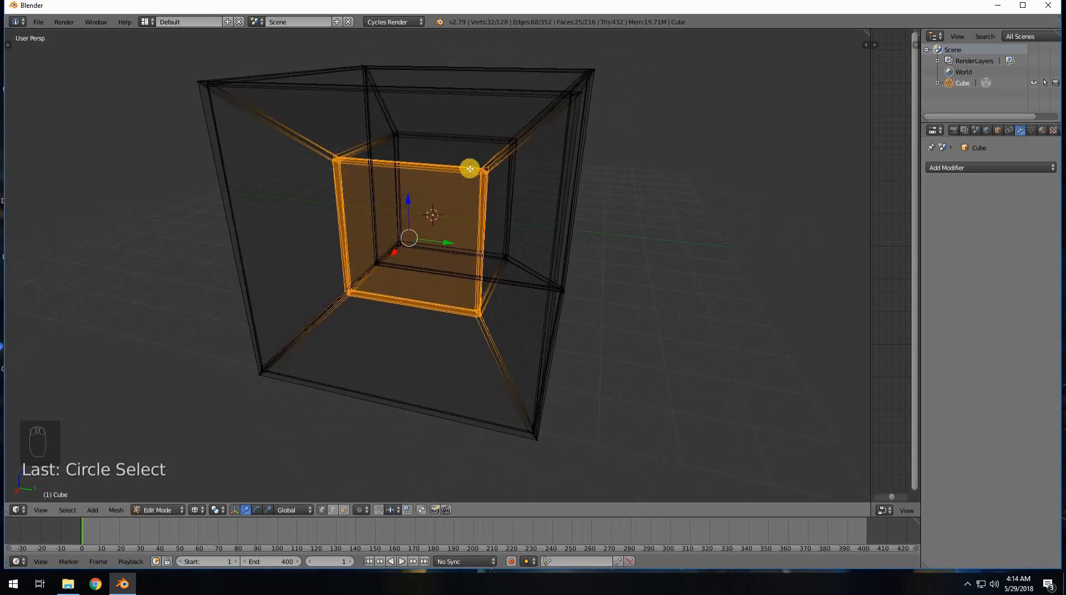
mouse_move(468, 246)
middle_mouse_down()
mouse_move(405, 243)
mouse_move(447, 300)
mouse_move(438, 234)
mouse_move(412, 215)
mouse_move(402, 258)
middle_mouse_up()
middle_click_drag(341, 232, 387, 227)
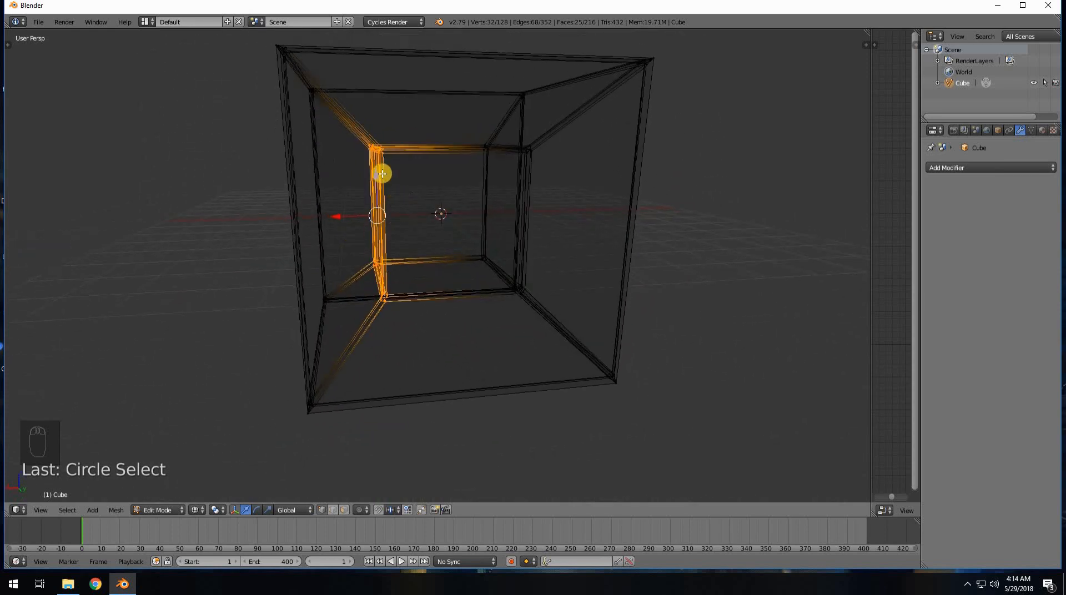
Step: Clear the selection and circle-select all vertices of the outer cube's positive X face instead
key("a")
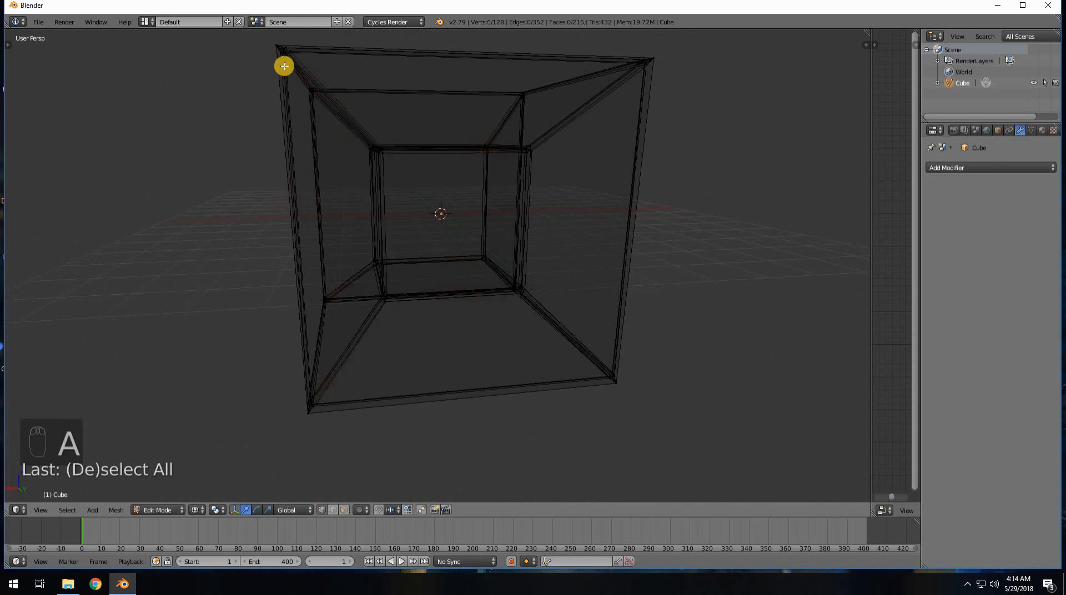
key("c")
left_click_drag(292, 74, 307, 125)
mouse_move(309, 303)
left_mouse_down()
mouse_move(304, 404)
mouse_move(321, 349)
left_mouse_up()
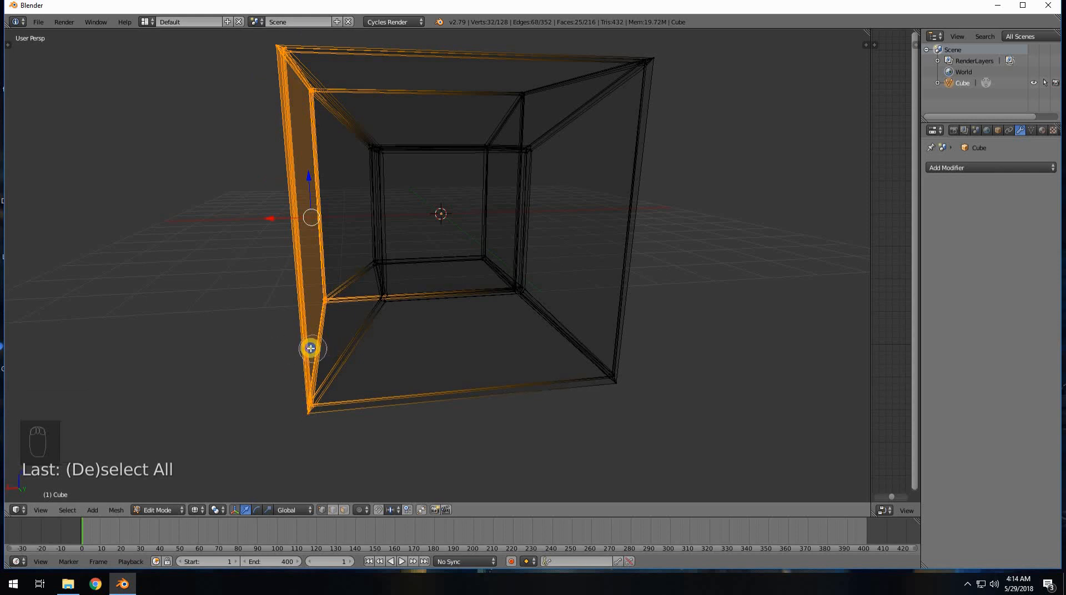
right_click(331, 347)
middle_click_drag(207, 339, 443, 288)
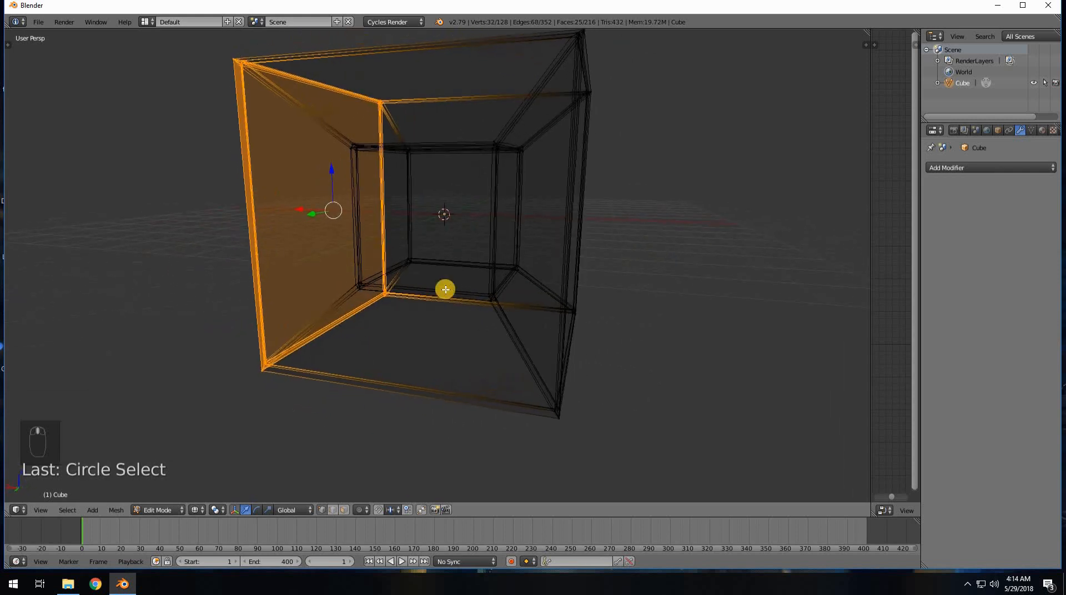
Step: Replace the selection with the vertices of both the inner and outer cubes' negative X faces using circle selection
key("a")
key("c")
mouse_move(509, 169)
left_mouse_down()
mouse_move(502, 145)
mouse_move(511, 206)
mouse_move(491, 297)
mouse_move(511, 251)
left_mouse_up()
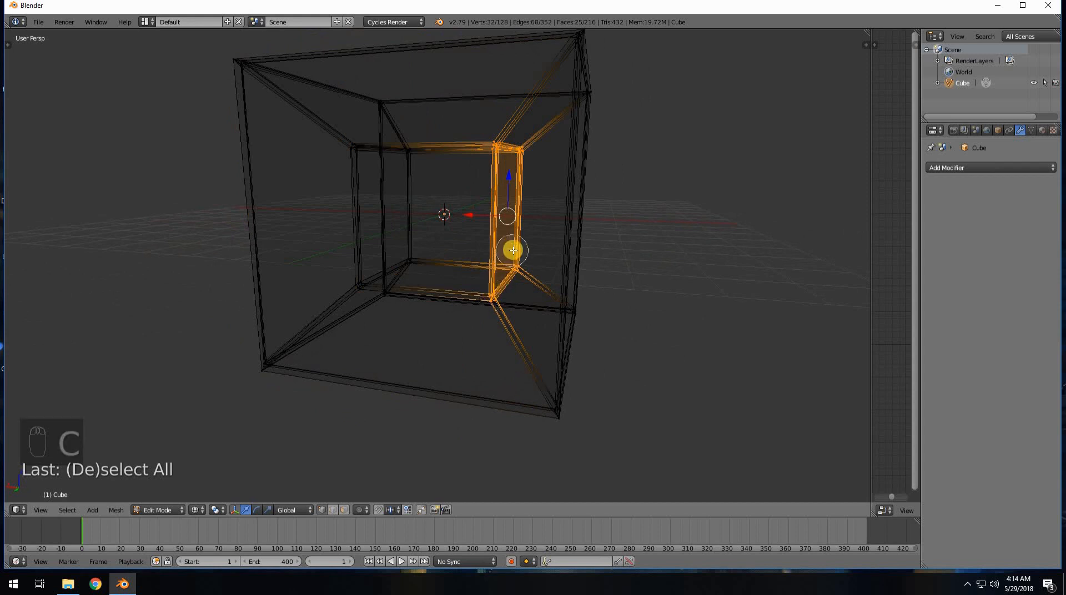
right_click(556, 223)
key("c")
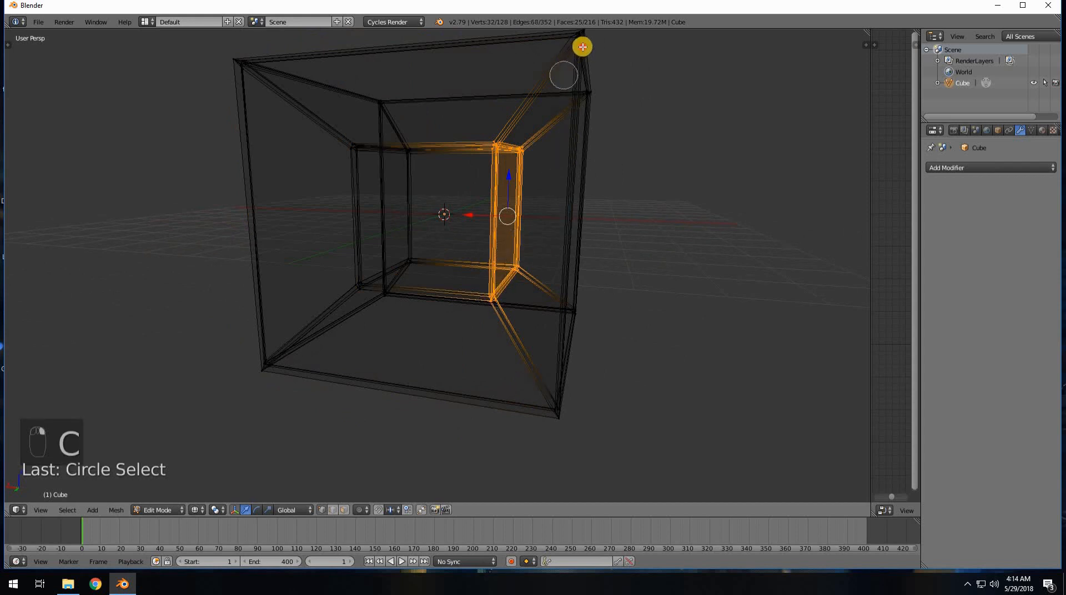
mouse_move(563, 73)
left_mouse_down()
mouse_move(583, 53)
mouse_move(583, 33)
mouse_move(591, 125)
mouse_move(578, 311)
mouse_move(557, 405)
mouse_move(468, 382)
left_mouse_up()
right_click(468, 382)
key("d")
middle_click_drag(417, 345, 452, 348)
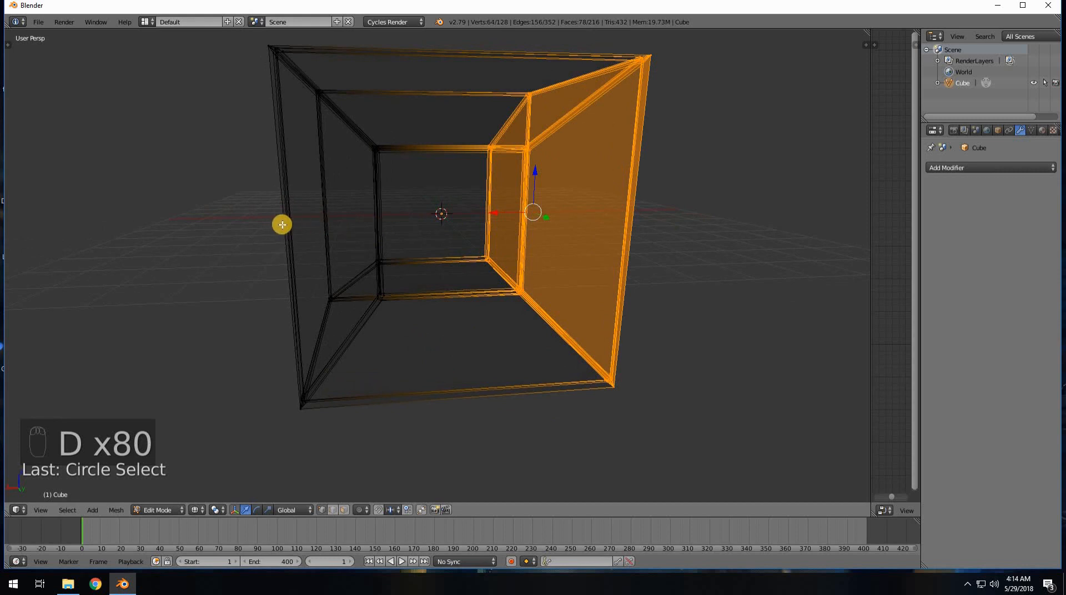
Step: Select a single upper corner vertex of the outer cube and clear the selection
right_click(268, 72)
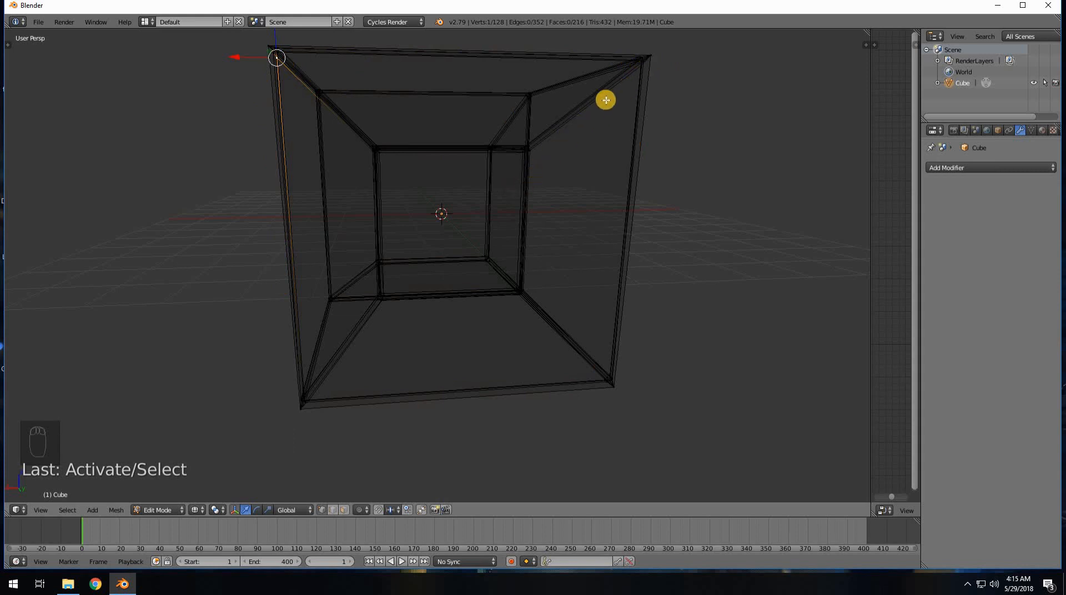
middle_click_drag(478, 266, 409, 238)
key("a")
Step: Circle-select the vertices of the inner cube's positive X face and hook them to a new object
middle_click_drag(426, 223, 368, 188)
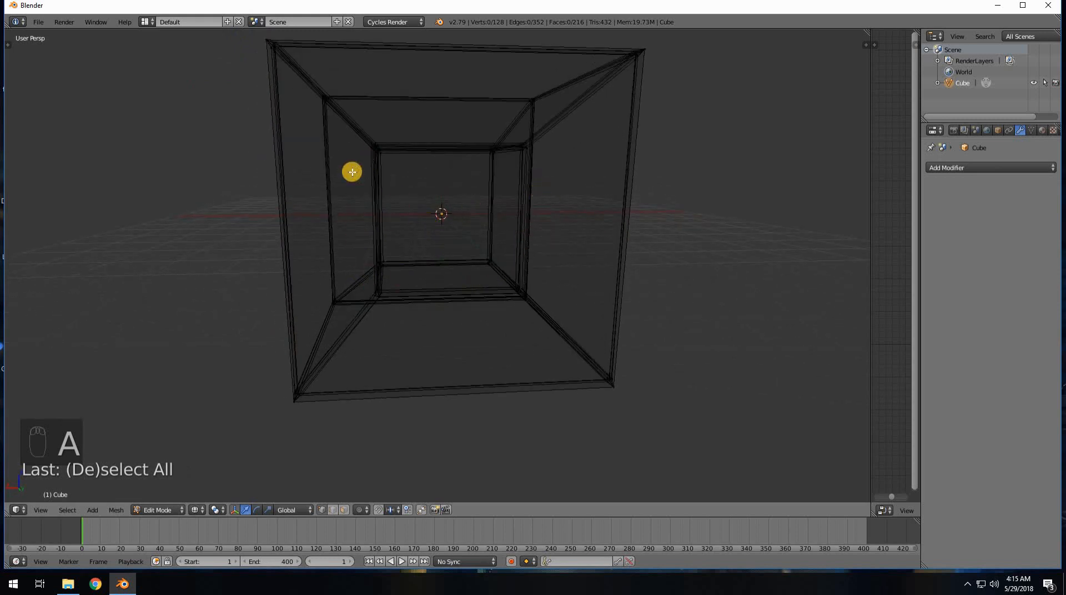
mouse_move(399, 230)
middle_mouse_down()
mouse_move(412, 223)
mouse_move(373, 185)
middle_mouse_up()
key("c")
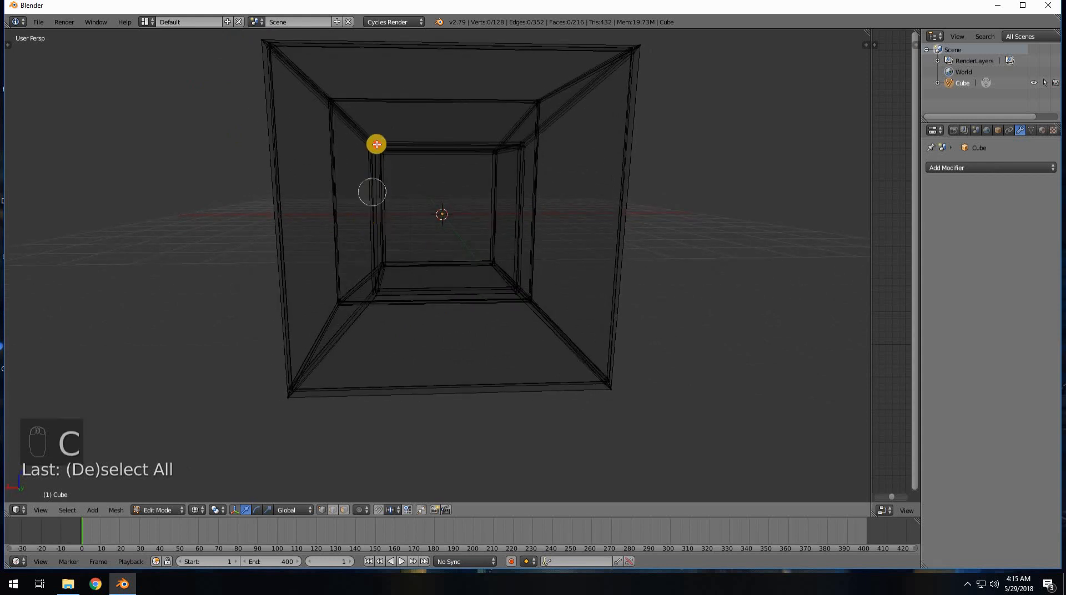
left_click_drag(376, 142, 386, 295)
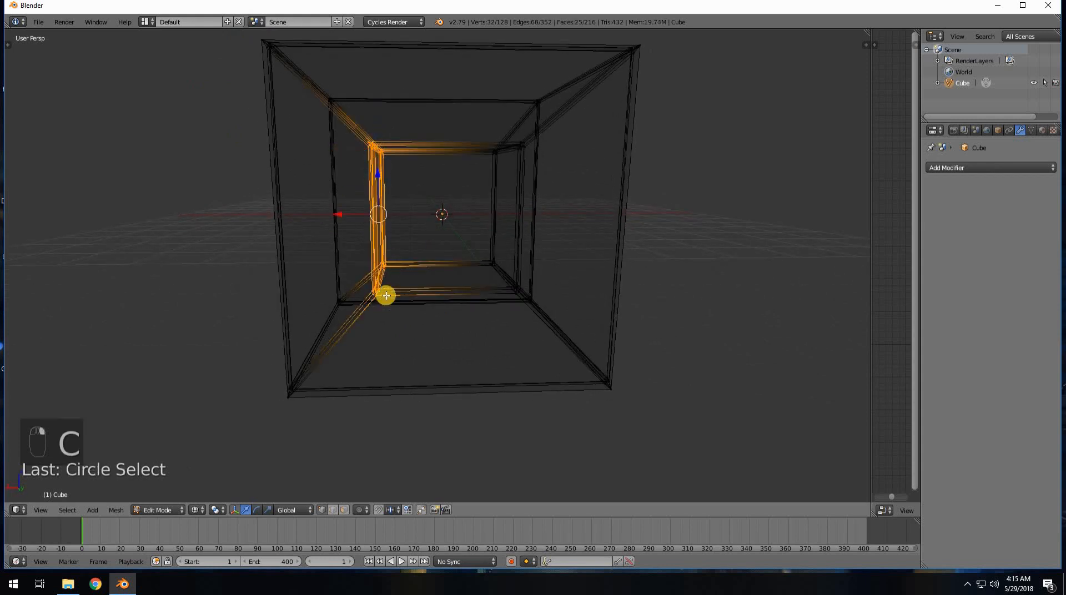
right_click(387, 291)
key("ctrl+h")
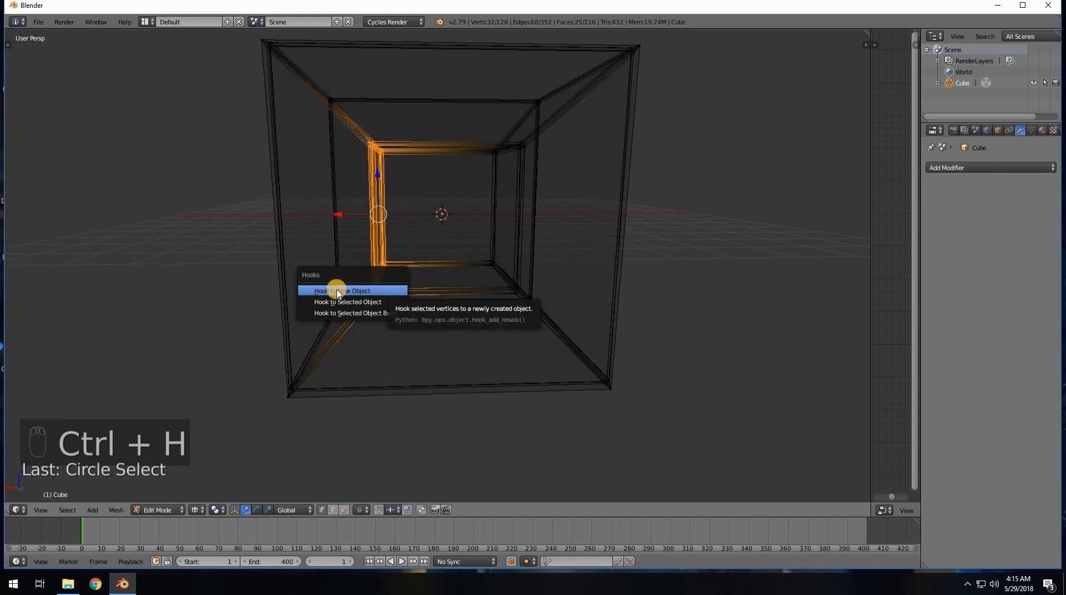
left_click(354, 291)
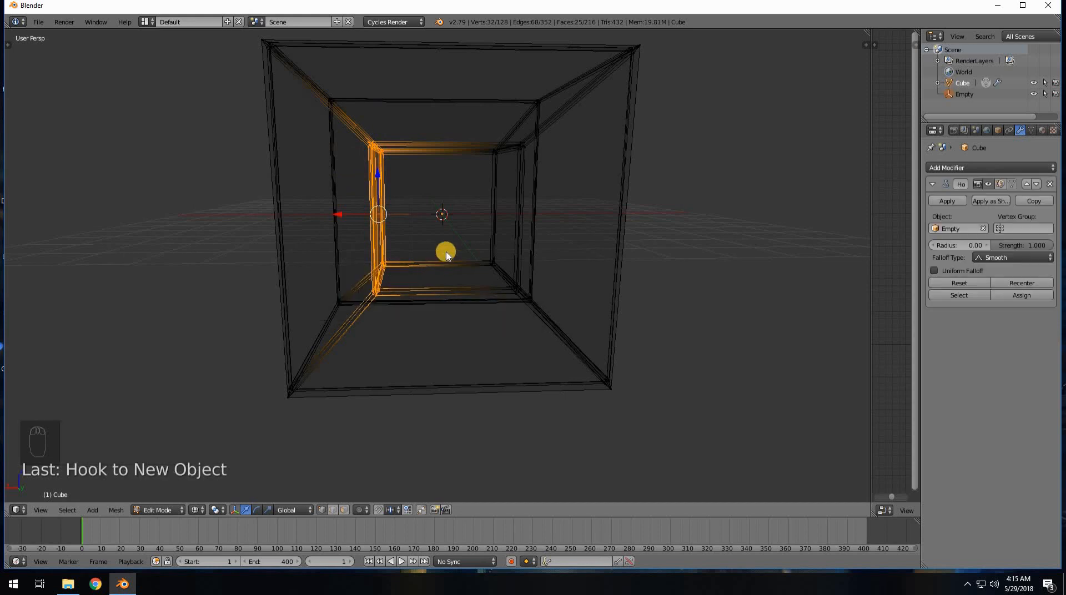
Step: Leave Edit Mode and try moving and scaling the hook's empty to test its control of the inner cube's vertices
key("Tab")
middle_click_drag(402, 269, 364, 130)
left_click_drag(351, 96, 387, 154)
scroll(355, 131, "down", 3)
right_click(384, 151)
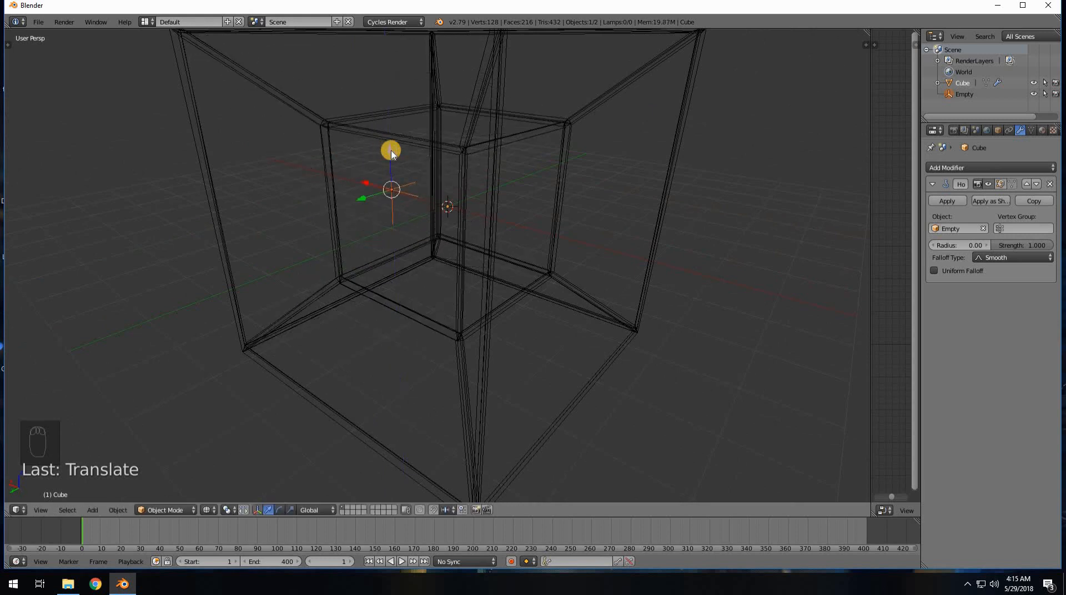
key("s")
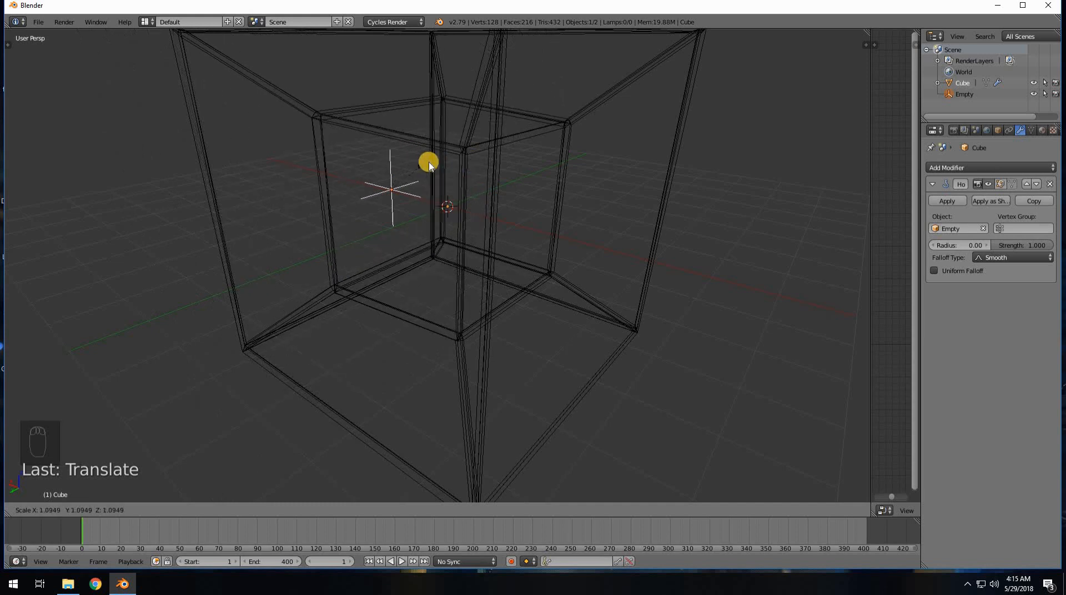
right_click(425, 166)
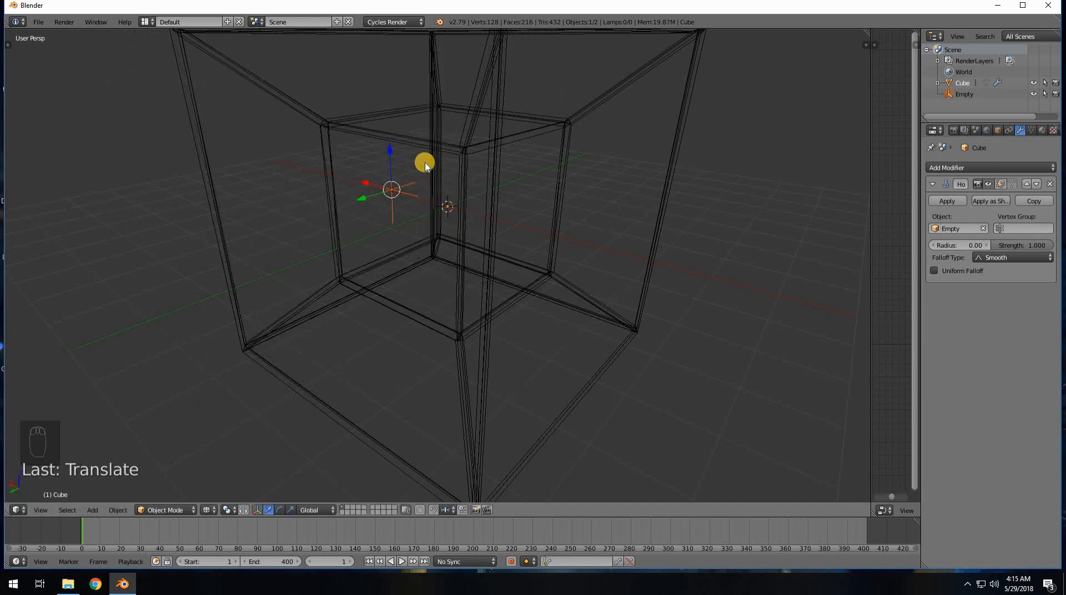
Step: Undo the test transforms of the empty, redoing one step to keep the inner face's hook
key("ctrl+z")
key("ctrl+z")
key("ctrl+z")
key("ctrl+z")
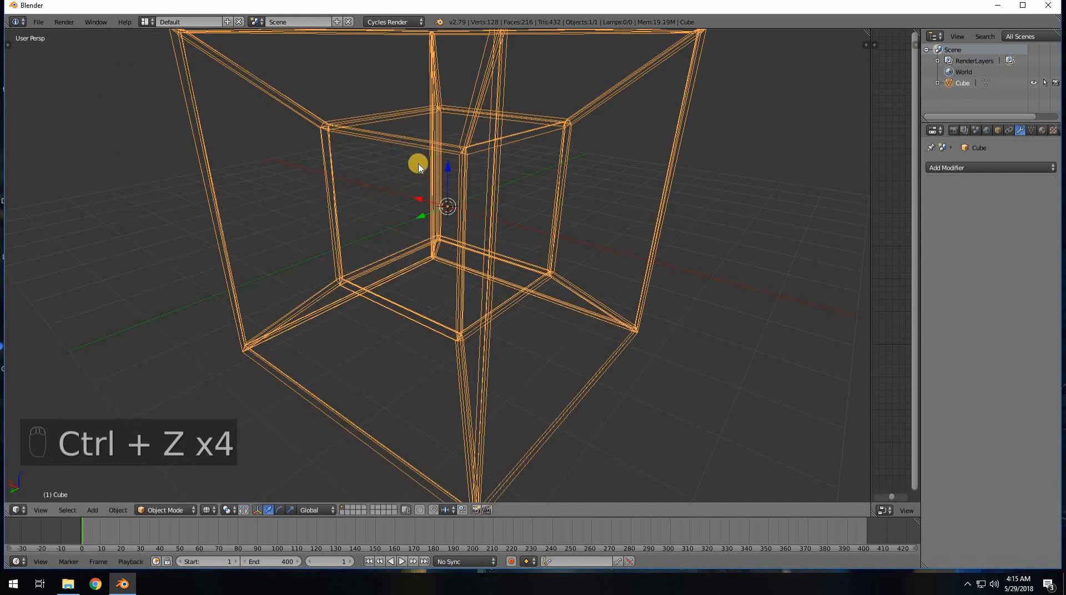
key("ctrl+shift+z")
Step: Select the tesseract again, enter Edit Mode and deselect all its vertices
scroll(379, 204, "down", 5)
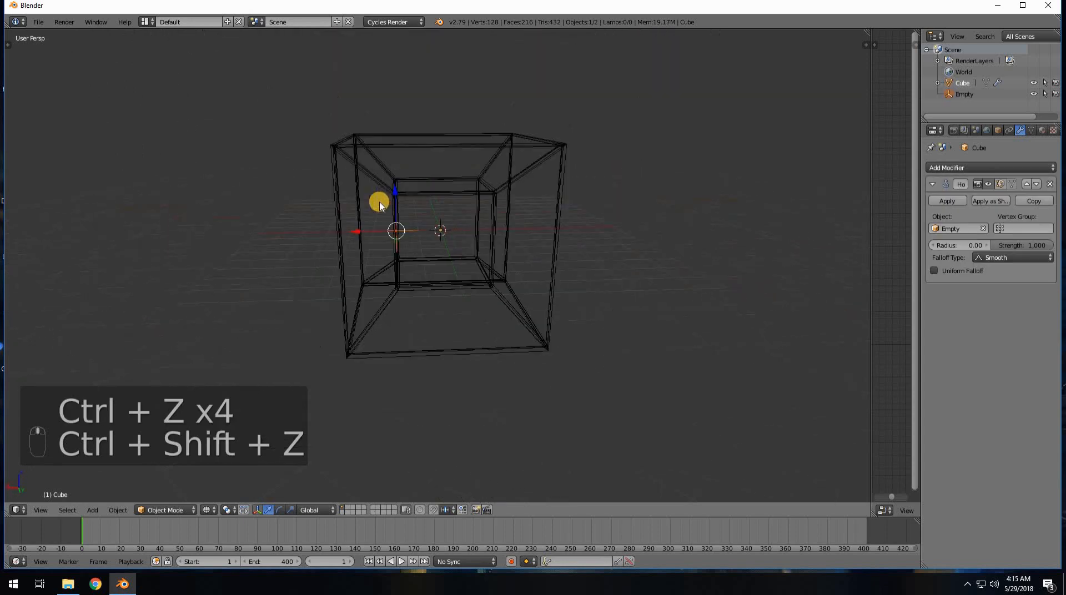
scroll(379, 204, "up", 2)
right_click(394, 176)
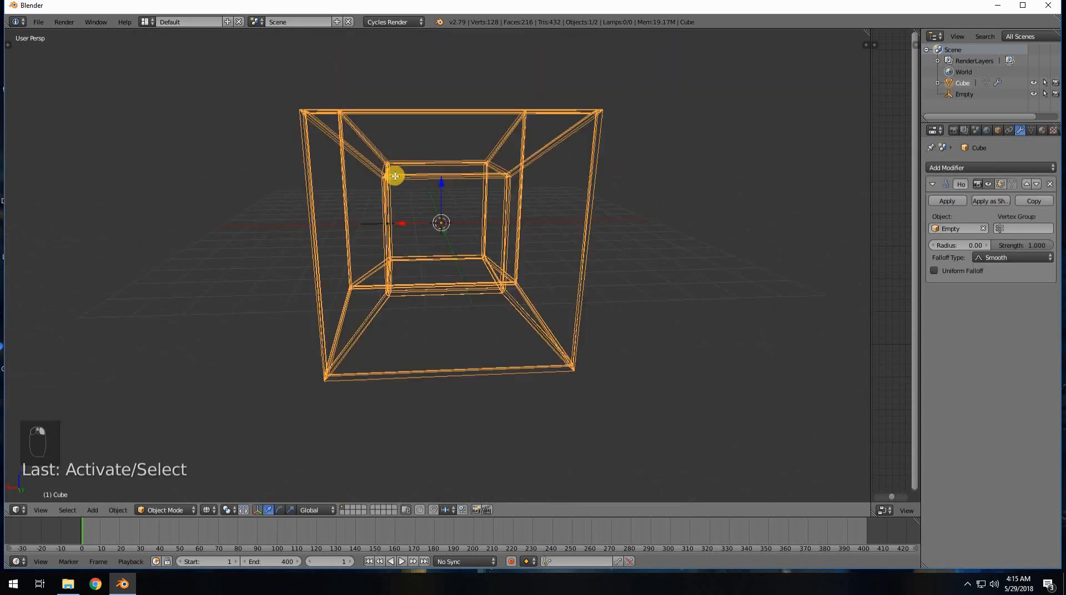
key("Tab")
middle_click_drag(345, 207, 336, 178)
key("a")
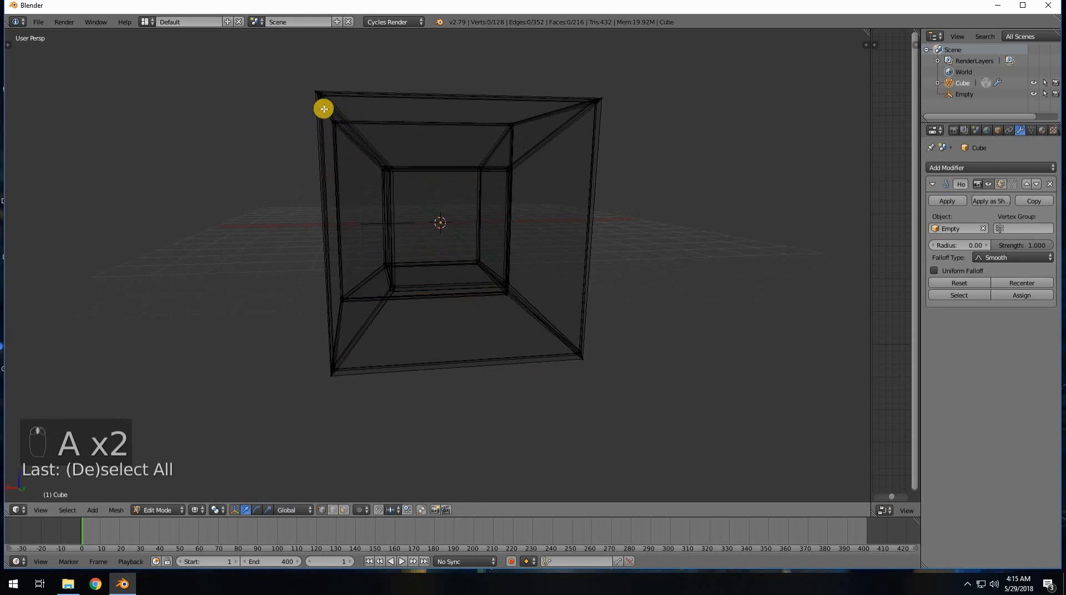
Step: Circle-select the vertices of the outer cube's positive X face and hook them to a new object
key("c")
left_click(319, 92)
mouse_move(340, 121)
left_mouse_down()
mouse_move(325, 231)
mouse_move(333, 361)
left_mouse_up()
right_click(333, 362)
key("c")
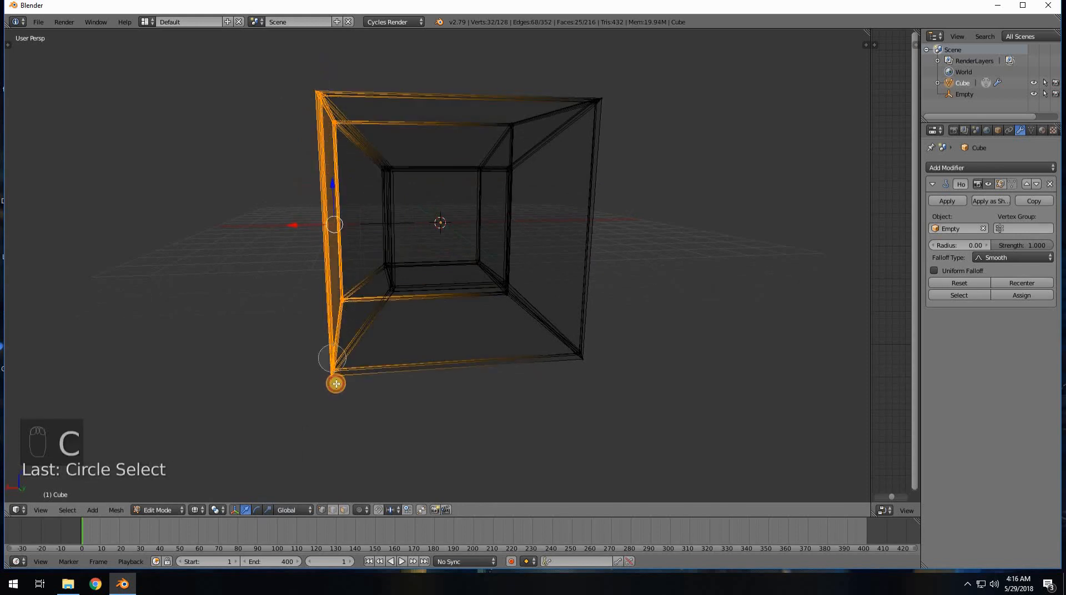
left_click(335, 374)
right_click(336, 373)
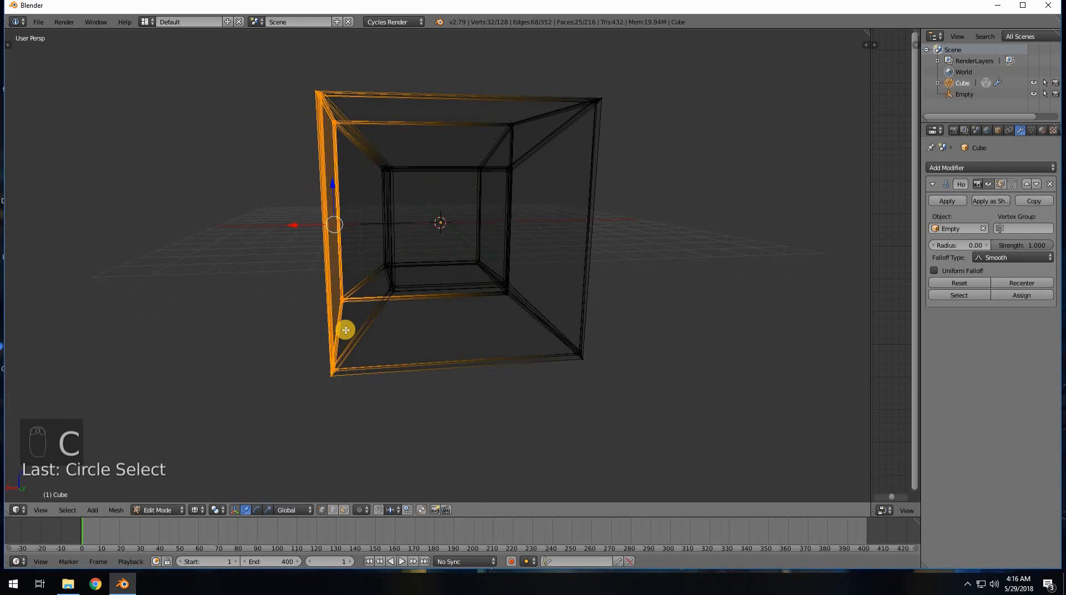
key("ctrl+h")
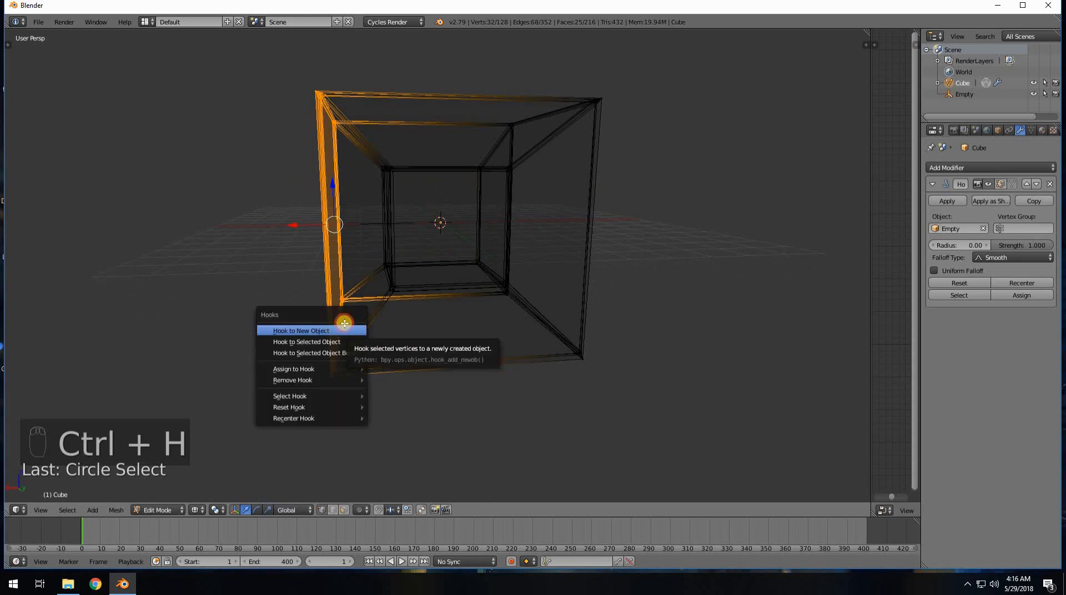
left_click(345, 331)
Step: Clear the selection, circle-select the vertices of the inner cube's negative X face and hook them to a new object
key("a")
key("c")
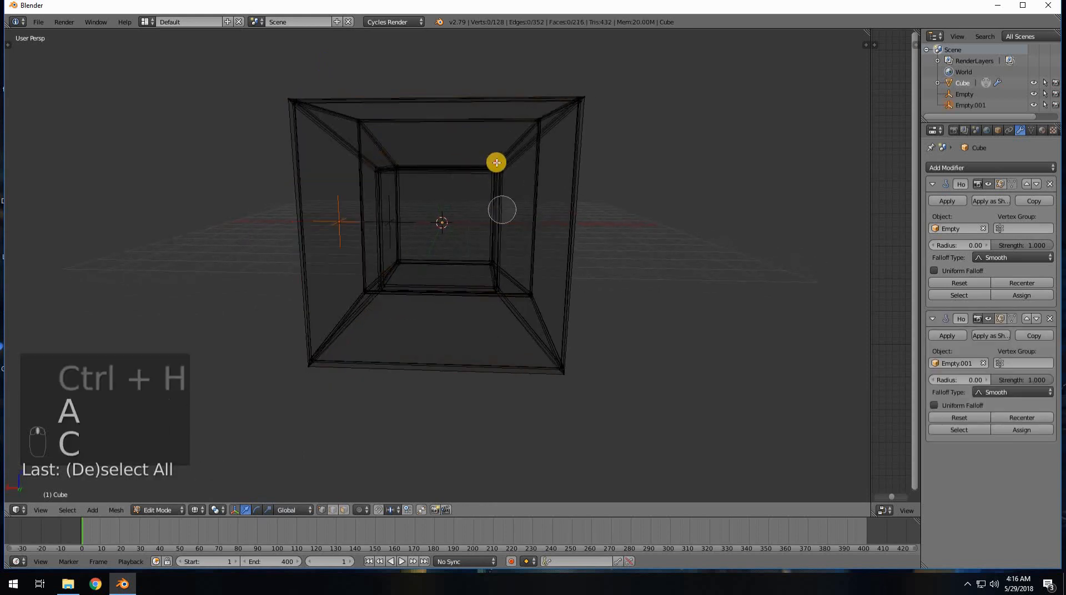
left_click_drag(495, 162, 492, 298)
left_click(492, 299)
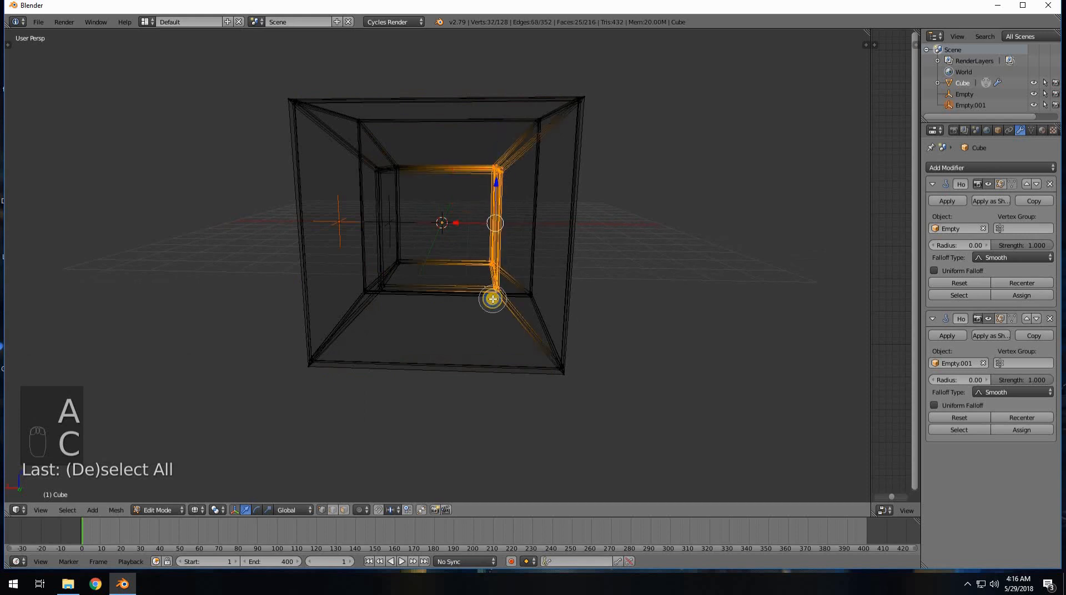
right_click(493, 298)
key("ctrl+h")
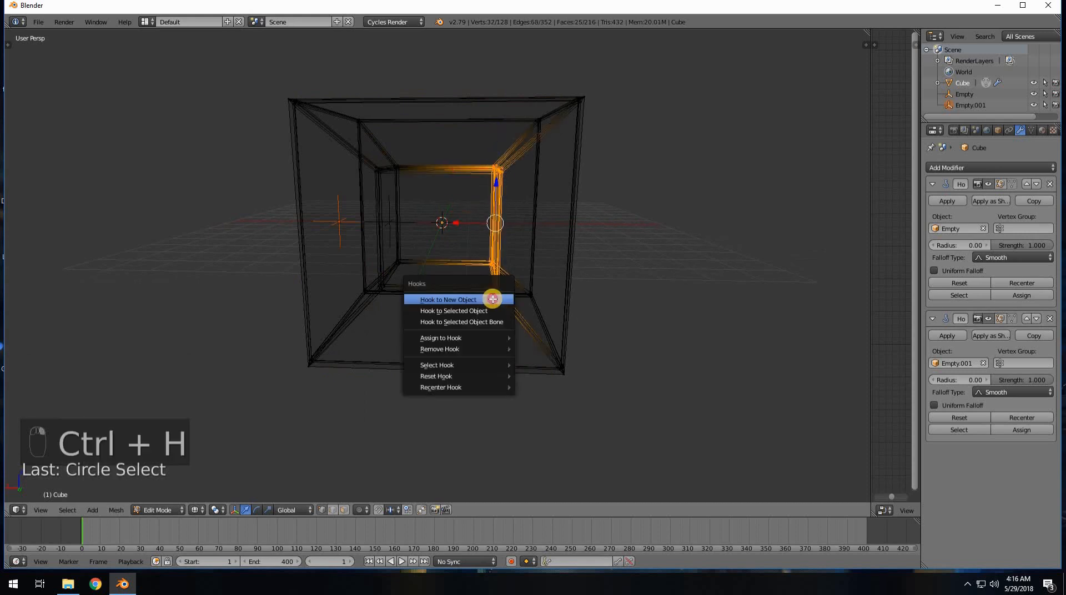
left_click(491, 296)
Step: Clear the selection, circle-select the vertices of the outer cube's negative X face and hook them to a new object
middle_click_drag(490, 264, 470, 198)
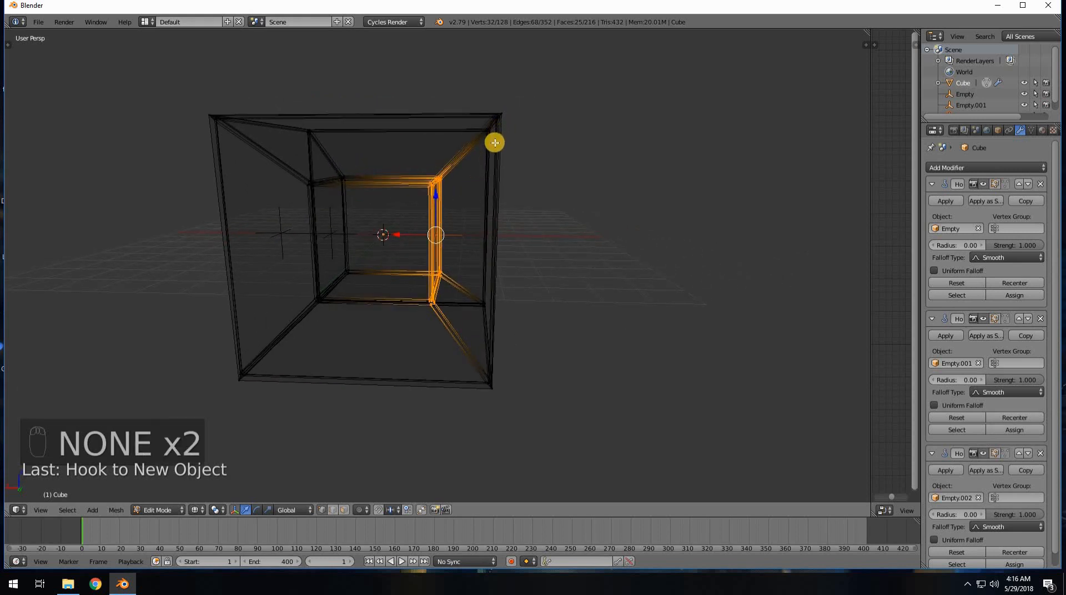
key("a")
key("c")
mouse_move(495, 117)
left_mouse_down()
mouse_move(483, 132)
mouse_move(487, 381)
left_mouse_up()
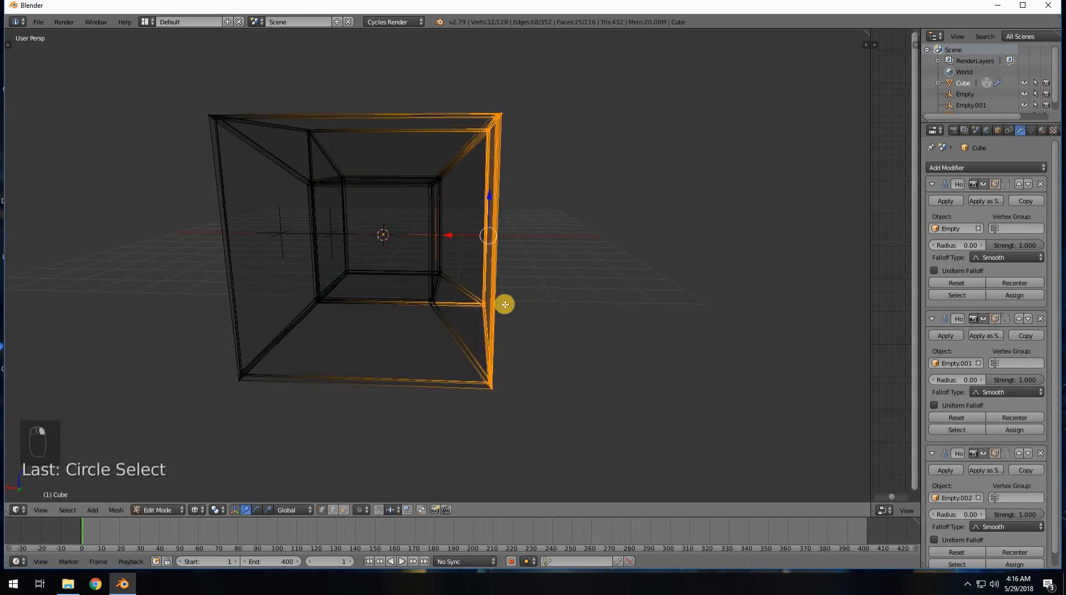
key("ctrl+h")
key("Return")
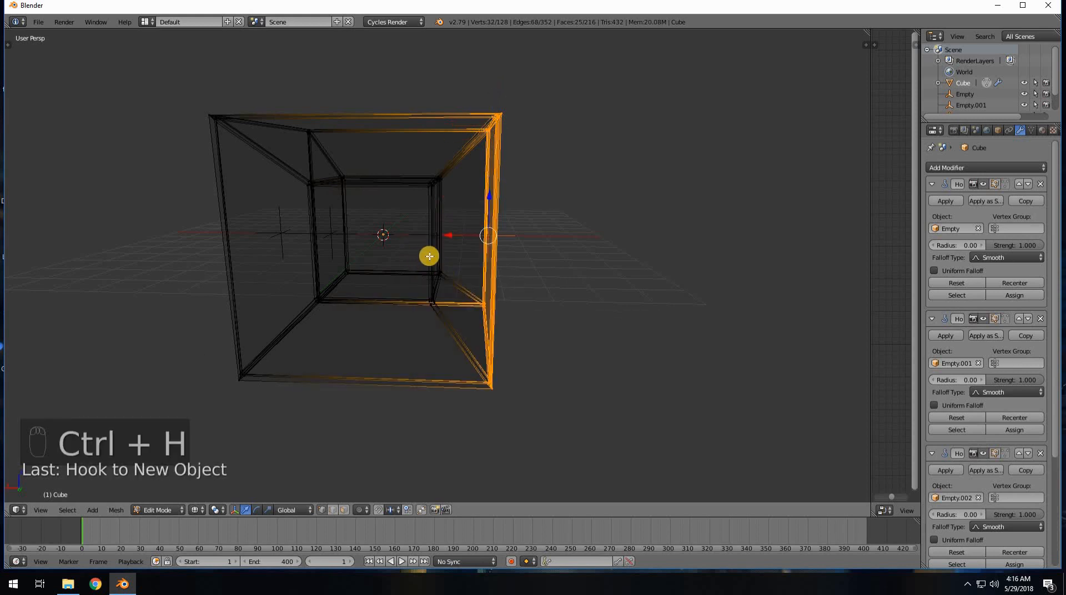
Step: Deselect all vertices, return to Object Mode and select the tesseract
middle_click_drag(428, 255, 372, 226)
key("a")
key("Tab")
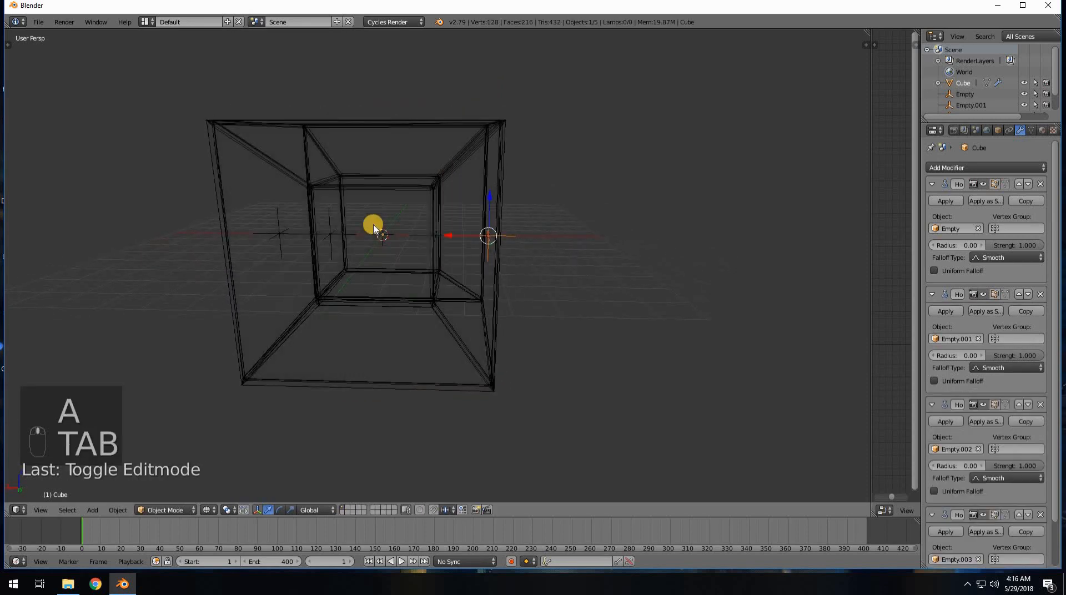
left_click(310, 197)
middle_click_drag(357, 209, 286, 235)
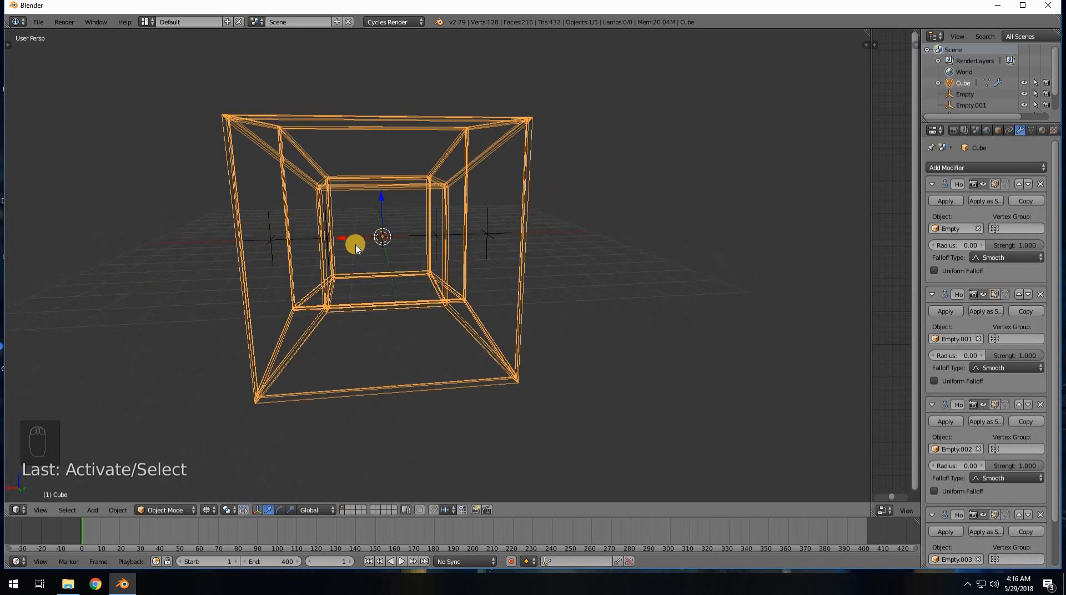
Step: Set the X location of the outer cube's positive X empty to 4 and the inner cube's positive X empty to 2
middle_click_drag(355, 248, 267, 252)
right_click(271, 245)
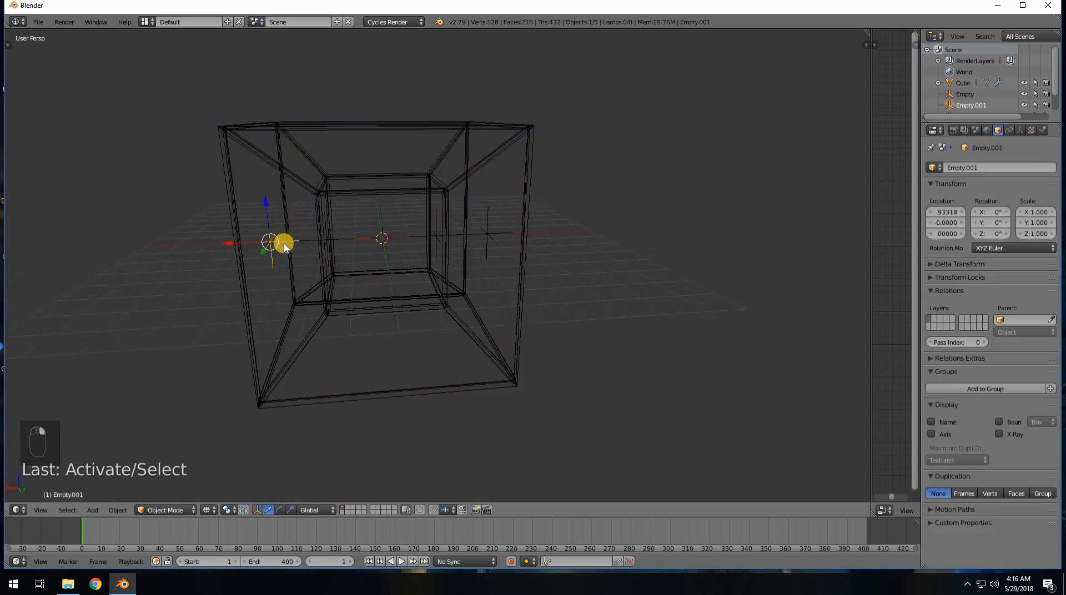
key("n")
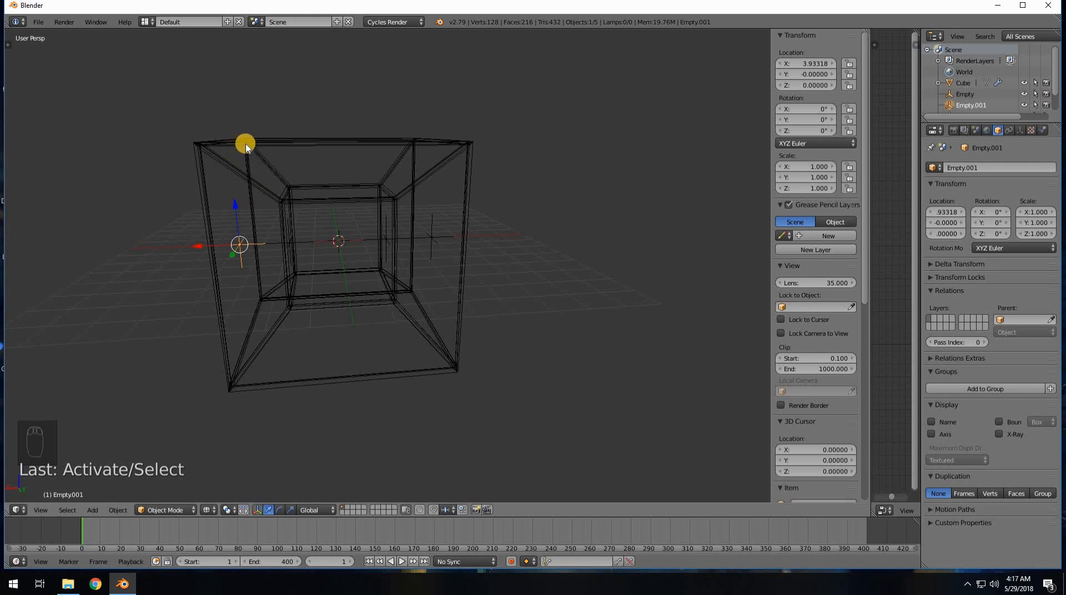
left_click(807, 63)
type("0")
key("Return")
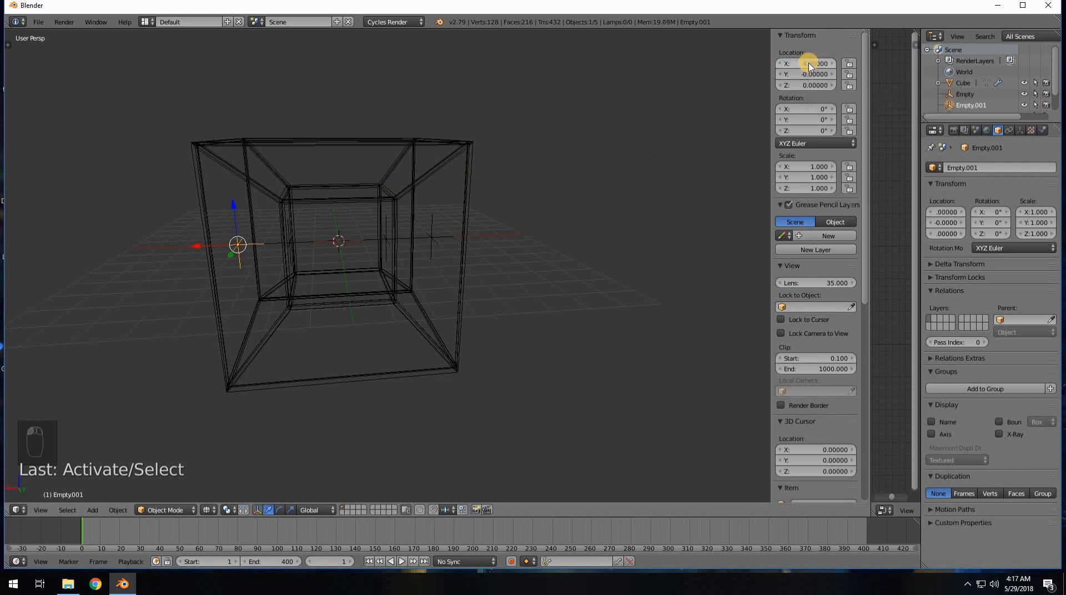
left_click(287, 245)
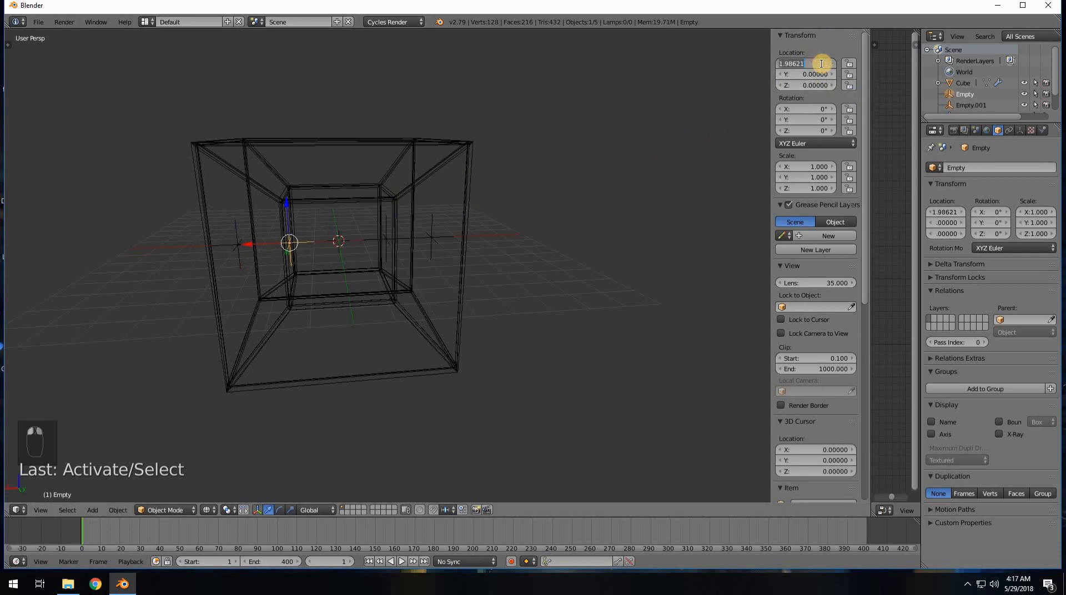
key("Return")
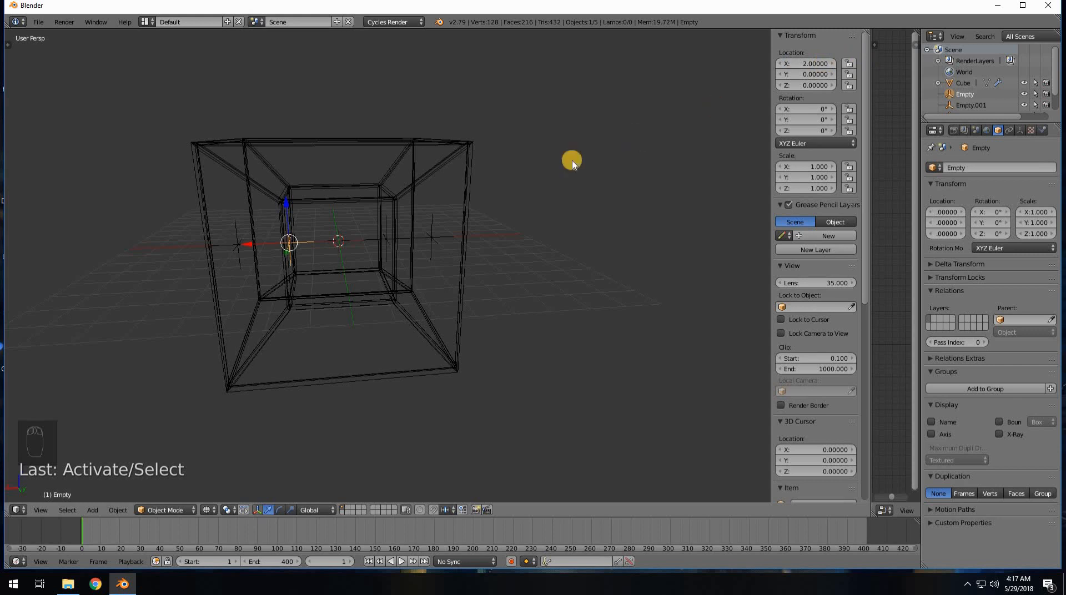
left_click(385, 238)
key("shift+s")
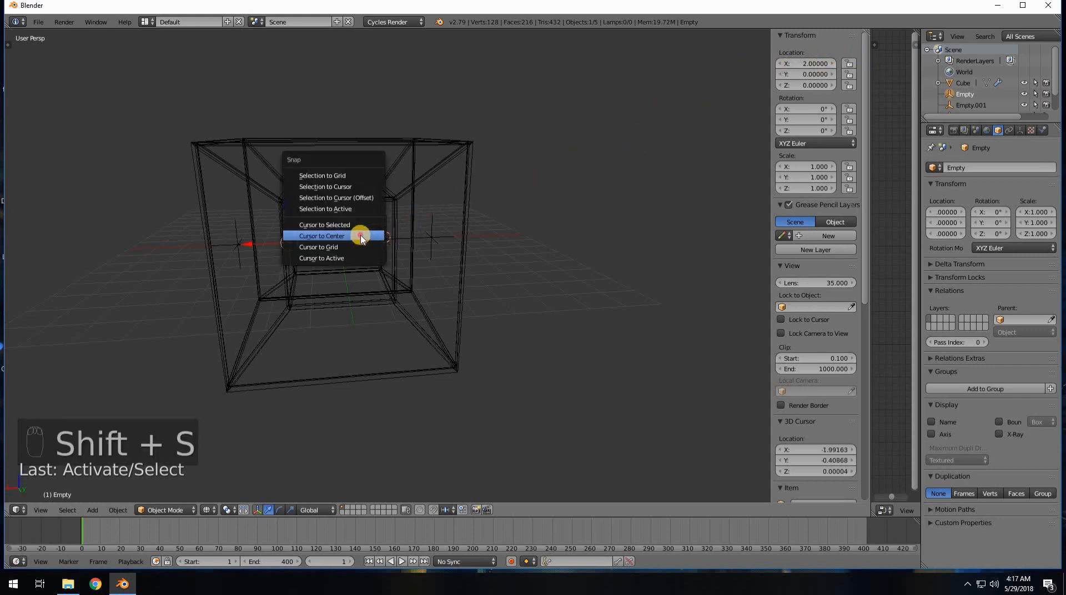
left_click(386, 237)
Step: Select the empty hooked to the inner cube's negative X face and set its X location to -2
right_click(386, 243)
right_click(386, 242)
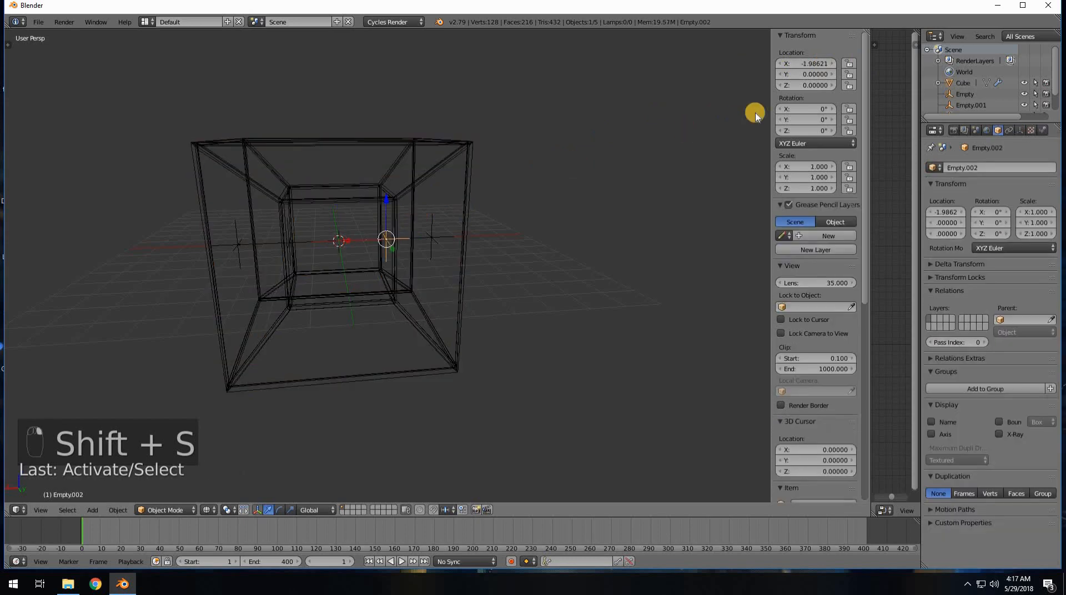
left_click(795, 65)
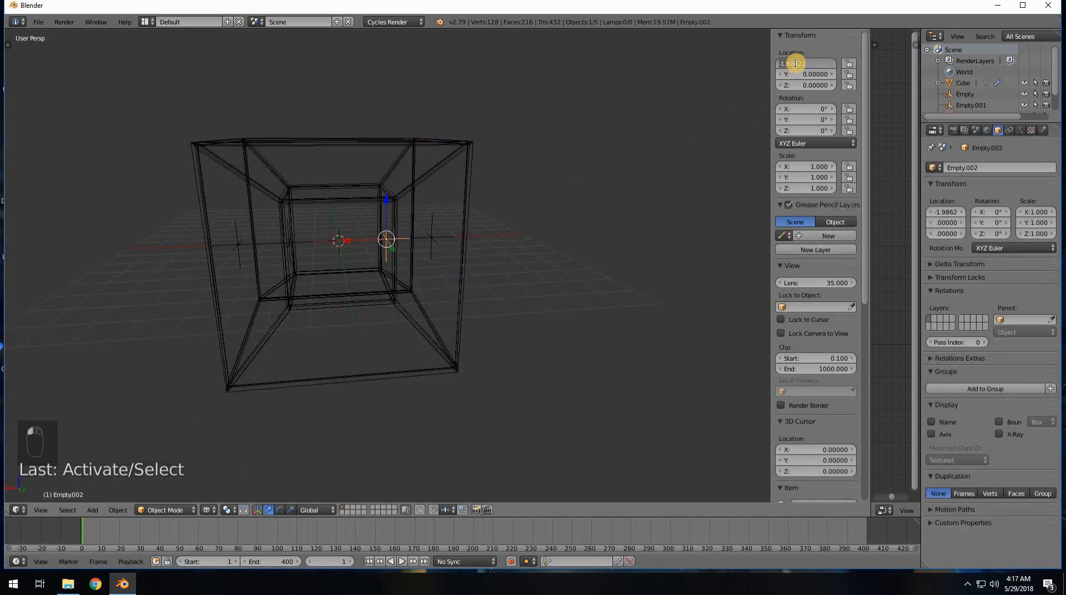
type("-4")
key("Return")
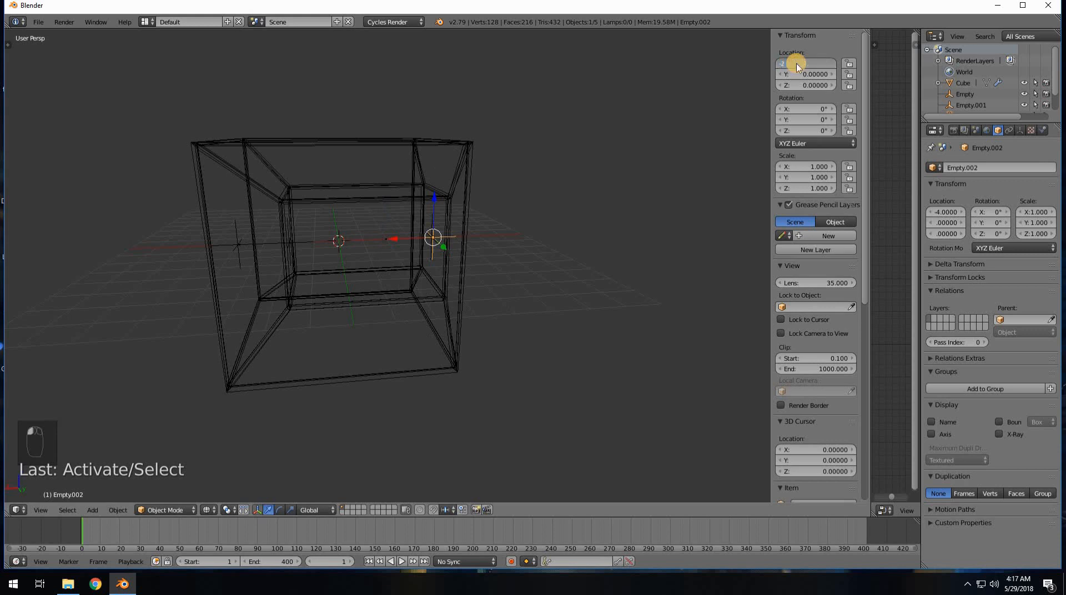
key("Return")
Step: Select the empty hooked to the outer cube's negative X face and set its X location to -4
left_click(455, 229)
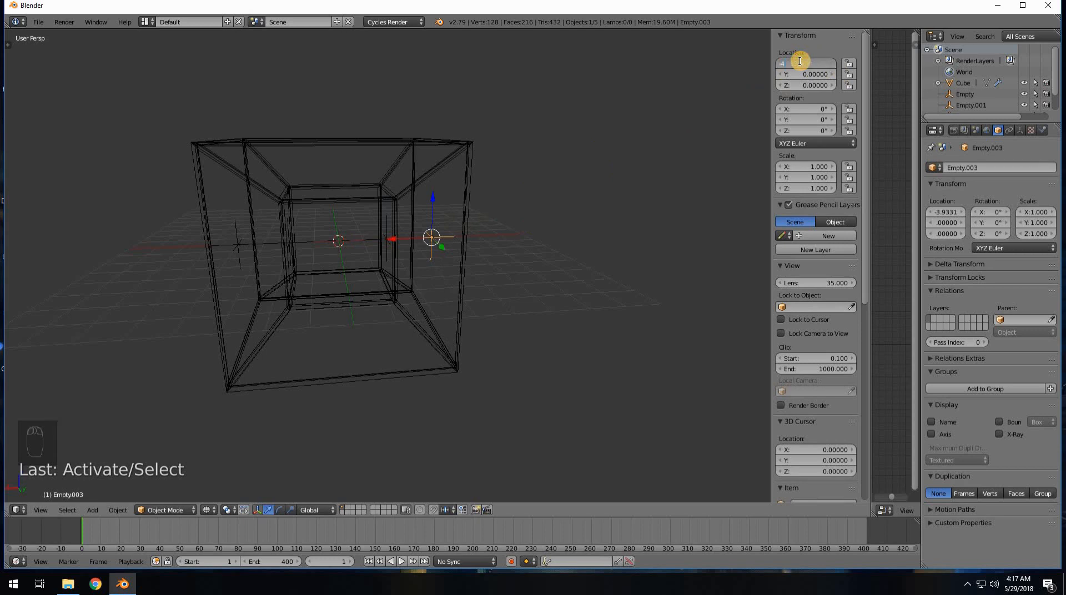
Step: Set the X location of Empty.003 to -4
left_click(801, 65)
type("-4")
key("Return")
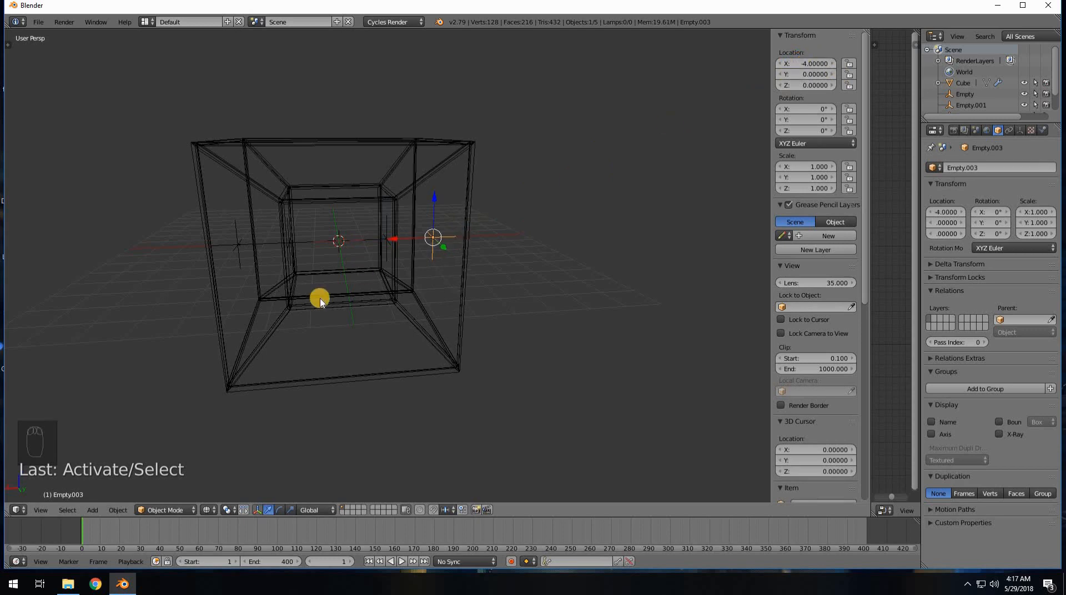
Step: Try moving Empty.003 along the X axis to test its effect on the nested cube, and undo the moves
middle_click_drag(319, 298, 447, 252)
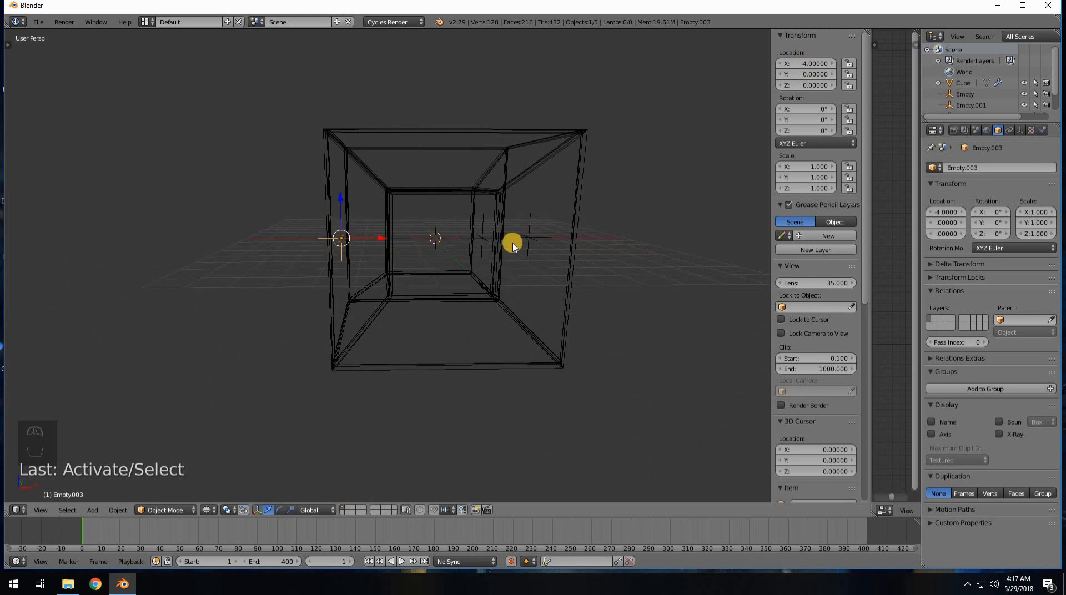
middle_click_drag(449, 244, 383, 228)
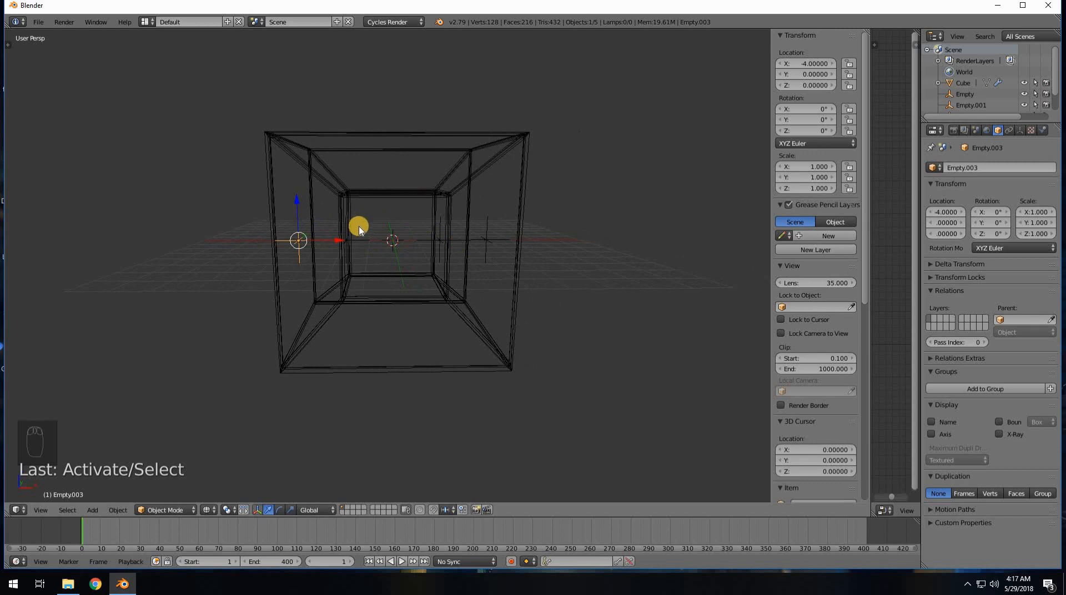
middle_click_drag(359, 229, 288, 246)
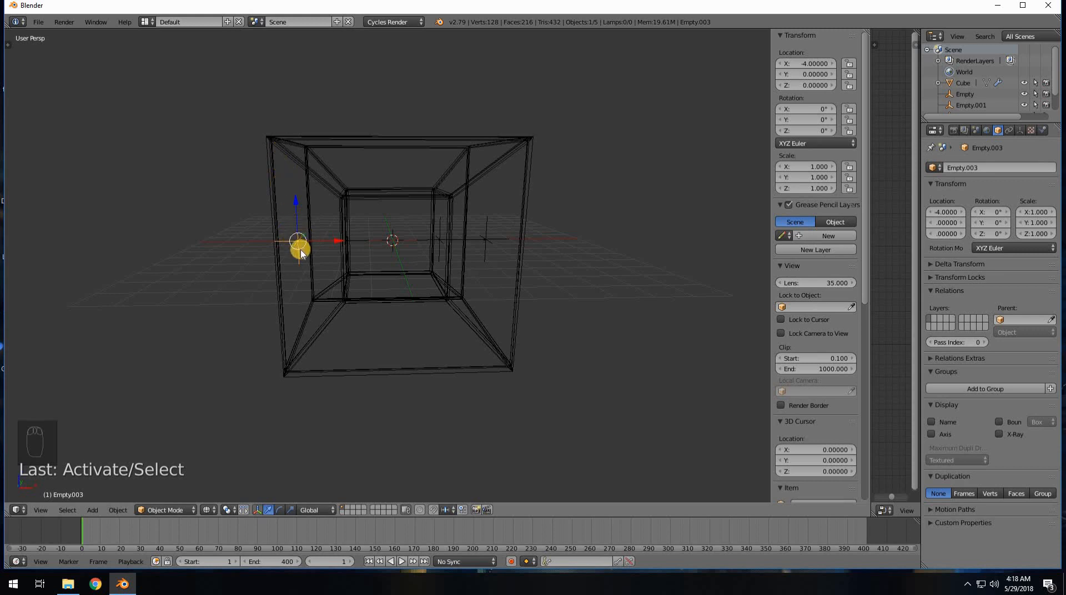
key("g")
key("x")
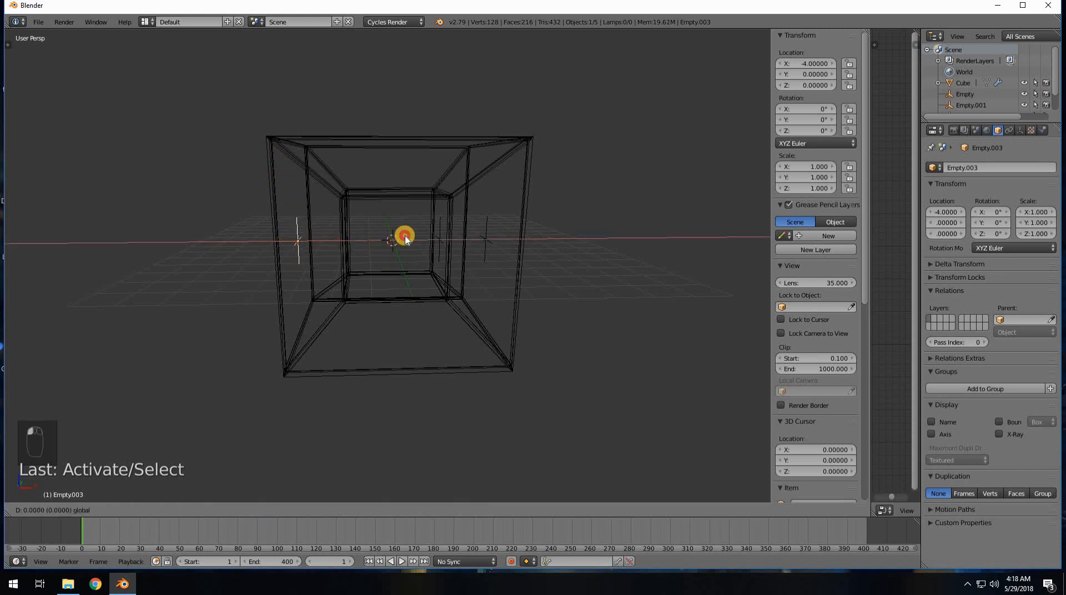
left_click(336, 228)
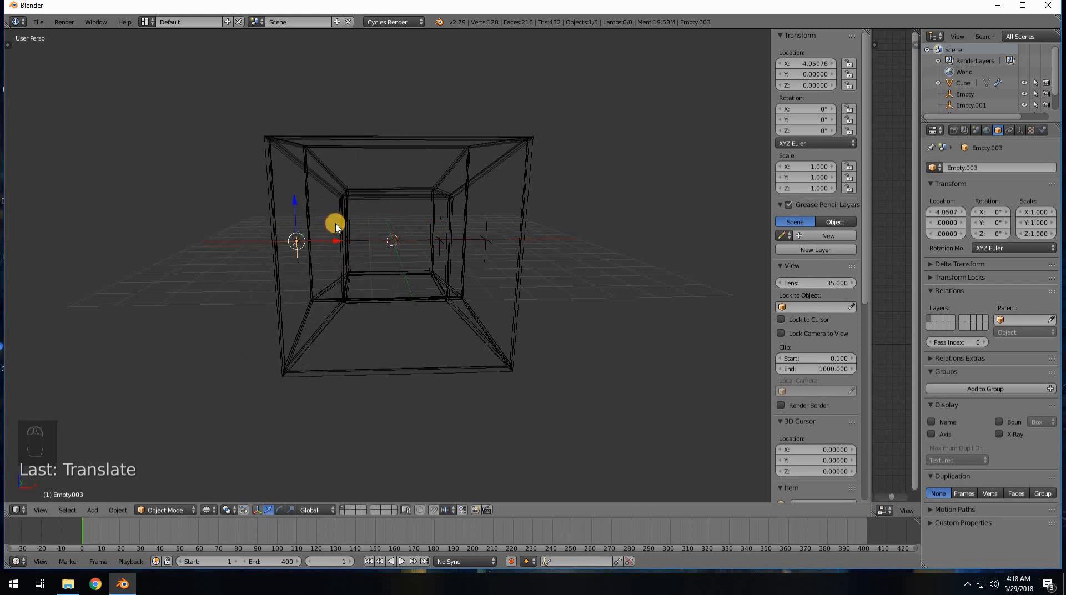
key("ctrl+z")
middle_click_drag(345, 240, 311, 235)
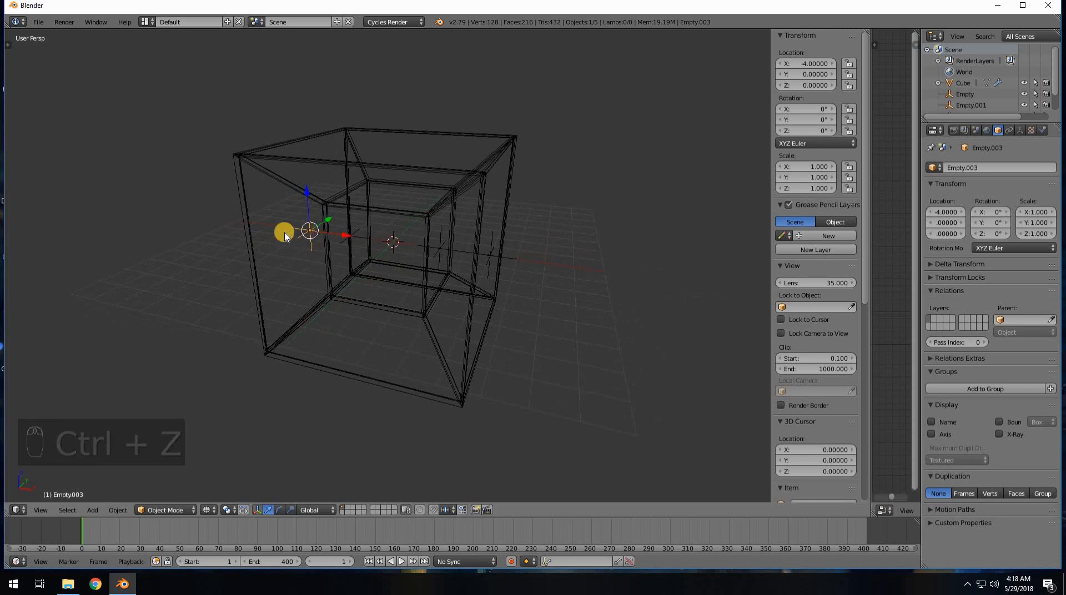
middle_click_drag(309, 201, 333, 247)
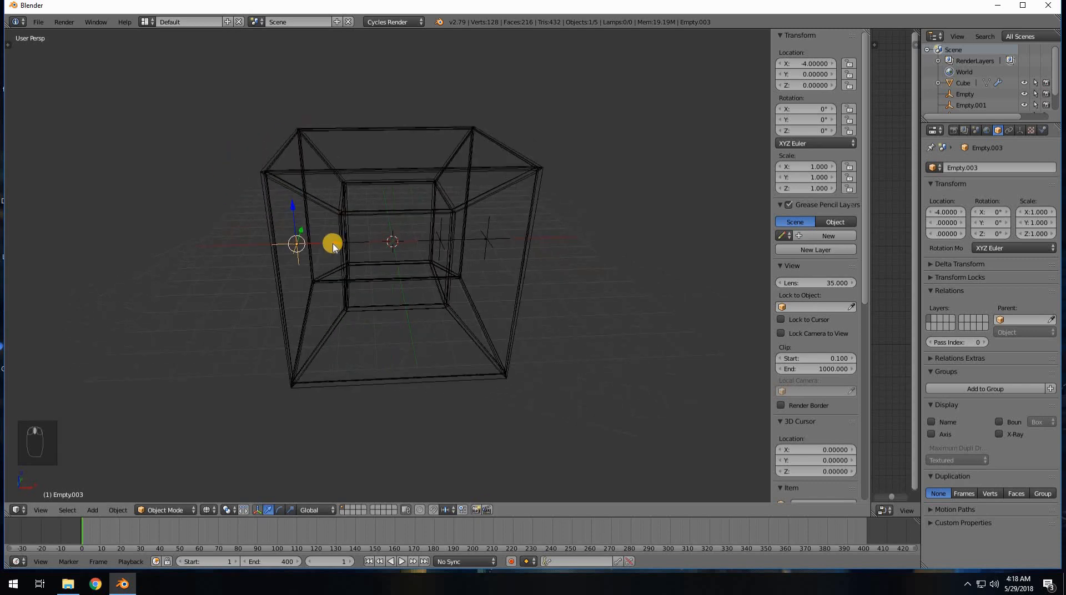
left_click_drag(335, 245, 306, 233)
key("ctrl+z")
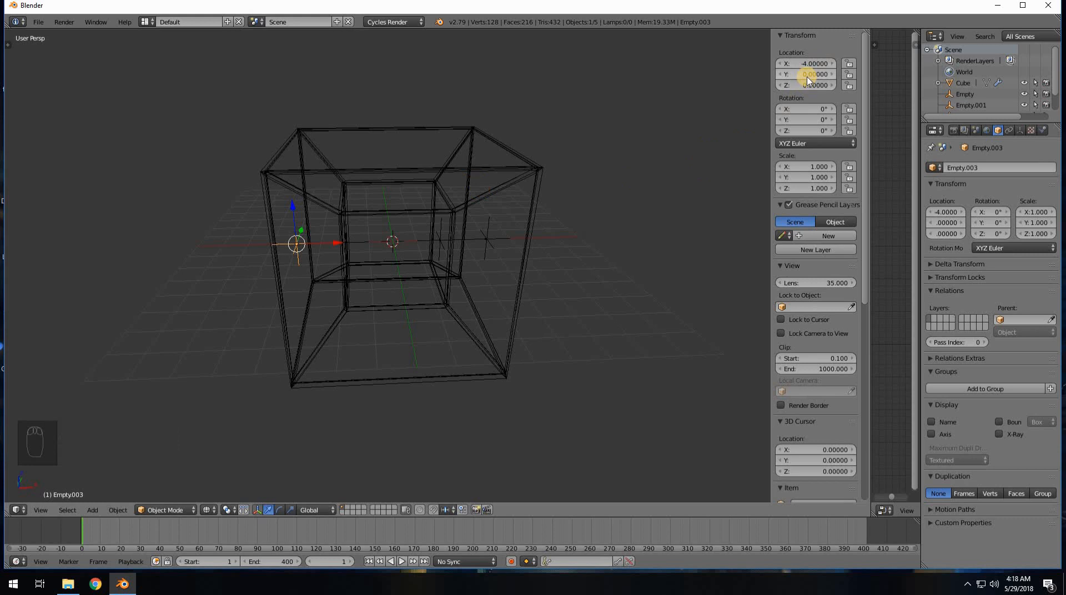
Step: Keyframe the location of Empty.003 at frame 1, and set the current frame to 100
key("i")
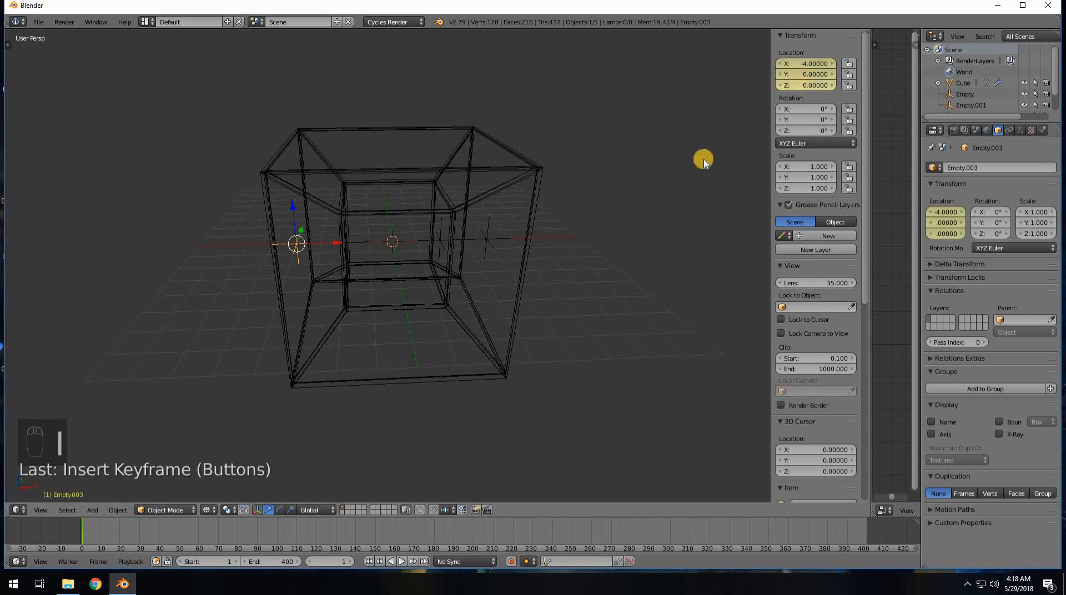
left_click(333, 562)
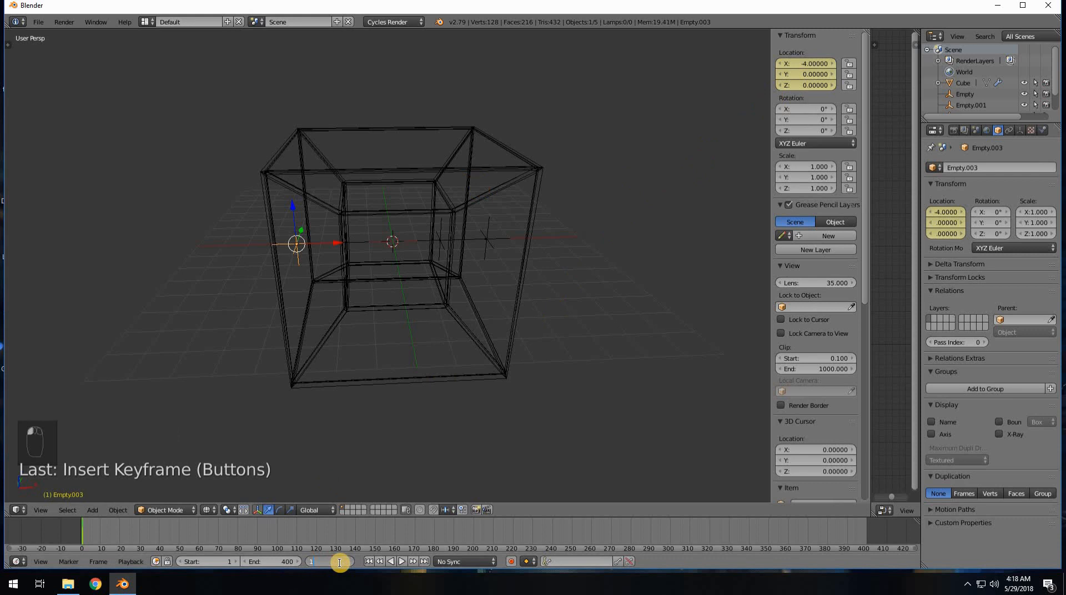
type("100")
key("Return")
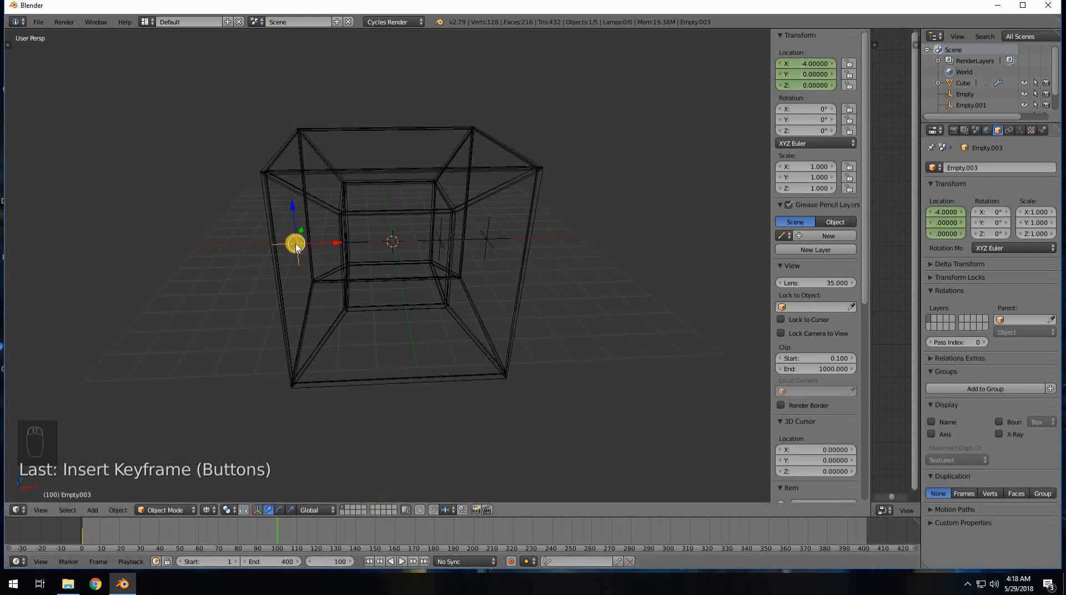
Step: Select Empty.001 to check its location, and snap the misplaced 3D cursor back to the center
right_click(490, 238)
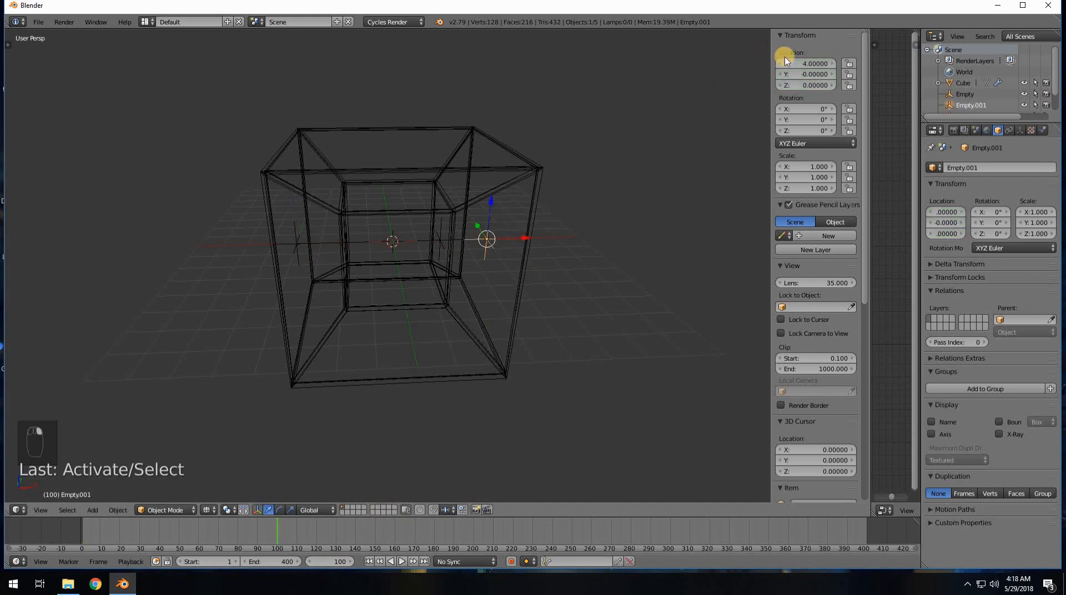
left_click(295, 245)
key("shift+s")
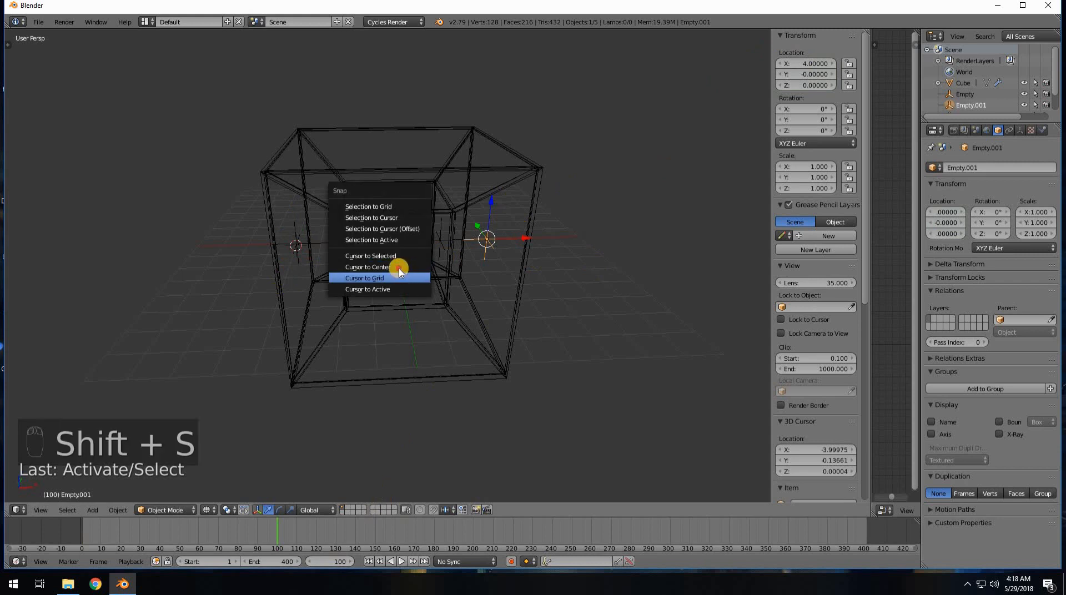
left_click(392, 268)
Step: Set the X location of Empty.003 to 4 at frame 100 and keyframe its location
right_click(302, 243)
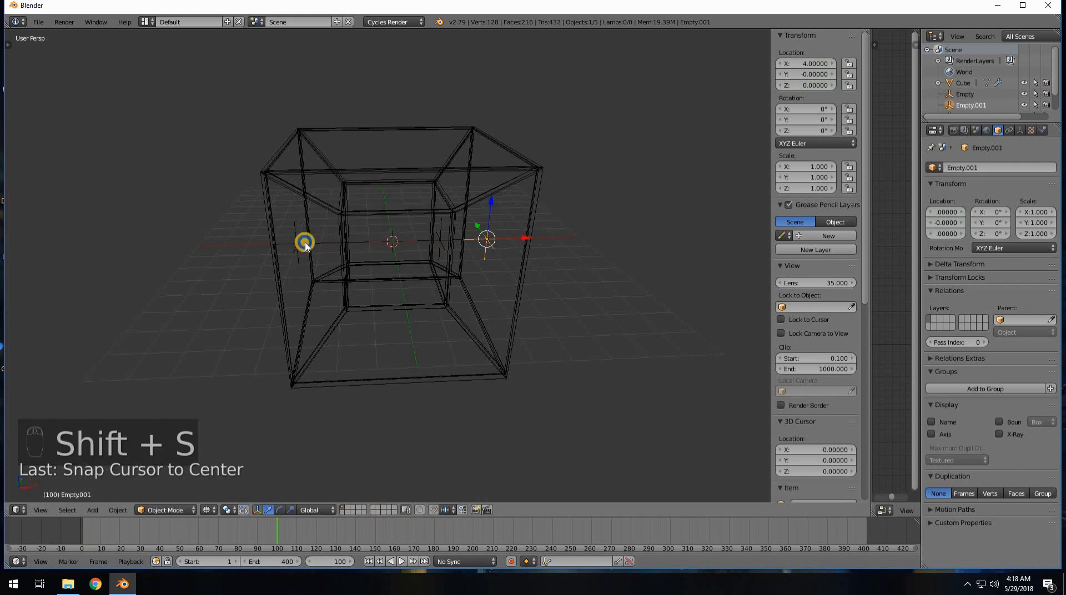
left_click(802, 65)
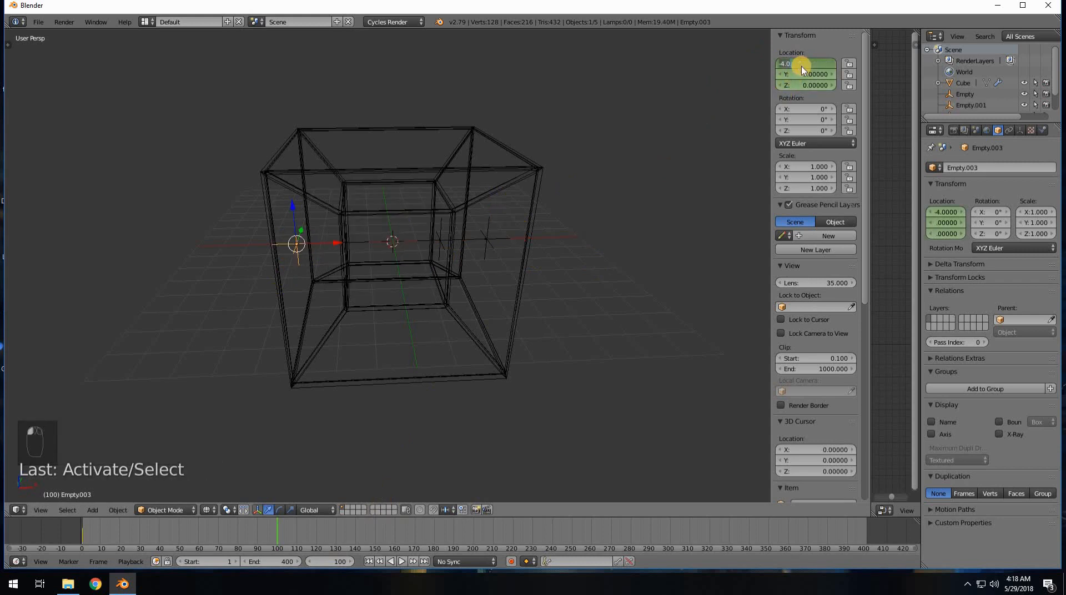
type("4")
key("Return")
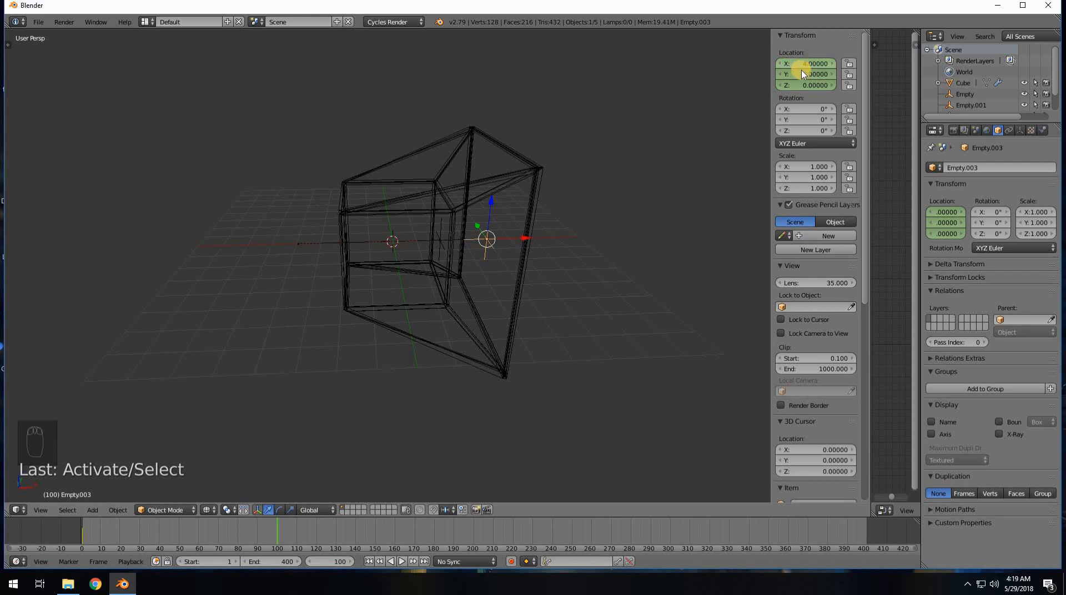
key("i")
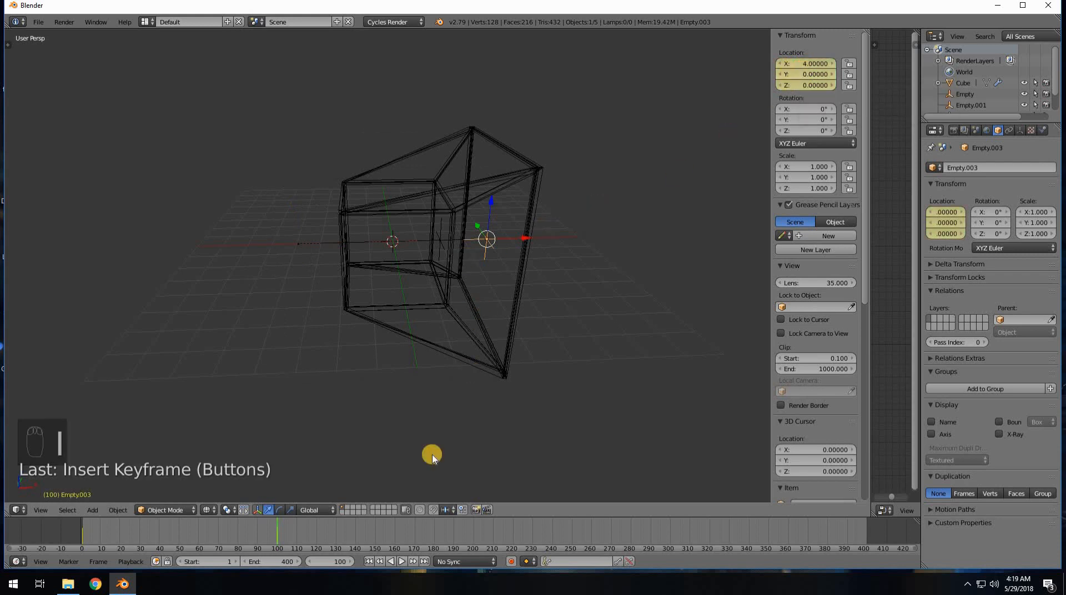
Step: Play the animation repeatedly from the first frame to review how the cube deforms, and stop it back at frame 1
left_click(369, 561)
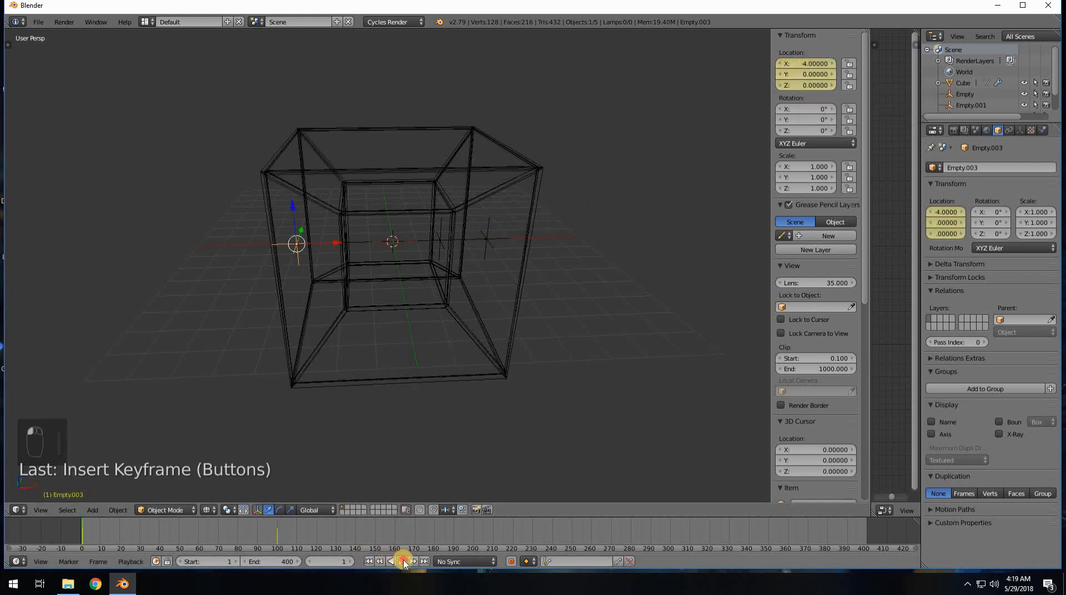
key("alt+a")
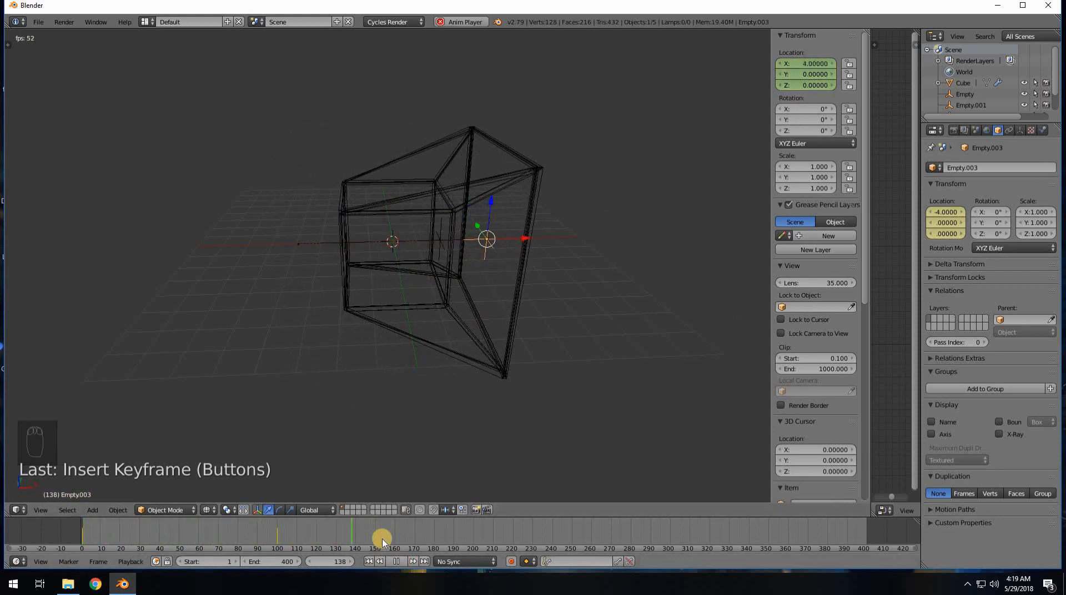
left_click(368, 561)
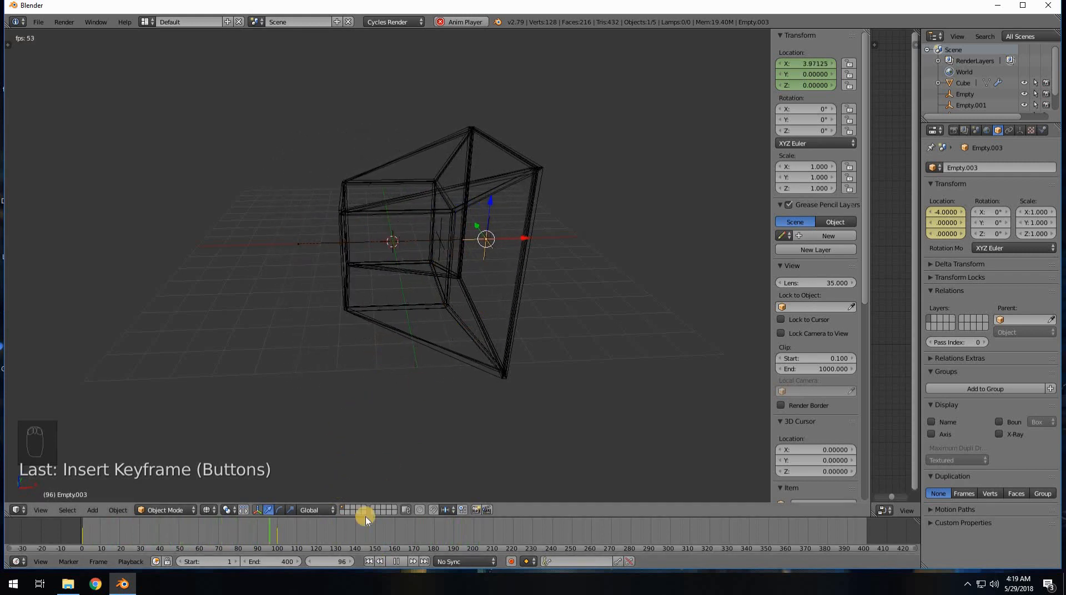
key("d")
left_click(369, 560)
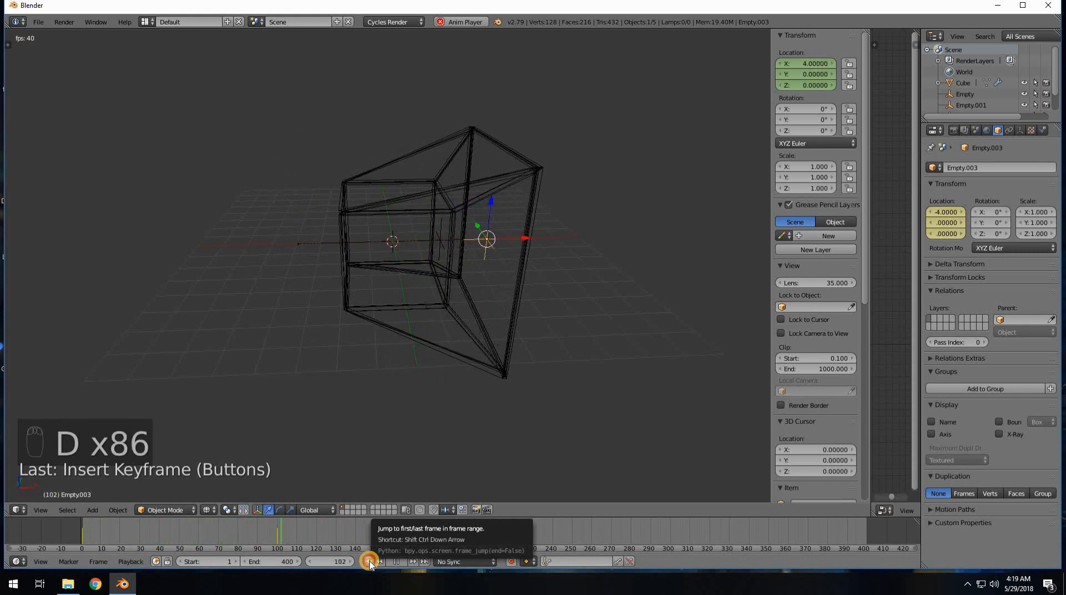
left_click(368, 562)
key("d")
key("d")
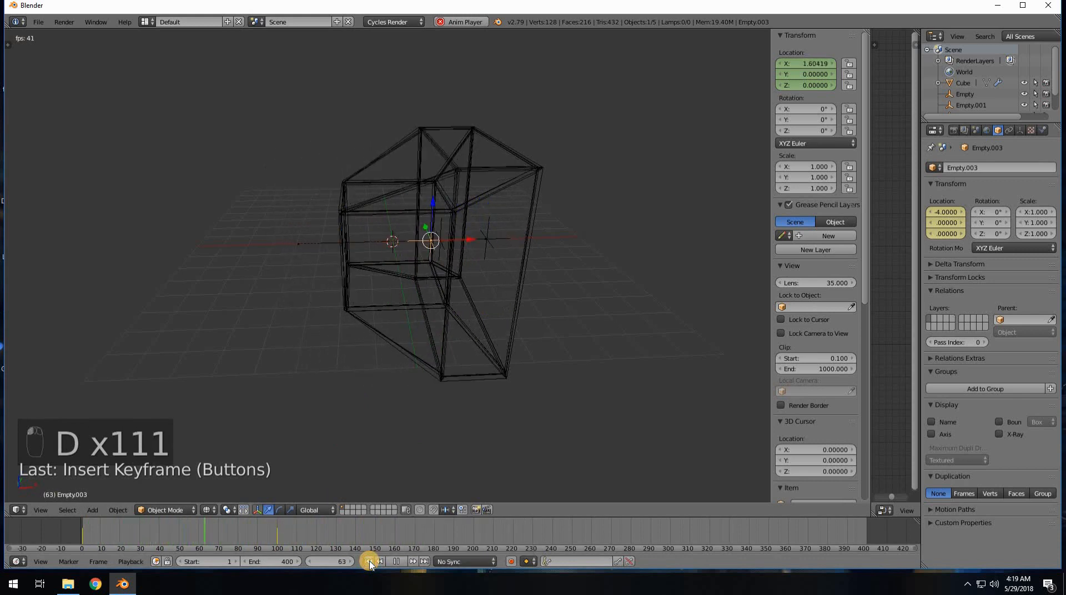
key("d")
left_click(368, 561)
key("d")
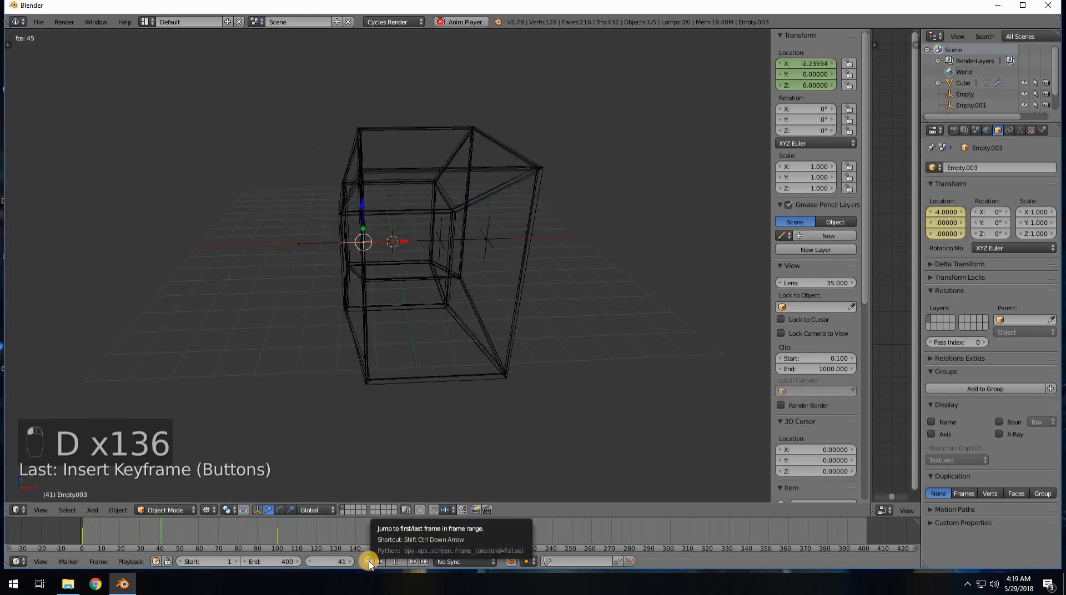
key("d")
left_click(369, 561)
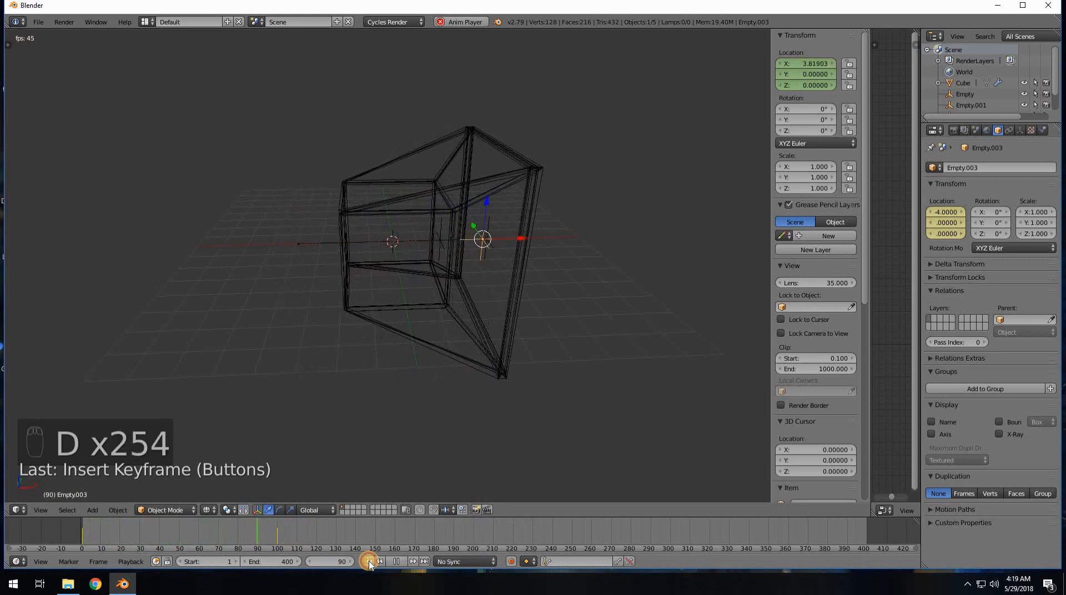
left_click(368, 561)
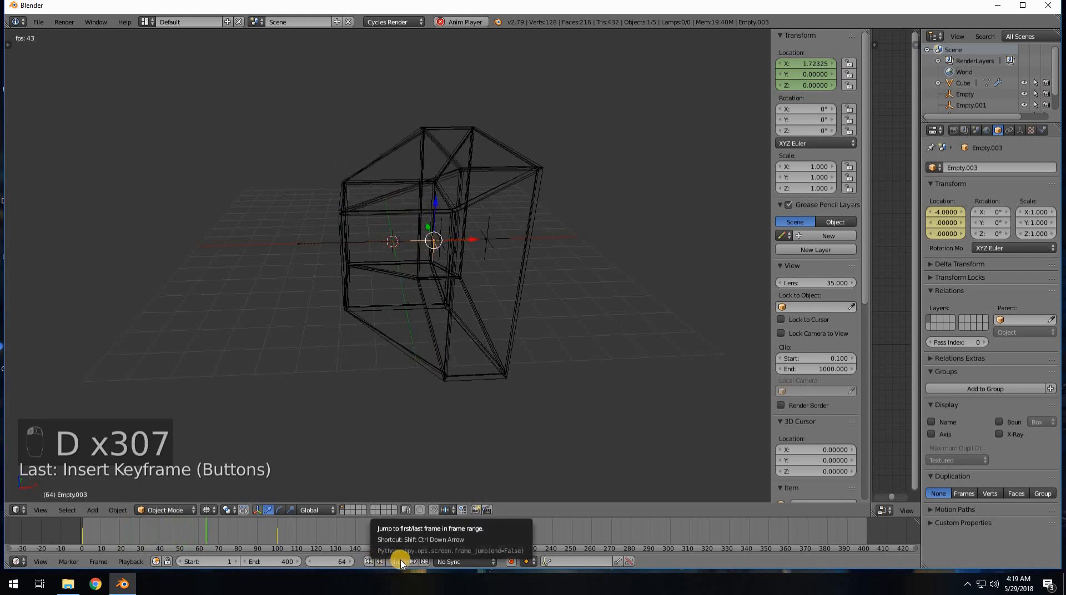
left_click(372, 562)
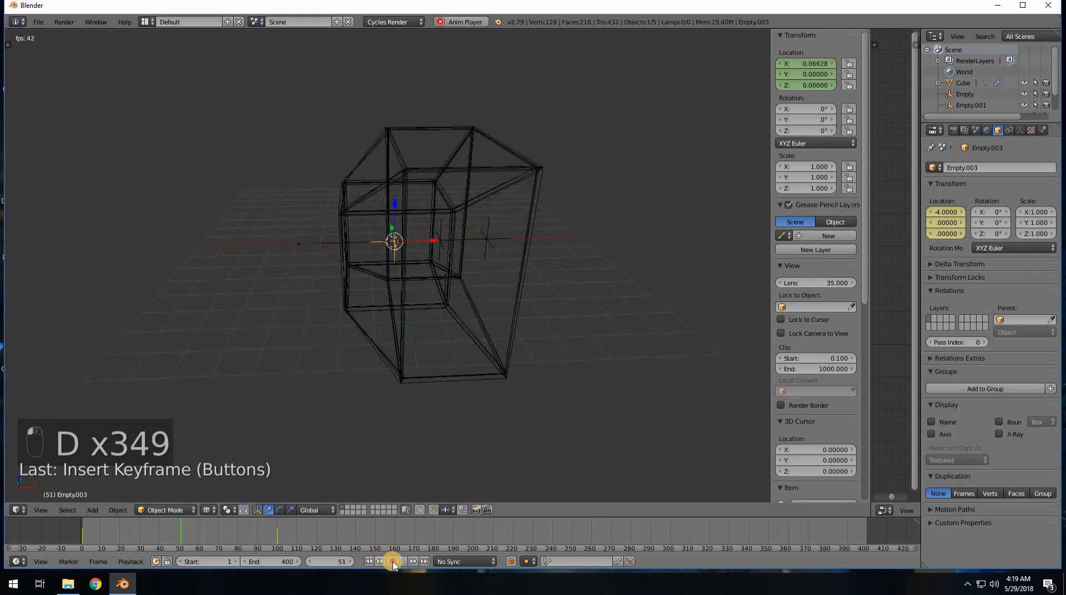
key("alt+a")
left_click(369, 561)
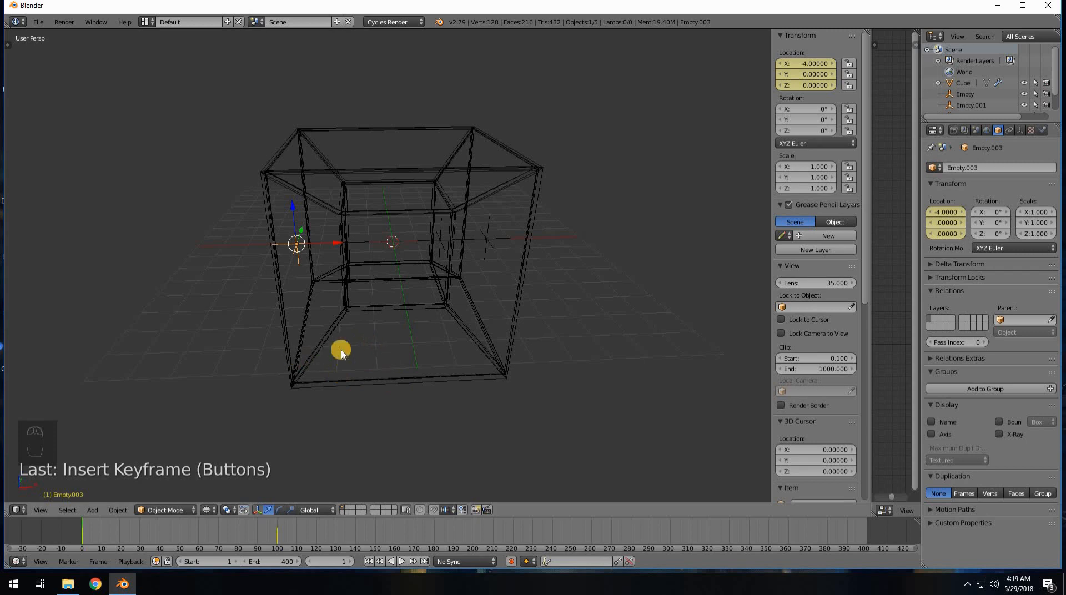
Step: Select Empty.002 and keyframe its location at frame 1
middle_click_drag(400, 353, 370, 347)
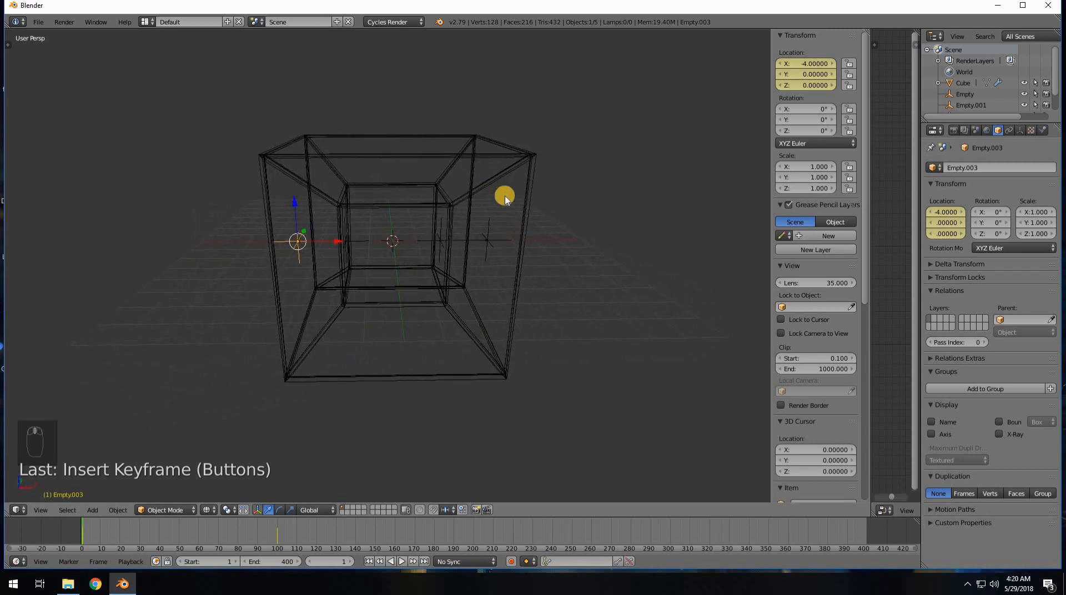
right_click(348, 243)
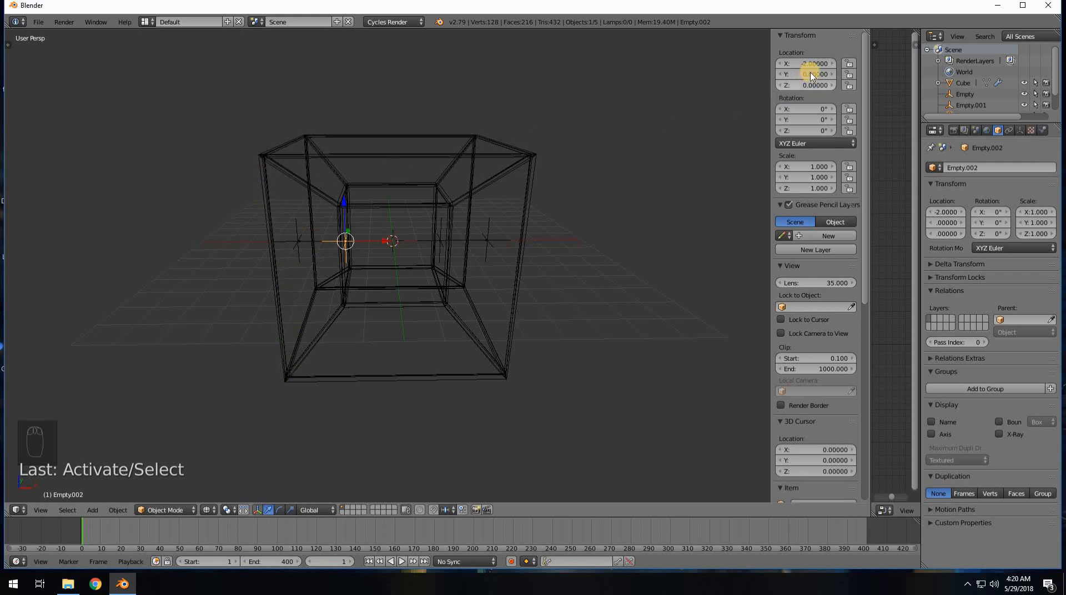
key("i")
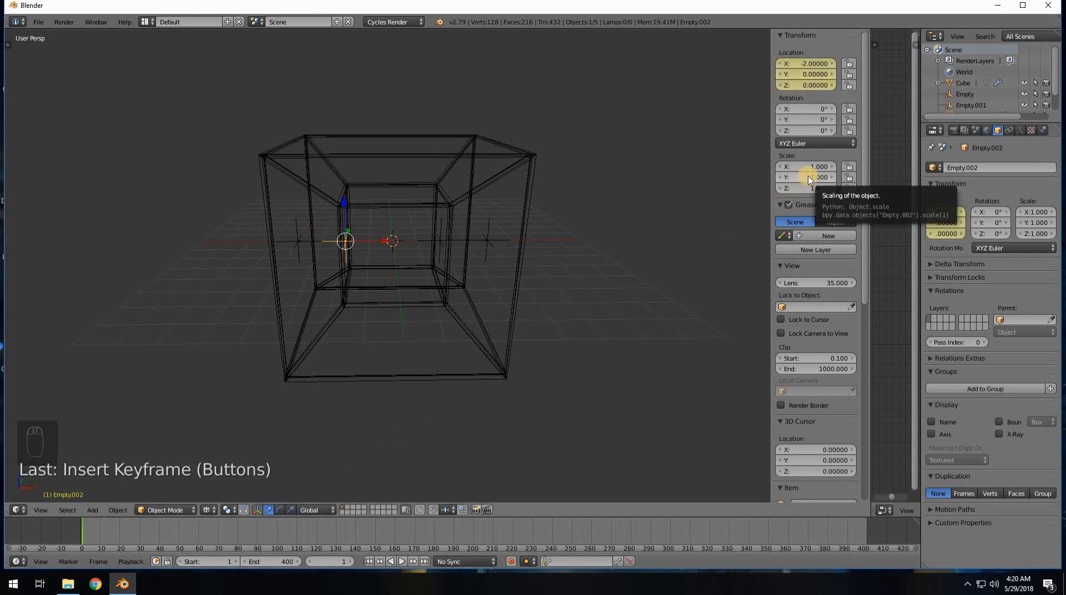
Step: Try keyframing the scale of Empty.002, undo it, and look over the keyframing options for the scale and location values
key("i")
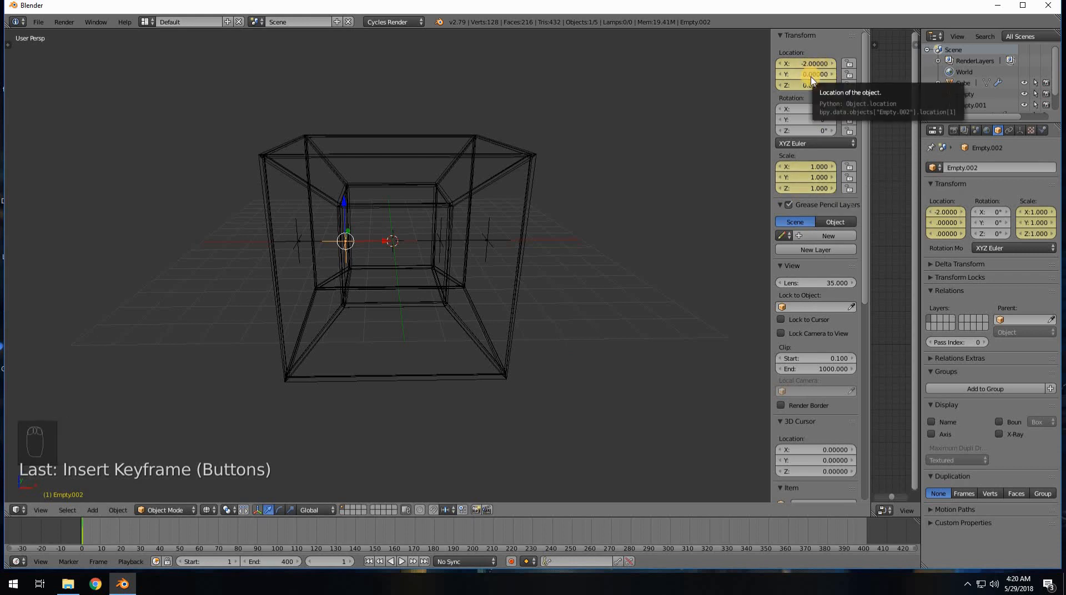
key("ctrl+z")
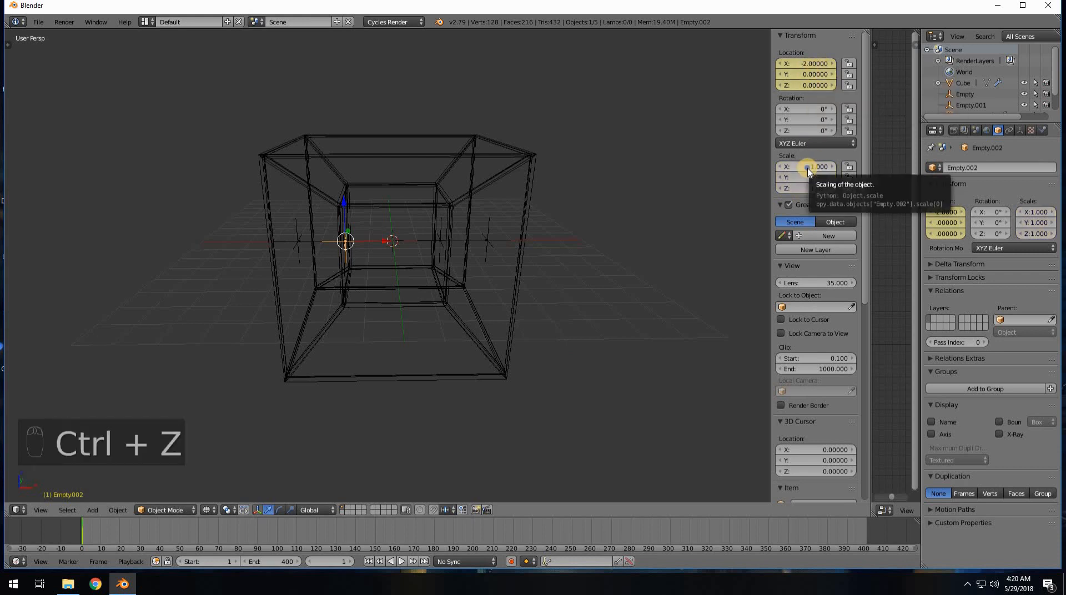
right_click(808, 168)
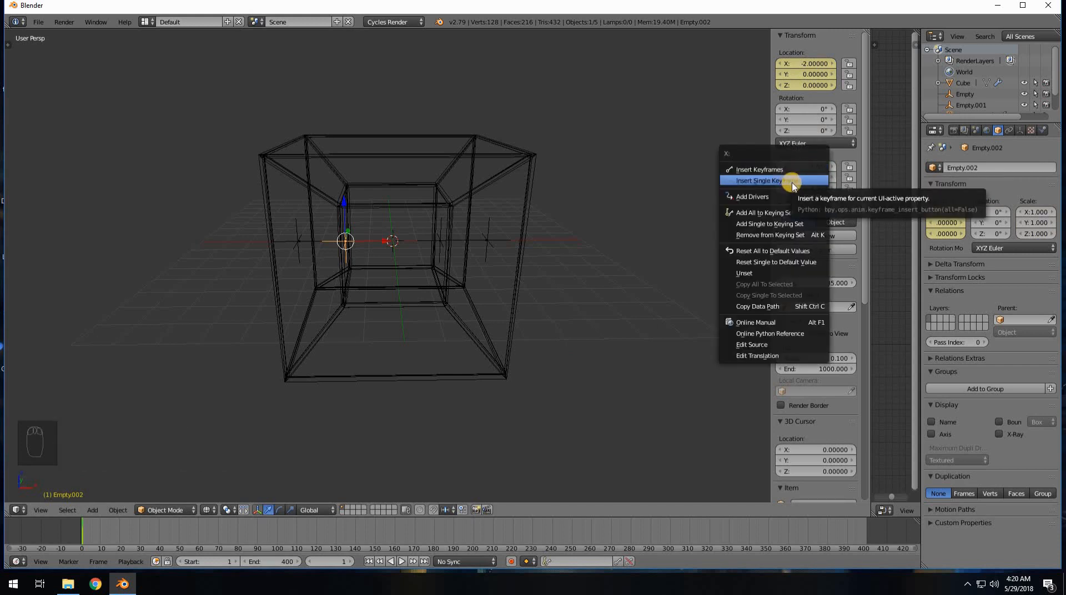
left_click(817, 77)
right_click(817, 77)
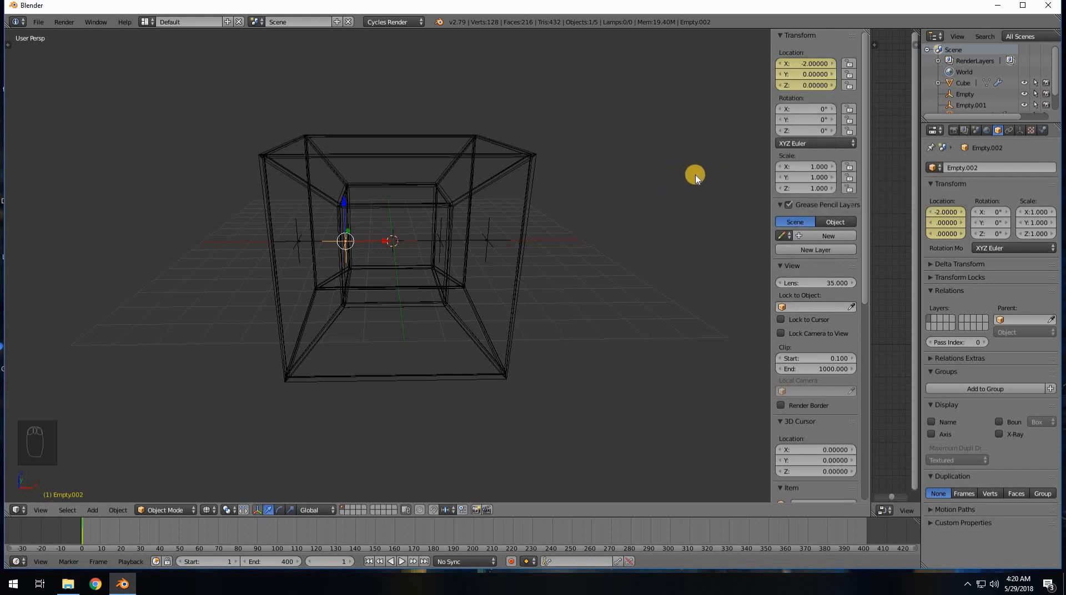
Step: Keyframe the scale of Empty.002 at frame 1, and keyframe its location at frame 100 with X set to -4
key("i")
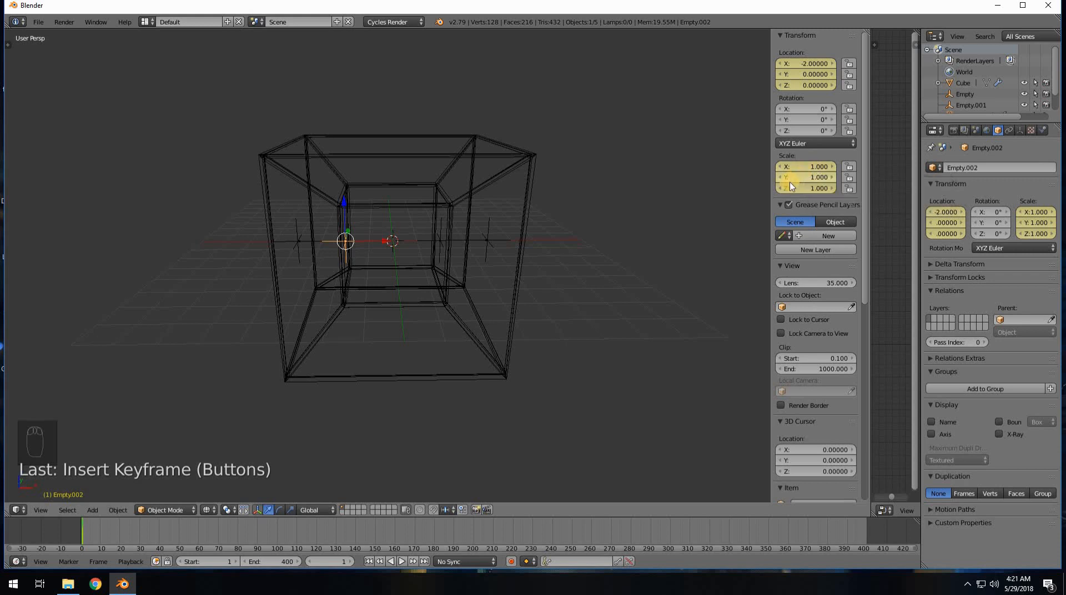
left_click(323, 560)
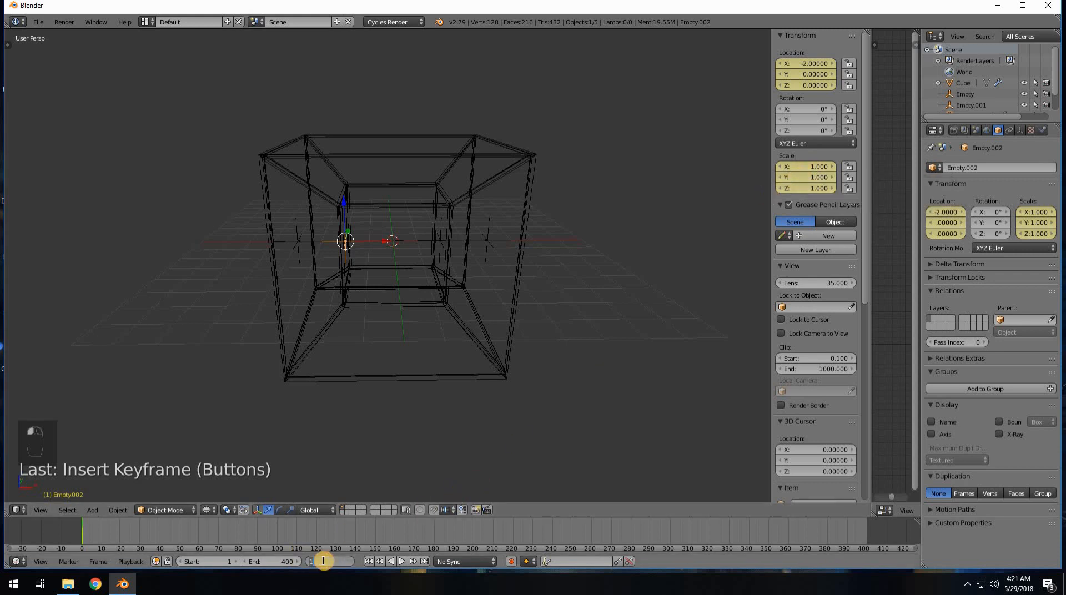
type("100")
key("Return")
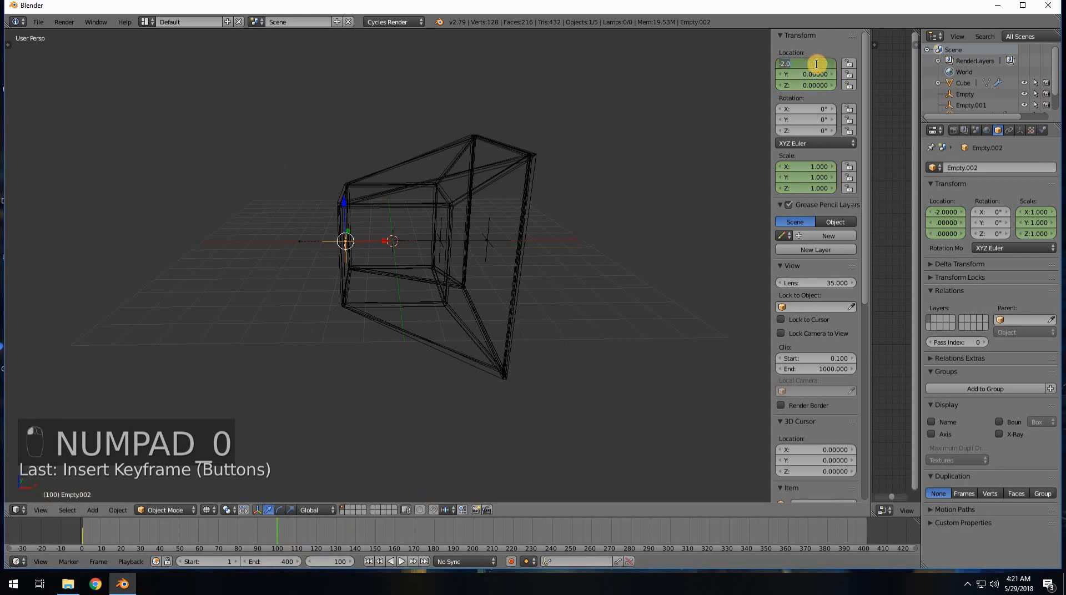
key("BackSpace")
type("-4")
key("Return")
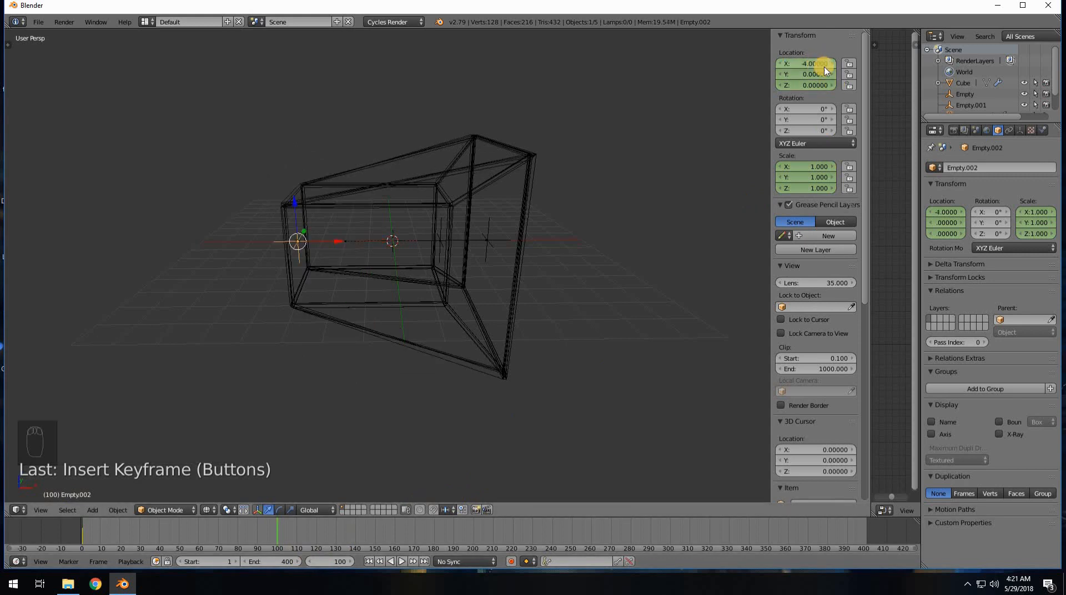
key("i")
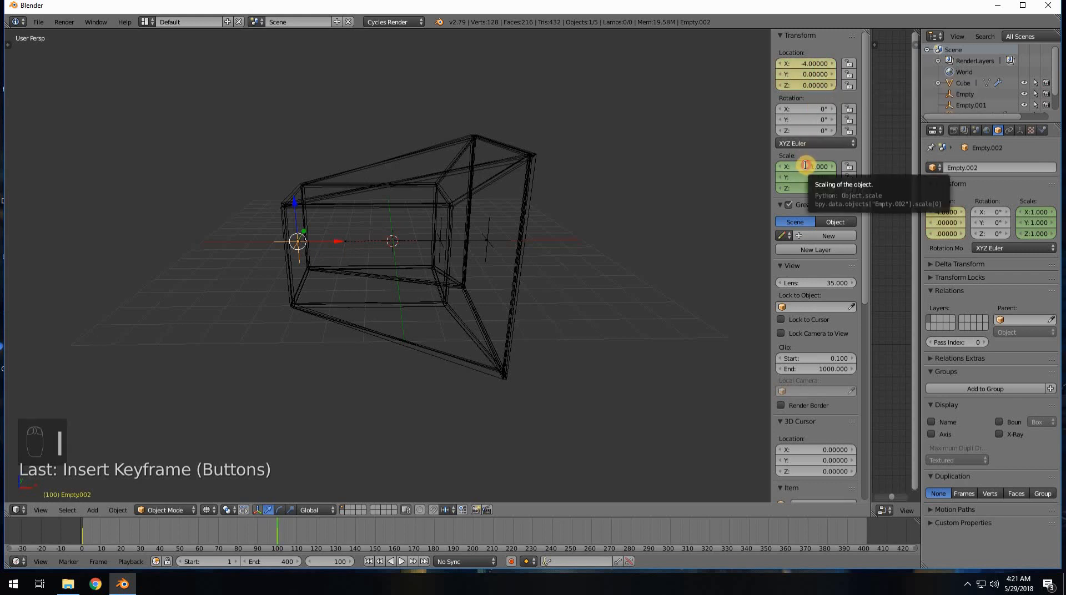
Step: Set the scale of Empty.002 to 2 on all three axes at frame 100 and keyframe the scale
left_click(805, 166)
type("2")
key("Tab")
type("2")
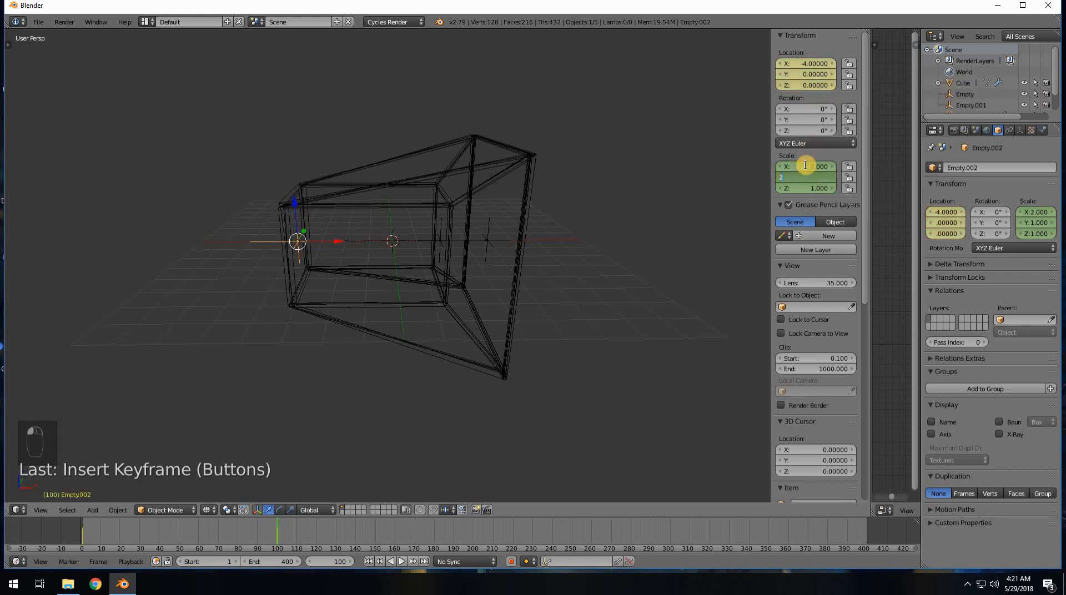
key("Tab")
type("2")
key("Return")
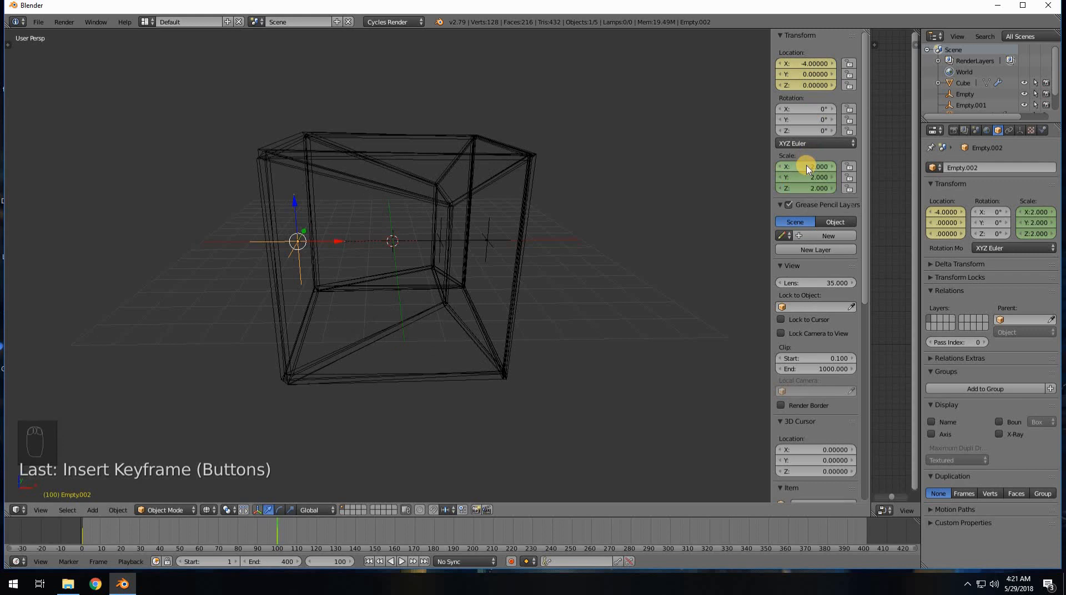
key("i")
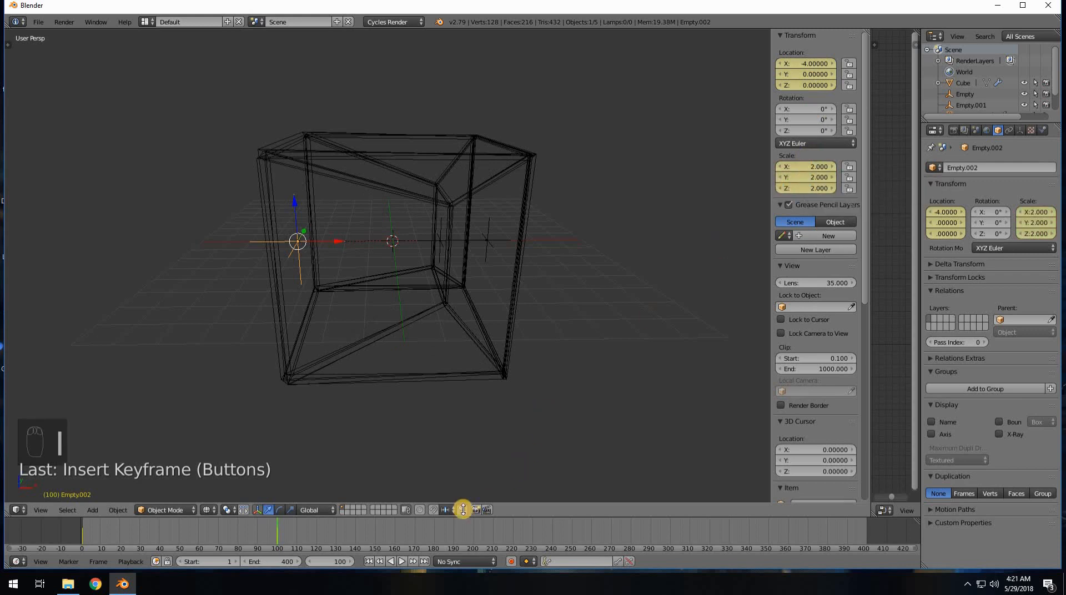
Step: Play the animation from the first frame to review the motion of Empty.002, and cancel playback back to frame 1
left_click(369, 562)
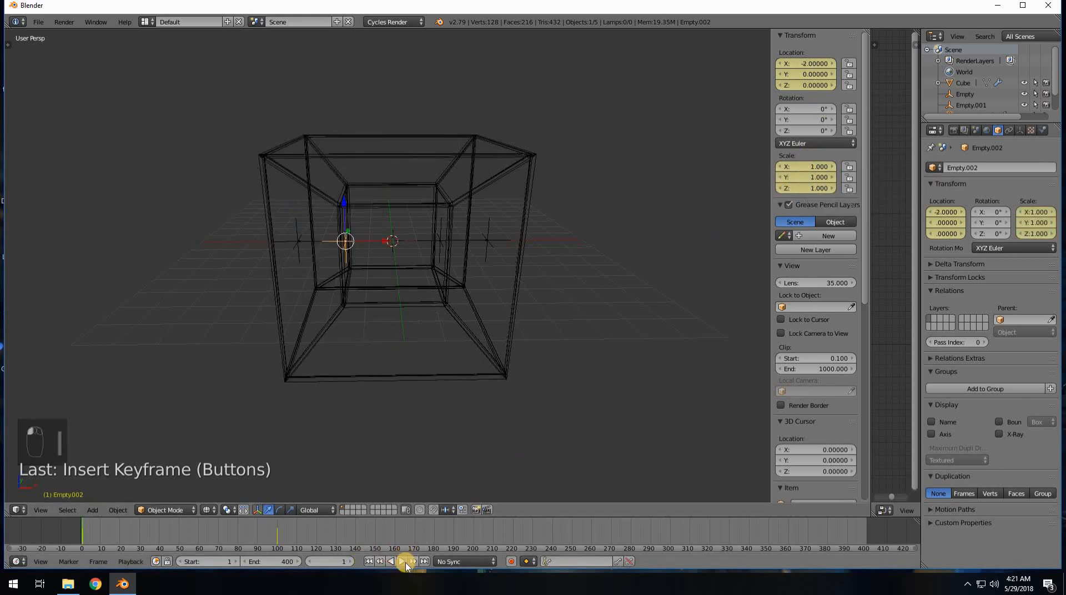
left_click(402, 562)
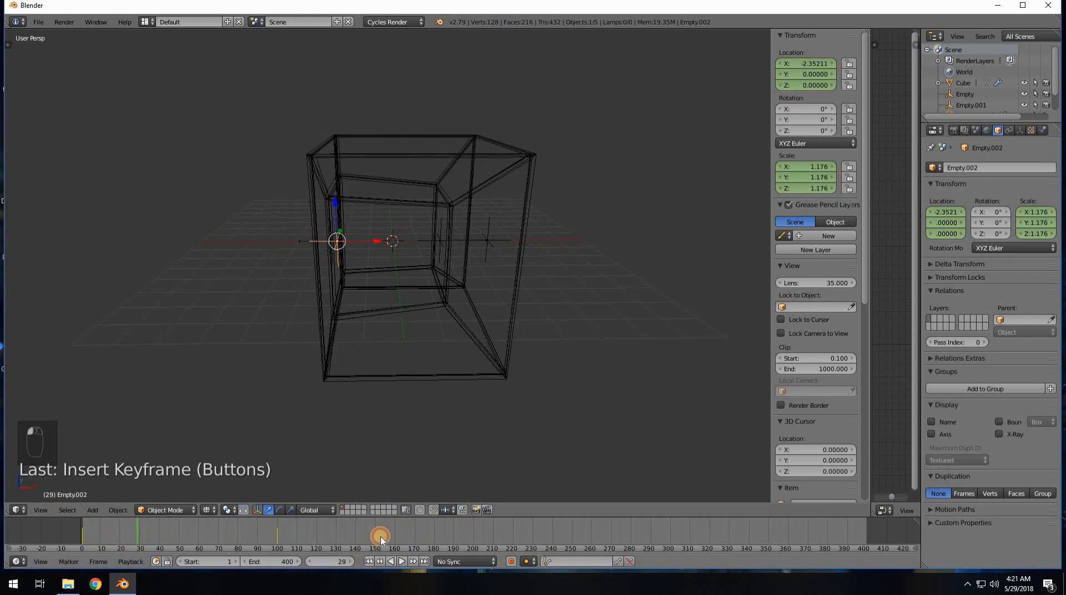
key("Escape")
Step: Select the object Empty and keyframe its location at frame 1 and at frame 100, with X set to -2 at frame 100
right_click(441, 248)
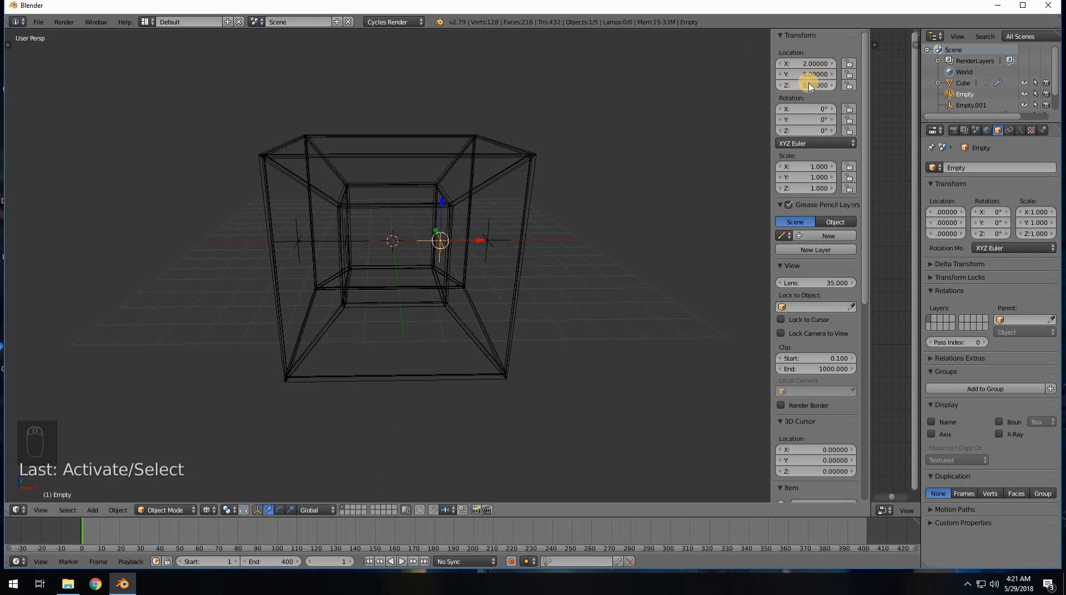
key("i")
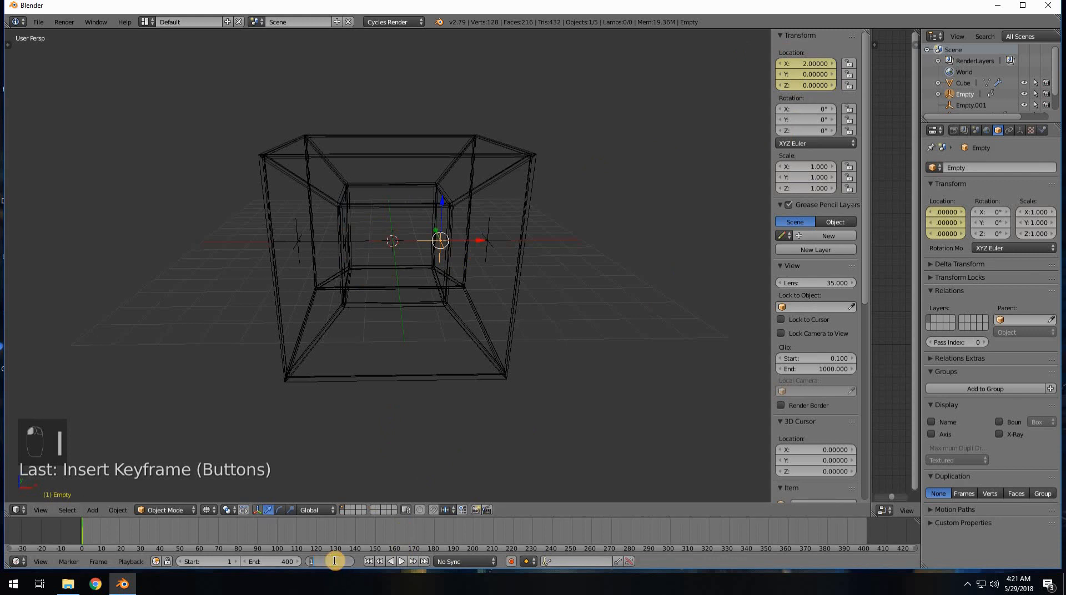
type("100")
key("Return")
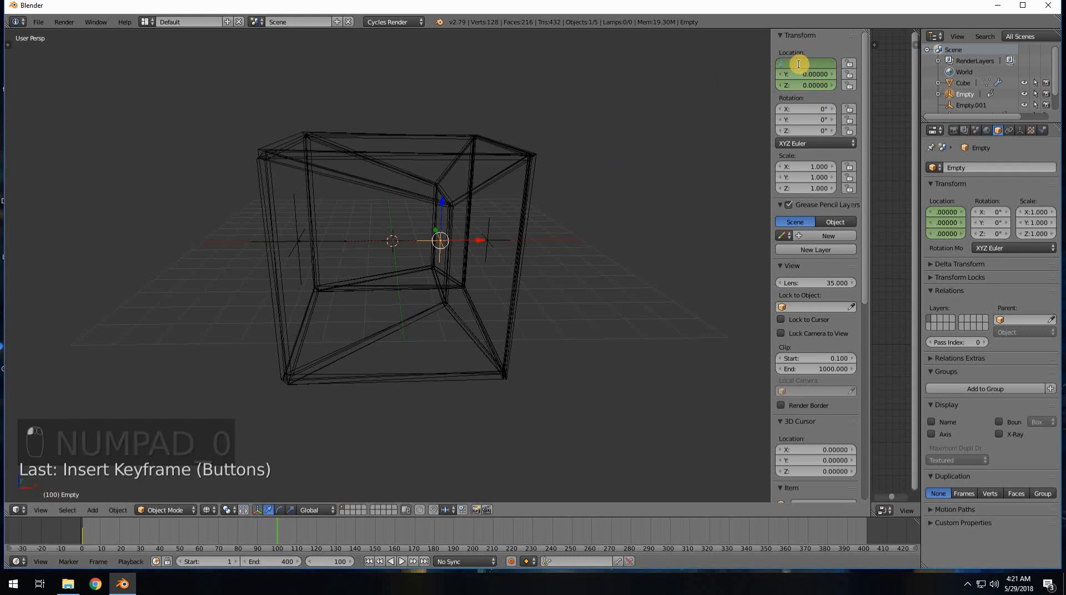
key("Return")
key("i")
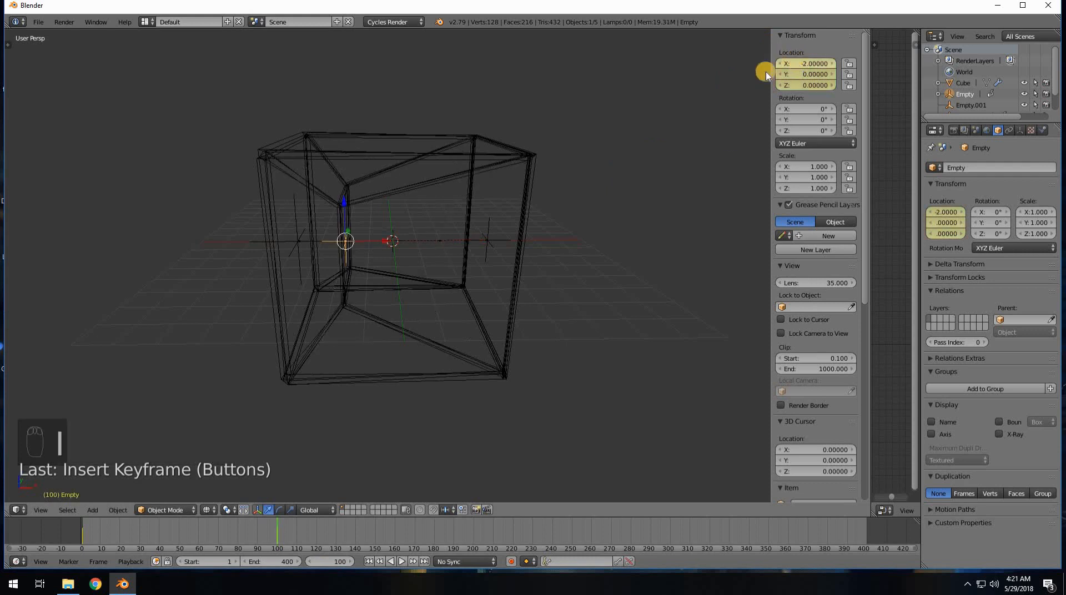
Step: Return to frame 1, select Empty.001, and keyframe its location and scale there
left_click(373, 562)
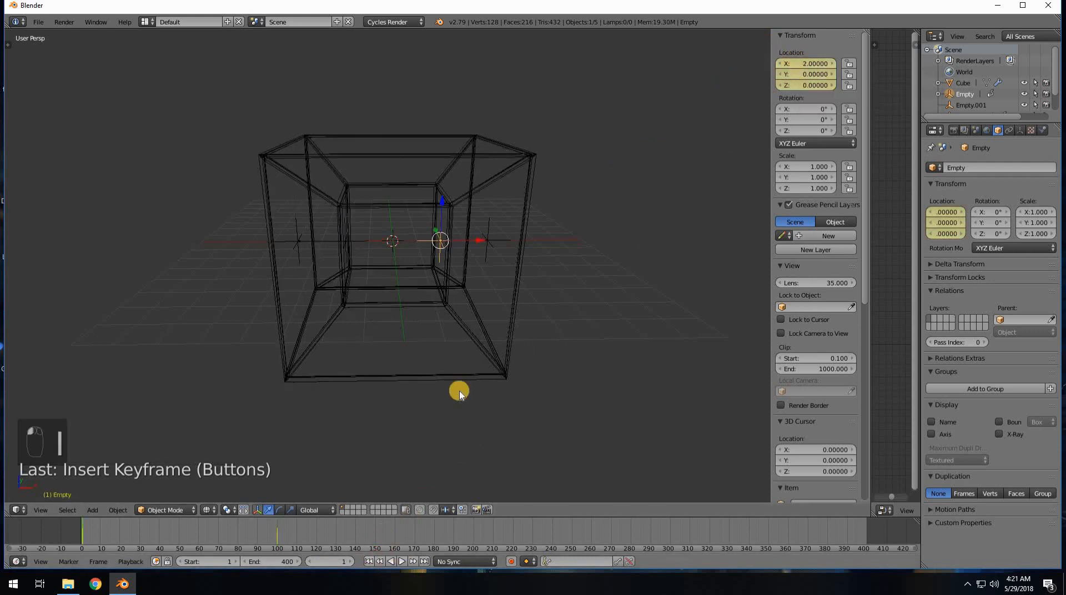
right_click(486, 228)
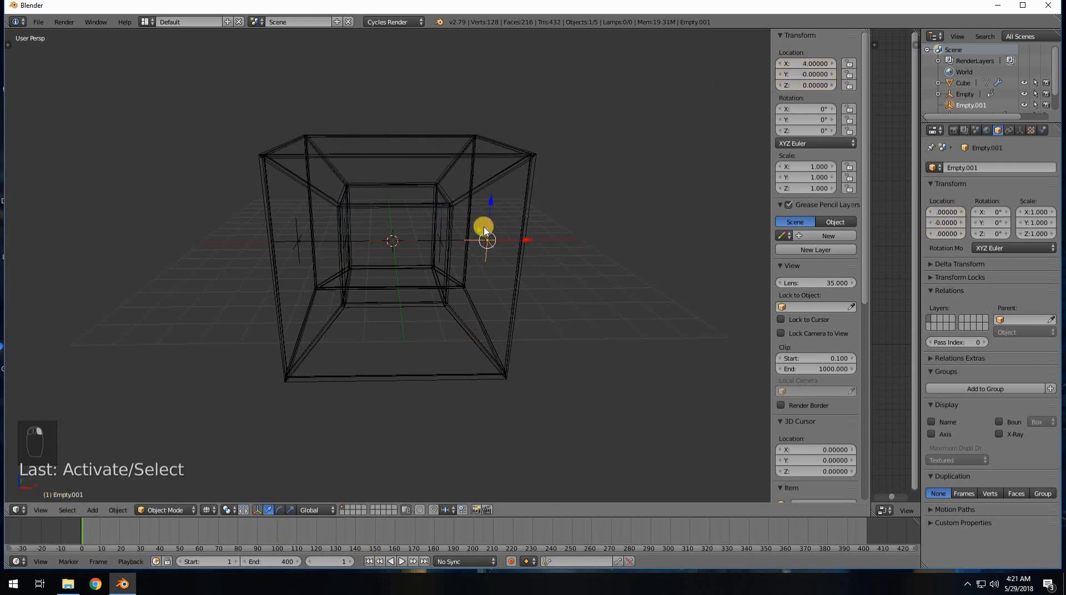
right_click(438, 242)
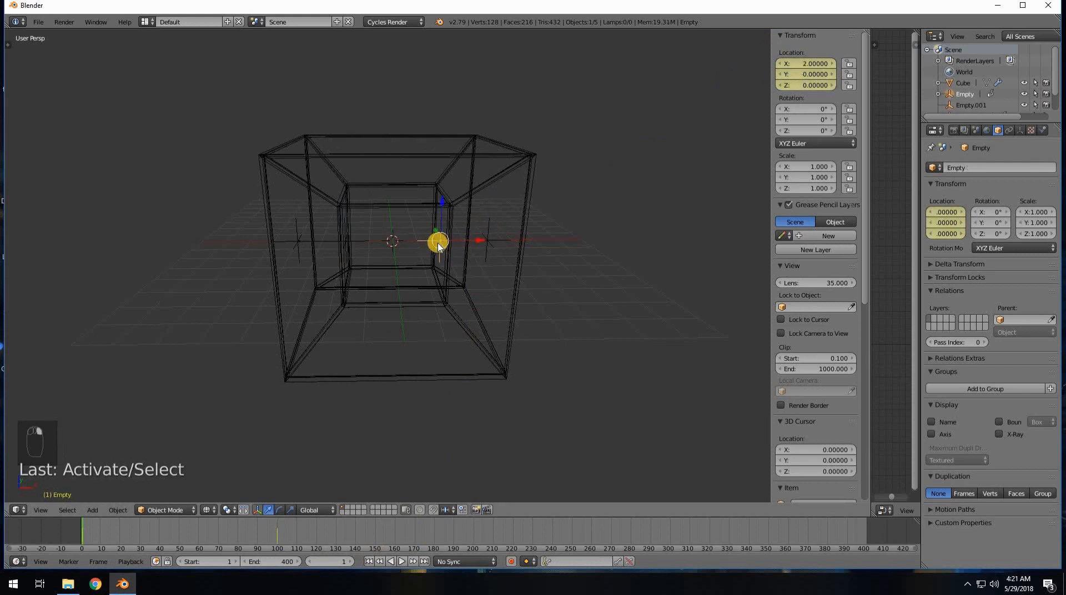
right_click(490, 240)
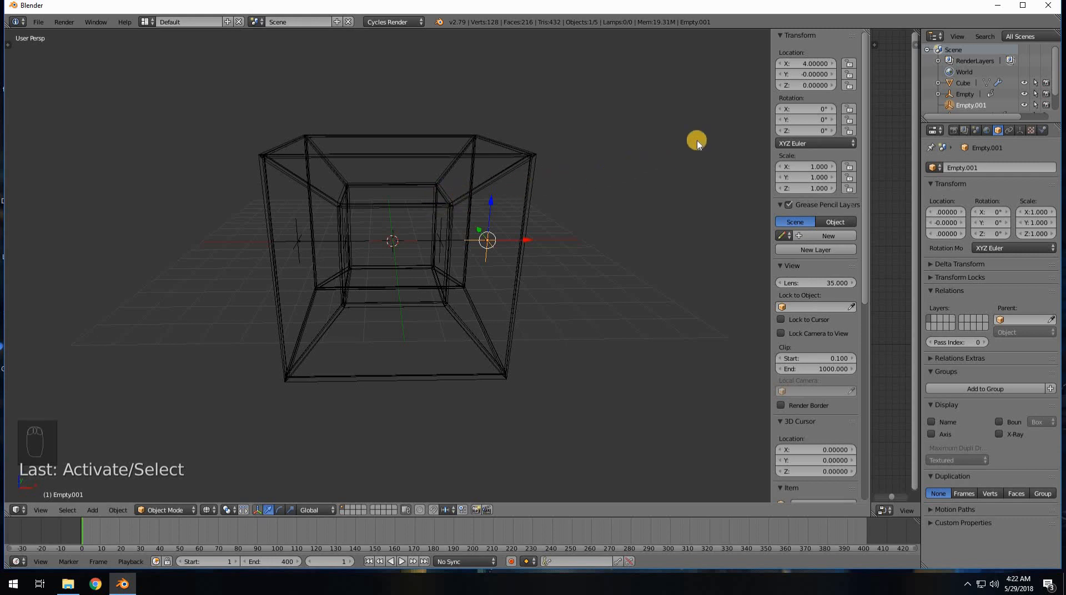
key("i")
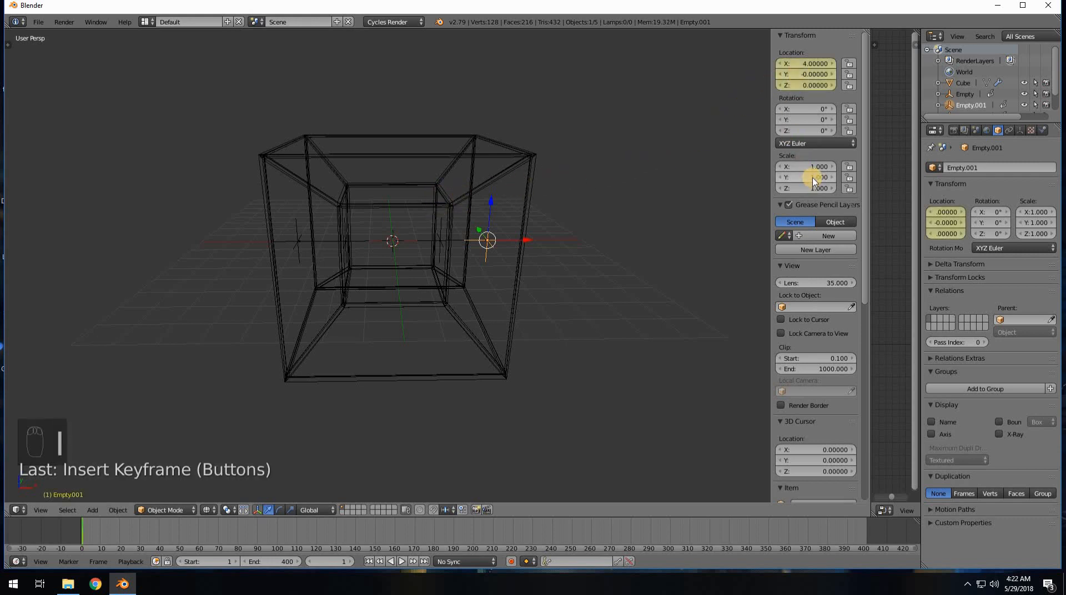
key("i")
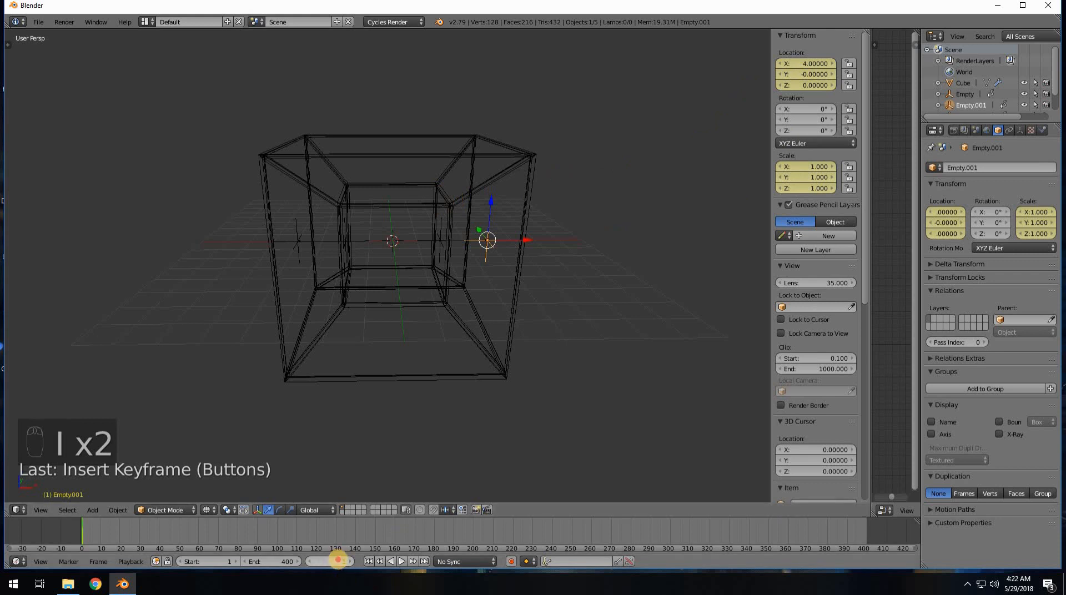
Step: Set the X location of Empty.001 to 2 at frame 100
left_click(337, 561)
type("100")
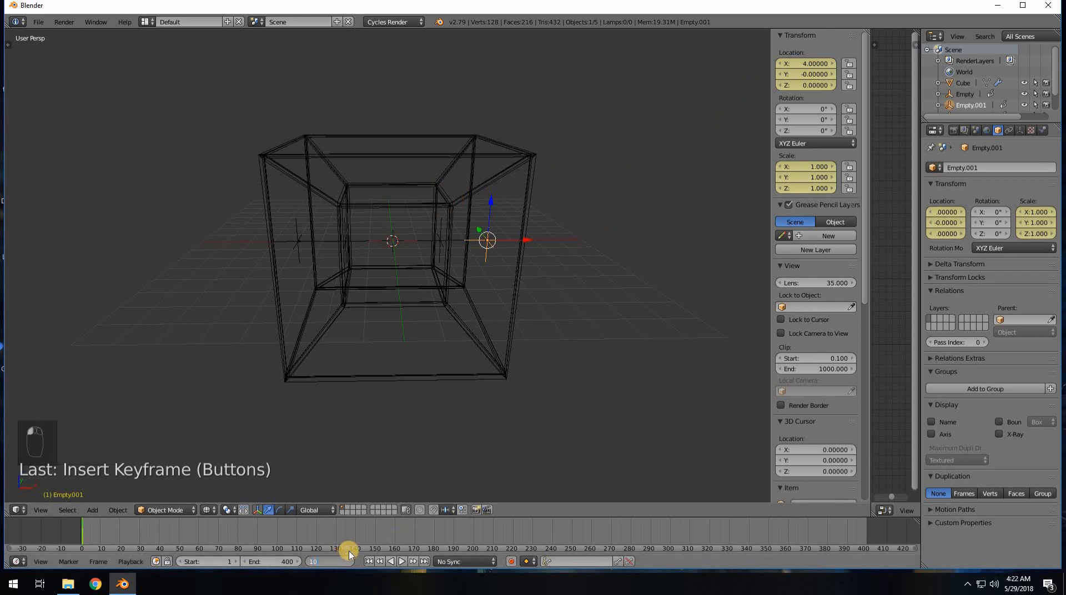
key("Return")
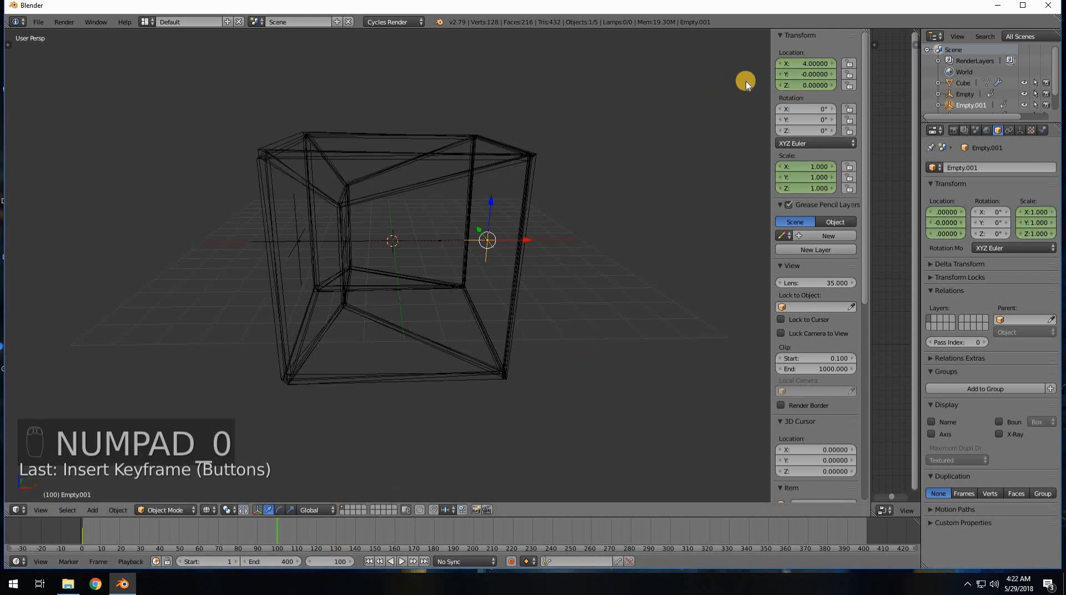
left_click(799, 64)
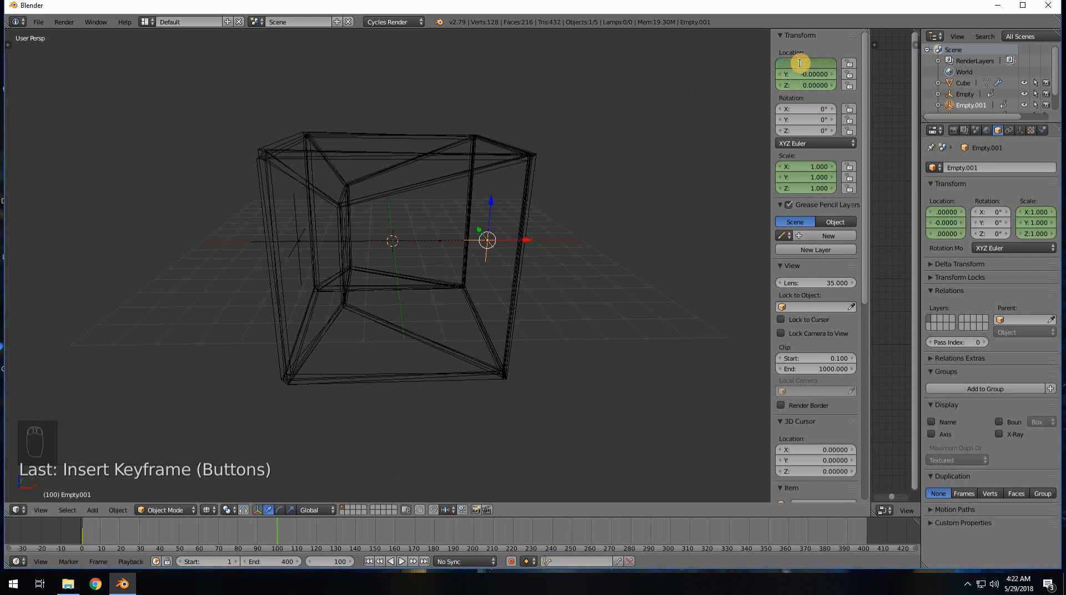
type("2")
key("Return")
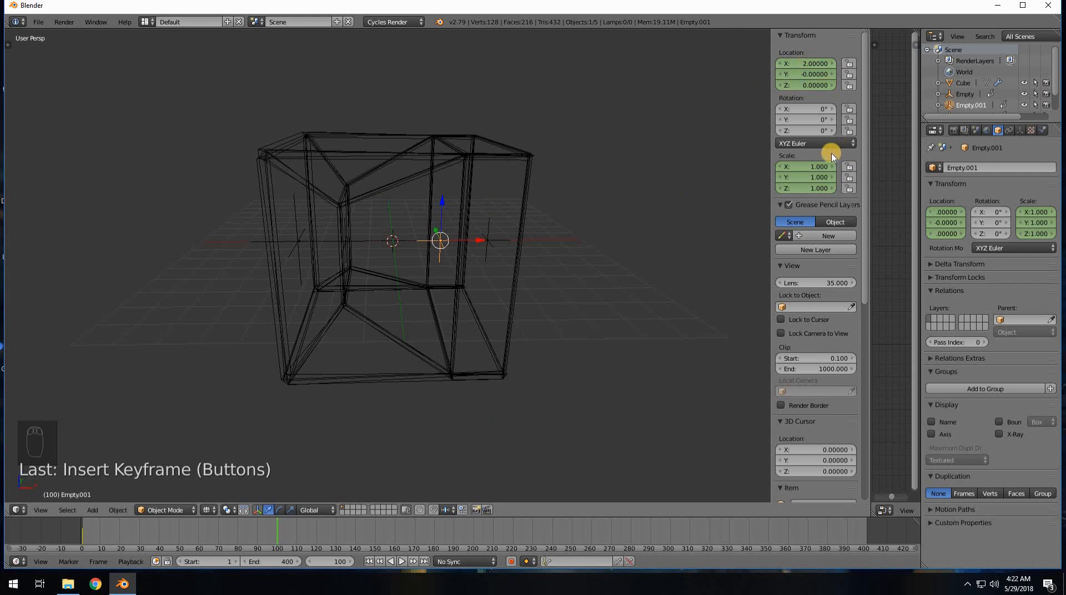
Step: Set the scale of Empty.001 to 0.5 on all three axes and keyframe its location and scale at frame 100
left_click(812, 166)
left_click(811, 166)
type(".5")
key("Tab")
type(".5")
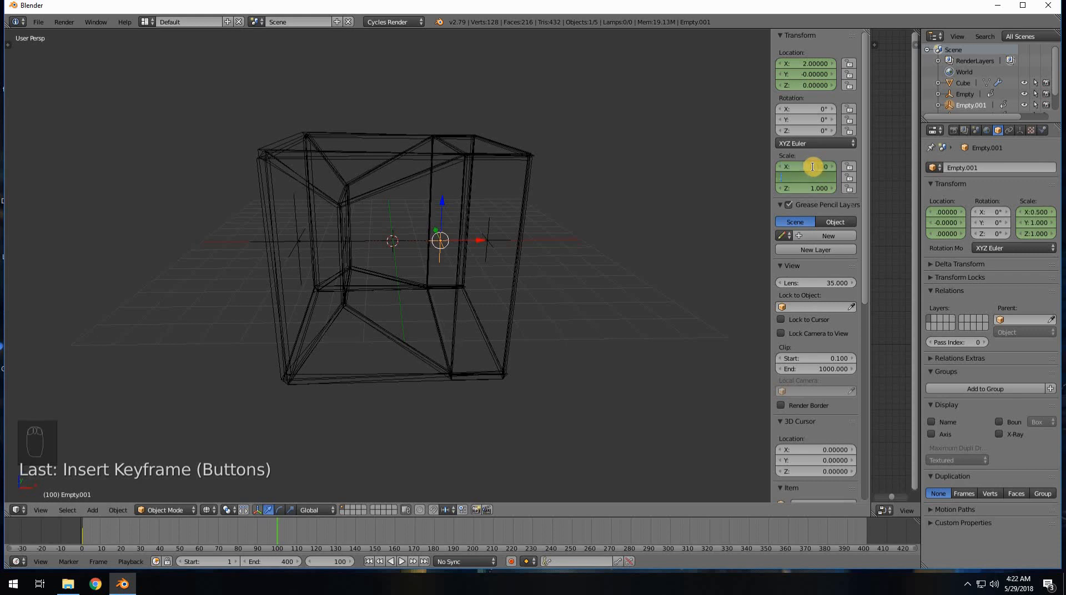
key("Tab")
type(".5")
key("Return")
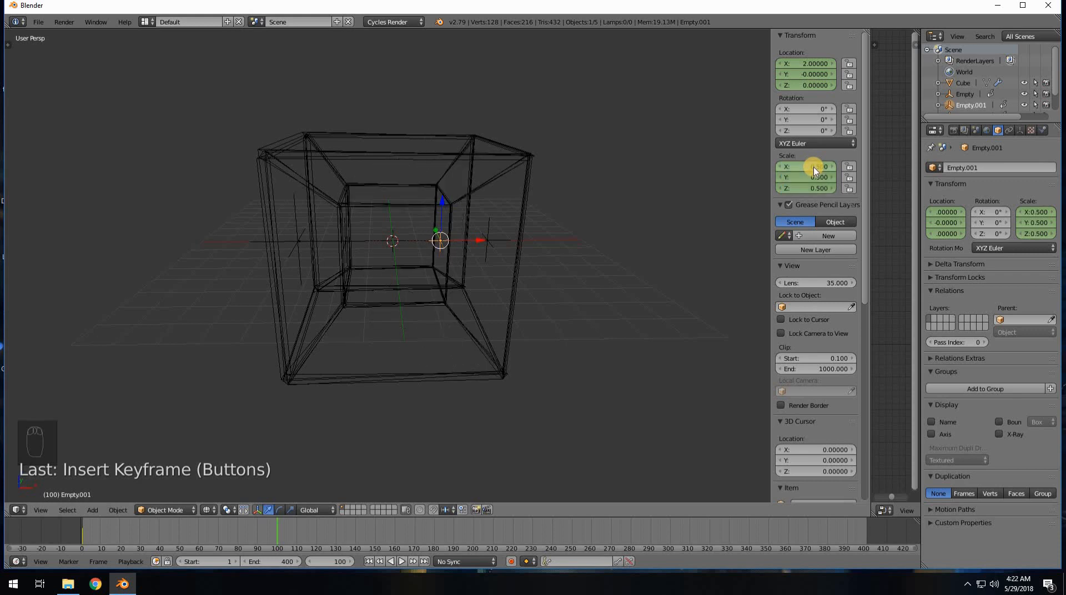
key("i")
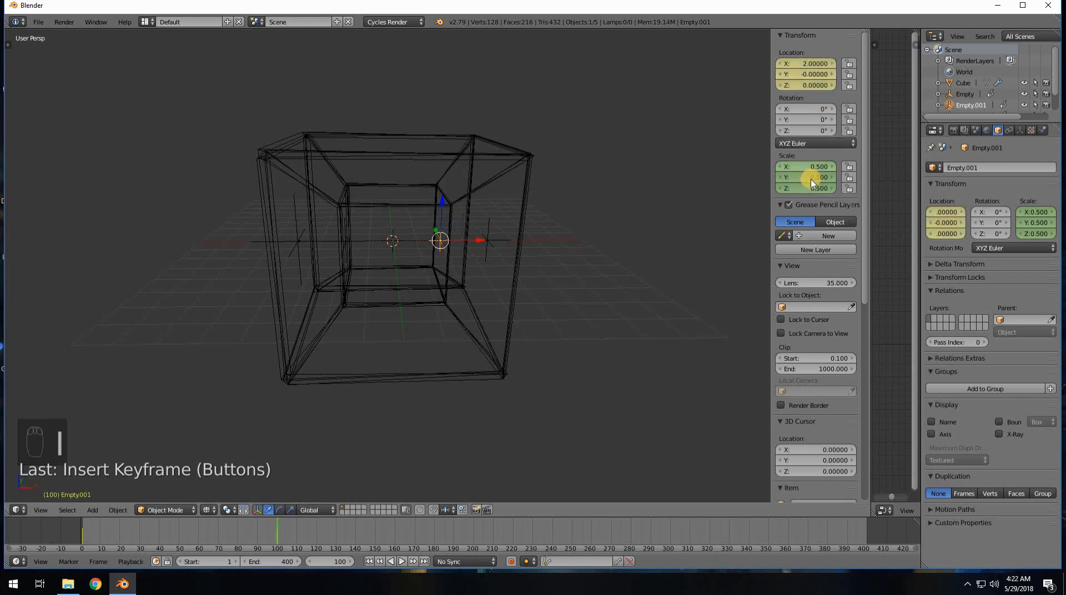
key("i")
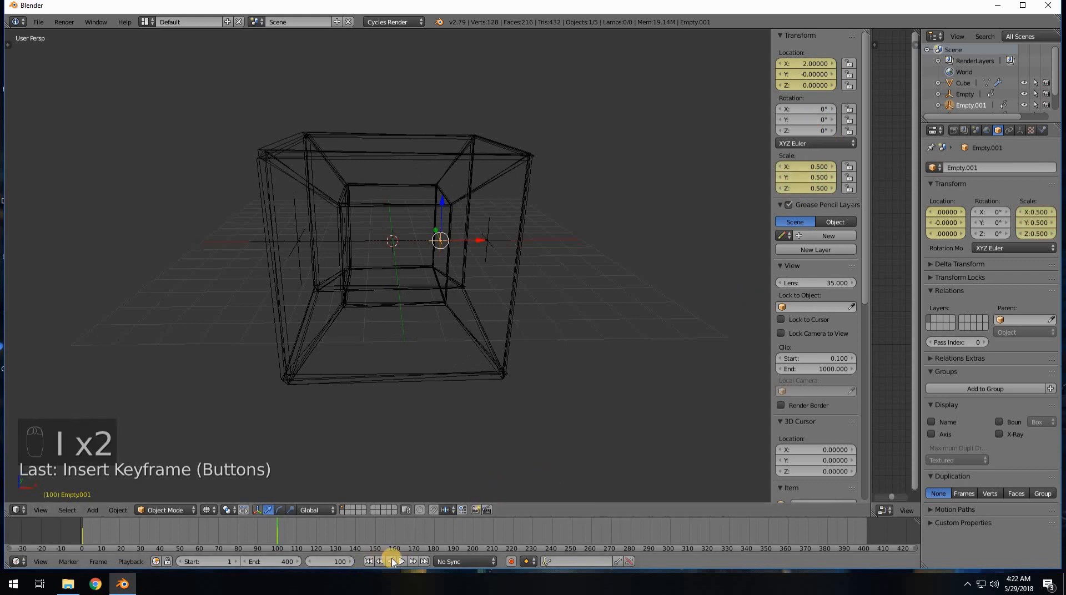
Step: Play the animation from the first frame, set its end frame to 100 so it loops, and stop the playback
left_click(368, 562)
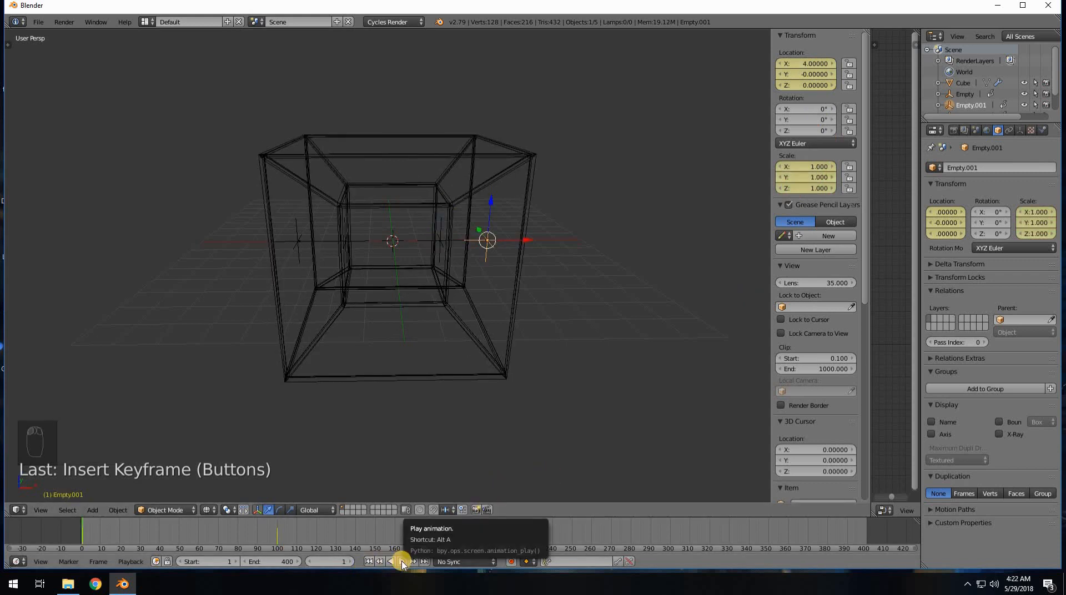
left_click(402, 561)
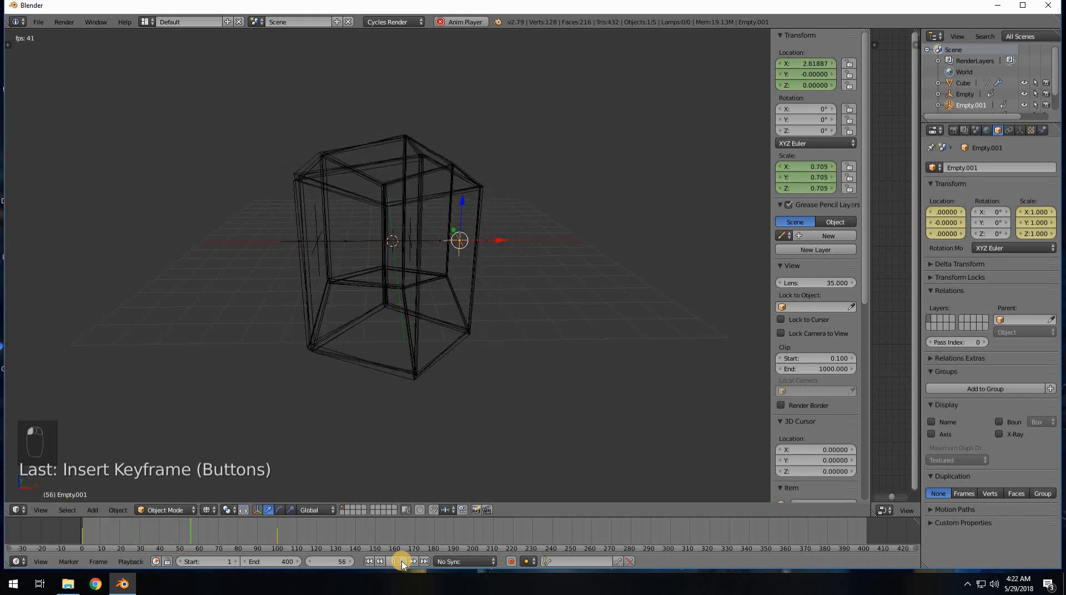
left_click(338, 562)
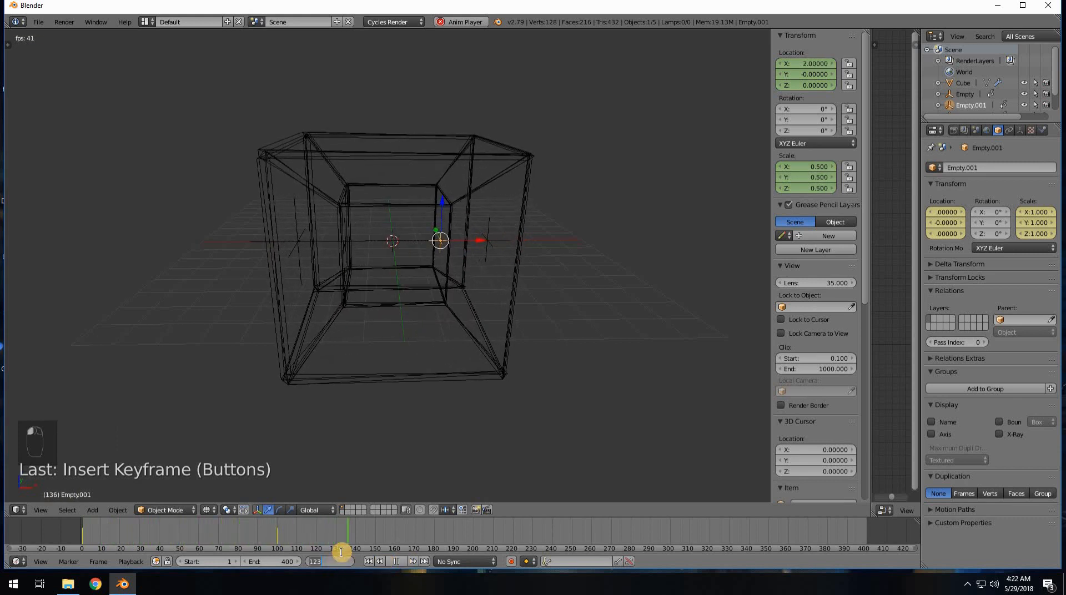
type("100")
key("Return")
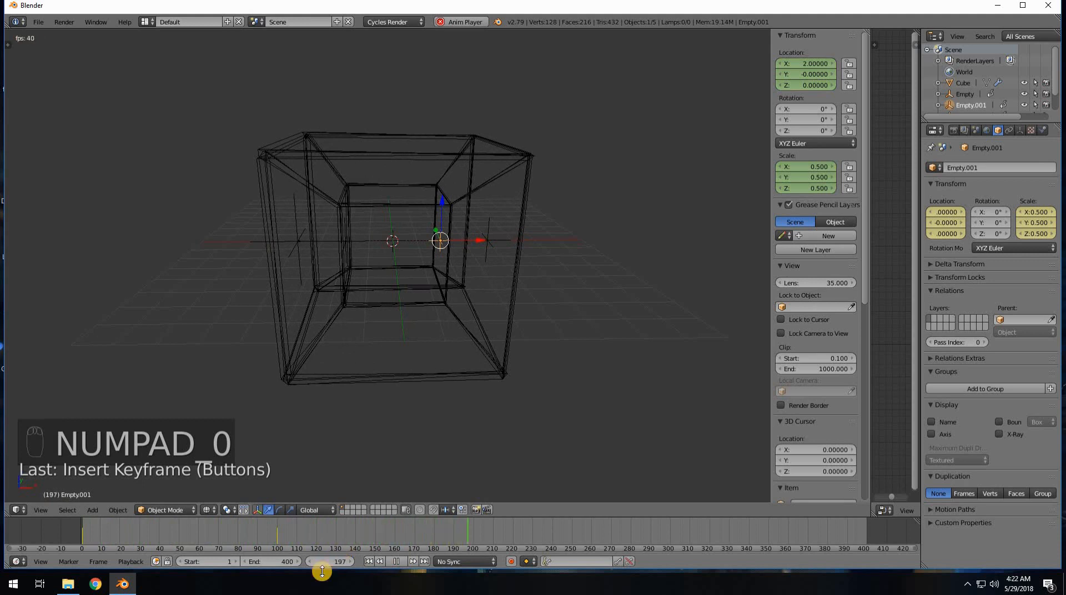
left_click(280, 563)
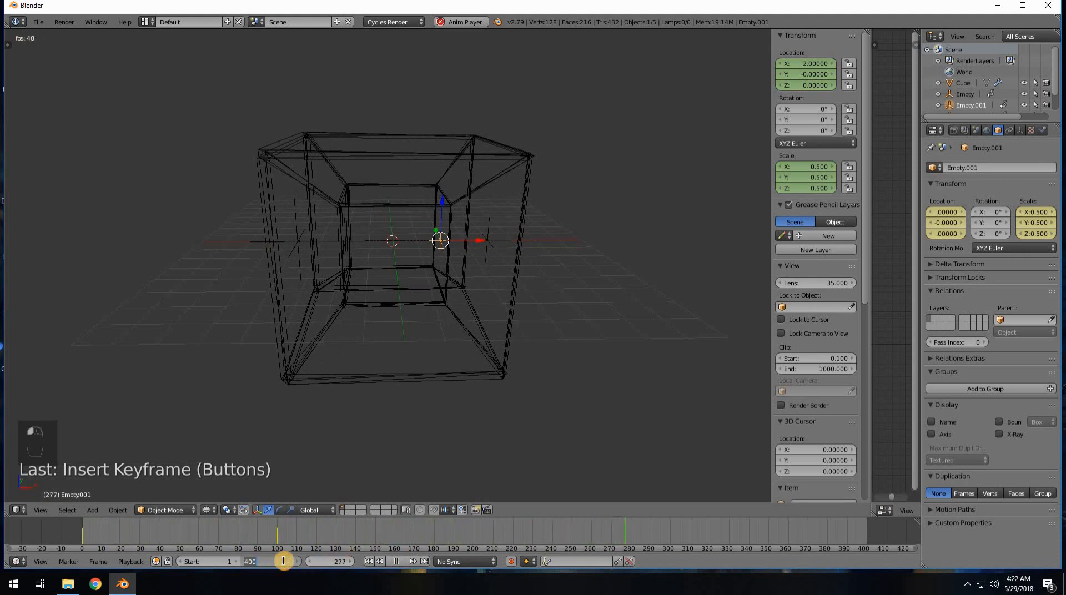
type("100")
key("Return")
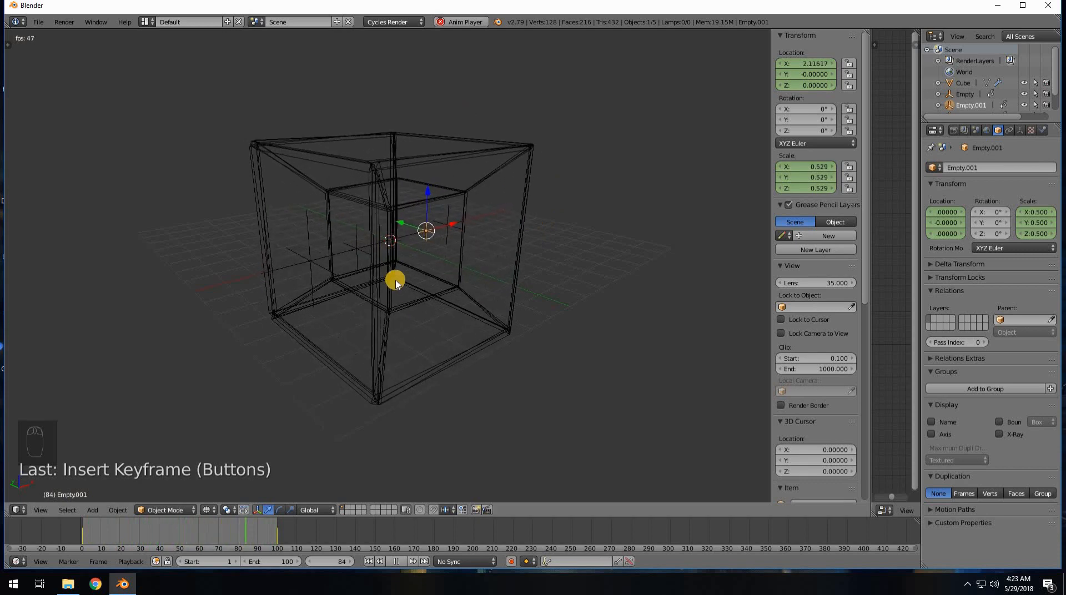
left_click(393, 560)
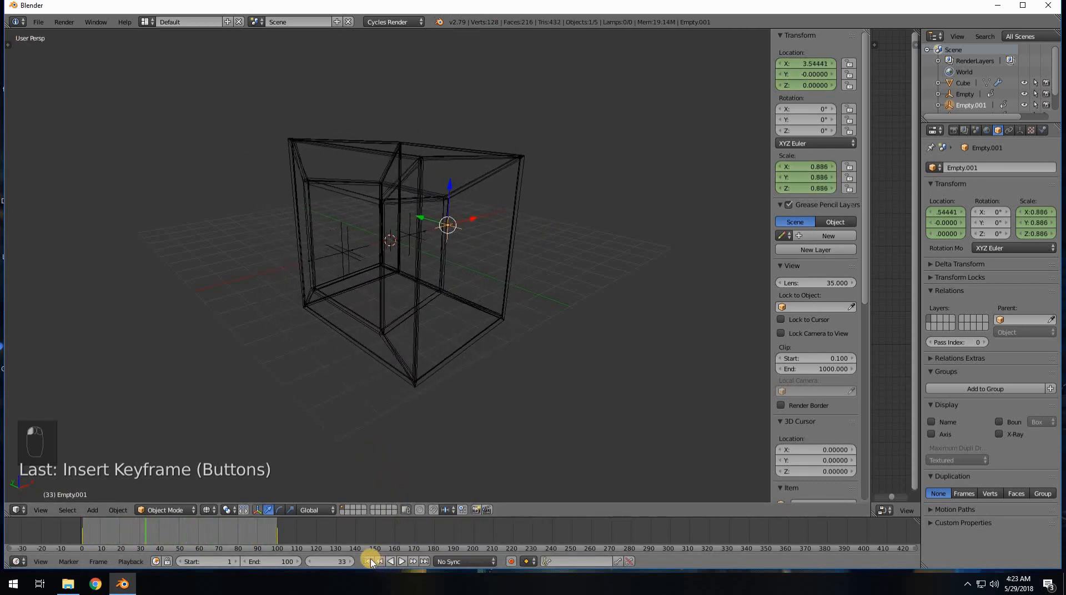
Step: Return to the first frame and extend the animation's end frame to 400
left_click(369, 561)
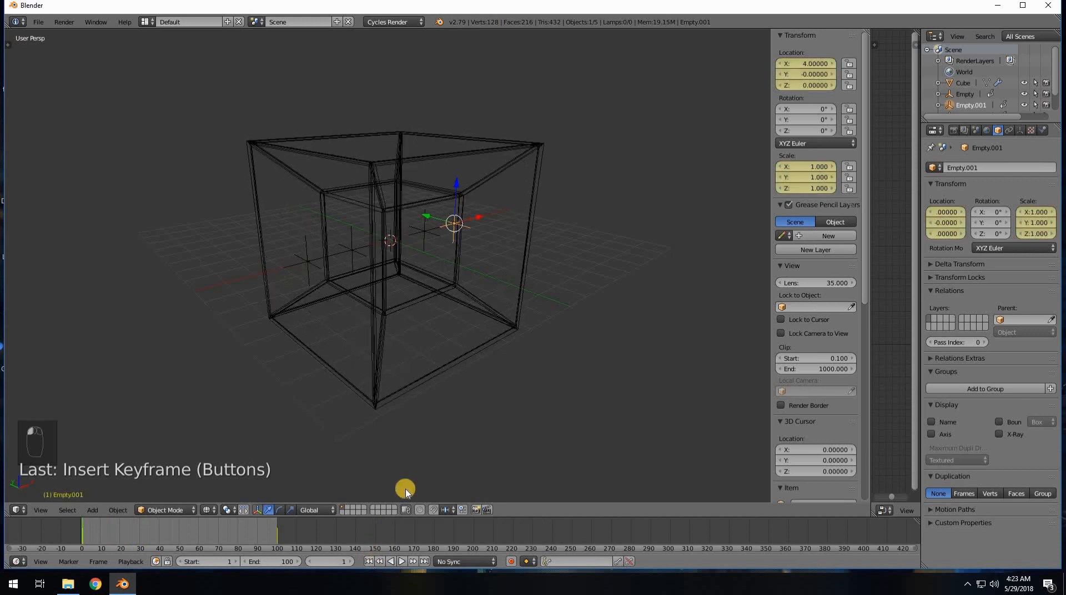
left_click(281, 562)
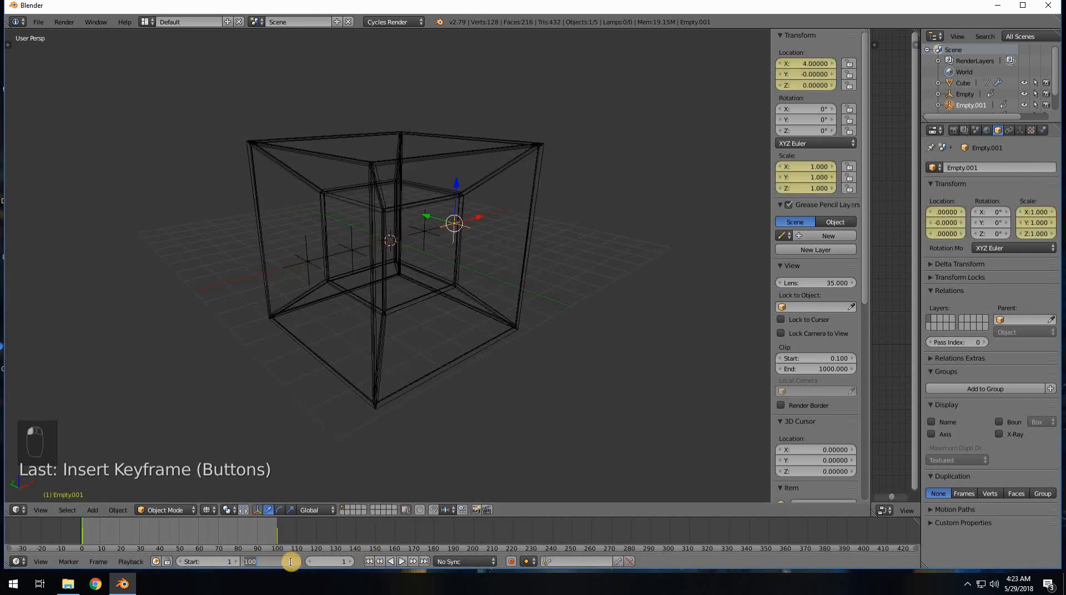
type("400")
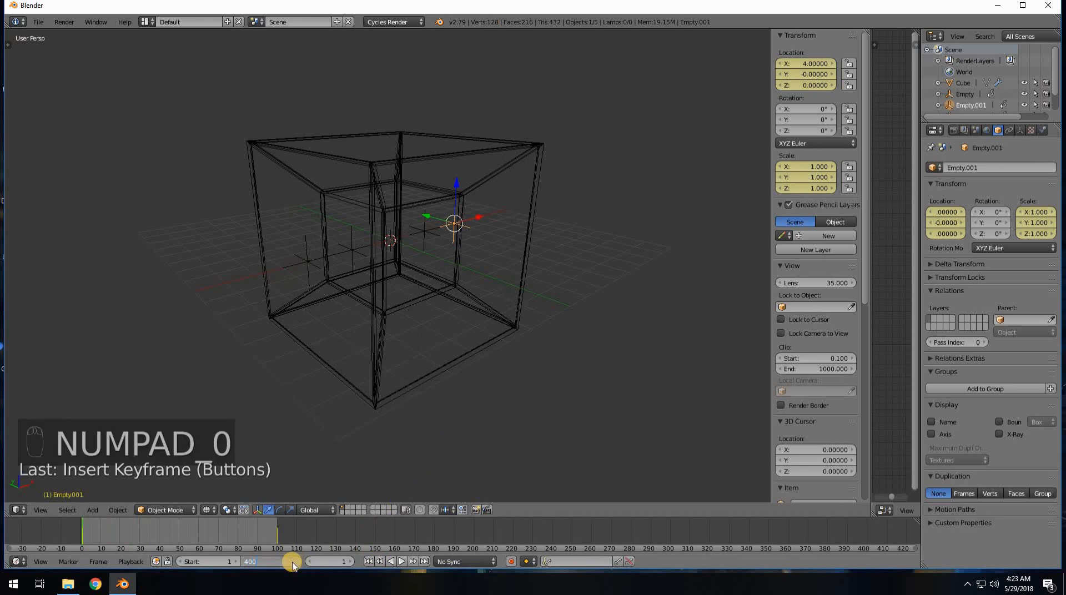
key("Return")
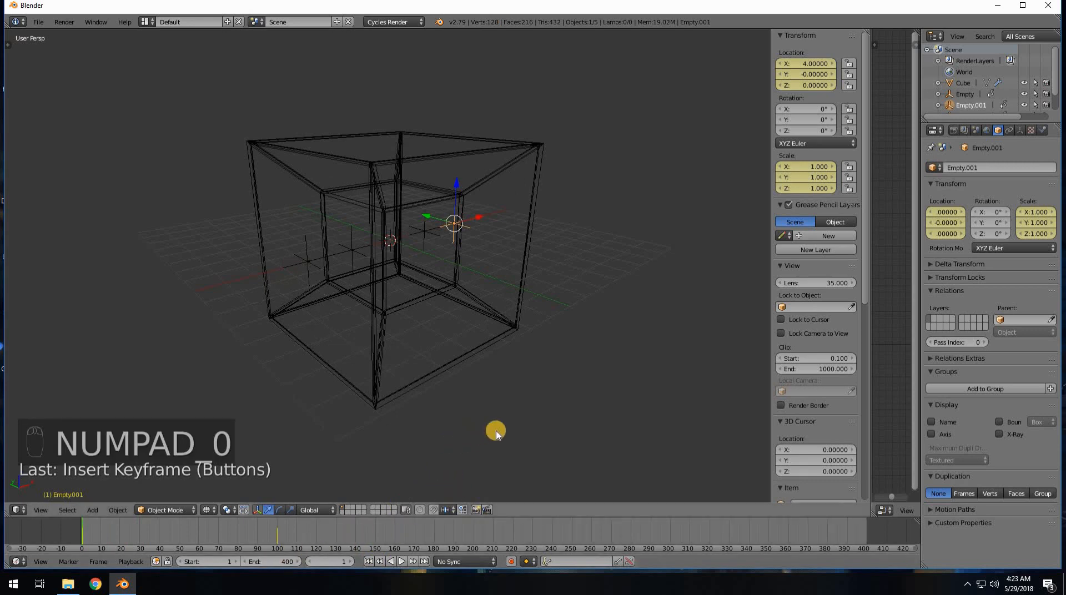
Step: Go to frame 100, select the object Empty, and keyframe its scale there
middle_click_drag(445, 429, 367, 506)
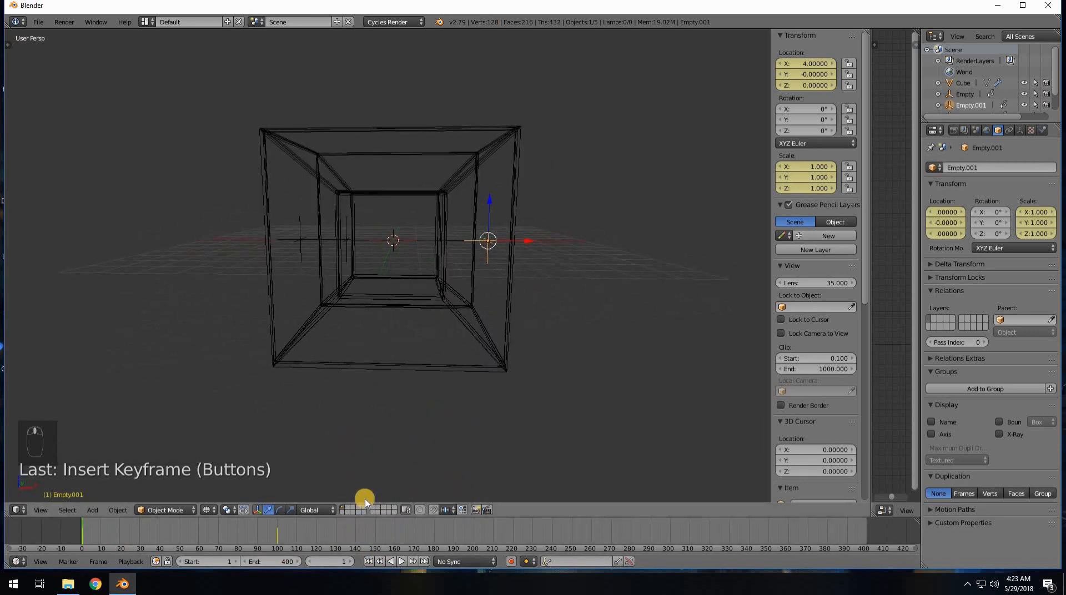
left_click(336, 558)
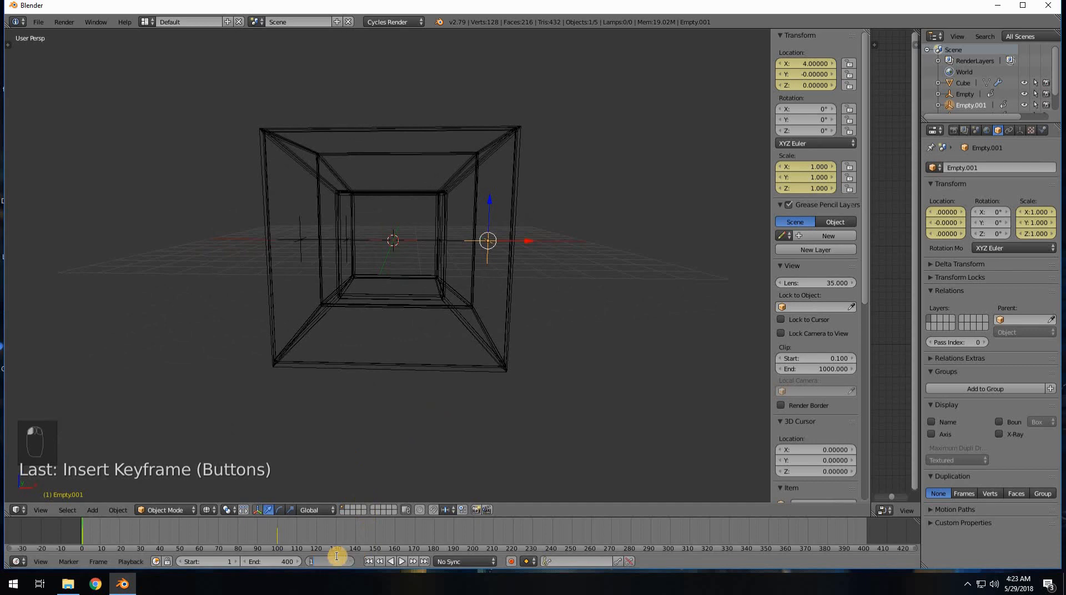
type("100")
key("Return")
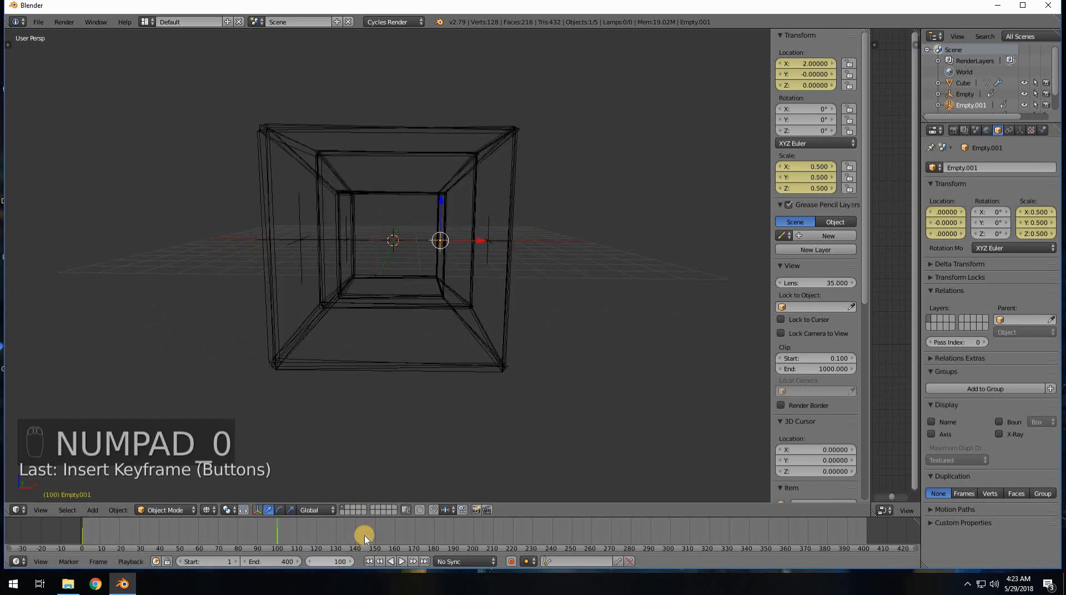
middle_click_drag(393, 325, 374, 286)
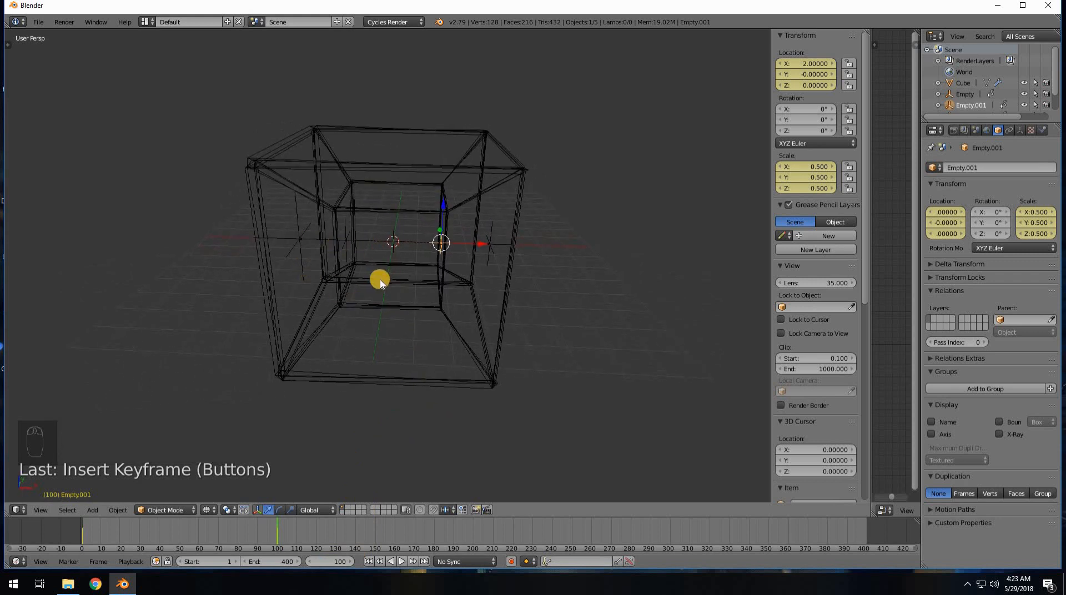
right_click(302, 243)
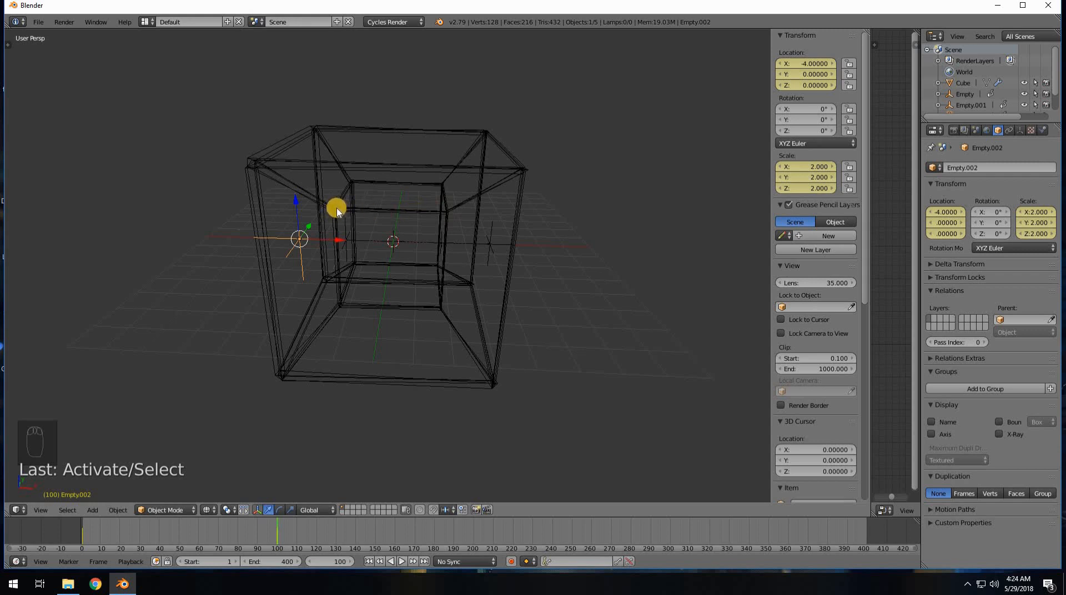
left_click(348, 241)
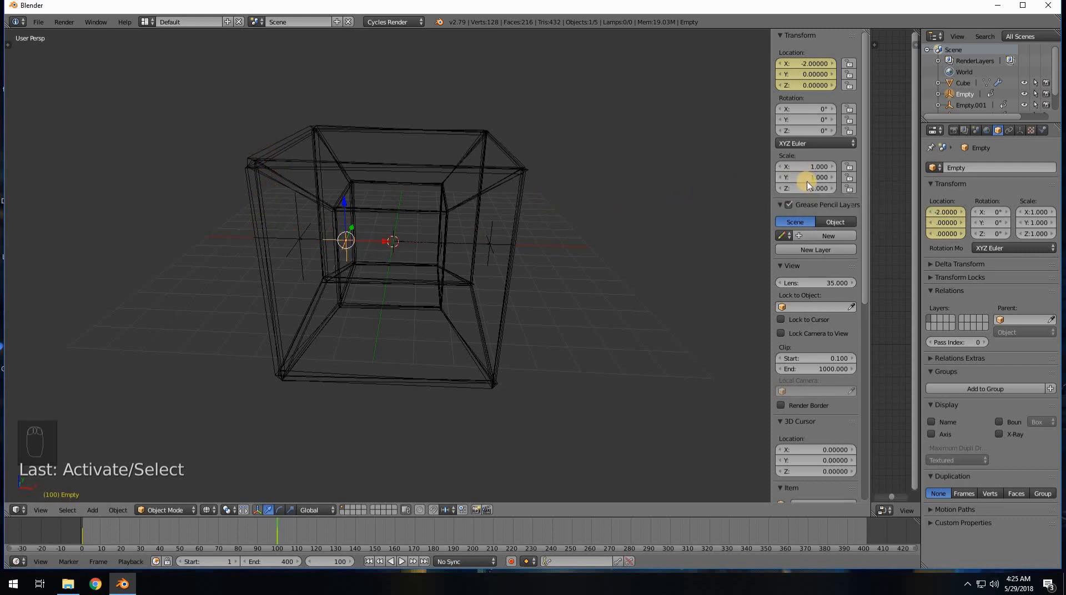
key("i")
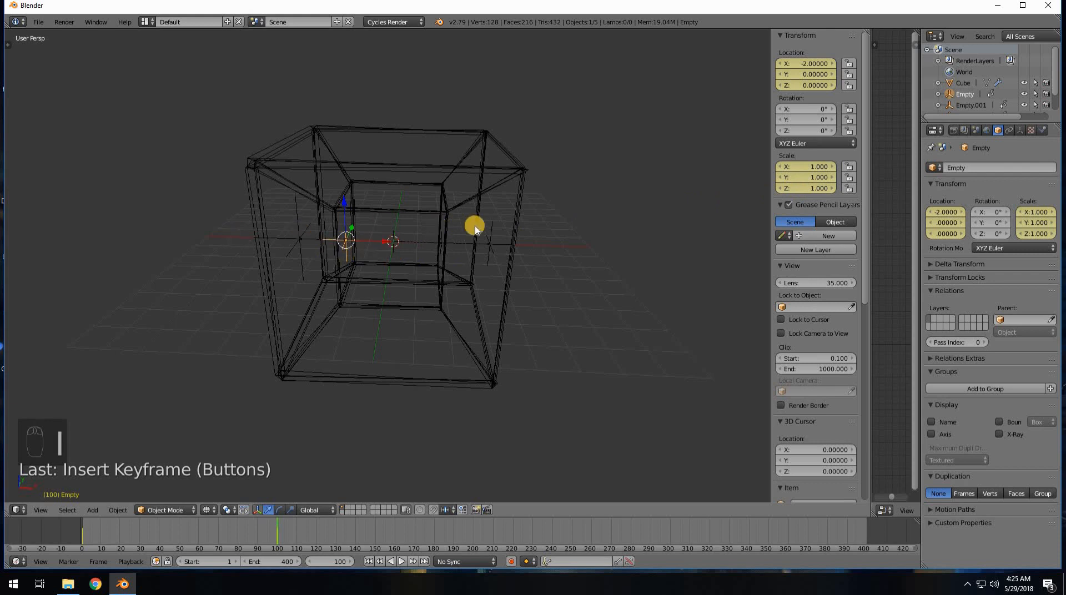
Step: Select Empty.002, move to frame 200, set its X location to 4, and keyframe the location
right_click(297, 239)
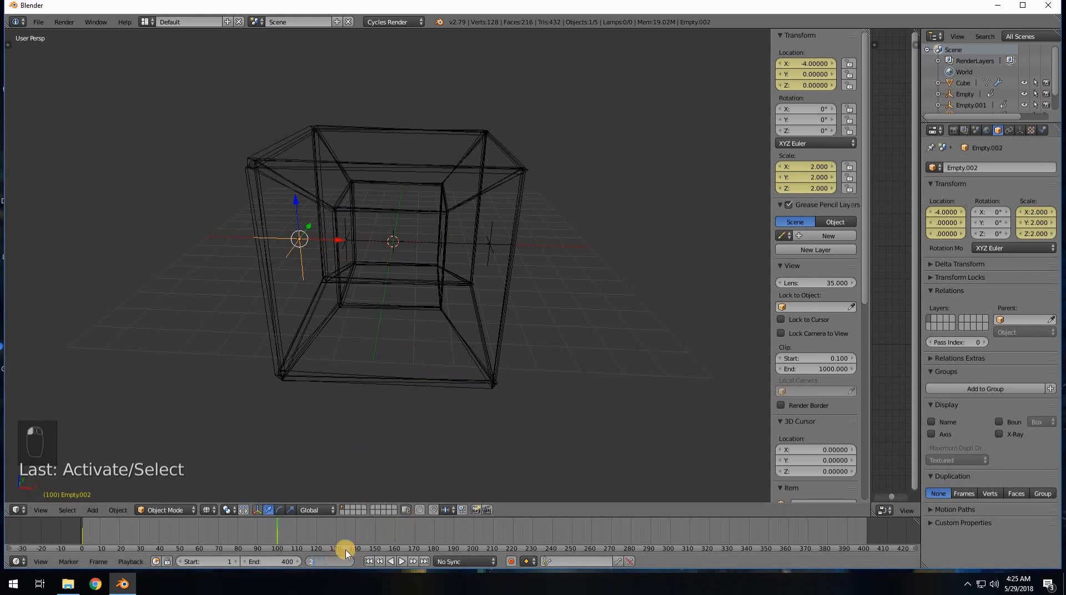
type("00")
key("Return")
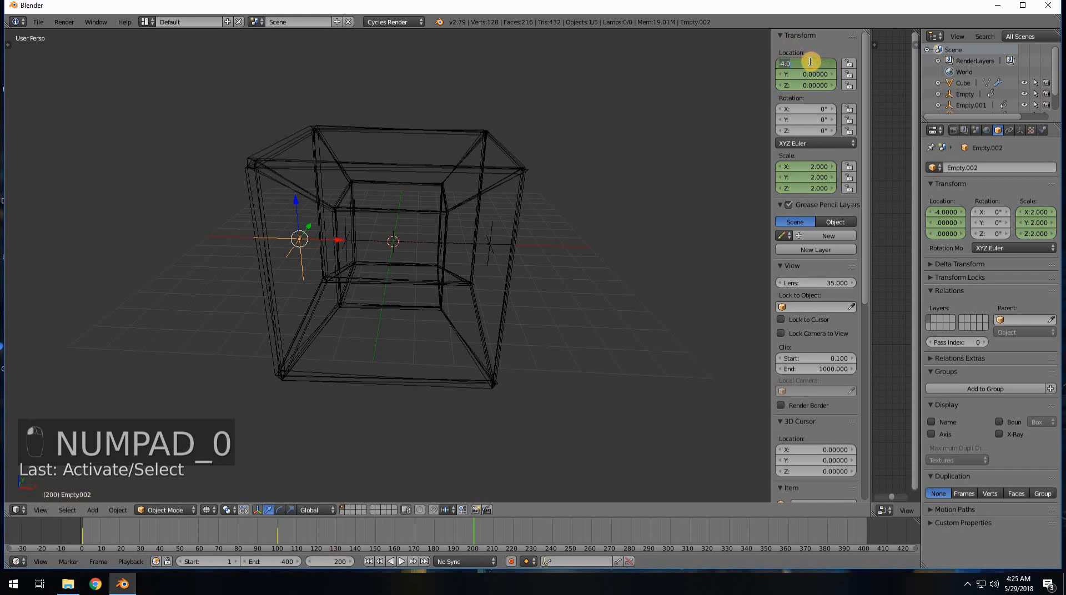
type("4")
key("Return")
key("i")
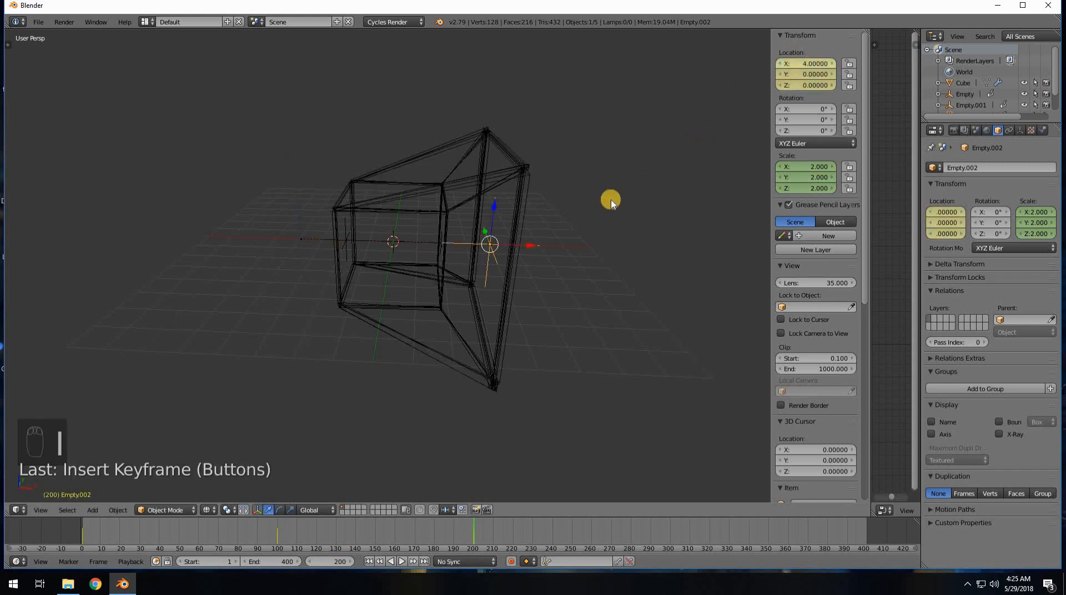
Step: Select the object Empty, set its X location to -4 at frame 200, and keyframe the location
right_click(347, 236)
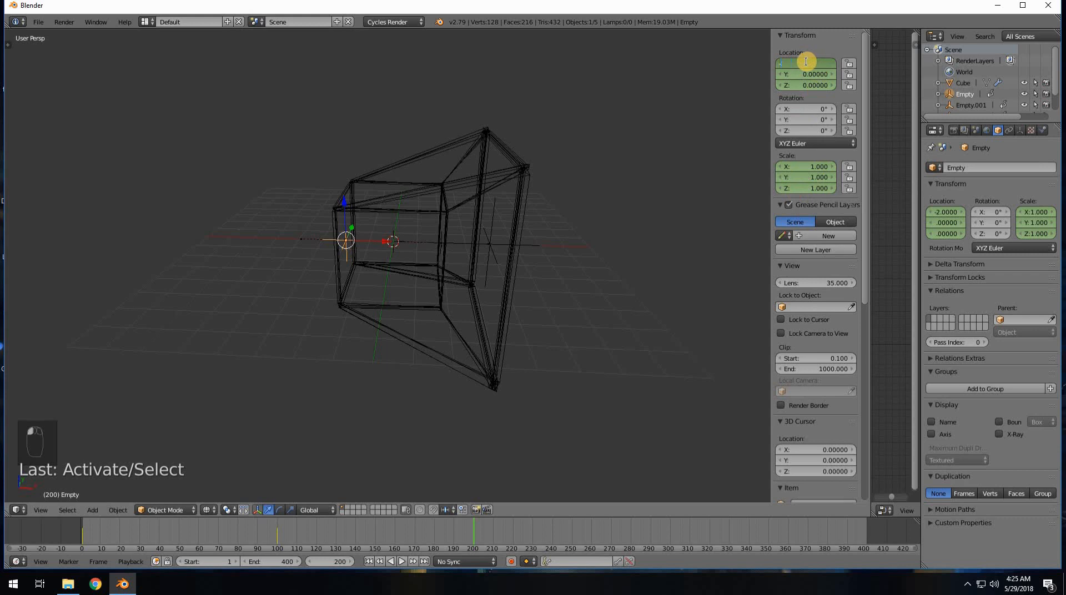
key("Return")
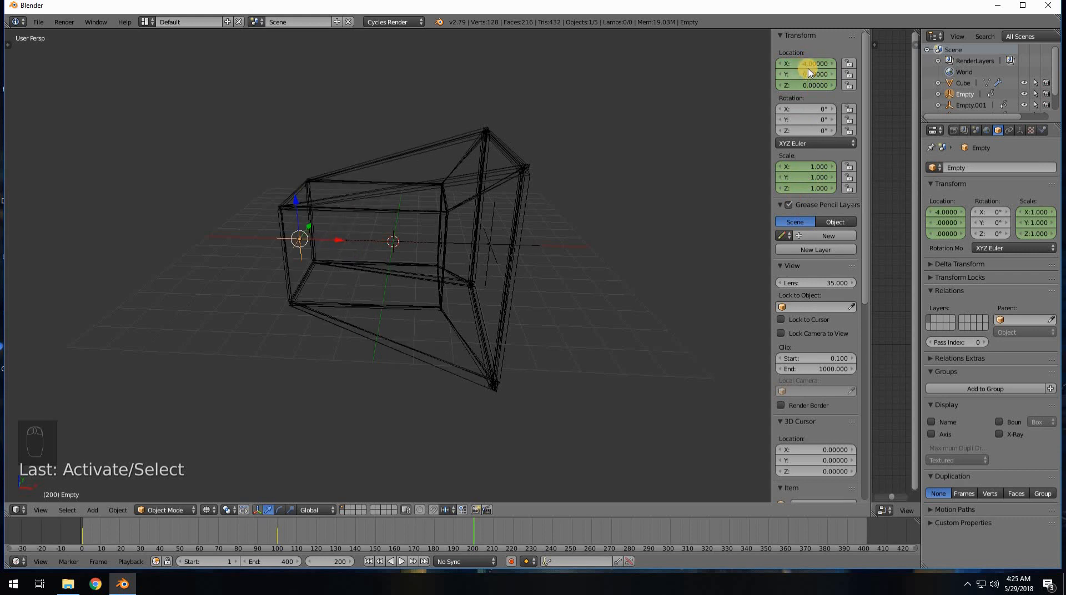
key("i")
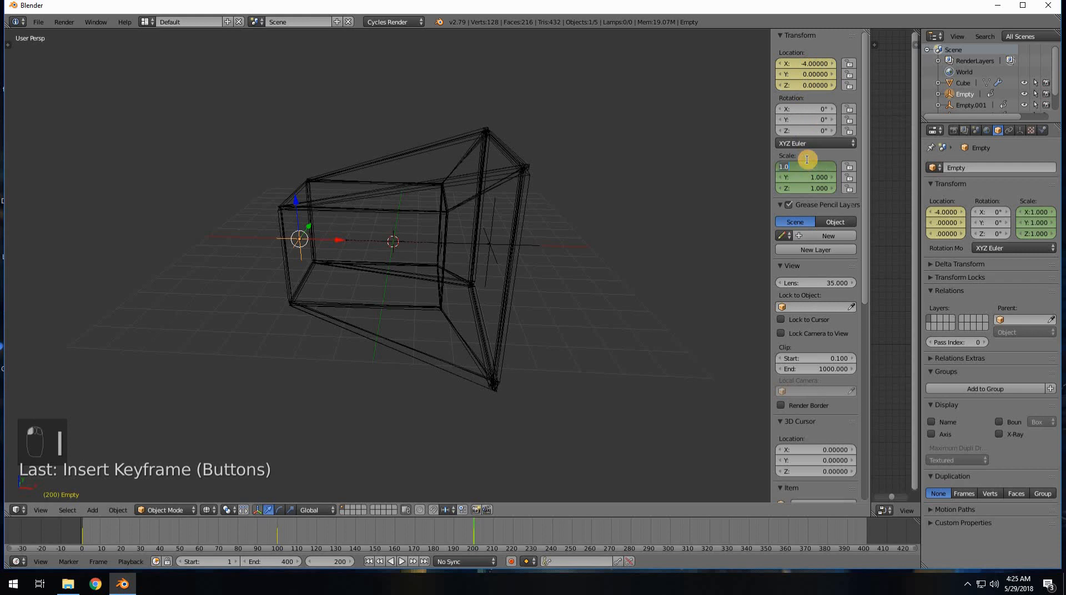
Step: Set the scale of Empty to 2 on all three axes and keyframe it at frame 200
type("2")
key("Tab")
type("2")
key("Tab")
type("2")
key("Tab")
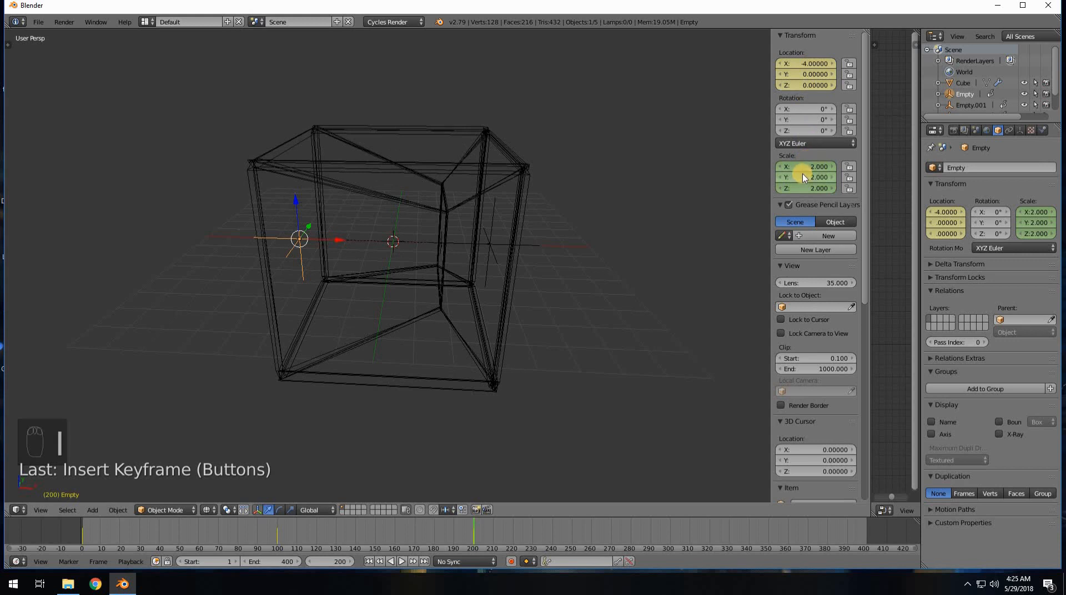
key("i")
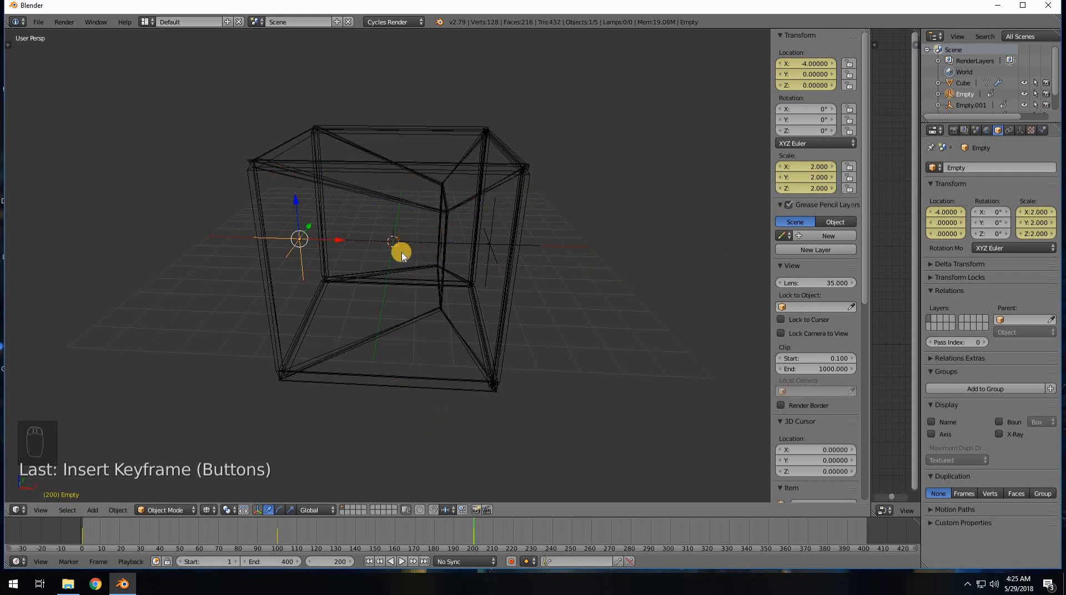
Step: Select Empty.001 at frame 100, move to frame 200, set its X location to -2, and keyframe the location
middle_click_drag(424, 268, 433, 250)
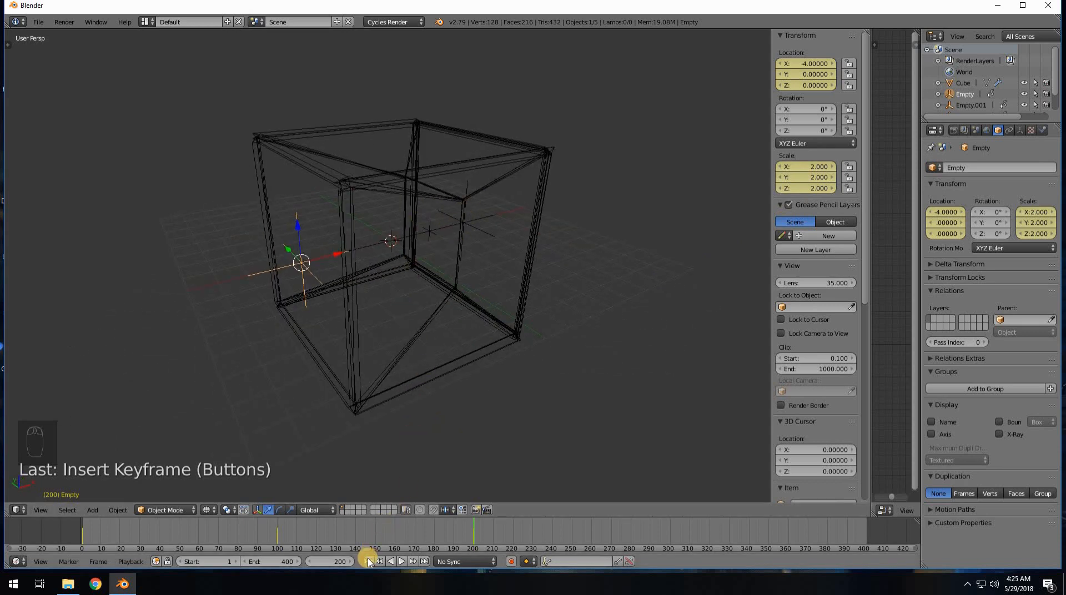
key("Down")
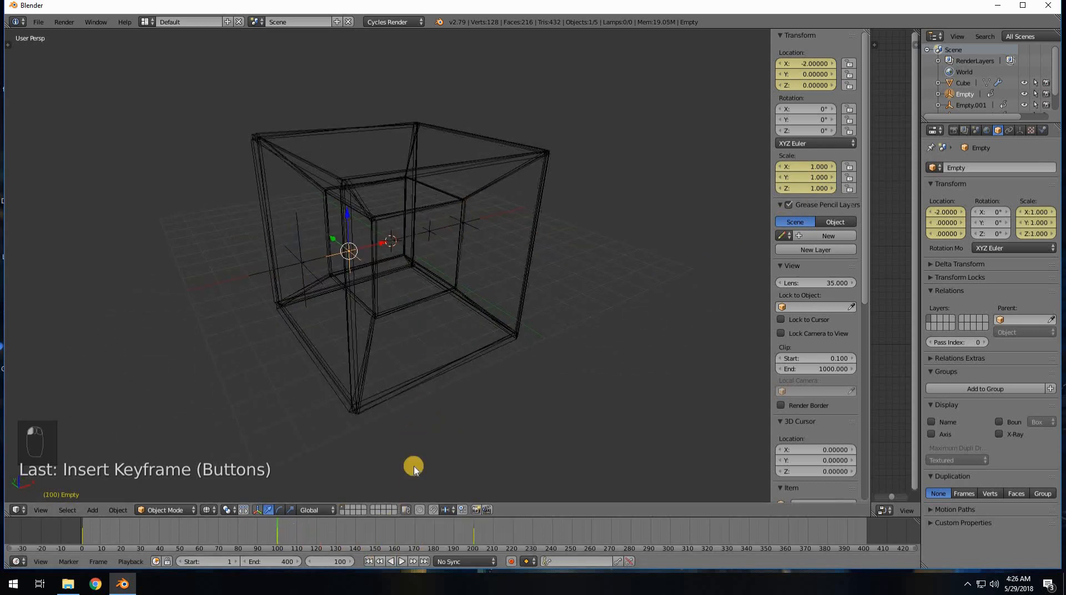
middle_click_drag(444, 431, 444, 227)
right_click(439, 233)
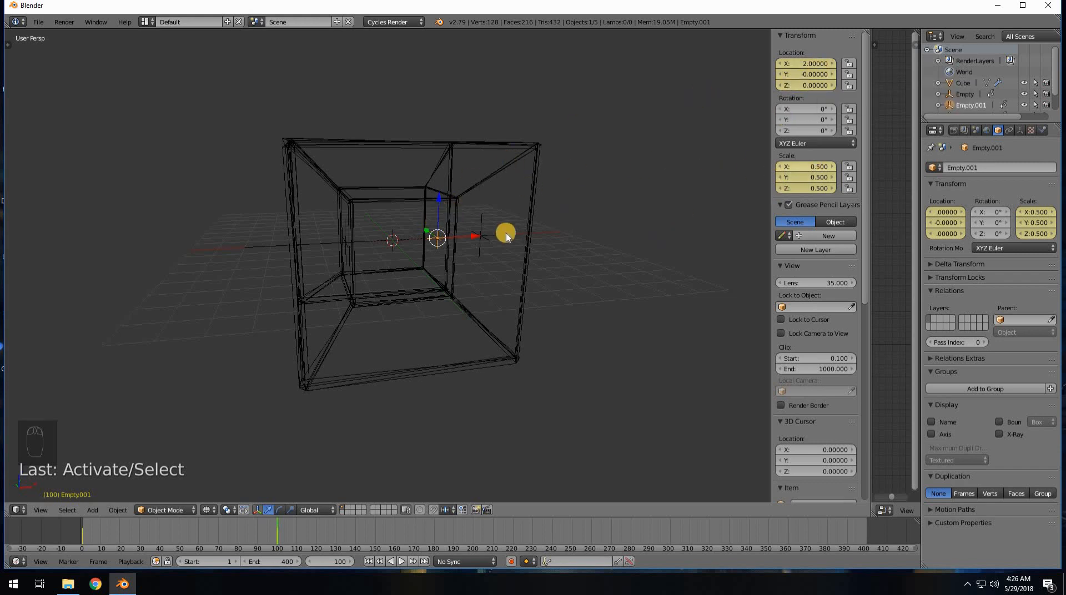
left_click(323, 562)
type("200")
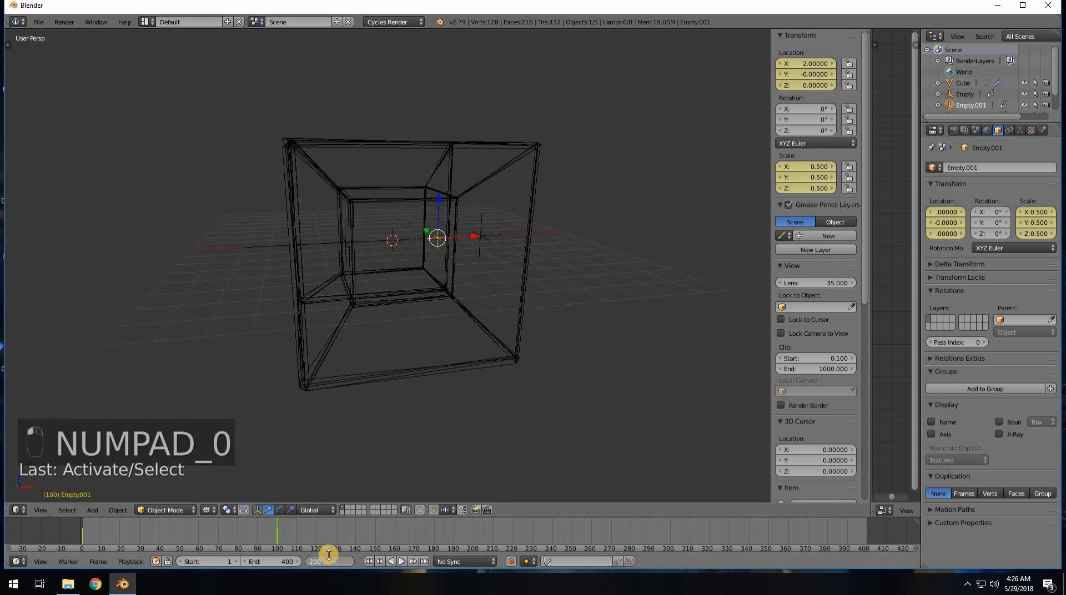
key("Return")
left_click(798, 58)
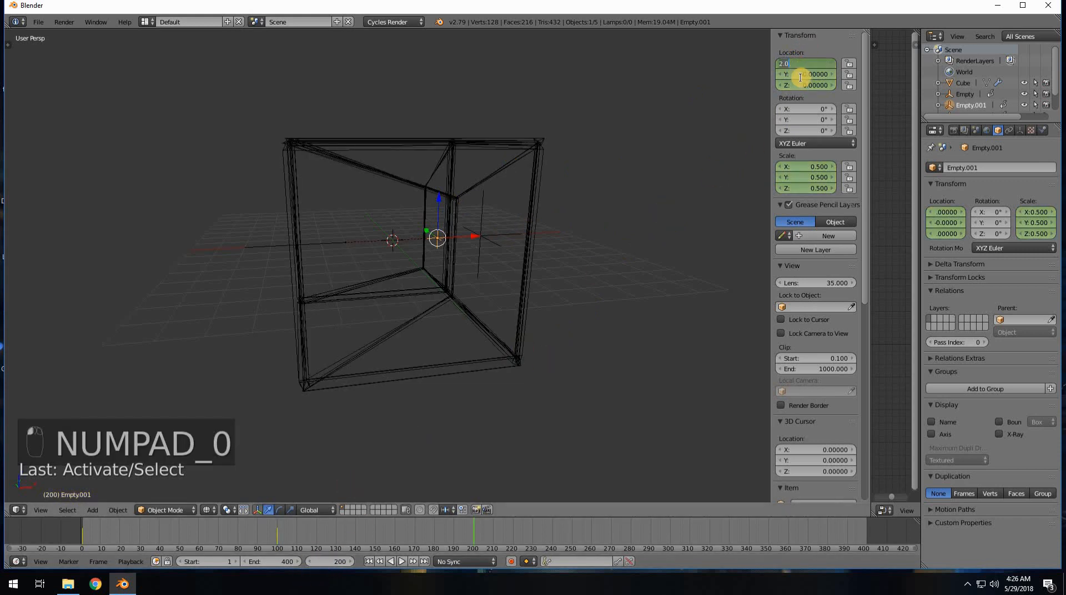
key("BackSpace")
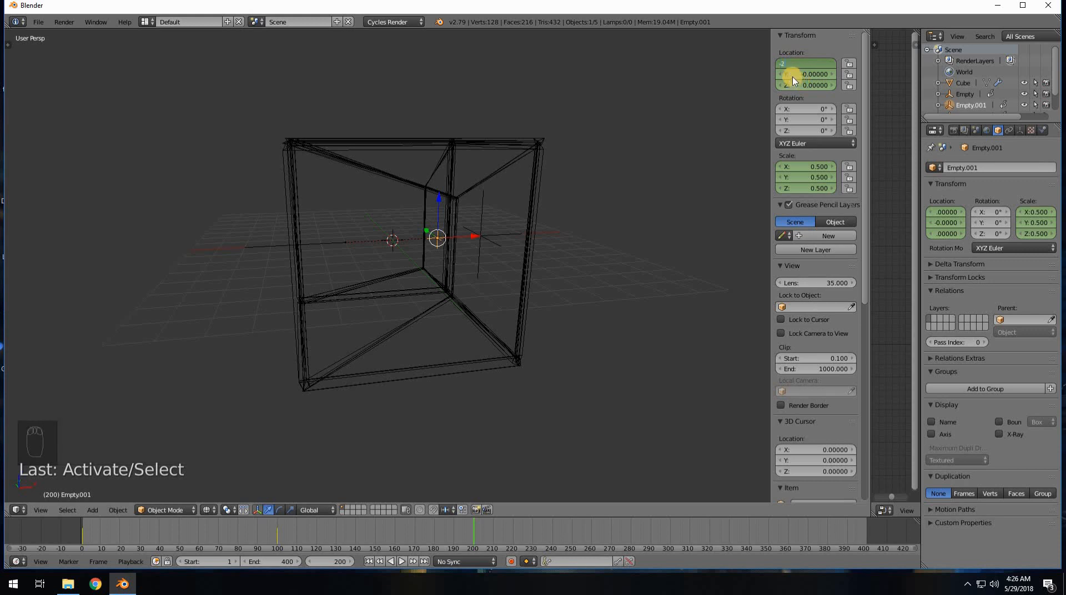
type("-2")
key("Return")
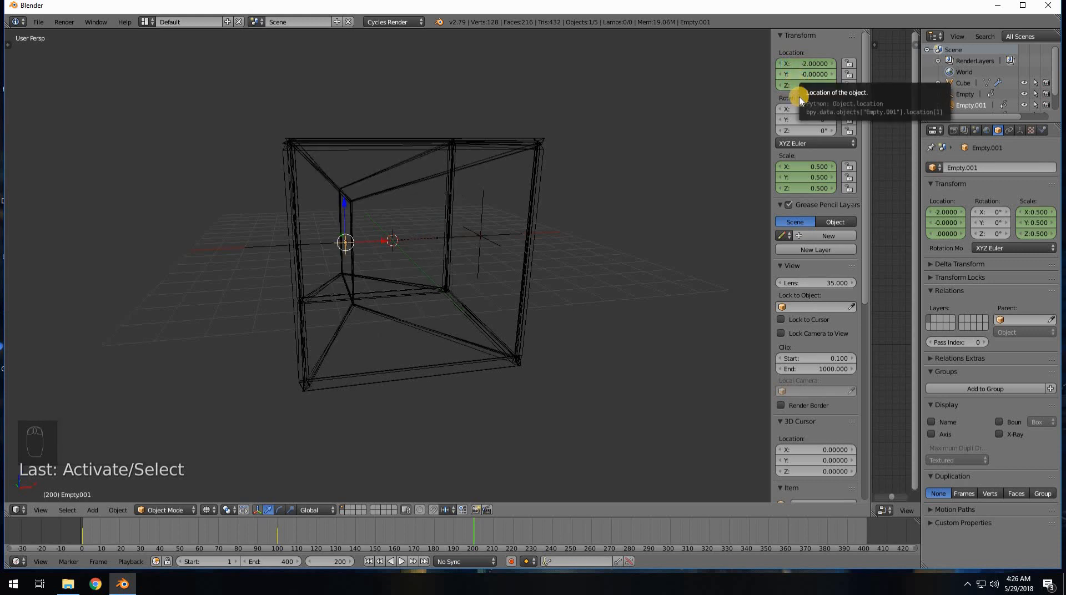
key("i")
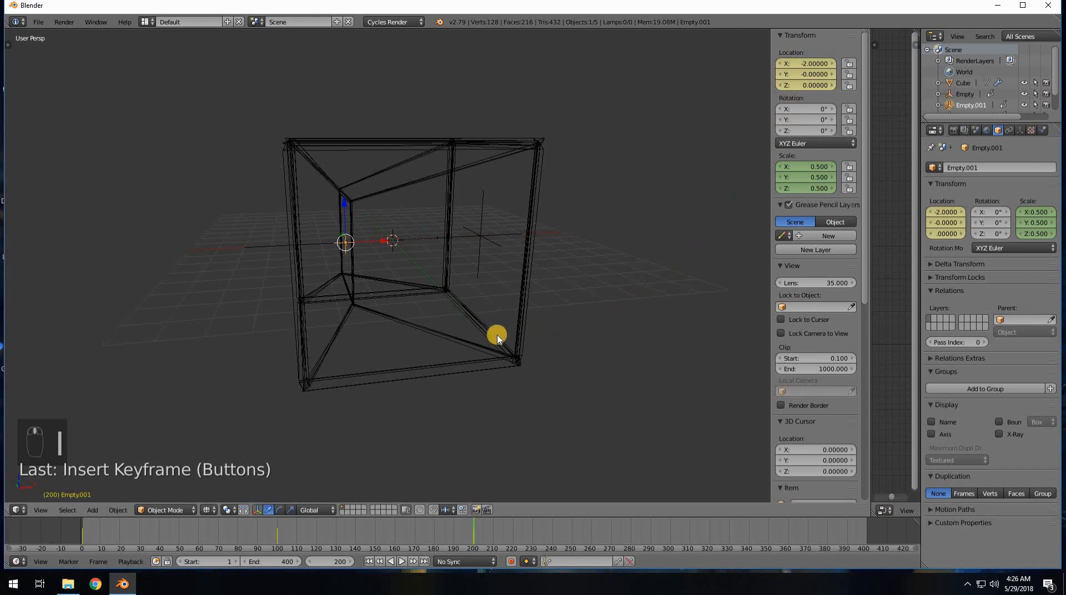
Step: Go back to frame 100, select Empty.003, and keyframe its scale there
middle_click_drag(498, 333, 811, 161)
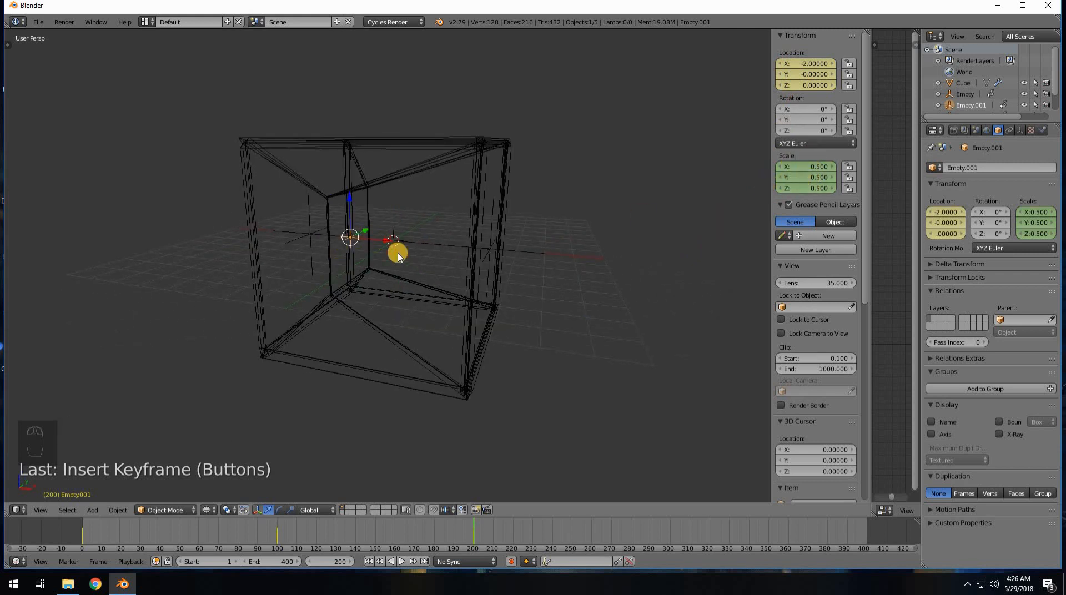
middle_click_drag(357, 257, 557, 259)
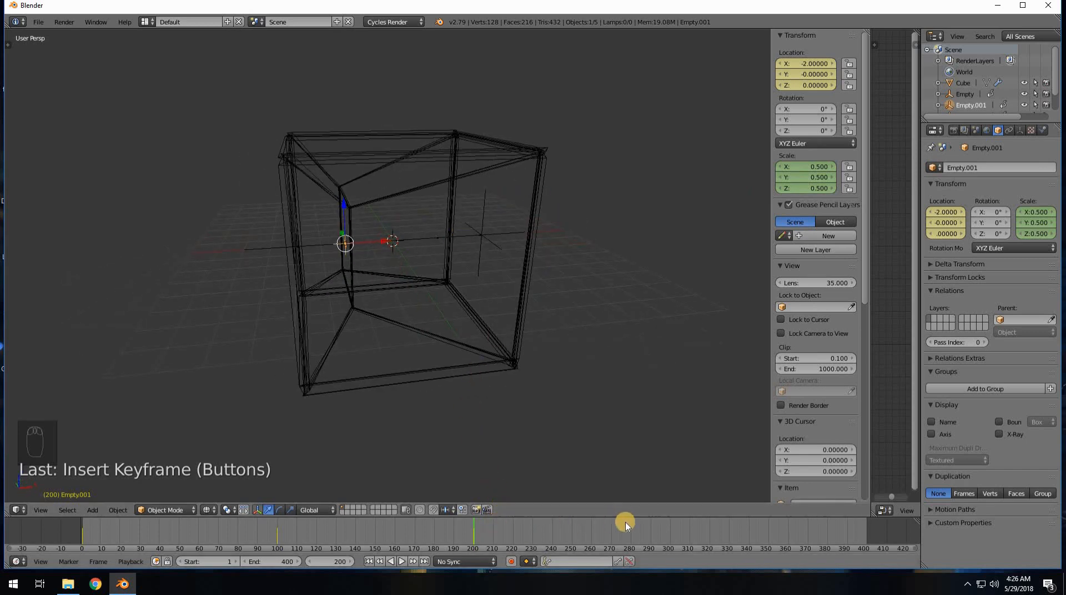
middle_click_drag(454, 385, 349, 242)
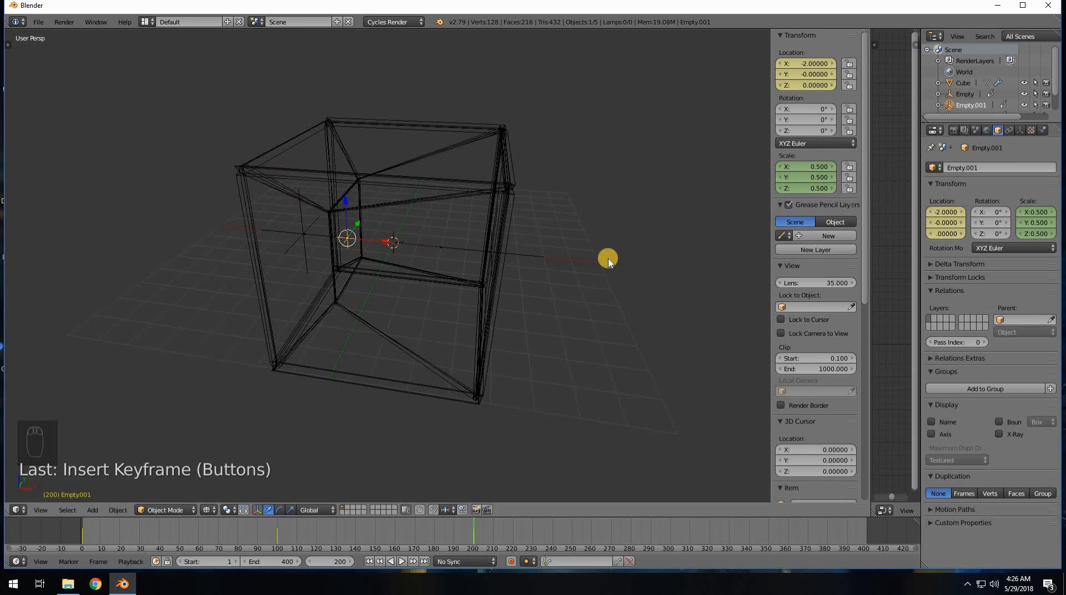
middle_click_drag(528, 261, 446, 452)
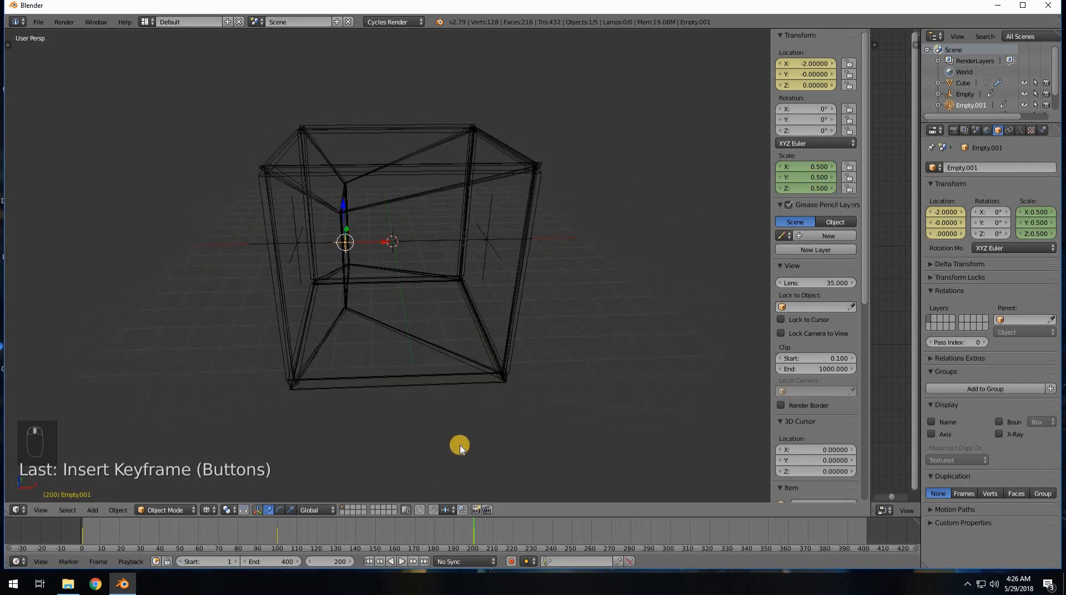
key("Down")
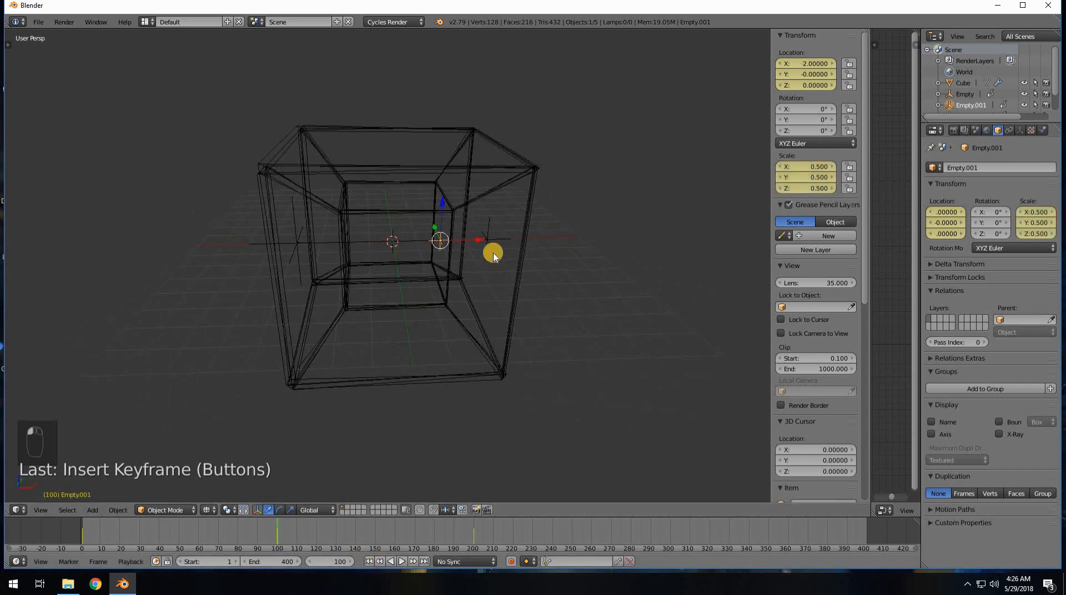
left_click(489, 242)
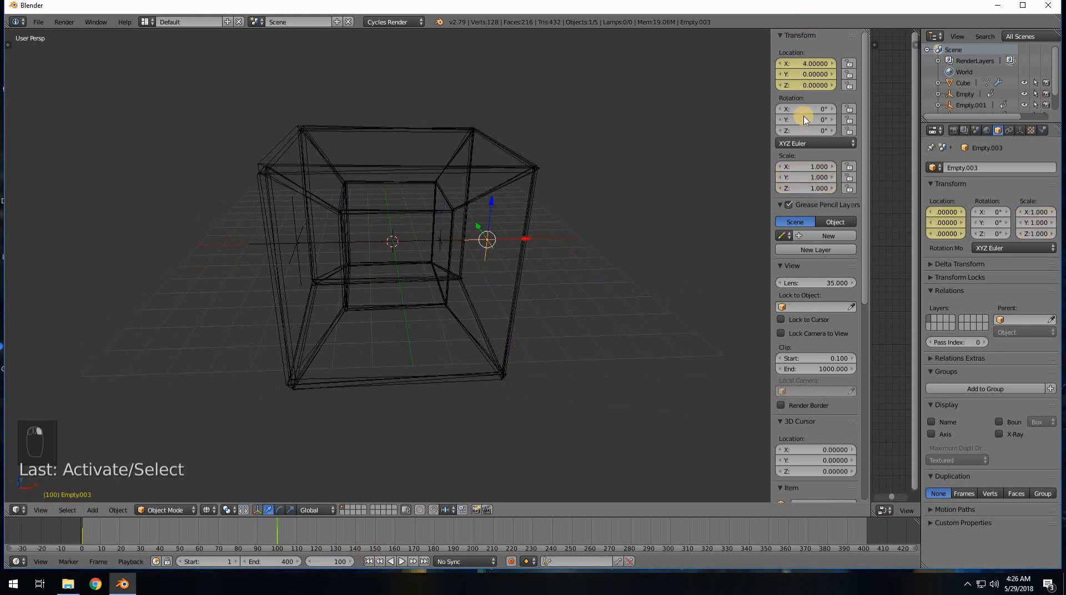
key("i")
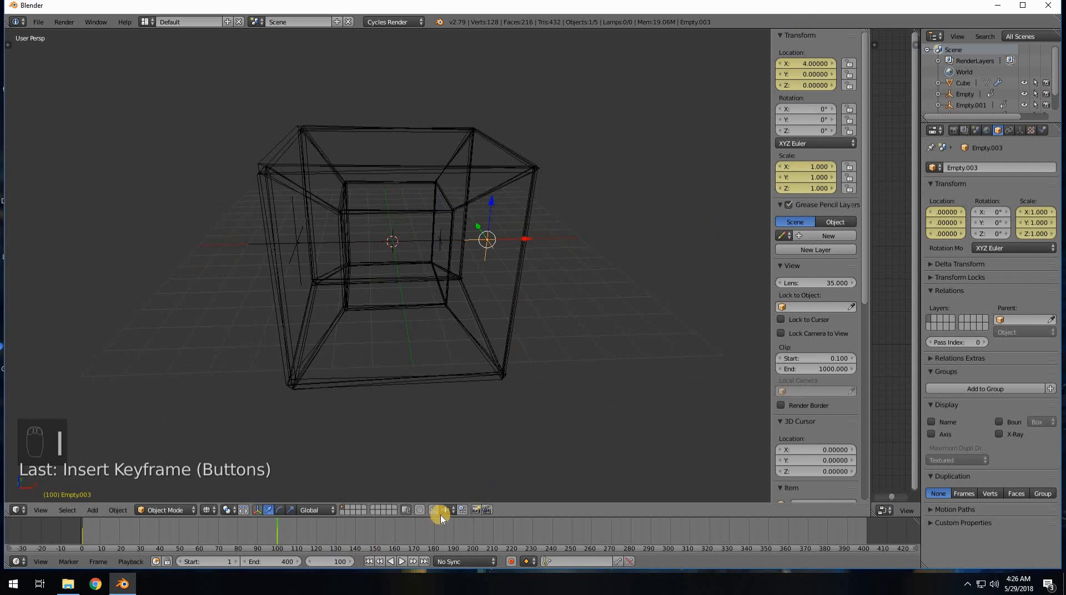
Step: Move to frame 200, set the X location of Empty.003 to 2, and keyframe its location
left_click(333, 561)
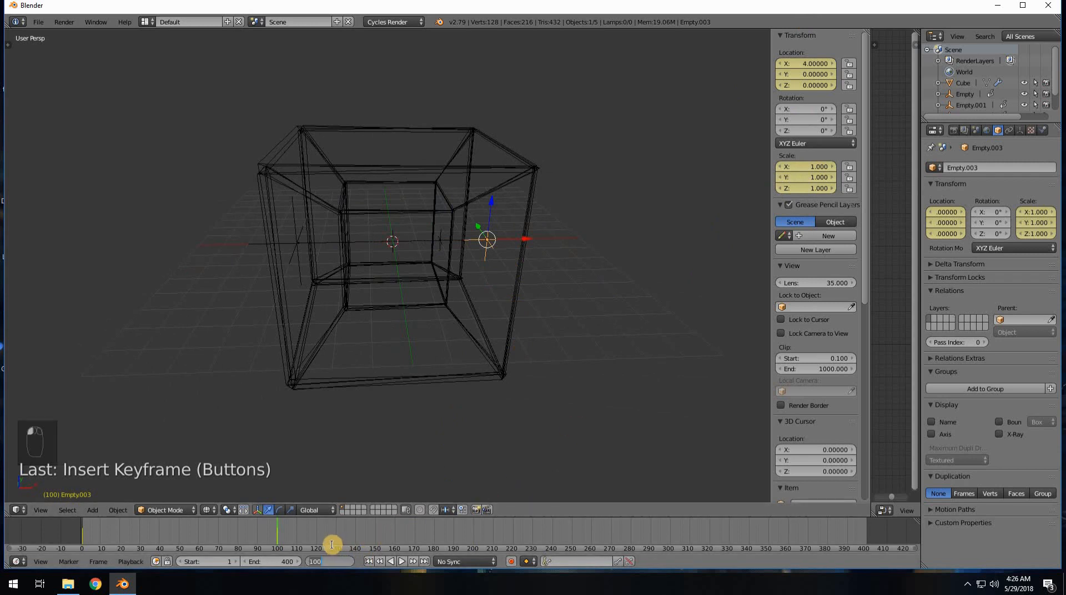
type("200")
key("Return")
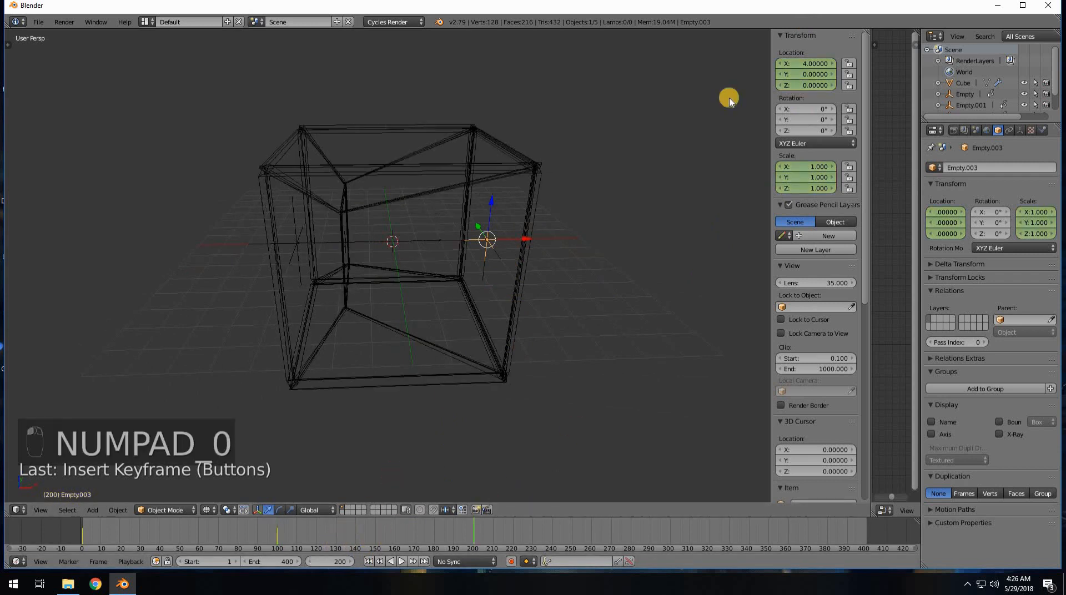
left_click(808, 62)
type("2")
key("Return")
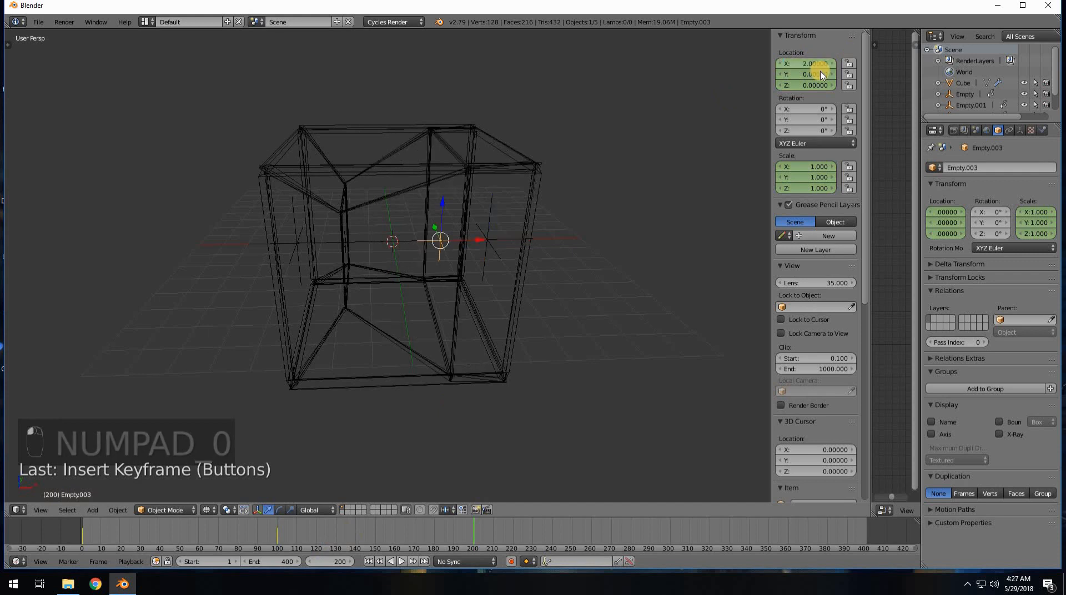
key("i")
Step: Set the scale of Empty.003 to 0.5 on all three axes and keyframe it at frame 200
left_click(817, 166)
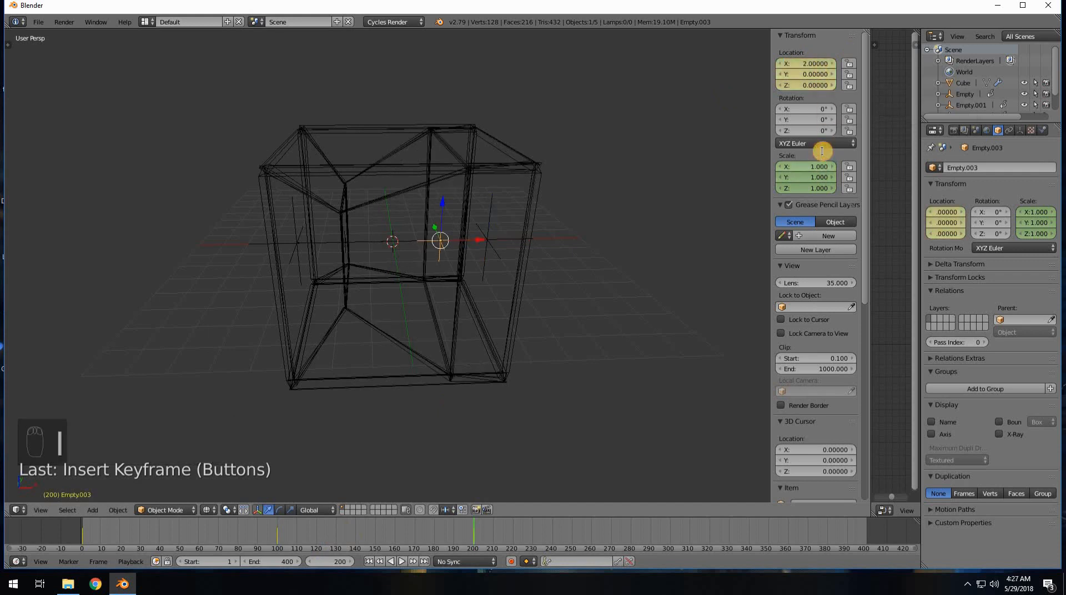
type(".5")
key("Tab")
type(".5")
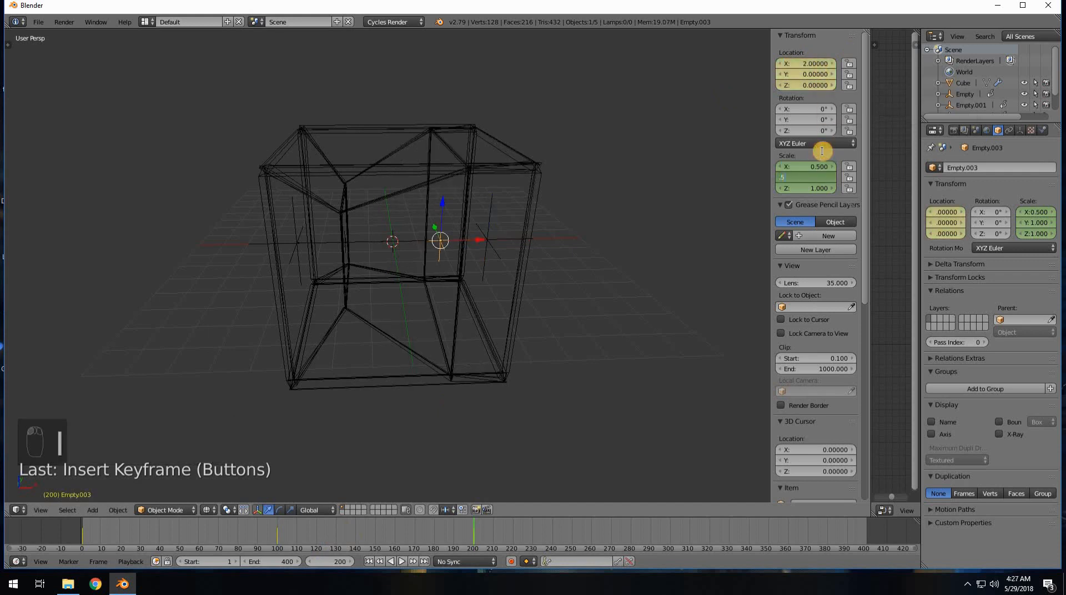
key("Tab")
type(".5")
key("Return")
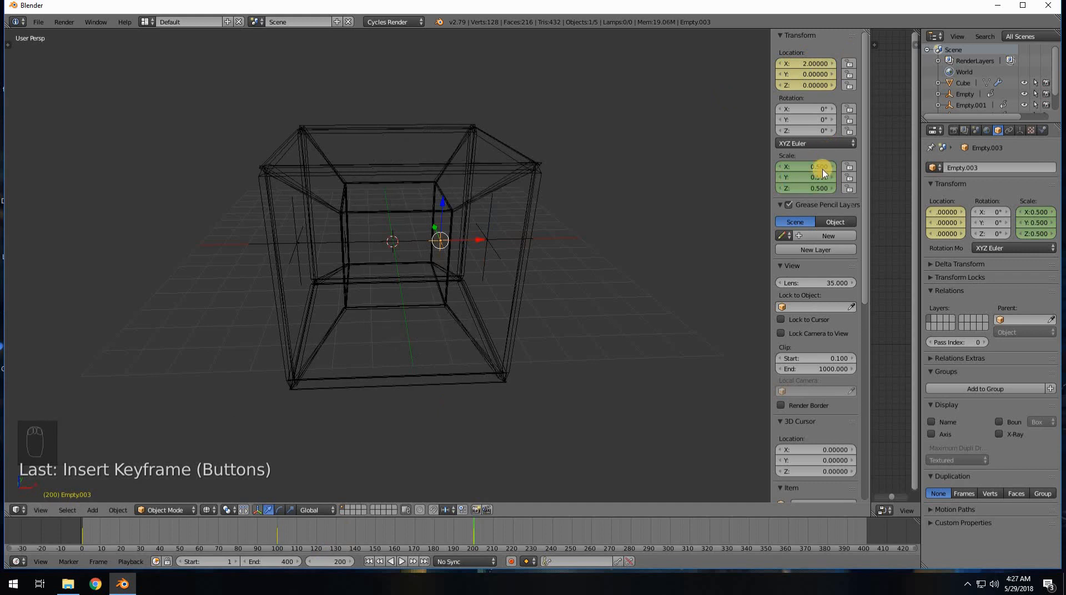
key("i")
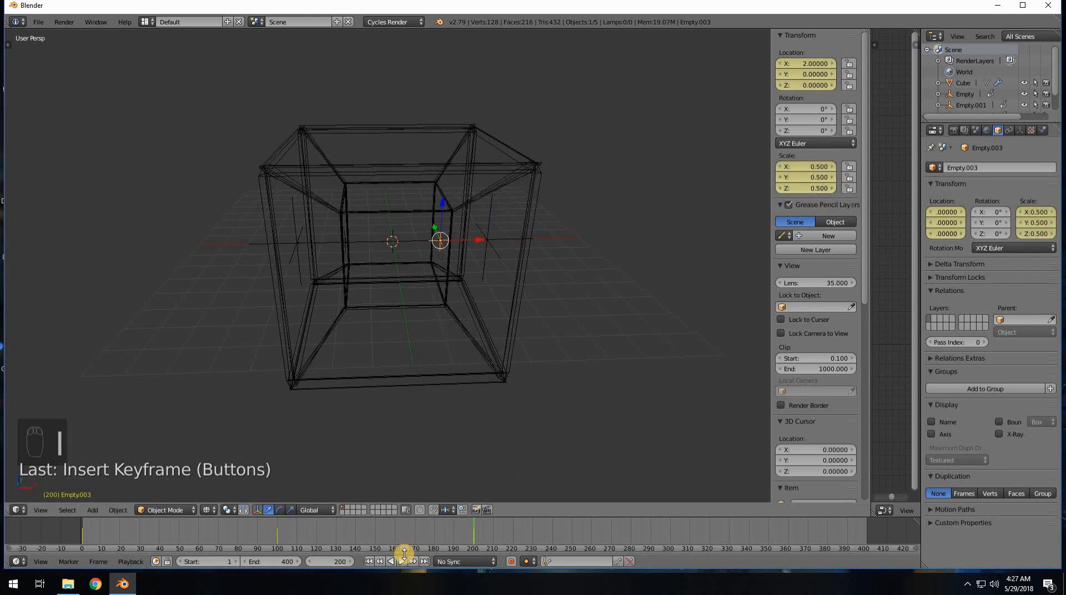
Step: Play the animation from frame 1 to check the empties' motion, stop it, and return to the keyframe at frame 200
left_click(369, 561)
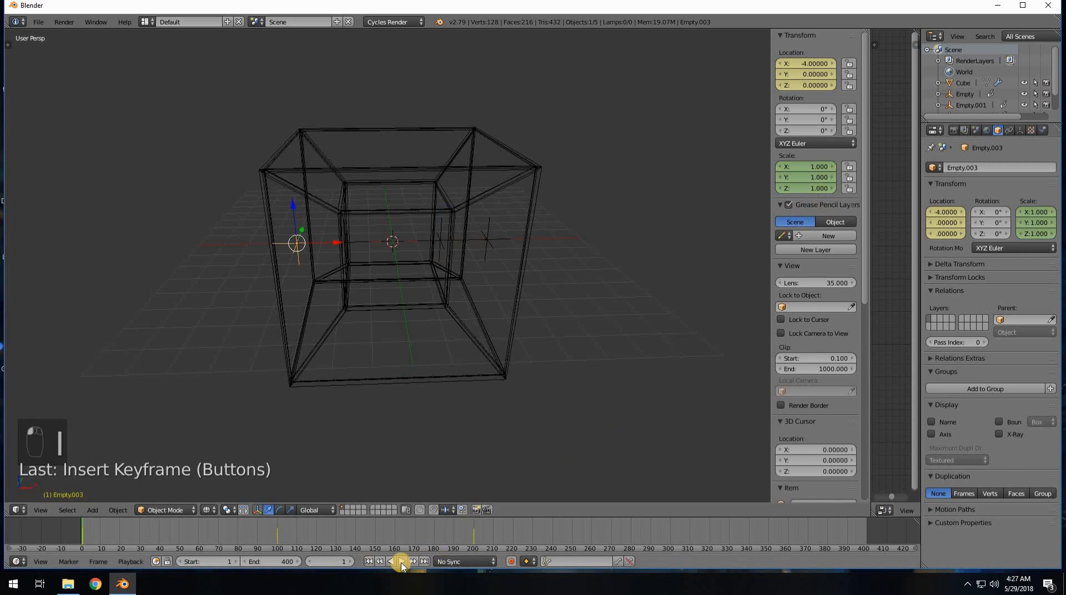
left_click(407, 560)
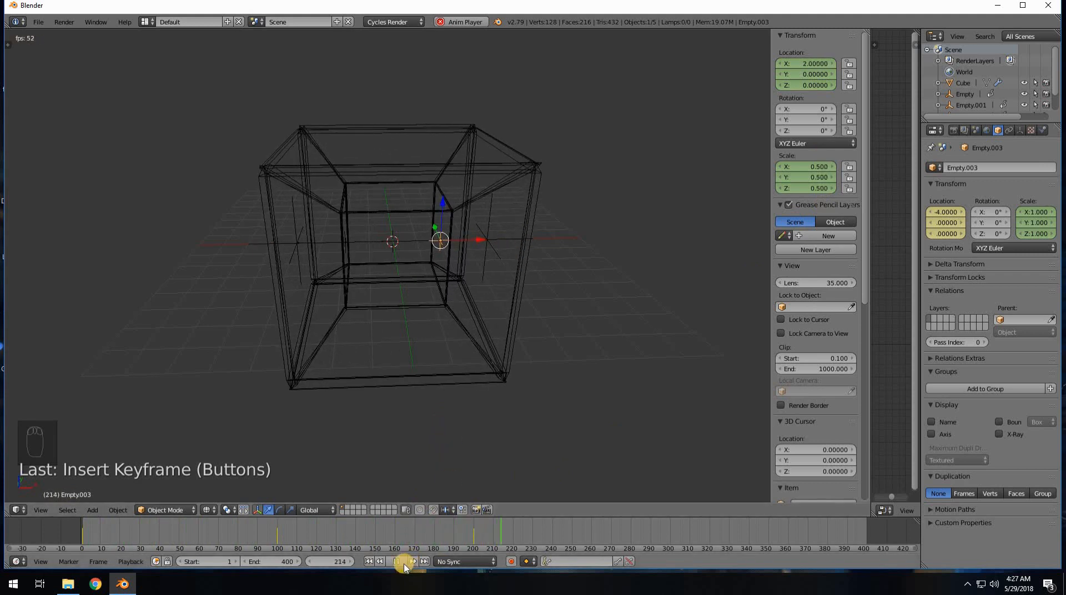
left_click(388, 562)
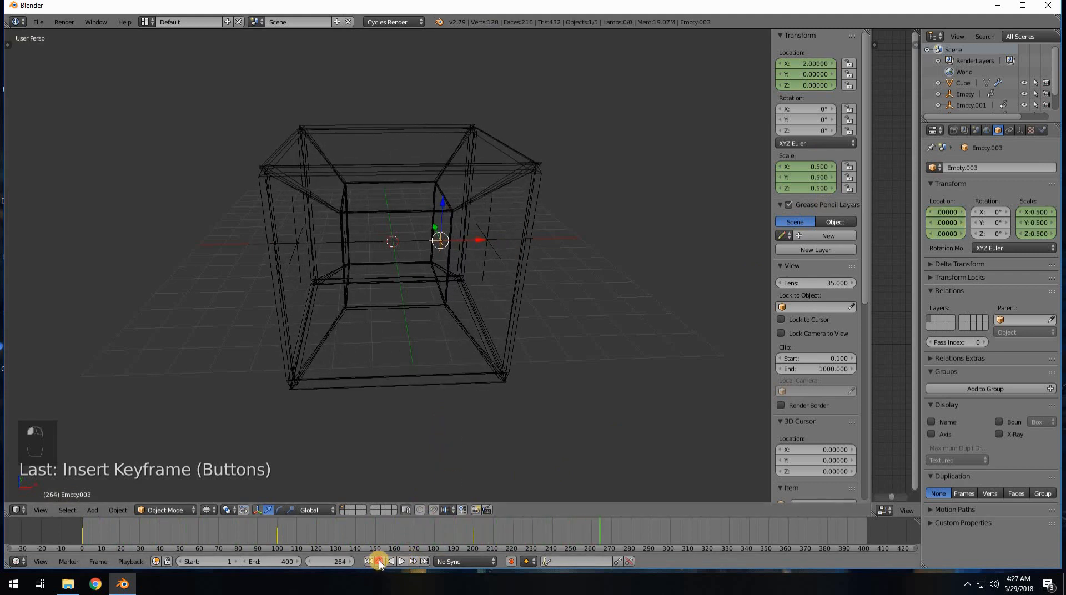
left_click(379, 563)
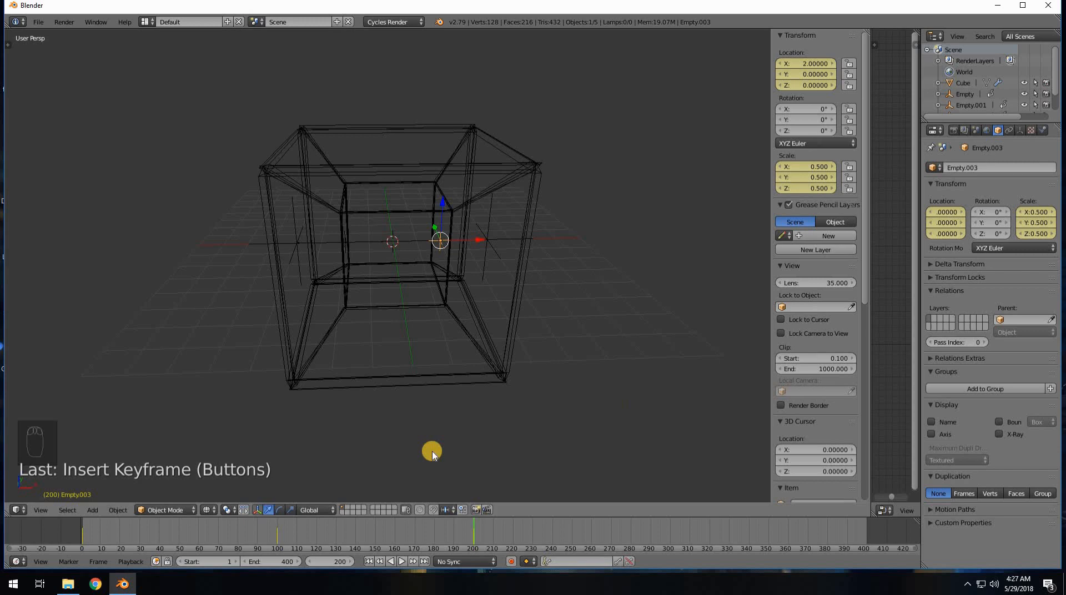
Step: Deselect everything, play the loop, switch the 3D view to solid shading, and stop back at frame 1
key("a")
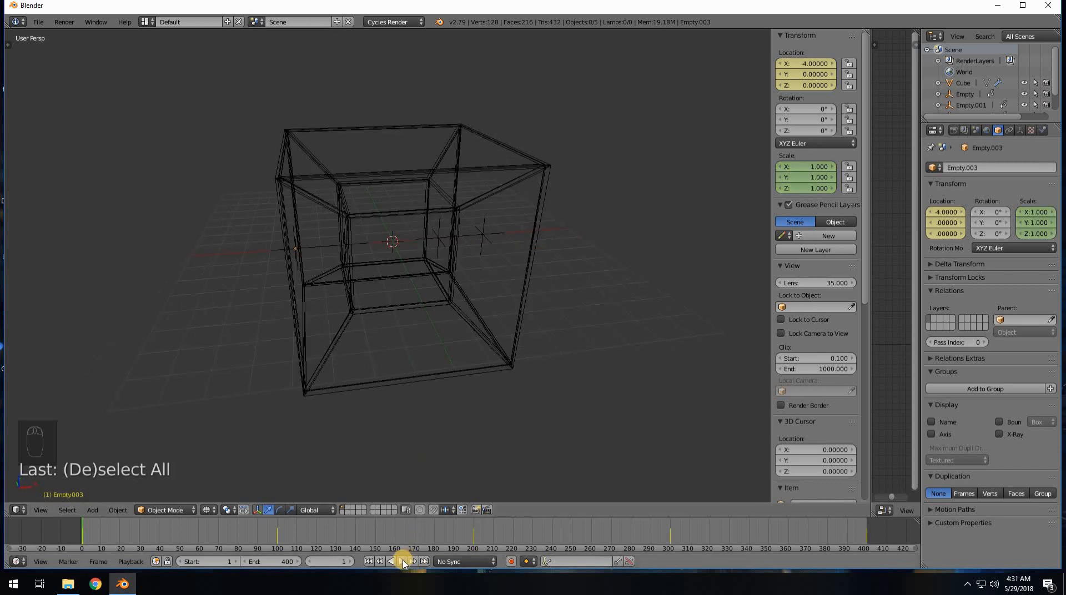
key("alt+a")
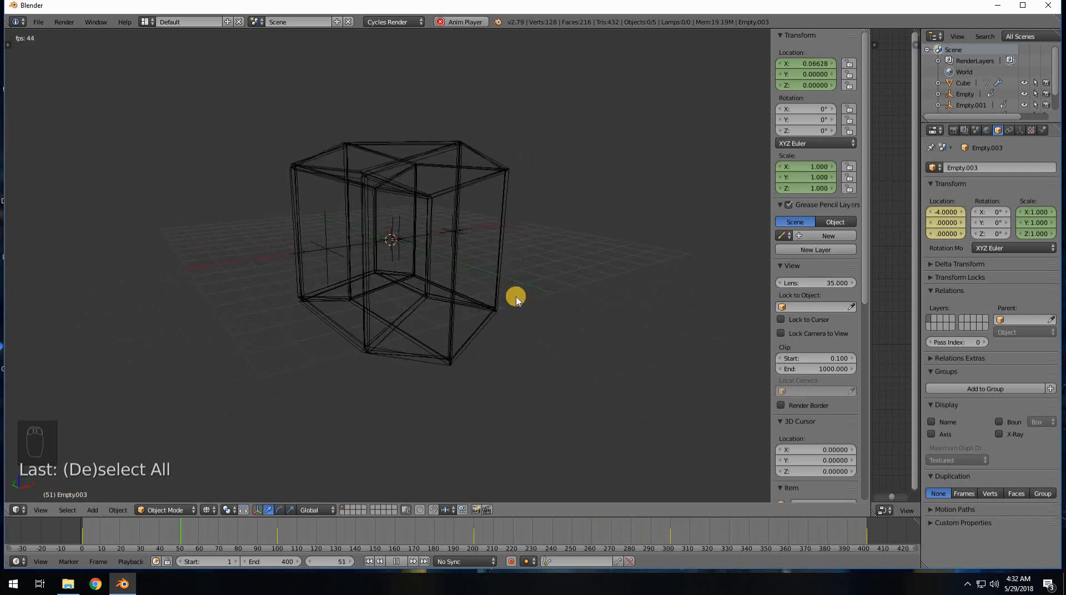
key("z")
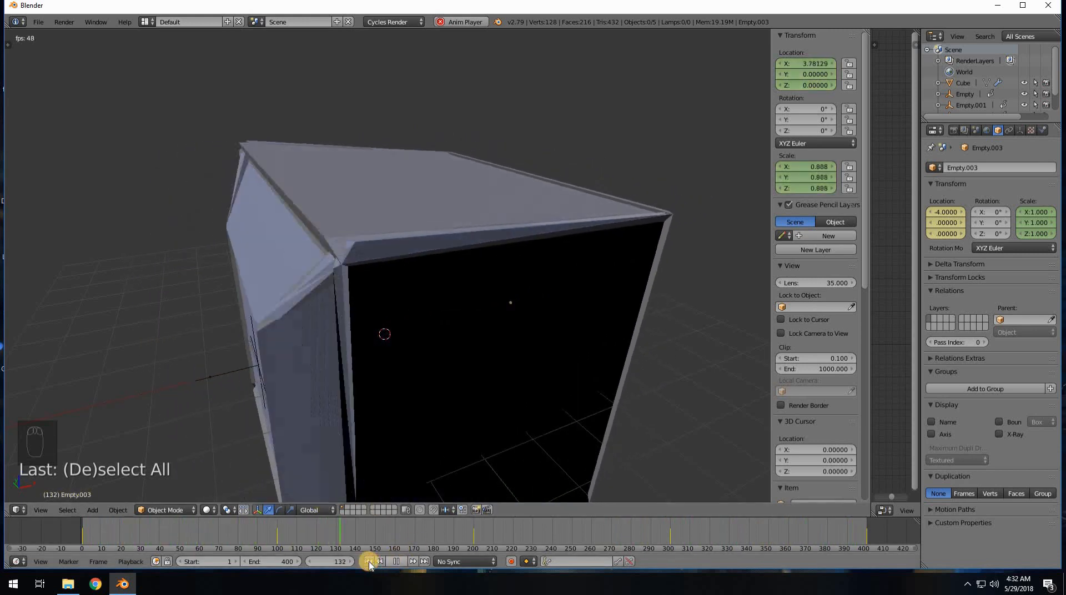
left_click(399, 561)
key("shift+Left")
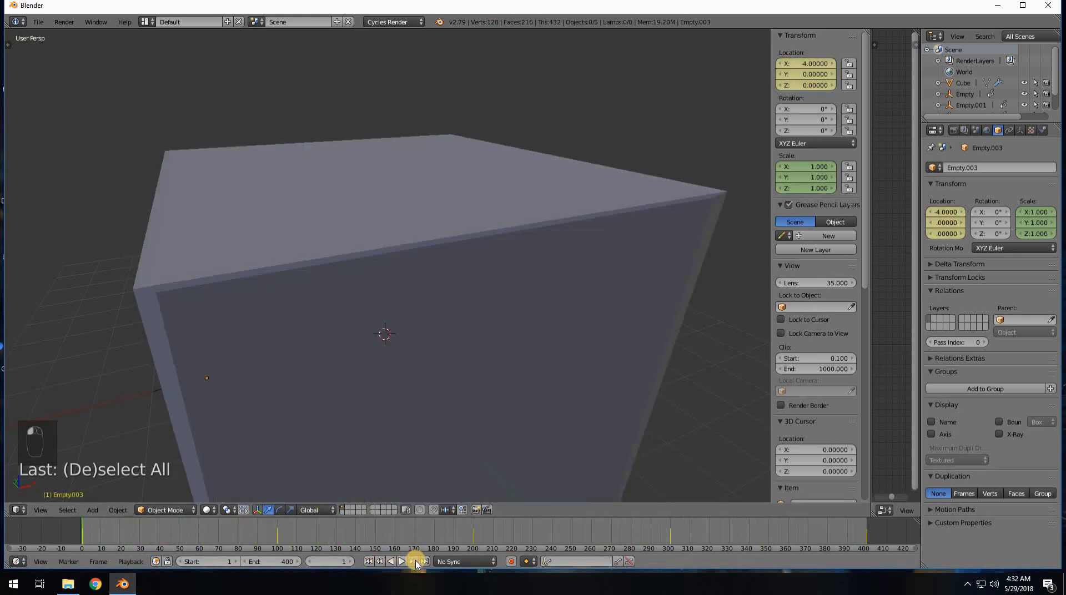
Step: Step through the keyframes up to frame 300 and replay from frame 1, examining the cube's faces in solid shading
left_click(416, 562)
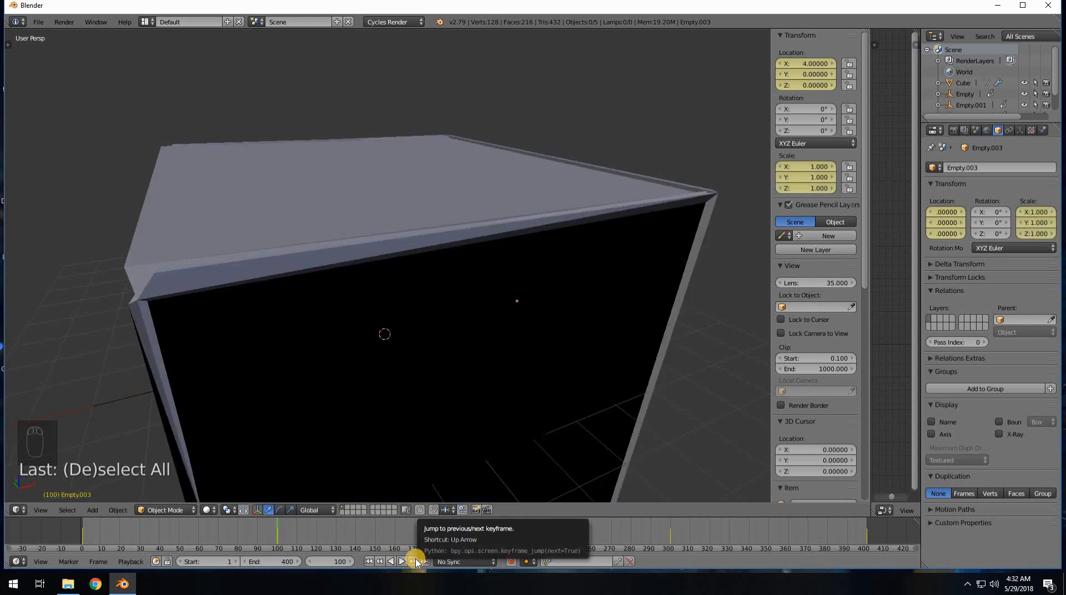
left_click(416, 561)
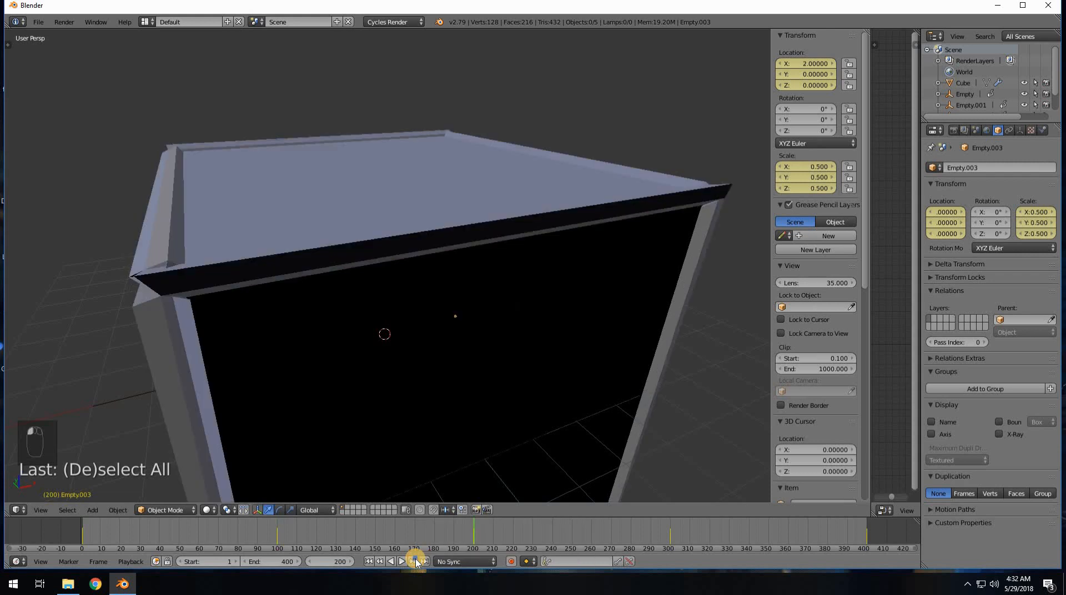
right_click(416, 561)
left_click(542, 463)
left_click(414, 561)
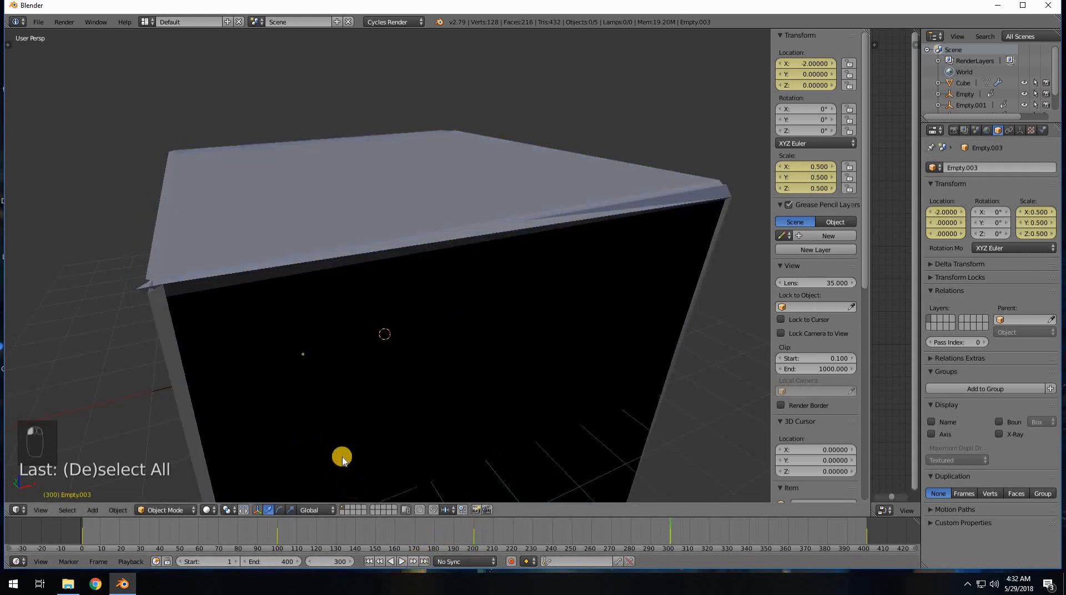
middle_click_drag(292, 419, 685, 407)
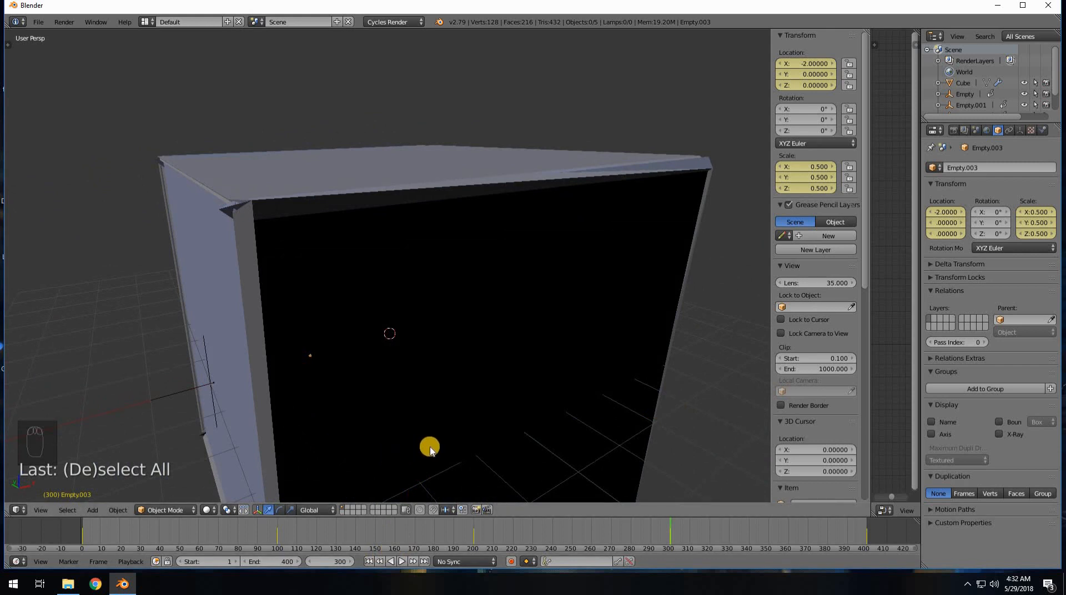
middle_click_drag(410, 459, 409, 457)
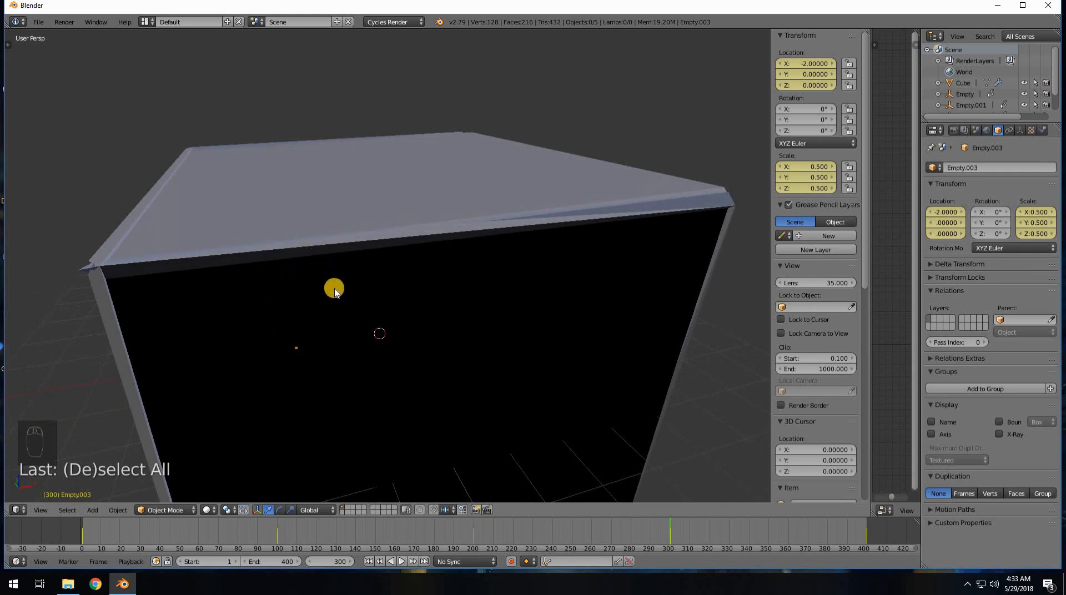
left_click(368, 561)
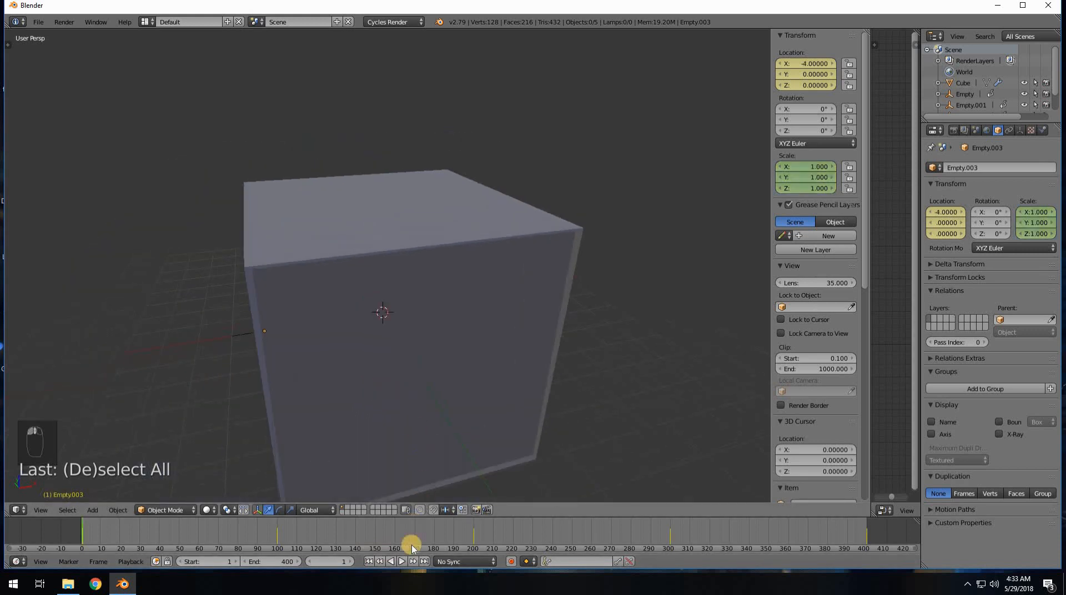
left_click(402, 561)
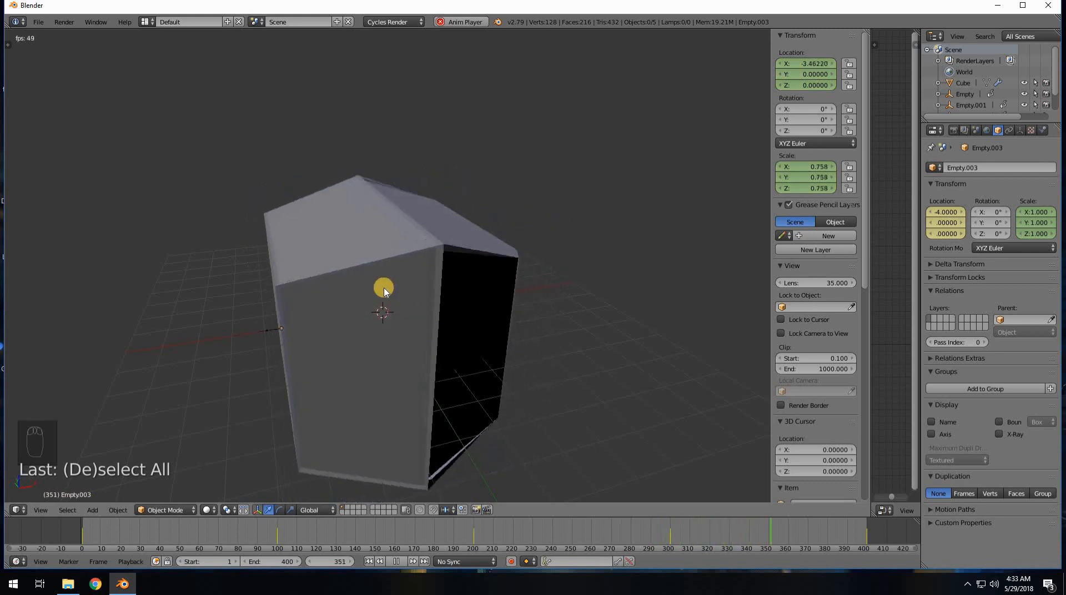
Step: Select the Cube and enable Double Sided normals in its mesh data
right_click(413, 276)
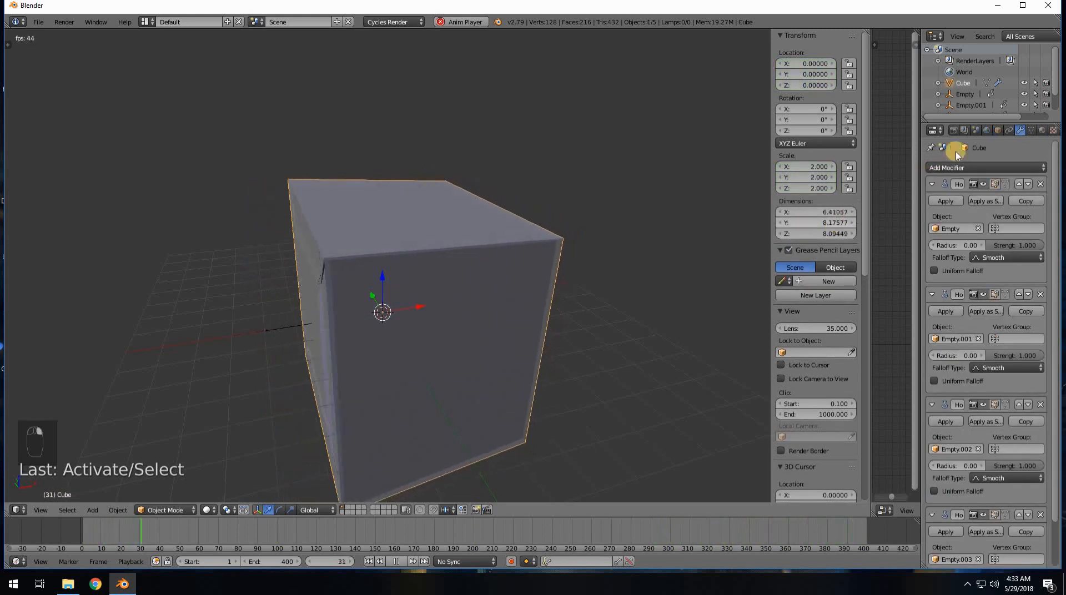
left_click(1020, 130)
left_click(1032, 130)
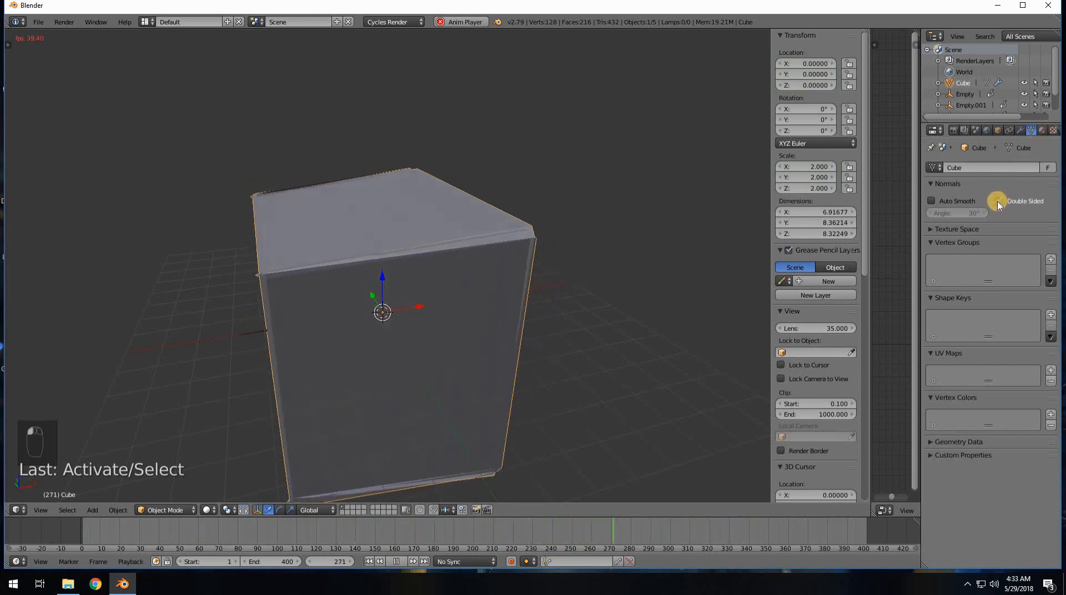
left_click(997, 202)
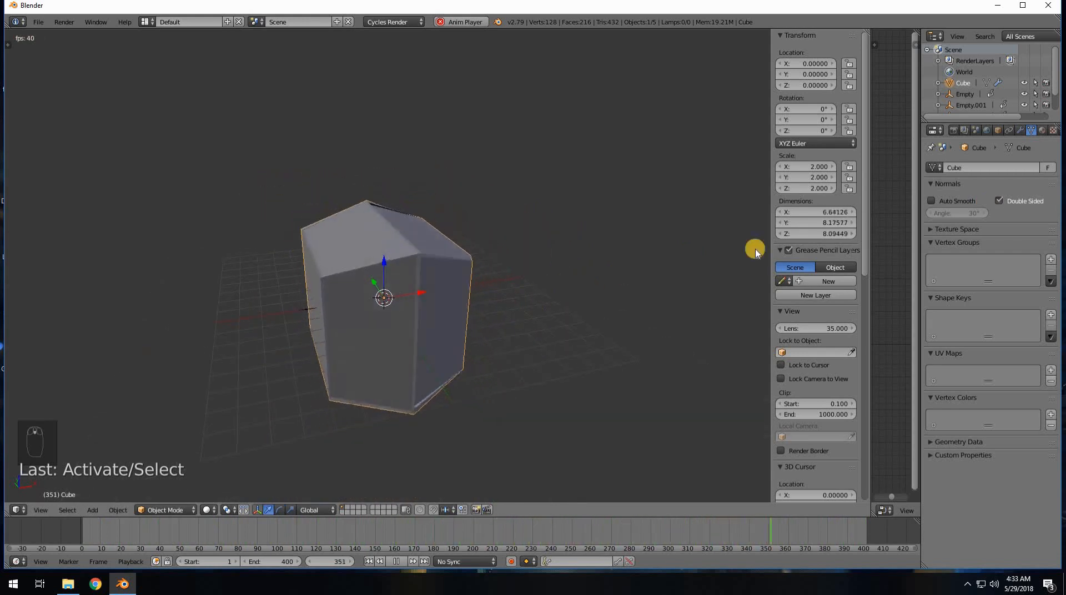
Step: Hide the 3D view's transform sidebar, widen the node editor, and stop playback back at frame 1
left_click(954, 131)
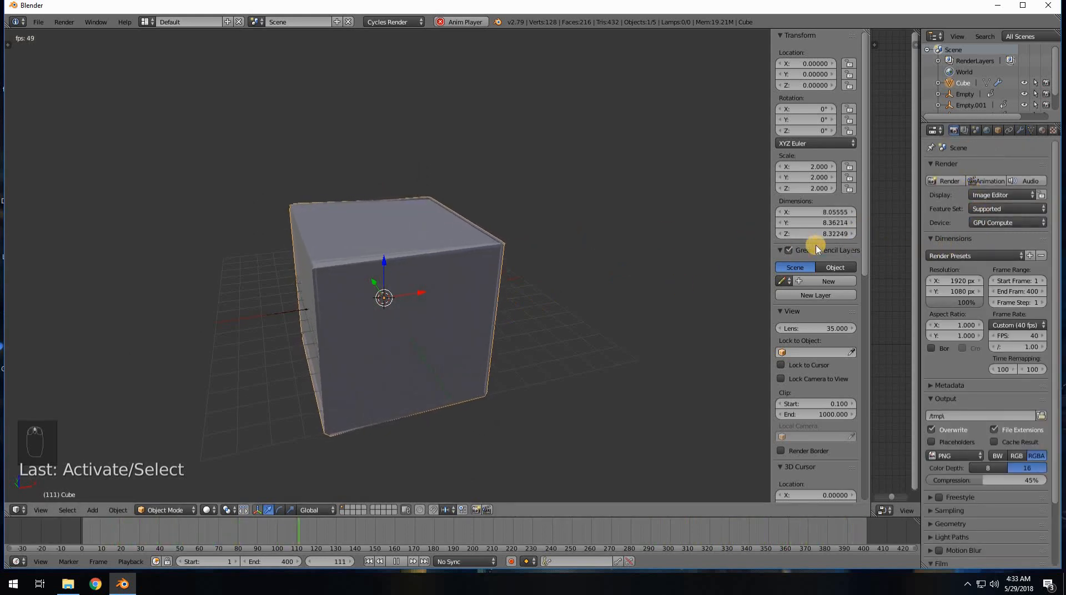
key("n")
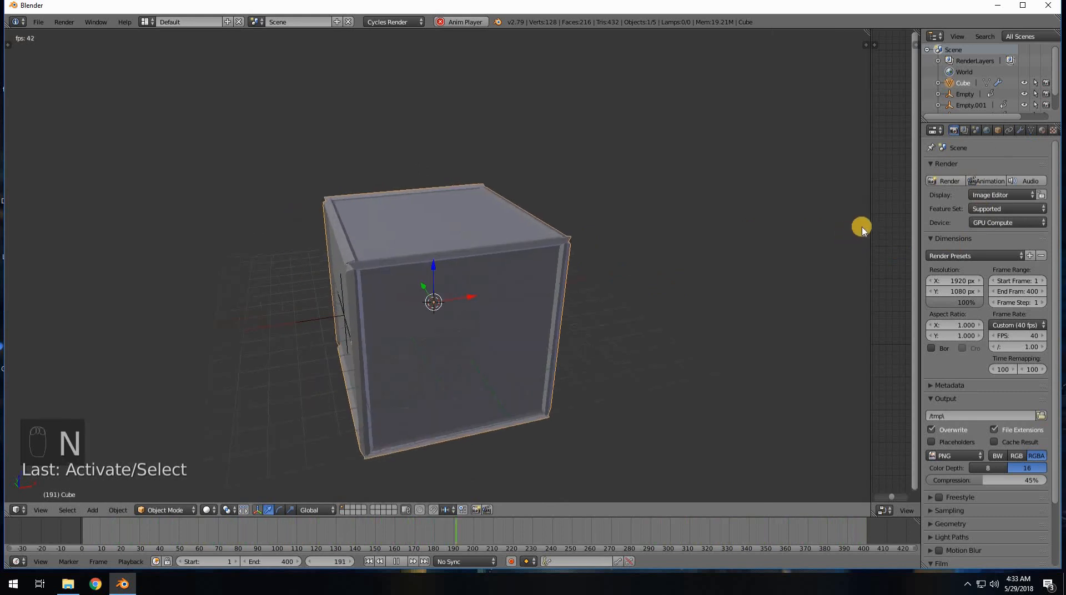
left_click_drag(869, 228, 546, 289)
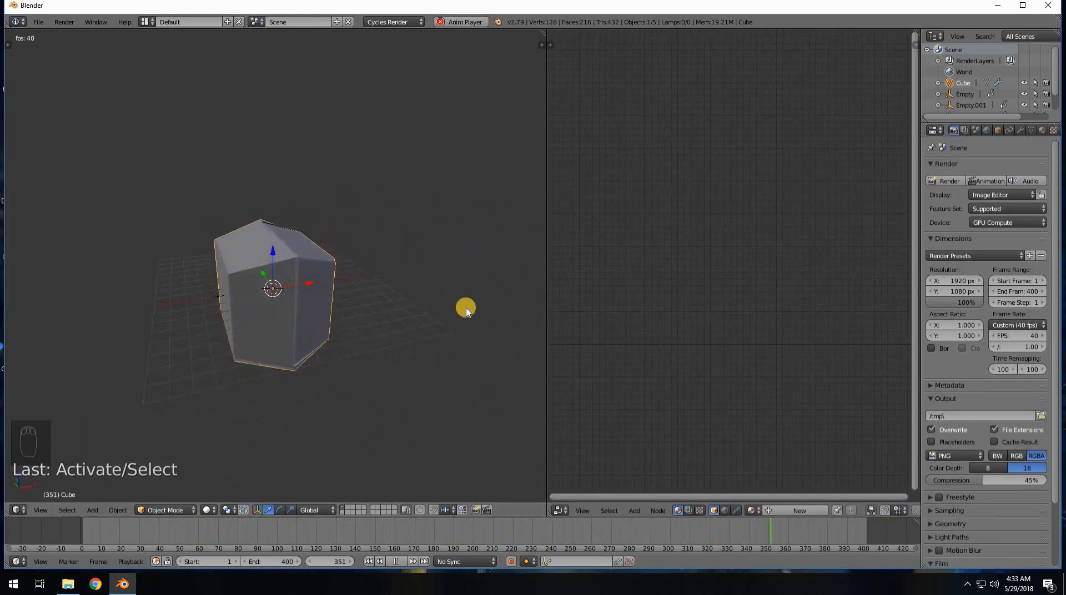
left_click(392, 560)
left_click(369, 560)
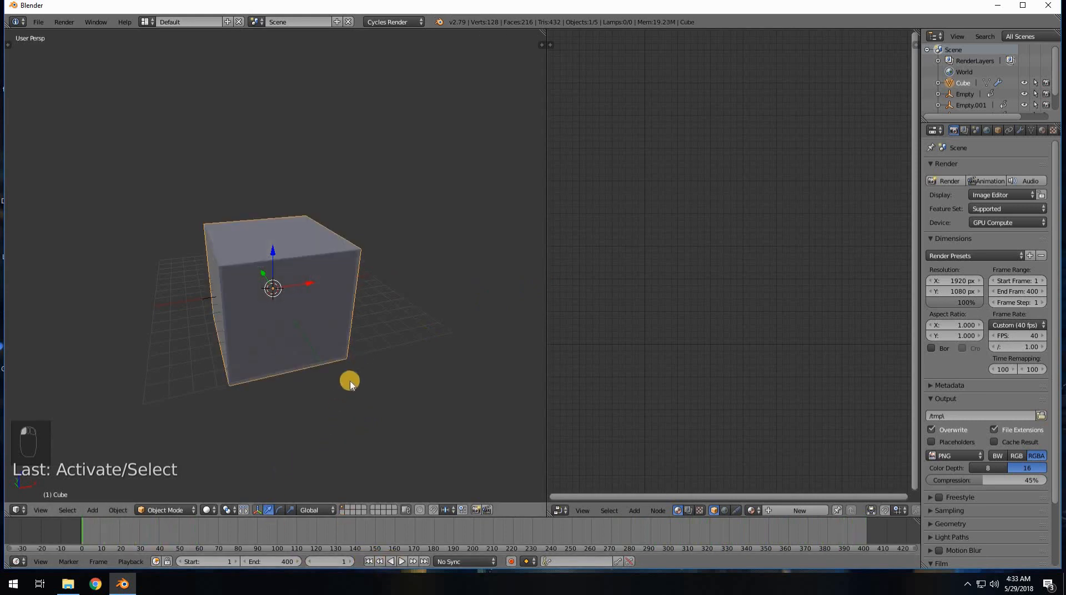
Step: Create a new material for the Cube and delete its default Diffuse BSDF node
scroll(333, 366, "up", 3)
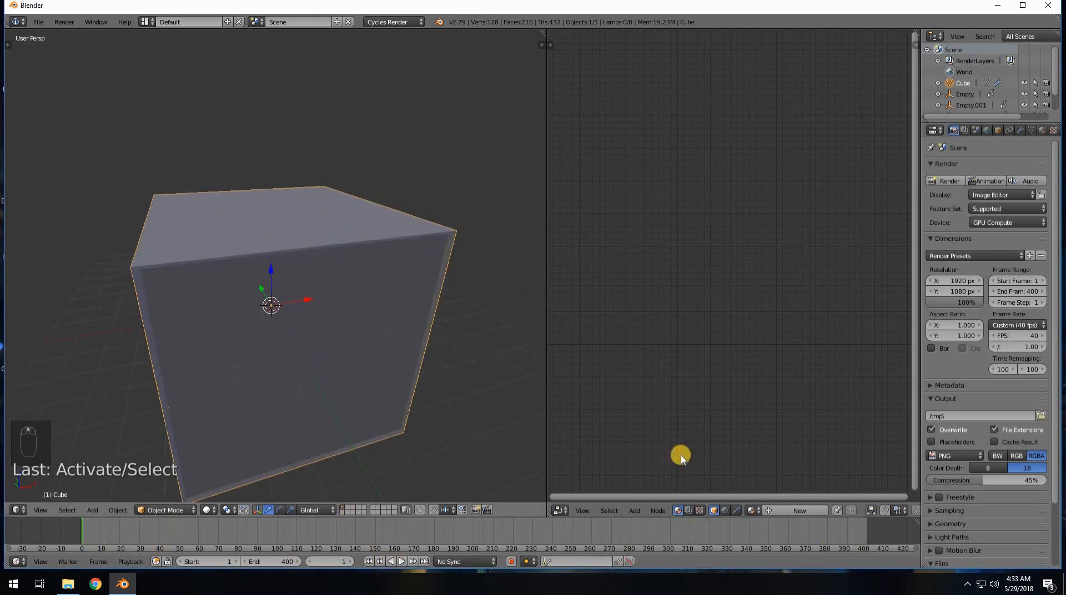
left_click(795, 510)
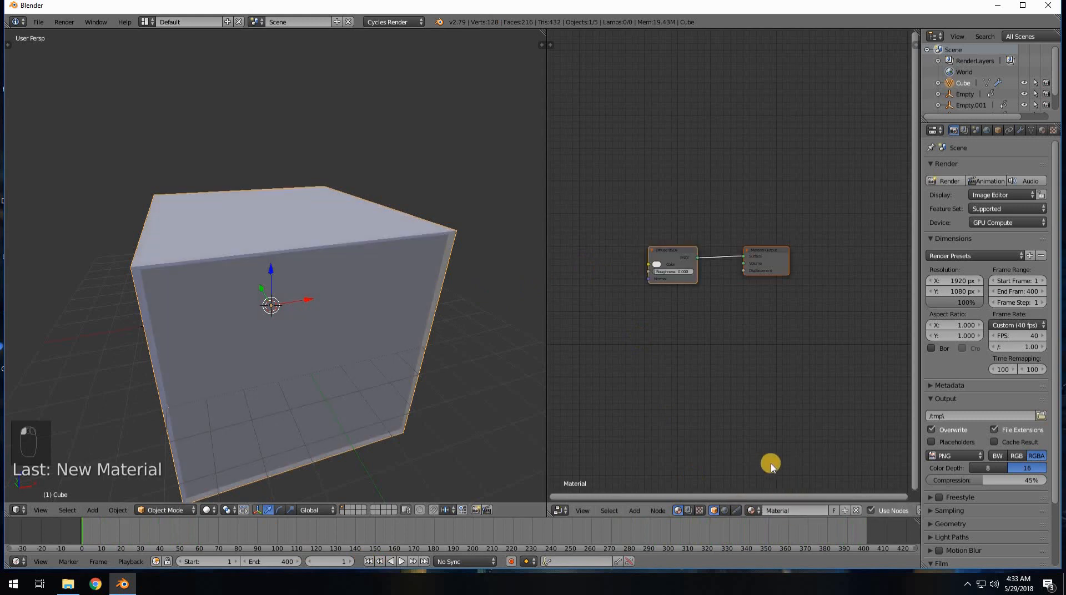
left_click(676, 253)
key("x")
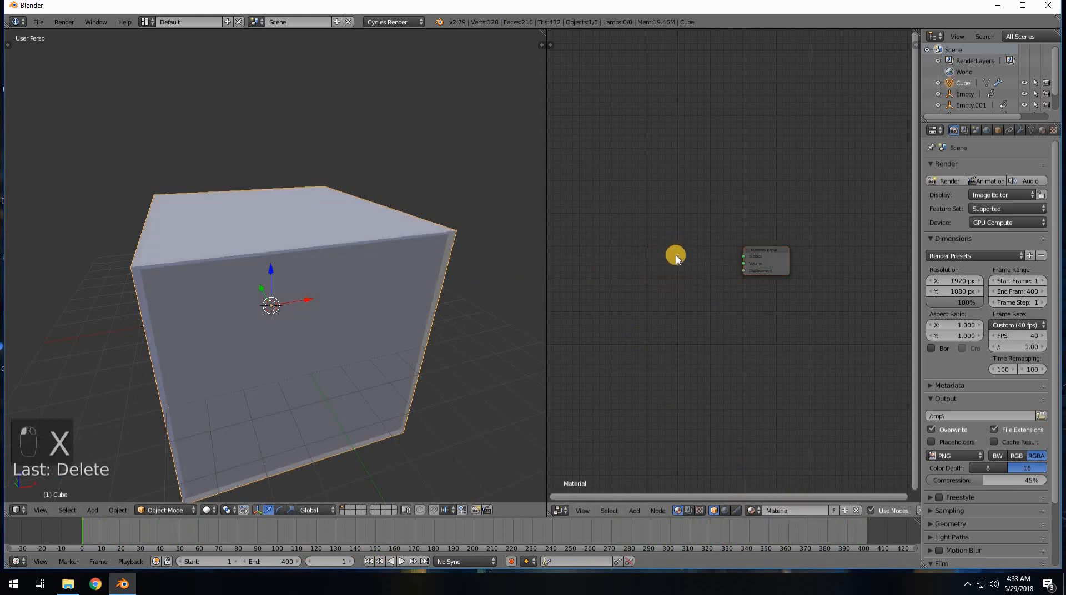
Step: Add an Emission shader node and connect its output to the Surface input of the Material Output node
key("shift+a")
mouse_move(672, 287)
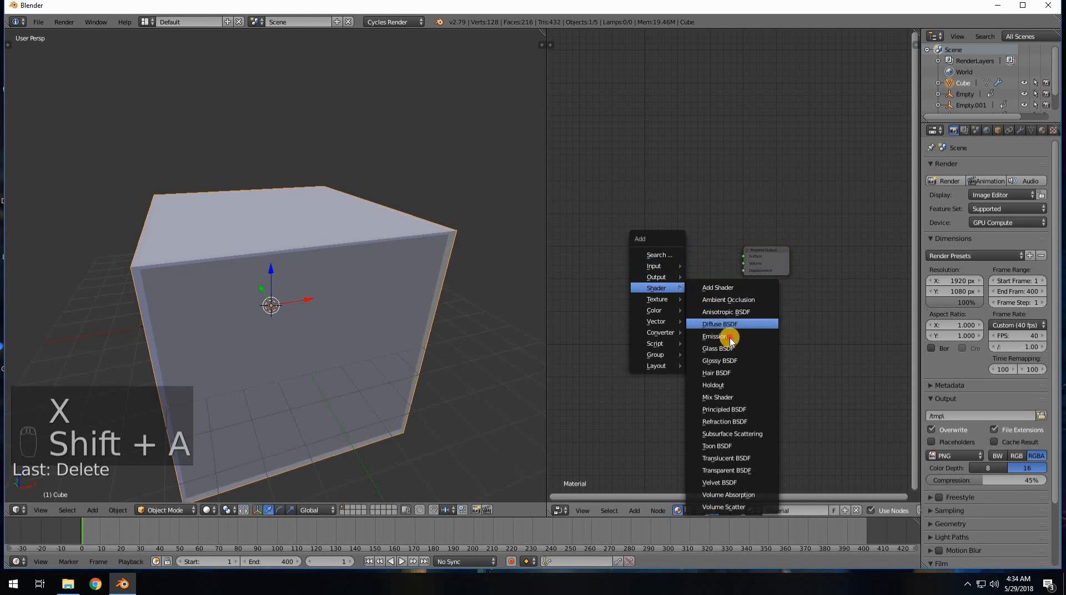
left_click(728, 333)
left_click(686, 257)
left_click_drag(686, 260, 744, 257)
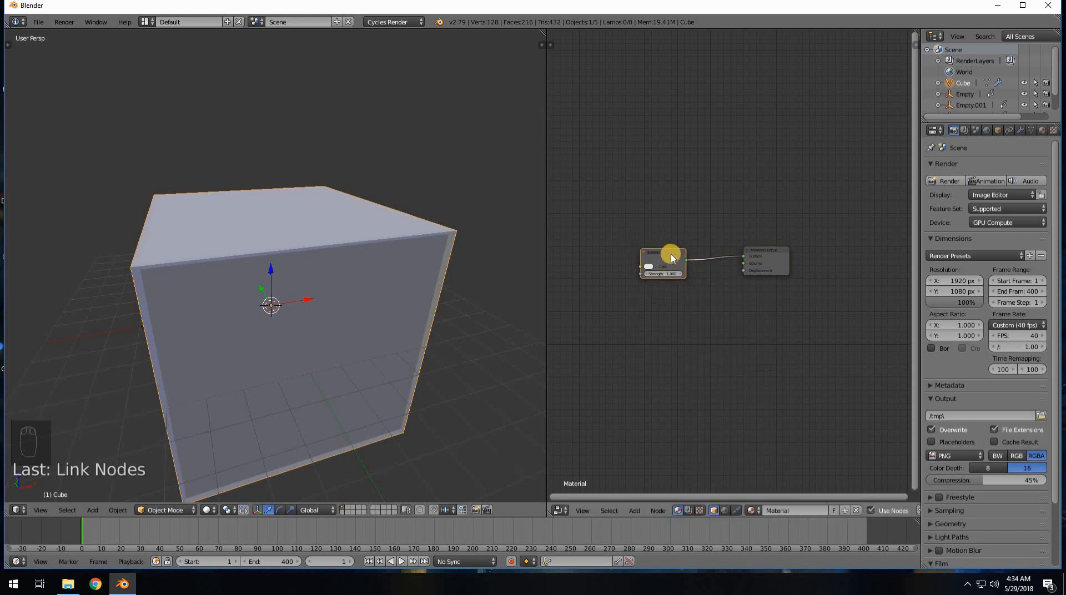
left_click(689, 251)
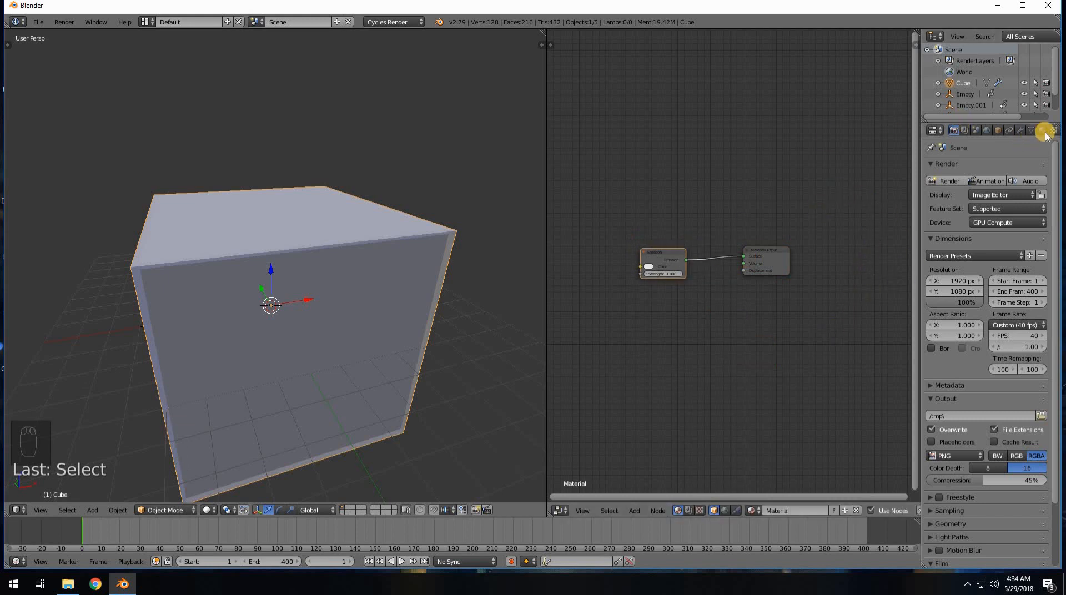
Step: Rename the Cube's existing material to frame and add a second slot with a new material named panels
middle_click_drag(1042, 131, 971, 133)
left_click(969, 130)
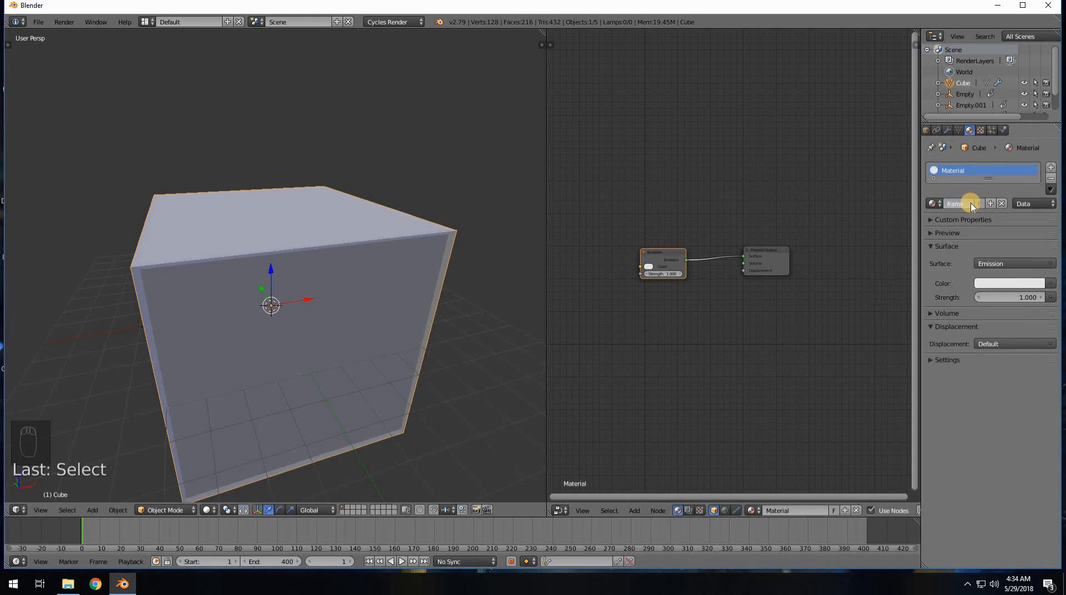
left_click(1049, 166)
left_click(981, 229)
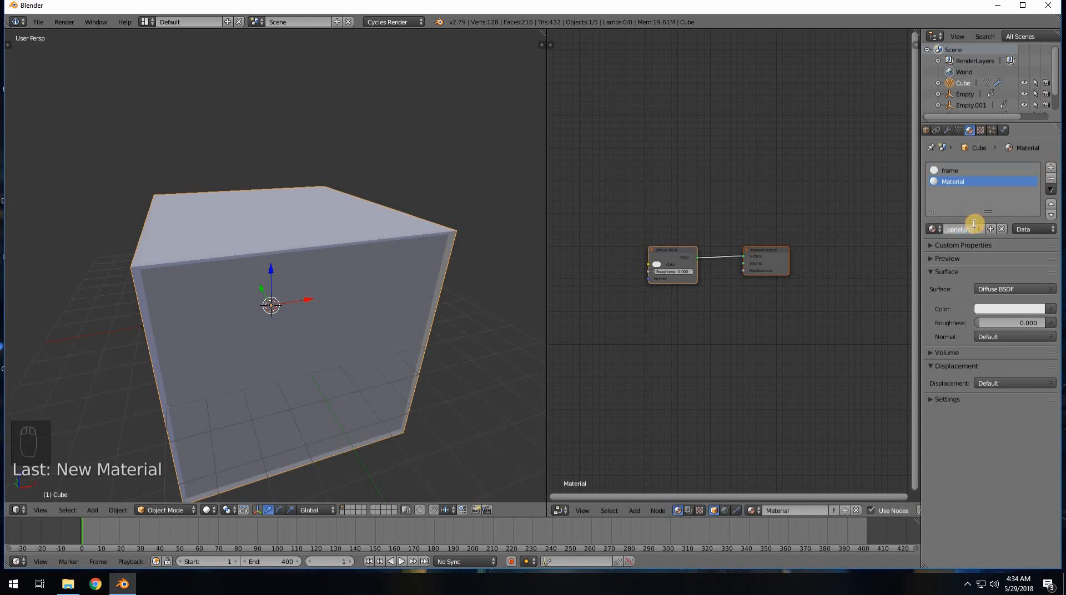
key("BackSpace")
key("BackSpace")
key("BackSpace")
key("BackSpace")
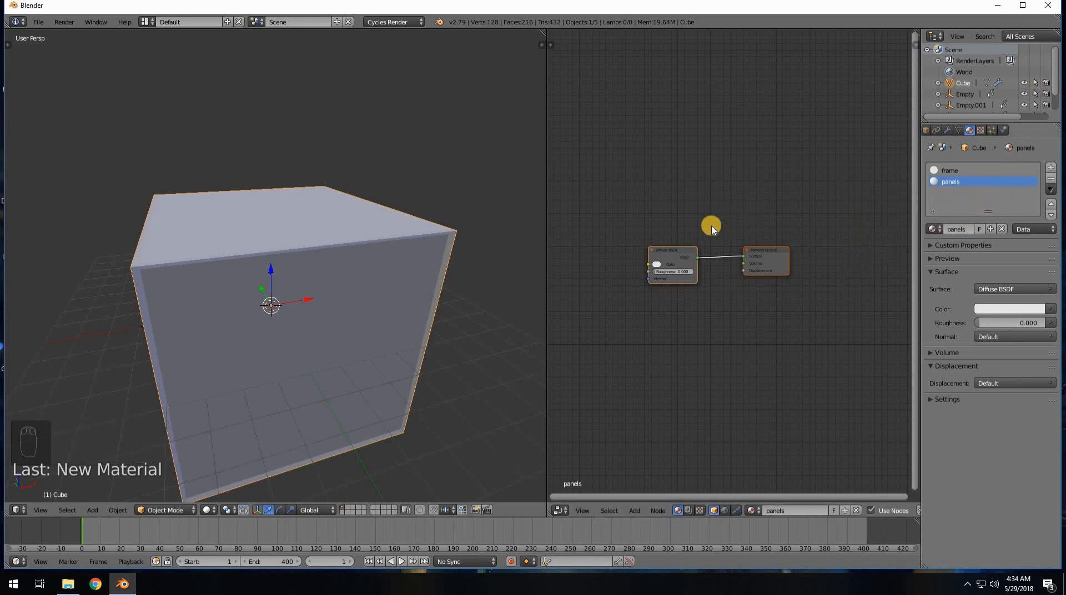
Step: Replace the panels material's Diffuse BSDF with a Transparent BSDF node connected to the Surface input of Material Output
left_click(675, 250)
key("x")
key("shift+a")
mouse_move(666, 255)
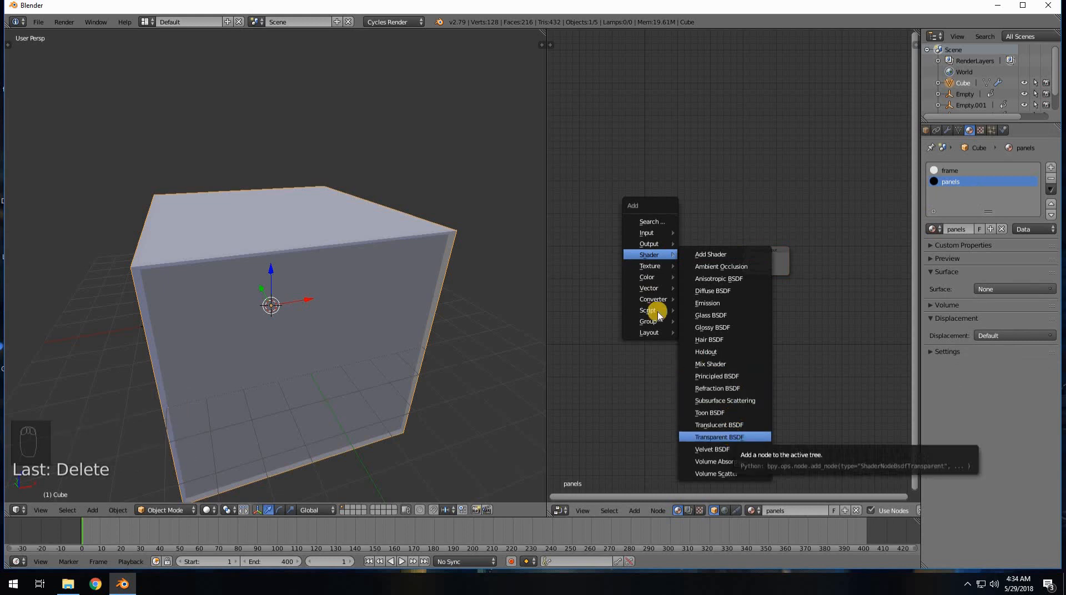
left_click(719, 437)
left_click(692, 263)
left_click_drag(687, 256, 743, 256)
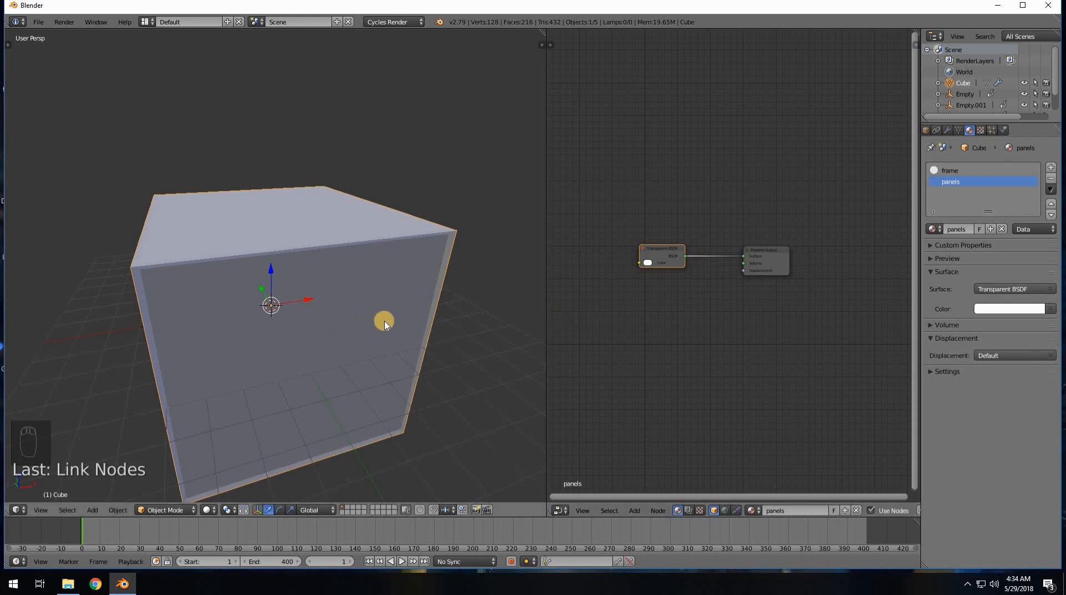
Step: Show the Cube in wireframe and enter Edit Mode with face selection
middle_click_drag(380, 316, 424, 290)
mouse_move(361, 315)
middle_mouse_down()
mouse_move(311, 378)
mouse_move(376, 307)
mouse_move(344, 304)
middle_mouse_up()
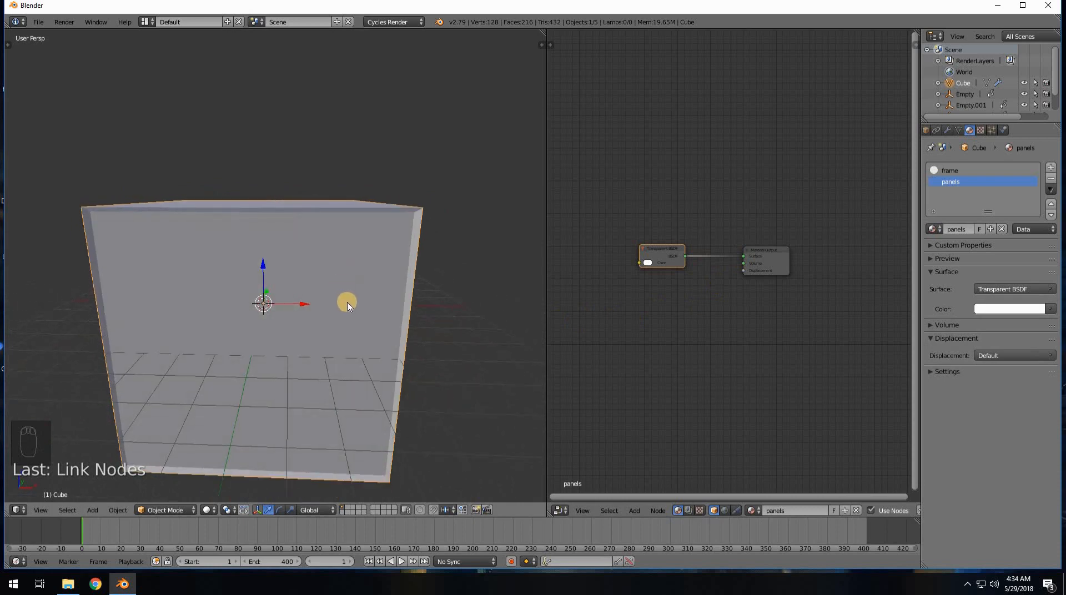
key("z")
middle_click_drag(356, 353, 377, 328)
key("Tab")
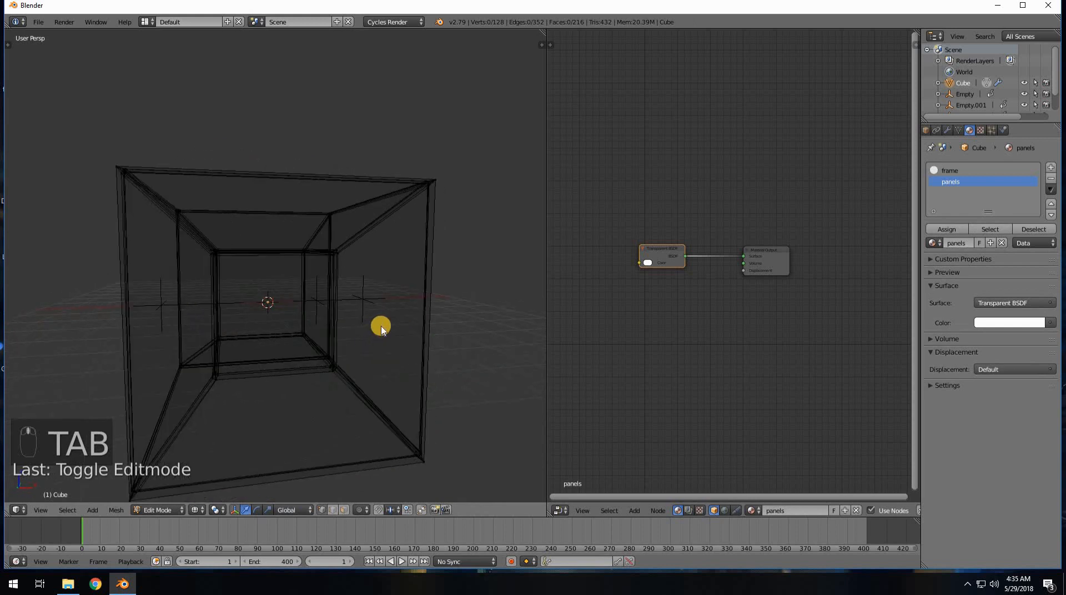
key("ctrl+Tab")
left_click(358, 347)
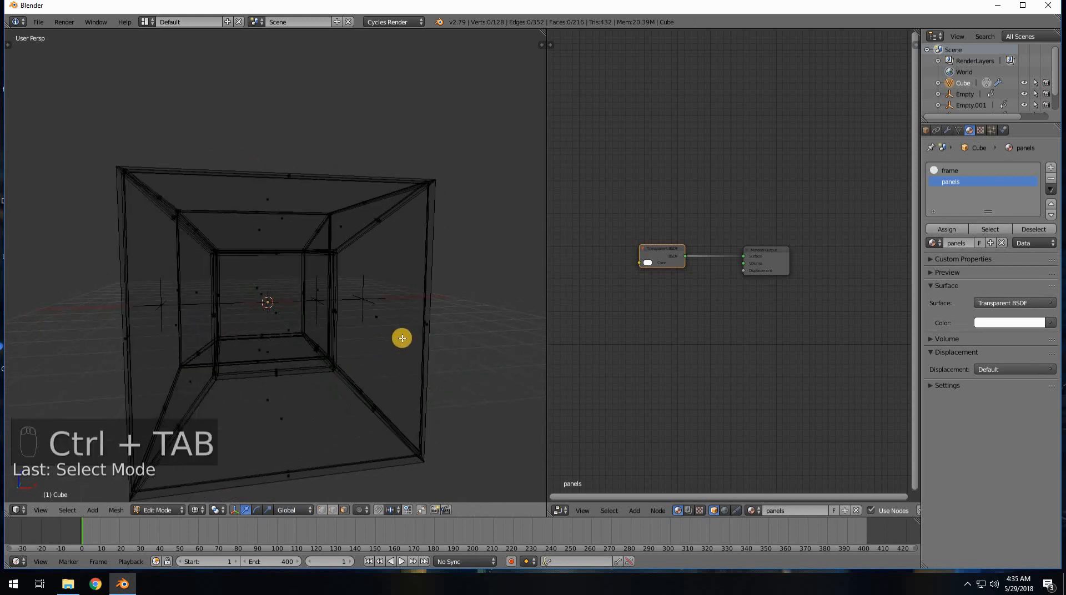
Step: Select all 24 large panel faces of the outer, inner and connecting cells, leaving the narrow frame faces unselected
mouse_move(402, 338)
middle_mouse_down()
mouse_move(406, 350)
mouse_move(374, 343)
mouse_move(381, 323)
mouse_move(423, 336)
mouse_move(411, 329)
middle_mouse_up()
scroll(416, 336, "up", 3)
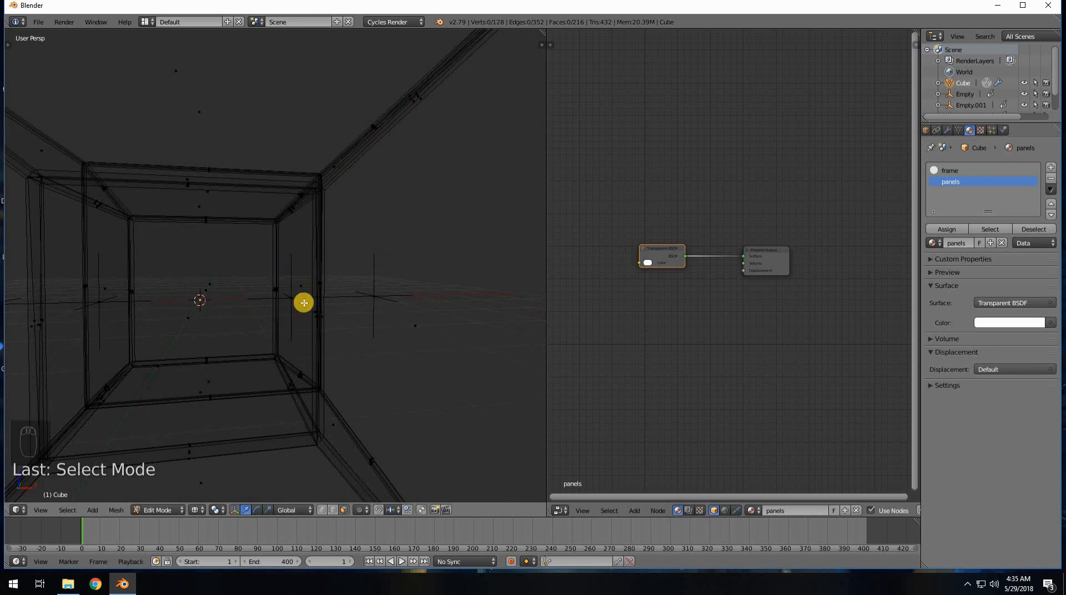
right_click(214, 301)
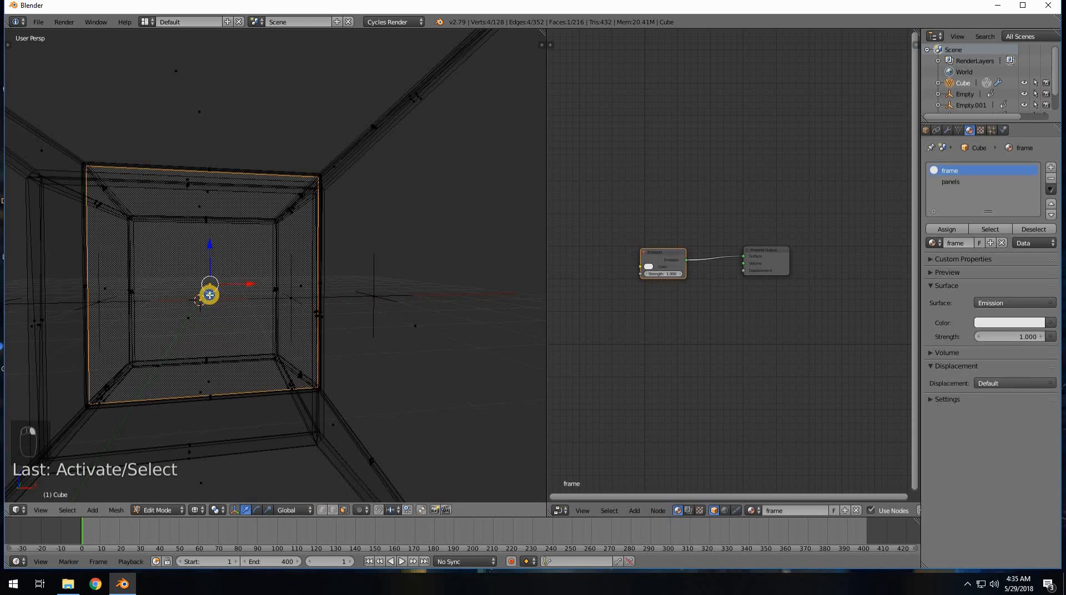
right_click(416, 326, "shift")
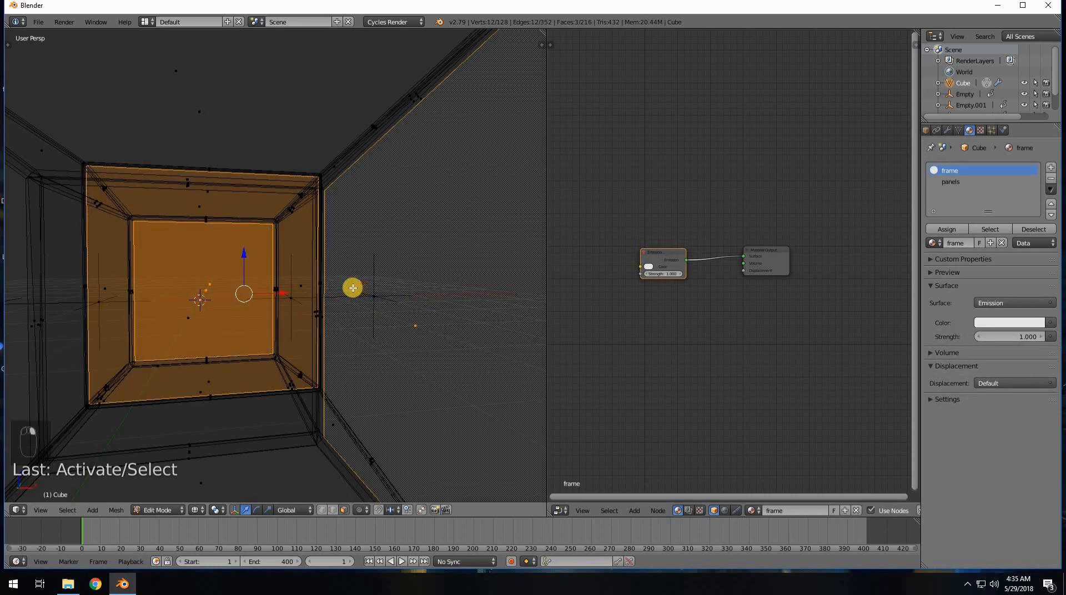
scroll(353, 287, "down", 3)
right_click(247, 190, "shift")
right_click(283, 234, "shift")
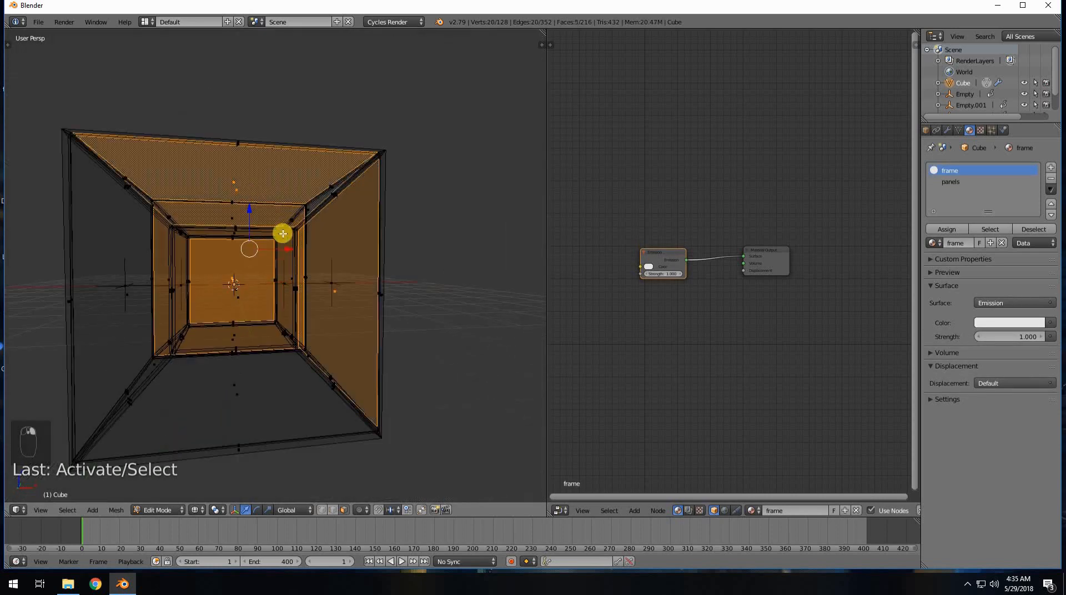
middle_click_drag(283, 233, 125, 288)
right_click(125, 288, "shift")
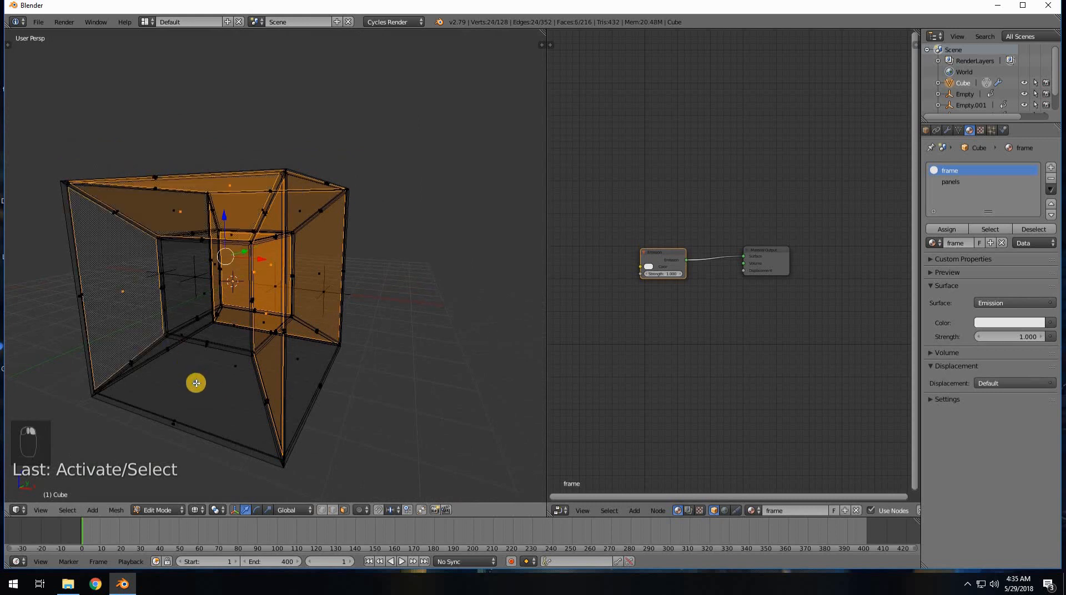
right_click(195, 382, "shift")
middle_click_drag(183, 368, 269, 364)
right_click(255, 373, "shift")
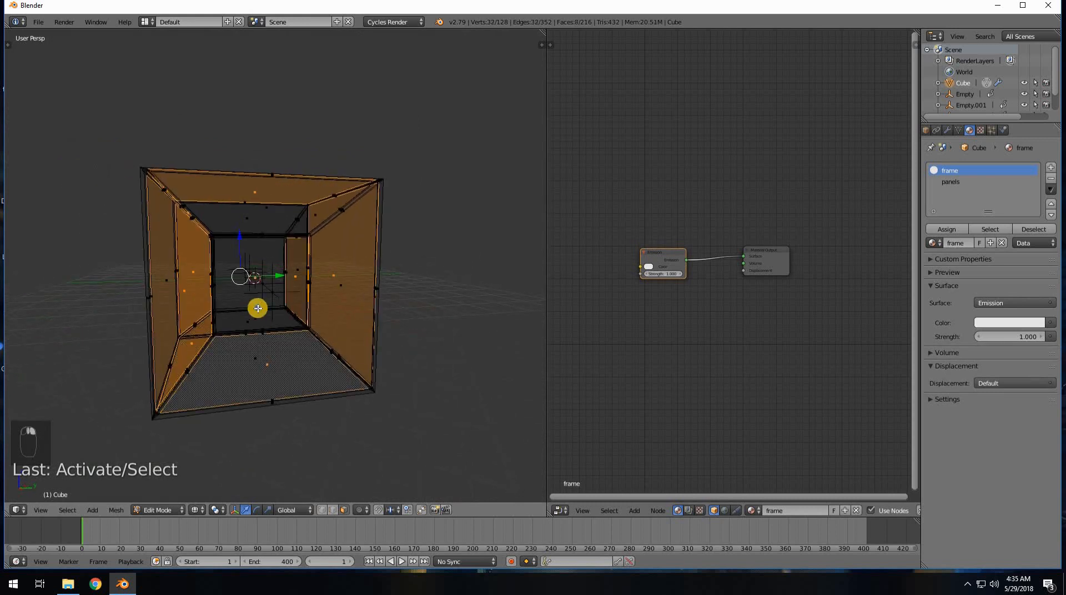
right_click(258, 319, "shift")
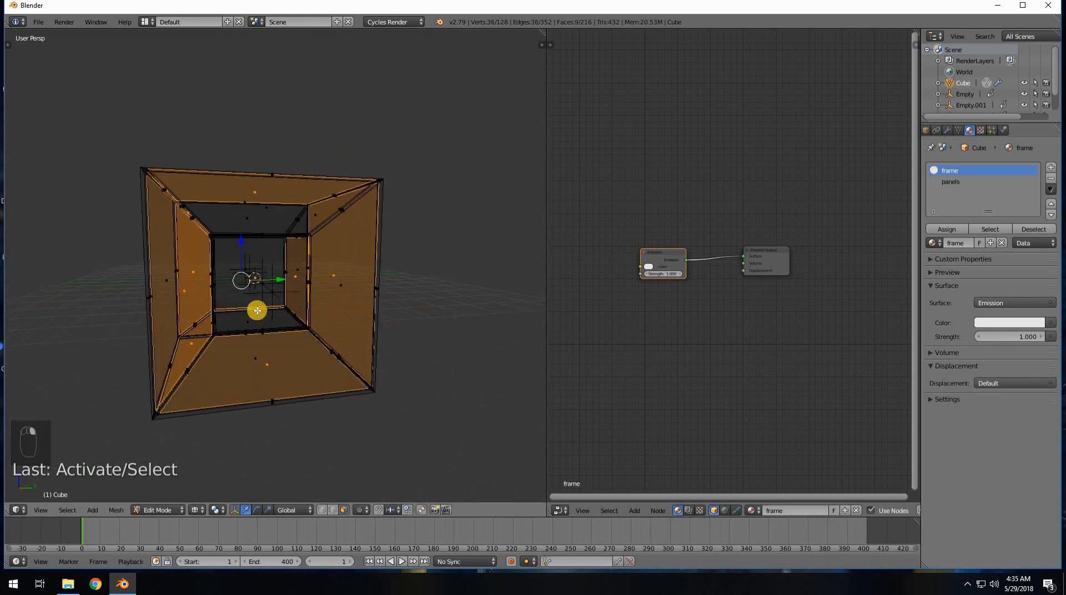
key("ctrl+z")
right_click(258, 319, "shift")
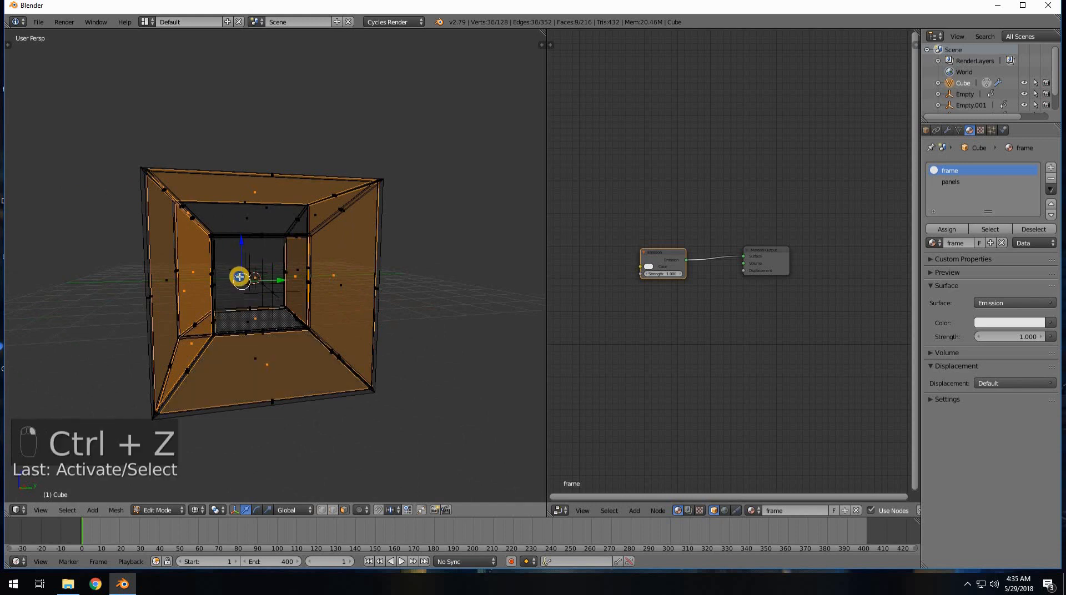
right_click(261, 273, "shift")
right_click(290, 278, "shift")
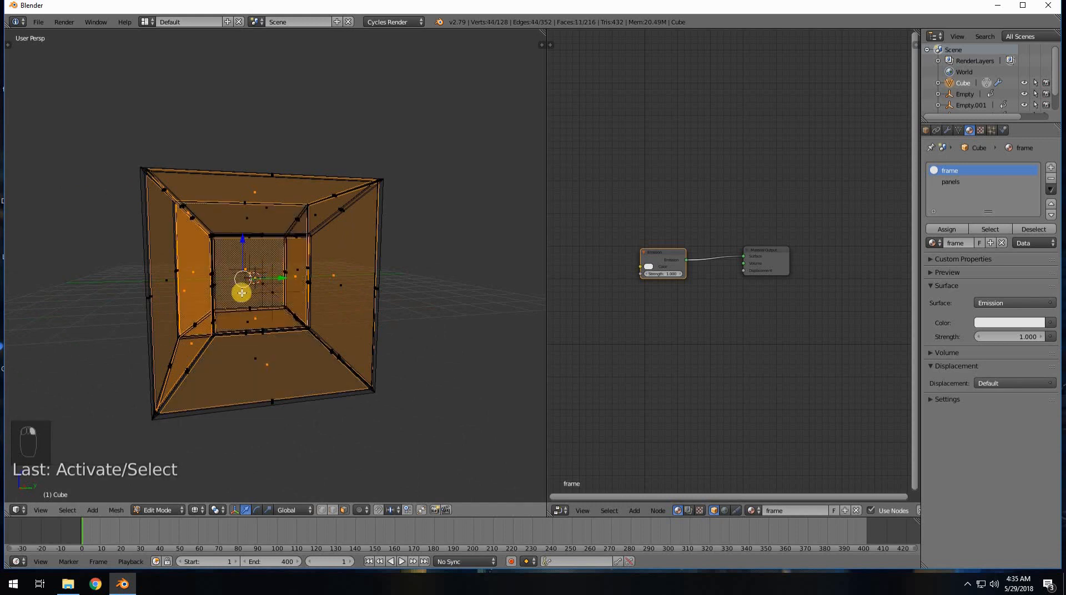
middle_click_drag(242, 290, 309, 331)
scroll(250, 295, "up", 4)
right_click(218, 304, "shift")
right_click(338, 433, "shift")
right_click(396, 402, "shift")
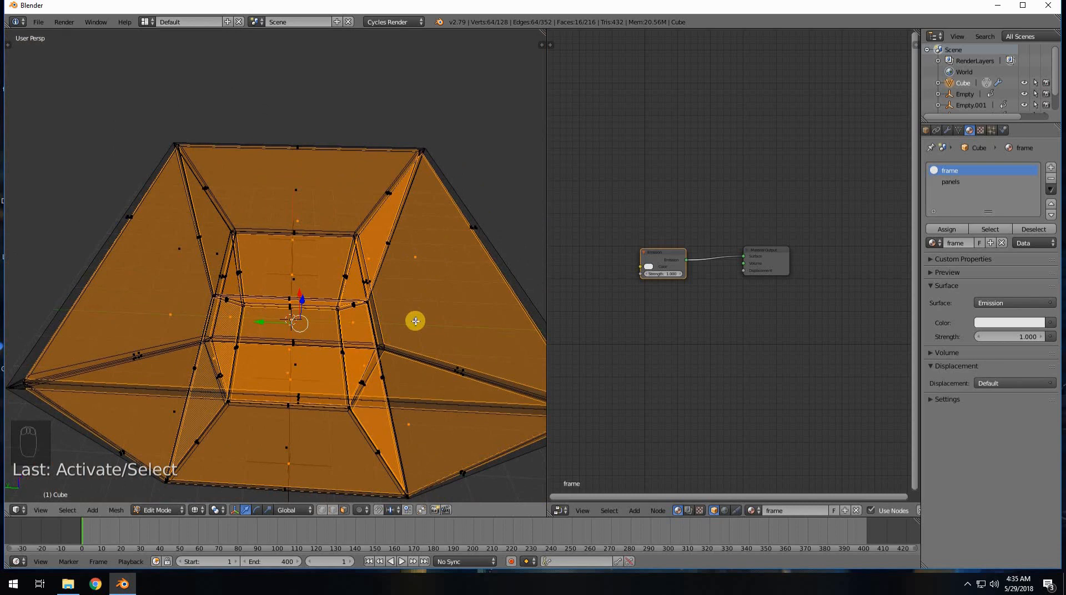
right_click(411, 315, "shift")
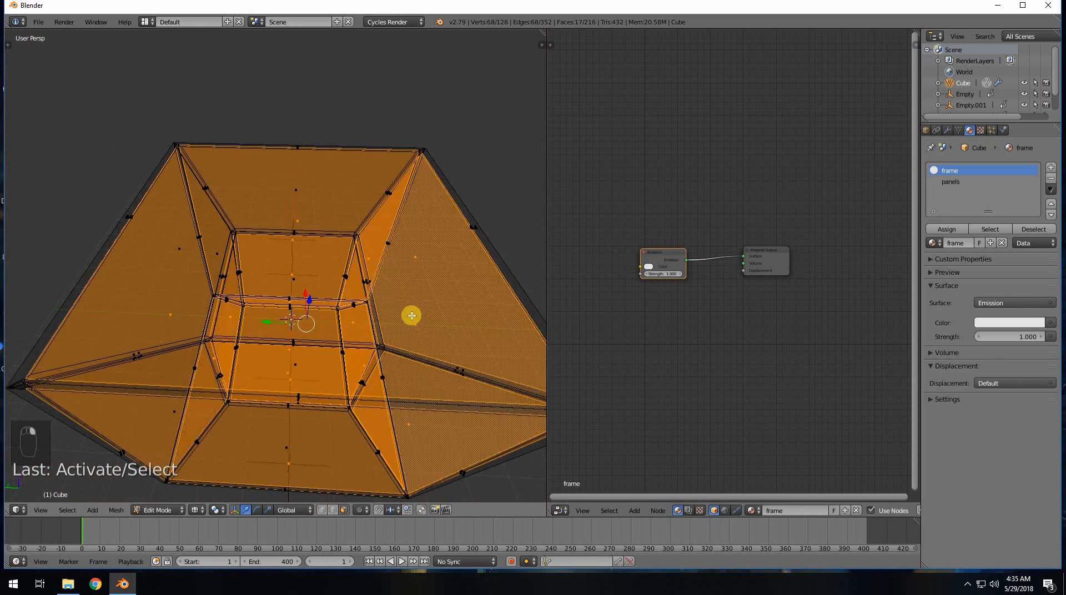
right_click(232, 230, "shift")
right_click(202, 255, "shift")
right_click(188, 282, "shift")
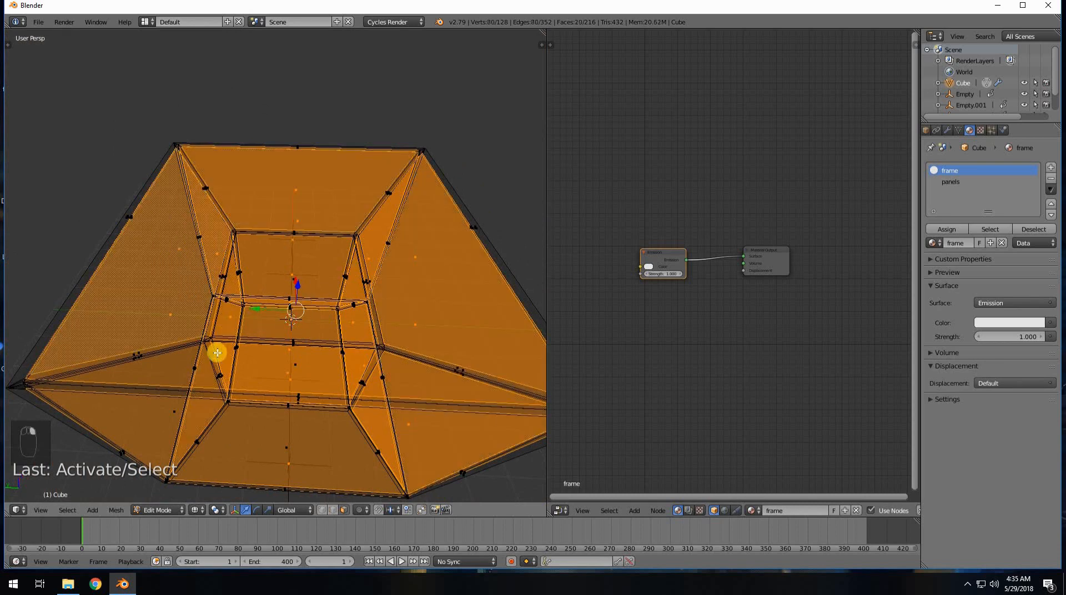
right_click(171, 411, "shift")
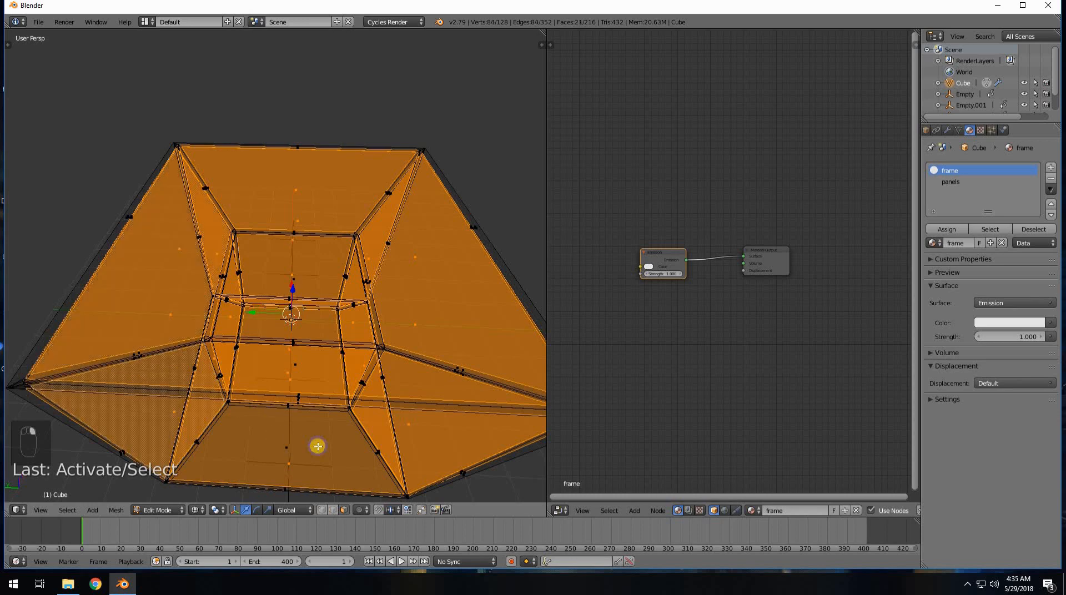
right_click(317, 446, "shift")
middle_click_drag(319, 431, 315, 420)
middle_click_drag(299, 443, 100, 240)
right_click(99, 241, "shift")
middle_click_drag(223, 285, 234, 218)
middle_click_drag(299, 298, 495, 222)
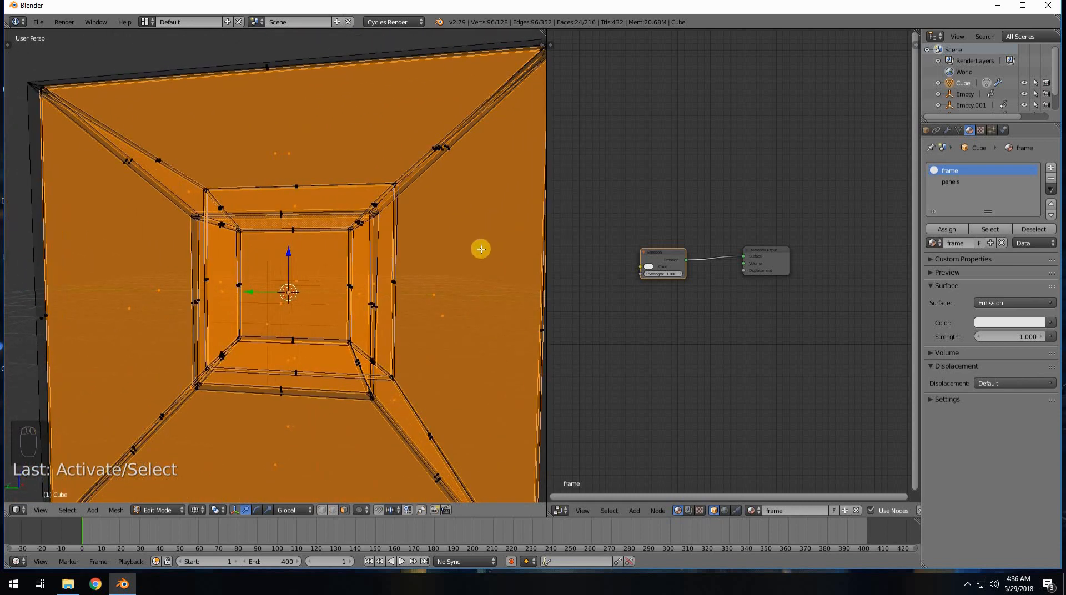
Step: Hide the selected panel faces to inspect the remaining frame in solid shading, and reveal them again in wireframe
key("h")
middle_click_drag(447, 281, 354, 258)
key("z")
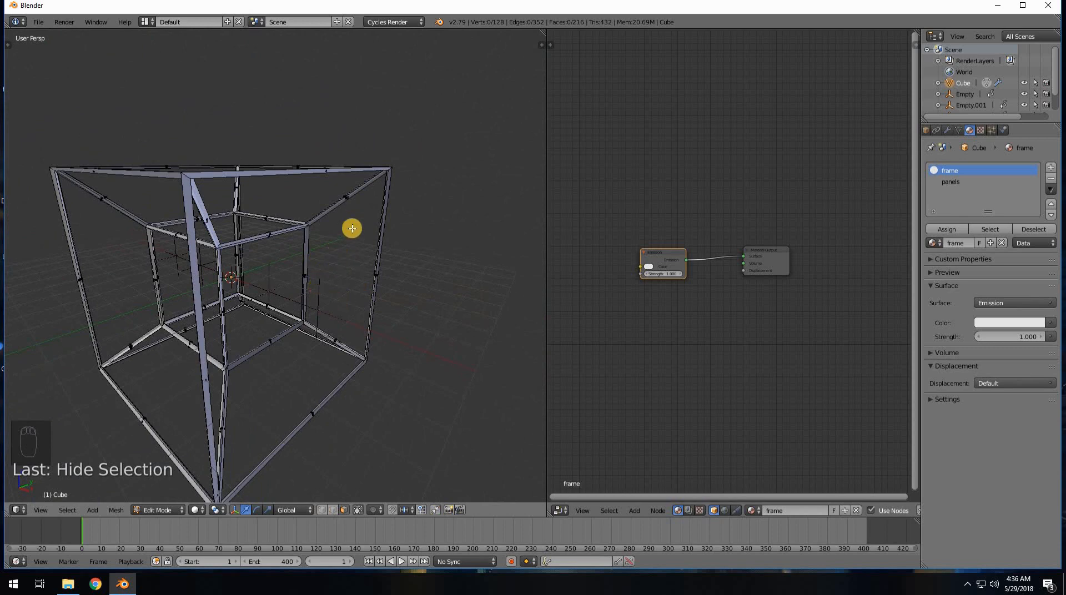
middle_click_drag(345, 301, 294, 279)
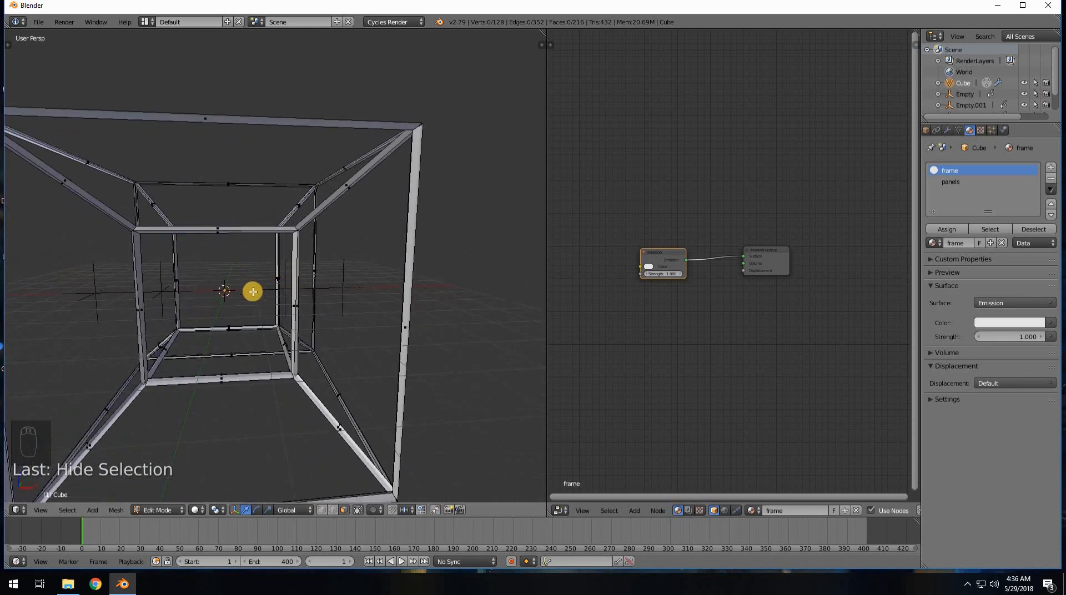
key("z")
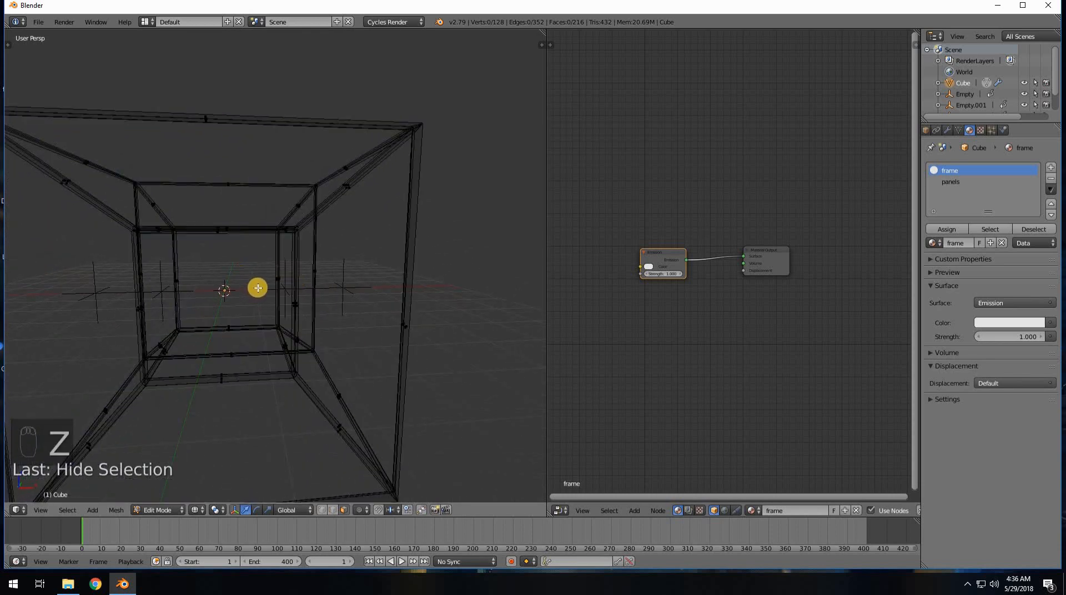
key("alt+h")
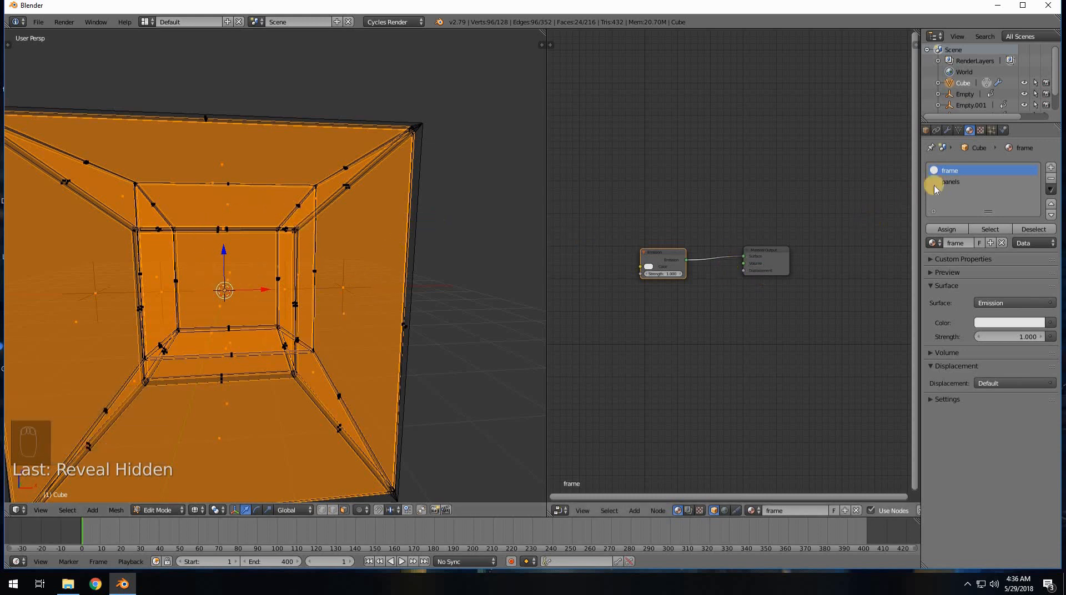
Step: Assign the panels material to the selected panel faces
left_click(952, 183)
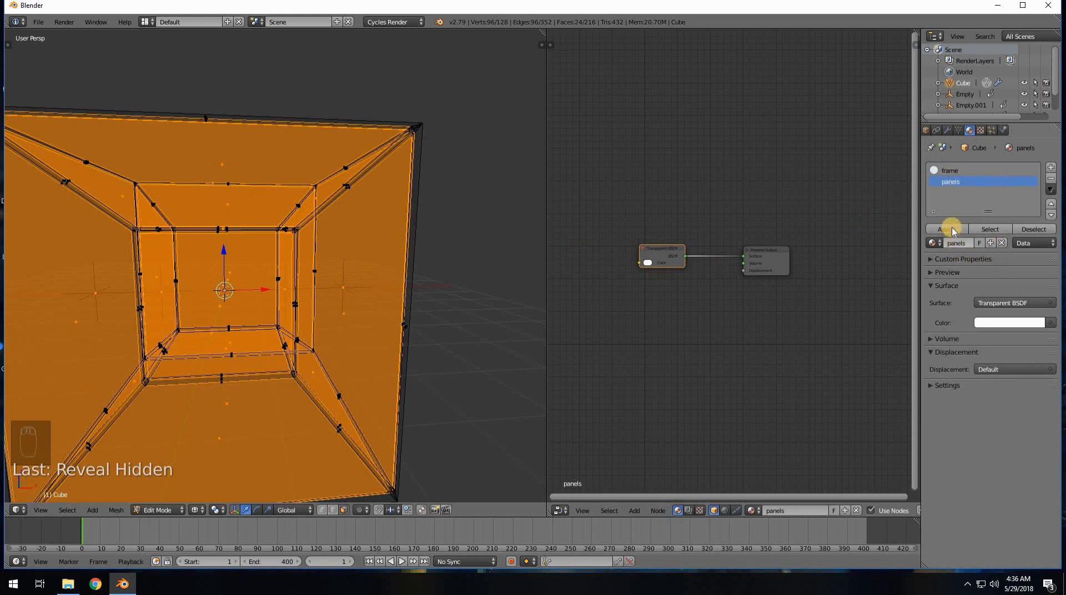
left_click(952, 230)
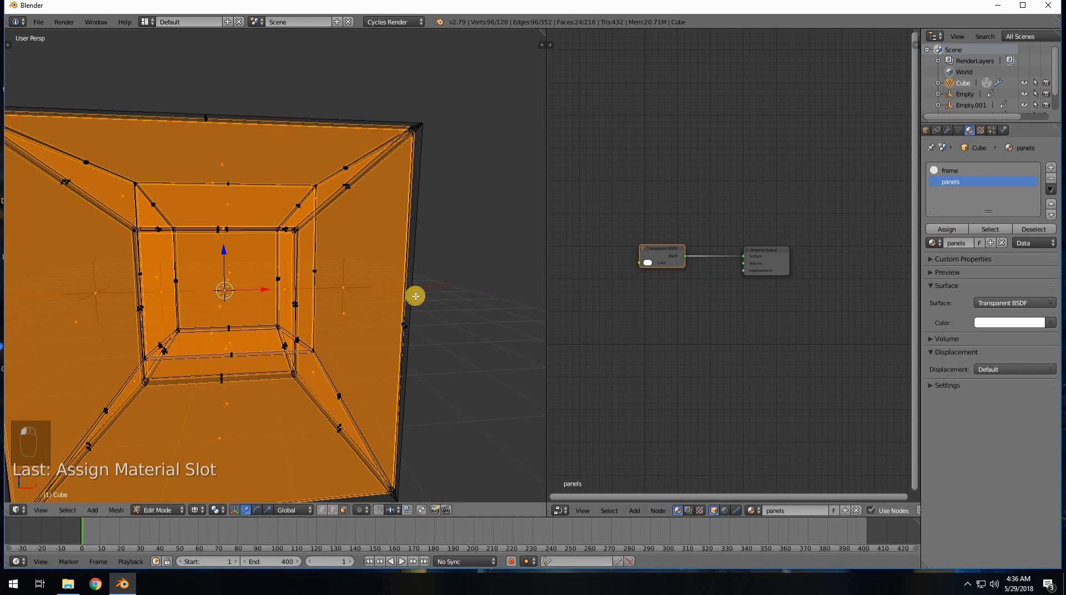
scroll(327, 302, "down", 1)
middle_click_drag(522, 300, 433, 294)
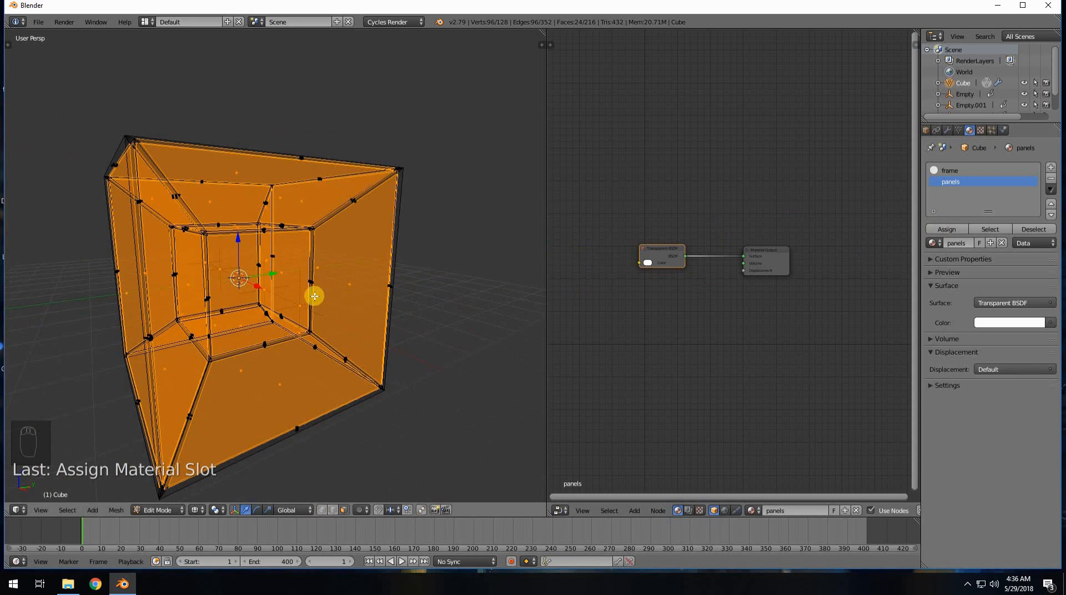
Step: Return the Cube to Object Mode and preview its materials with rendered viewport shading
key("shift+z")
key("shift+z")
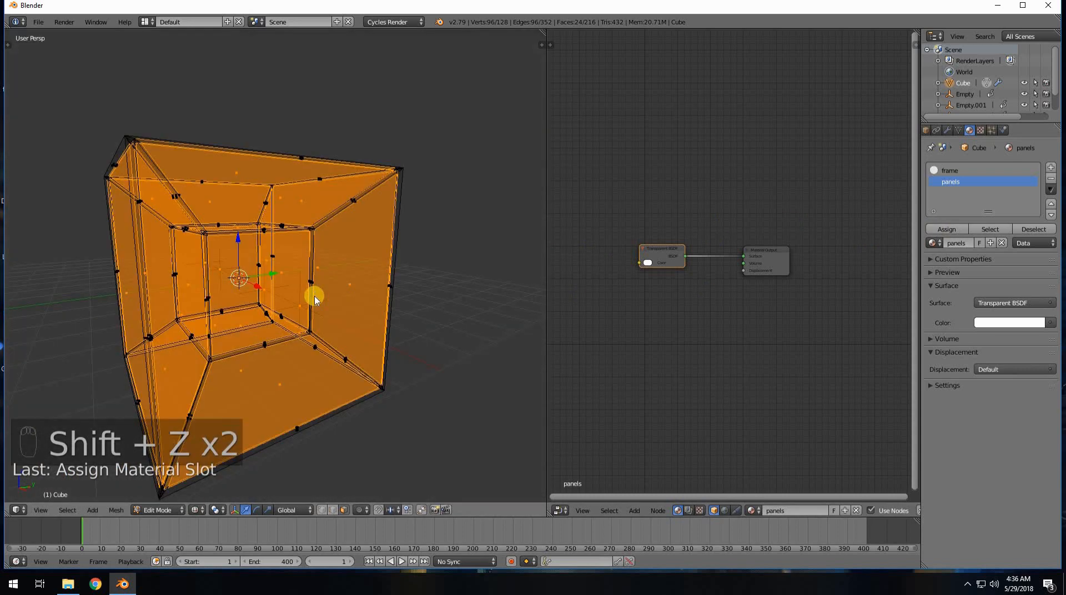
key("Tab")
key("z")
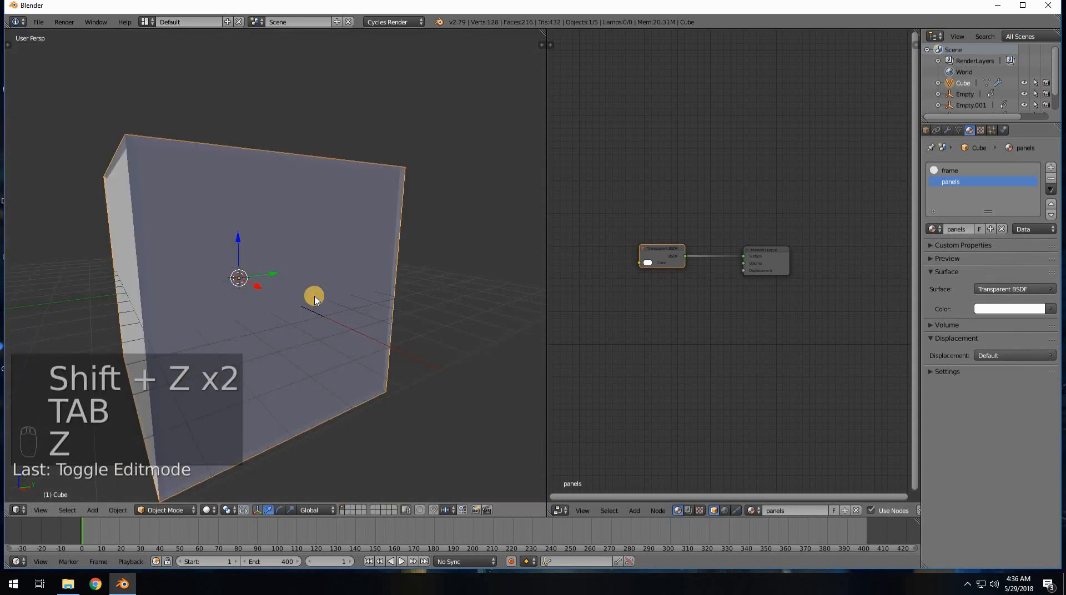
key("shift+z")
middle_click_drag(269, 309, 305, 302)
scroll(265, 292, "down", 4)
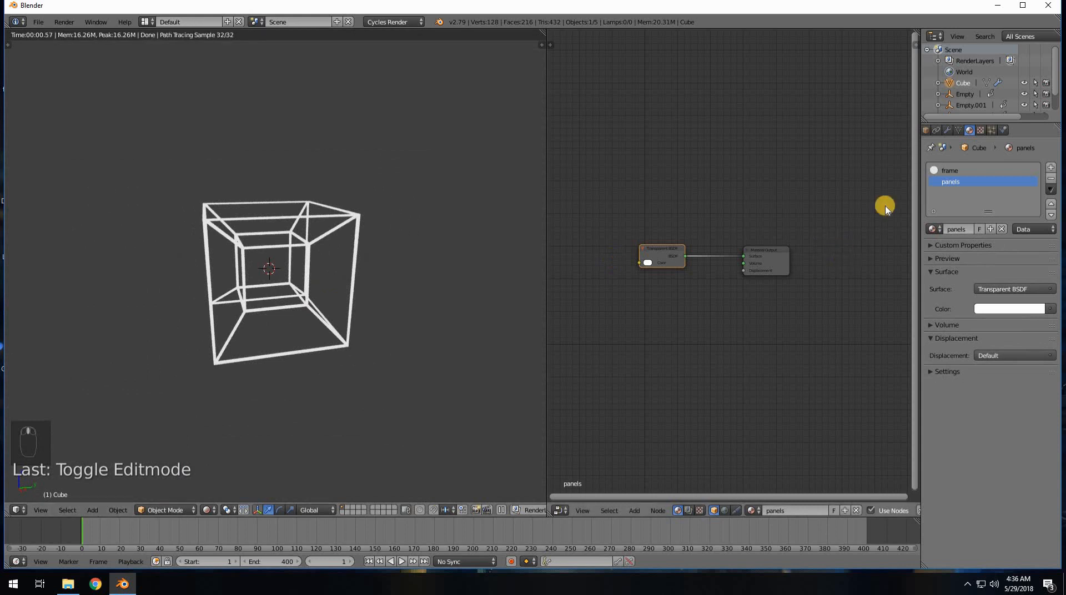
Step: Set the viewport start resolution to 512 in the render performance settings and play the animation in the rendered view
scroll(949, 131, "up", 3)
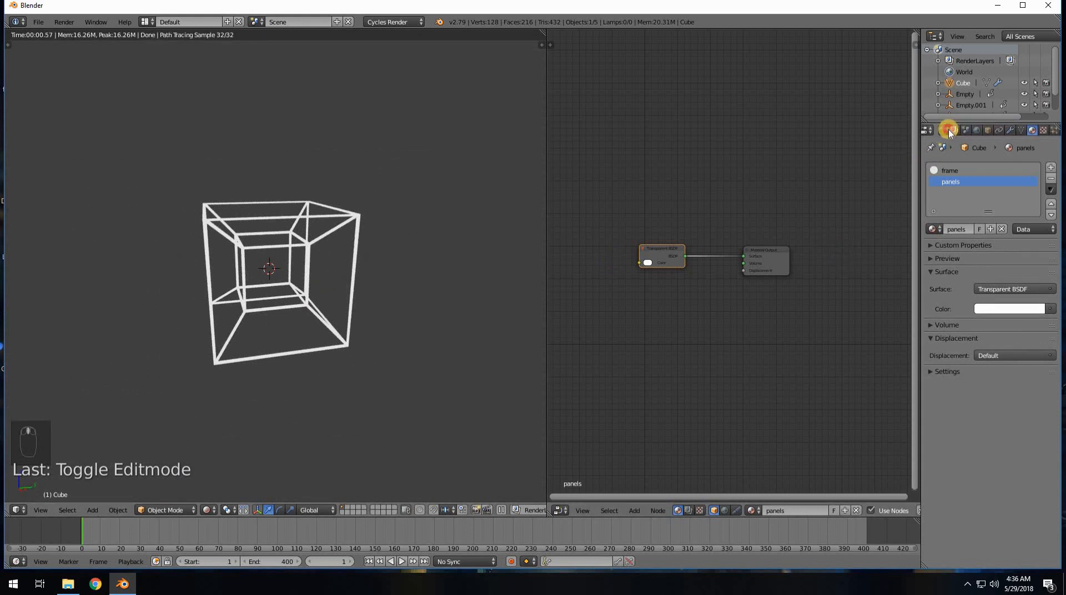
left_click(949, 131)
scroll(971, 347, "down", 5)
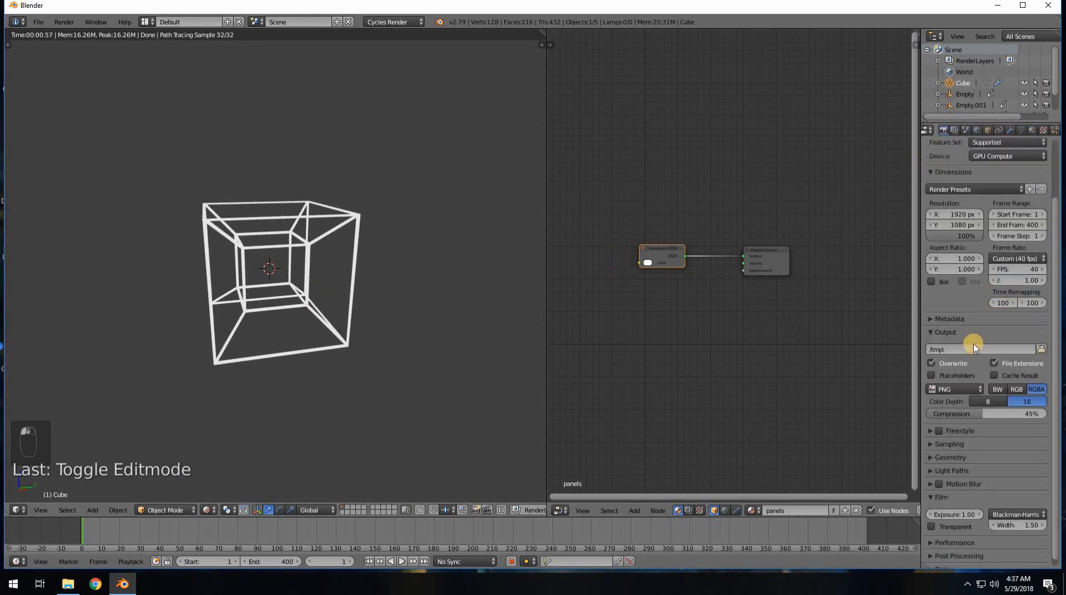
left_click(985, 535)
scroll(1011, 519, "down", 4)
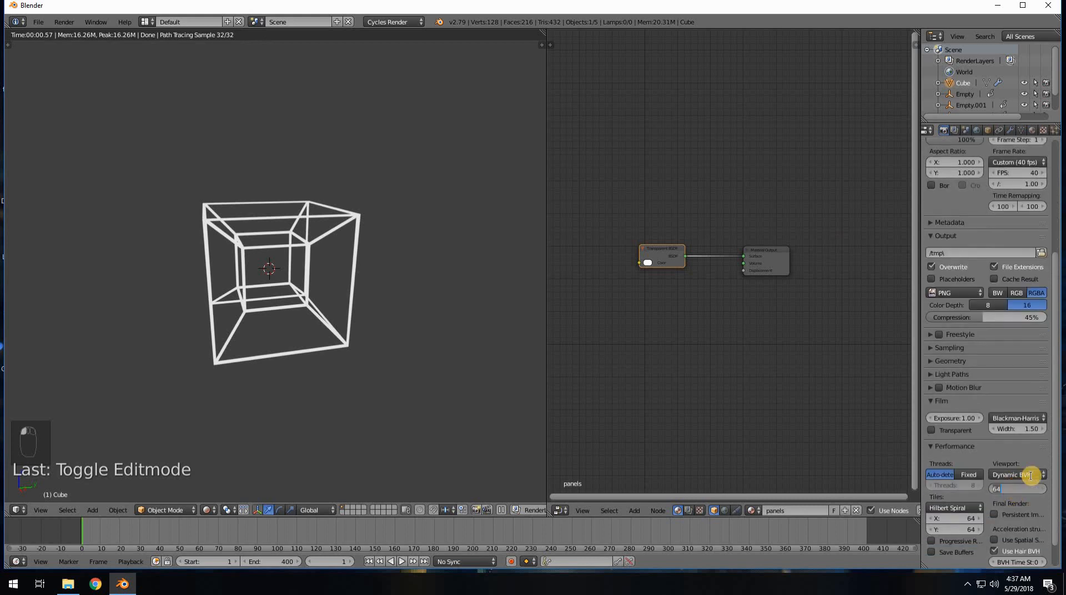
key("Return")
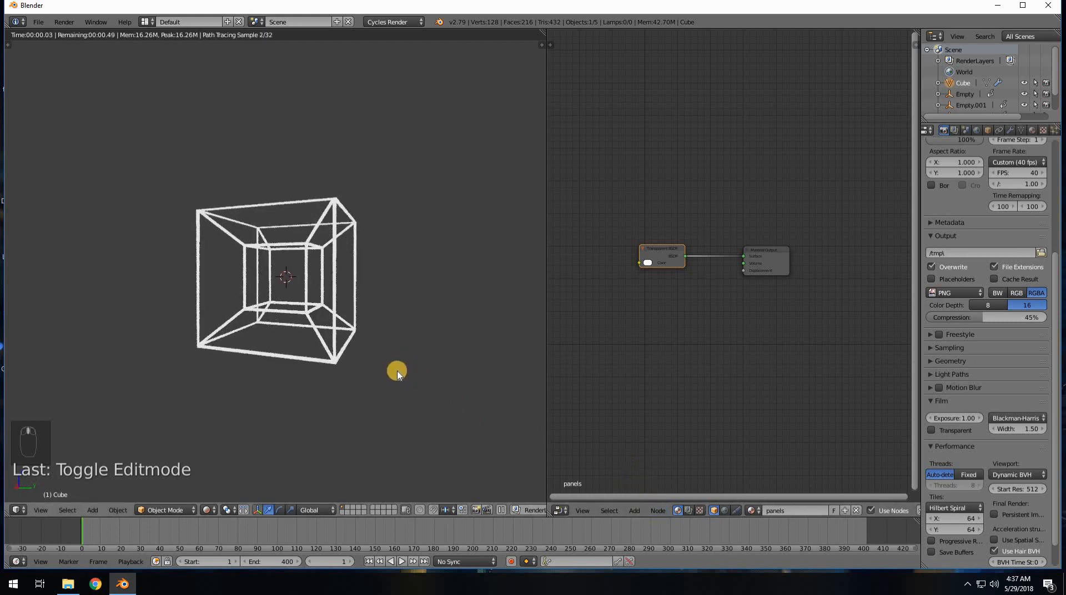
scroll(397, 383, "up", 2)
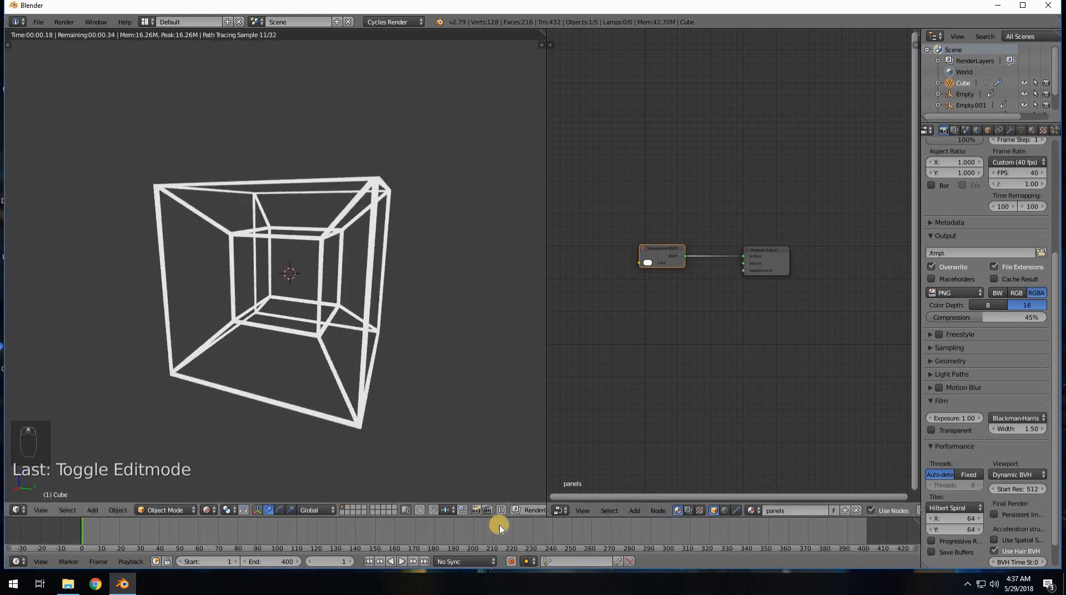
left_click(402, 562)
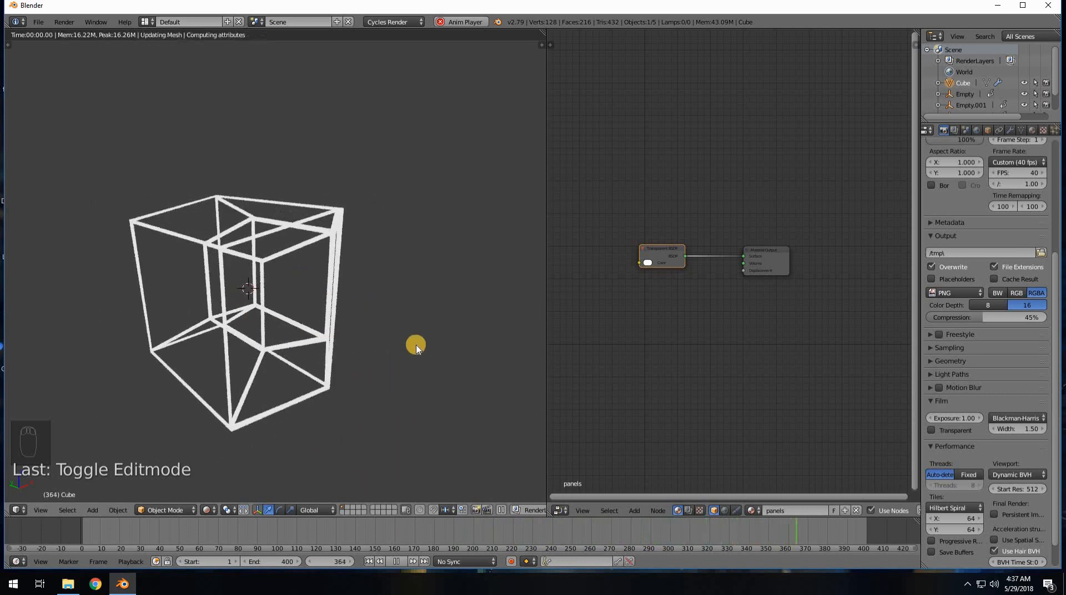
Step: Enable nodes for the World and set its background color to black
left_click(976, 131)
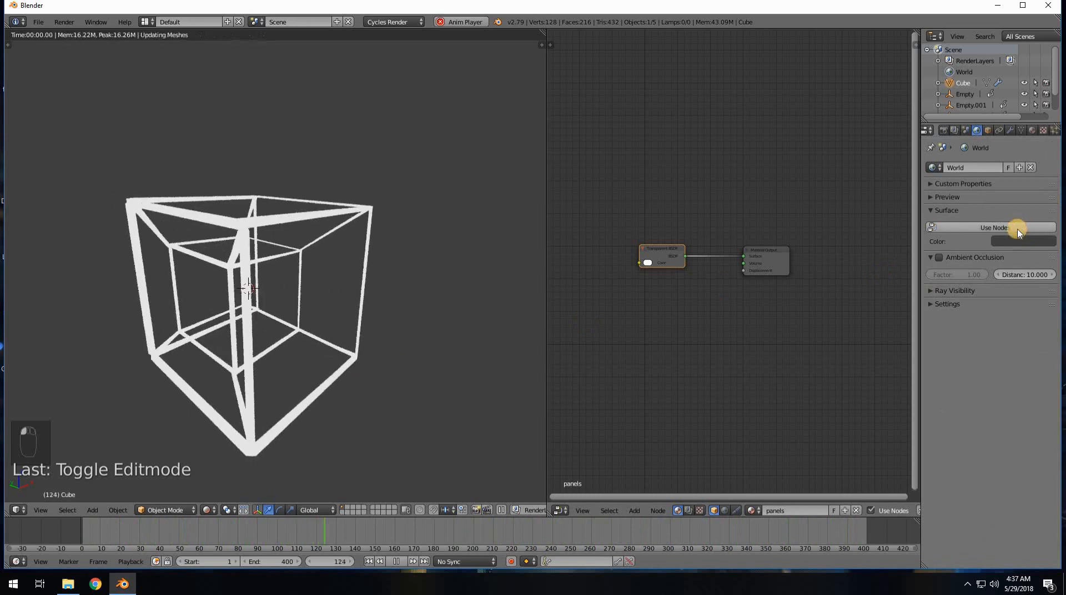
left_click(1023, 228)
left_click(1021, 247)
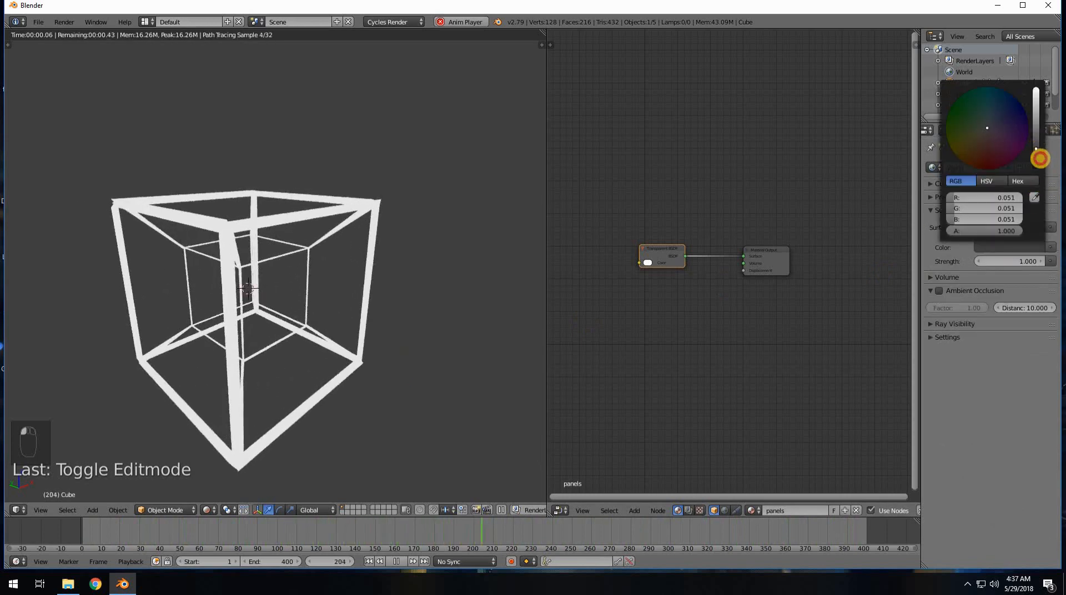
left_click_drag(1039, 159, 1038, 185)
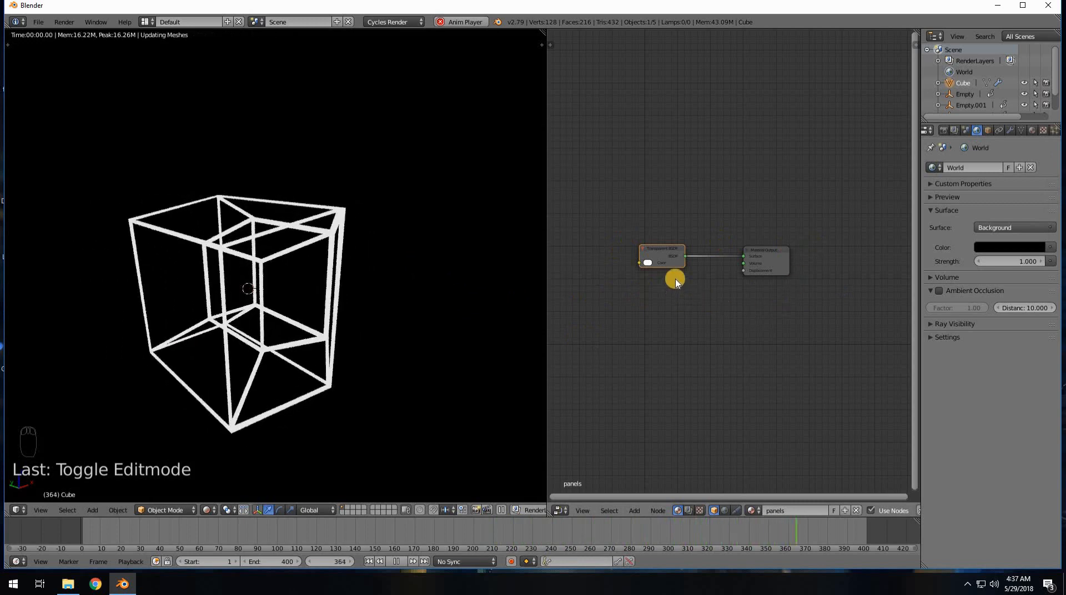
Step: Add a Translucent BSDF below the Transparent BSDF in the panels material and give it a light red color
scroll(676, 282, "up", 3)
middle_click_drag(636, 304, 645, 304)
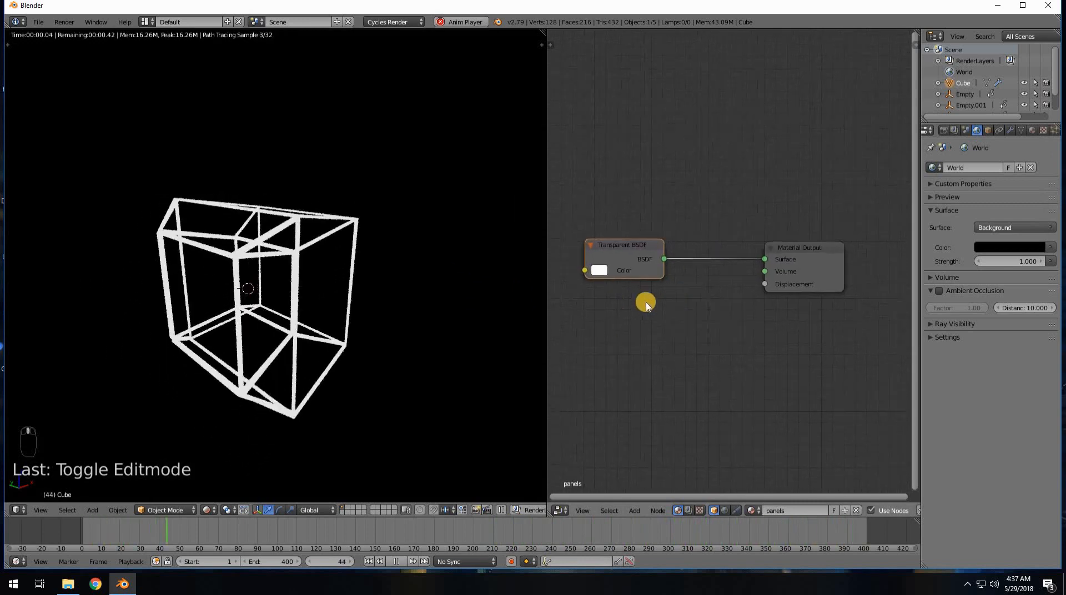
mouse_move(645, 256)
left_mouse_down()
mouse_move(617, 275)
mouse_move(632, 254)
left_mouse_up()
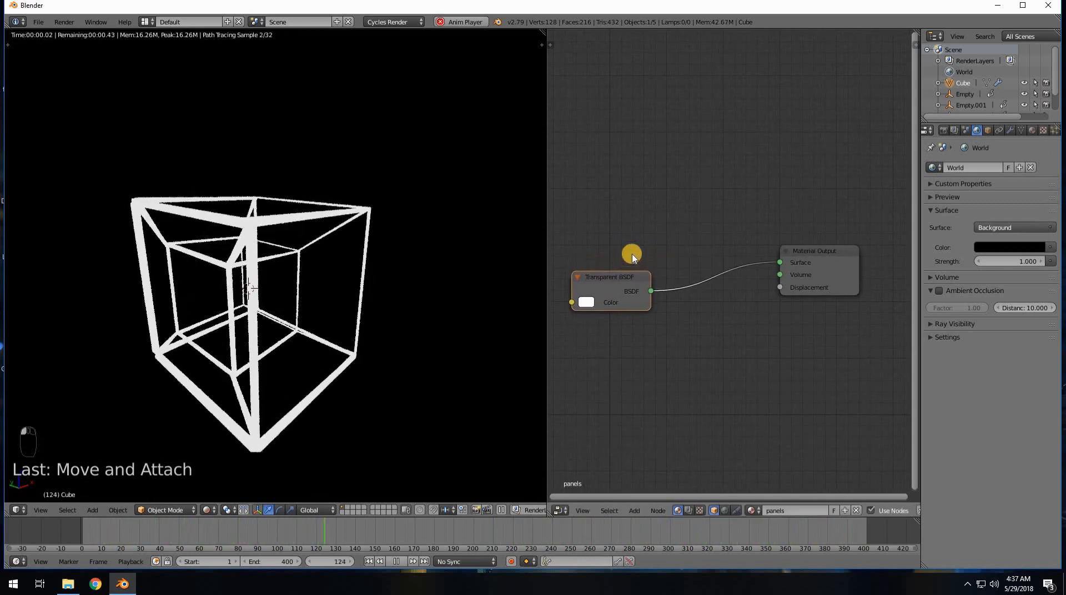
key("shift+a")
mouse_move(632, 255)
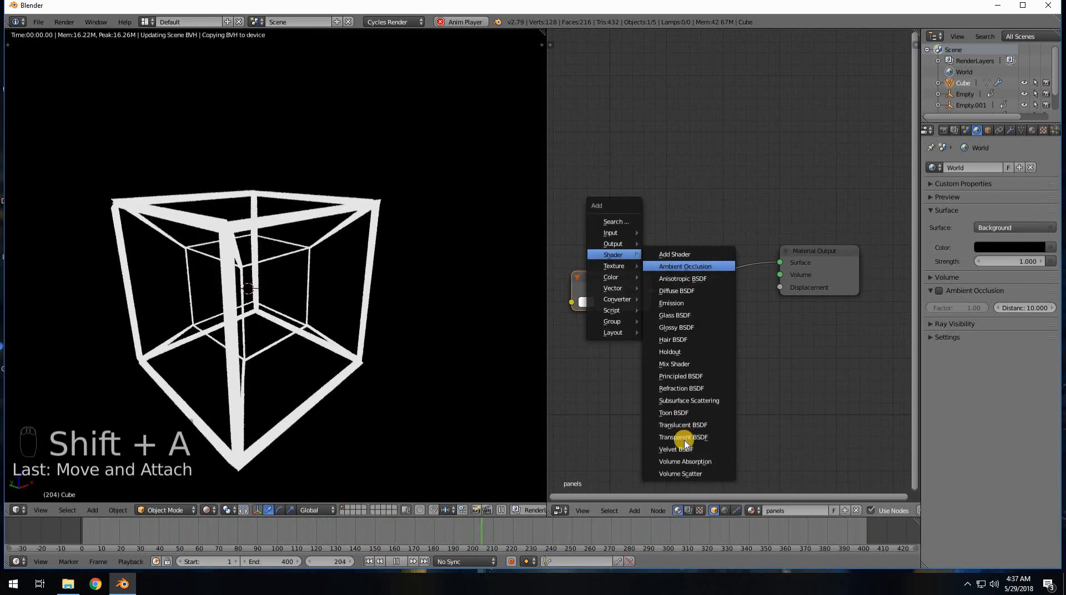
left_click(694, 425)
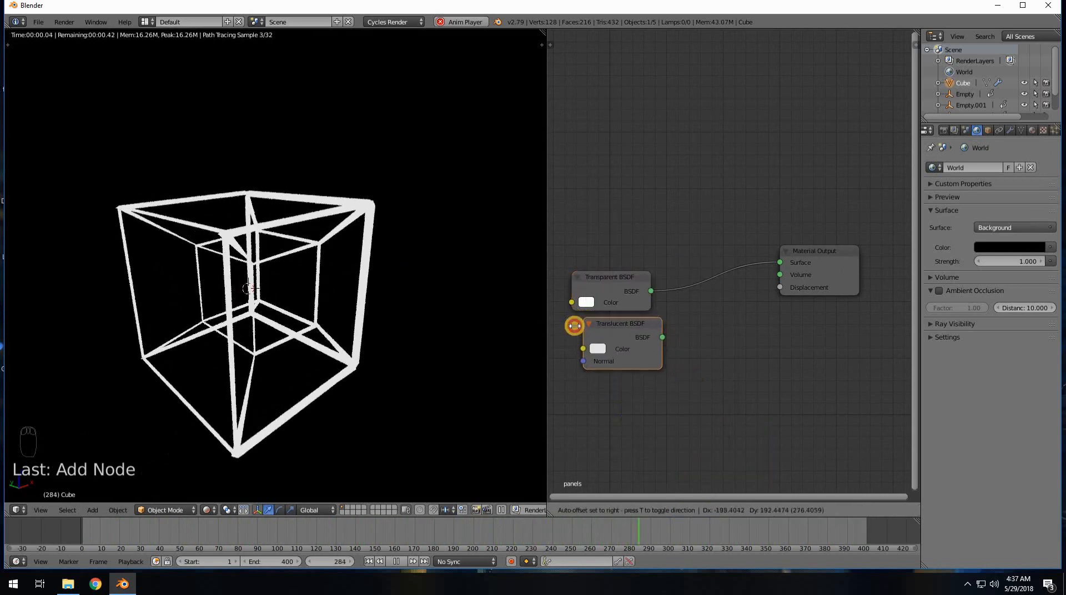
left_click(586, 349)
left_click(585, 302)
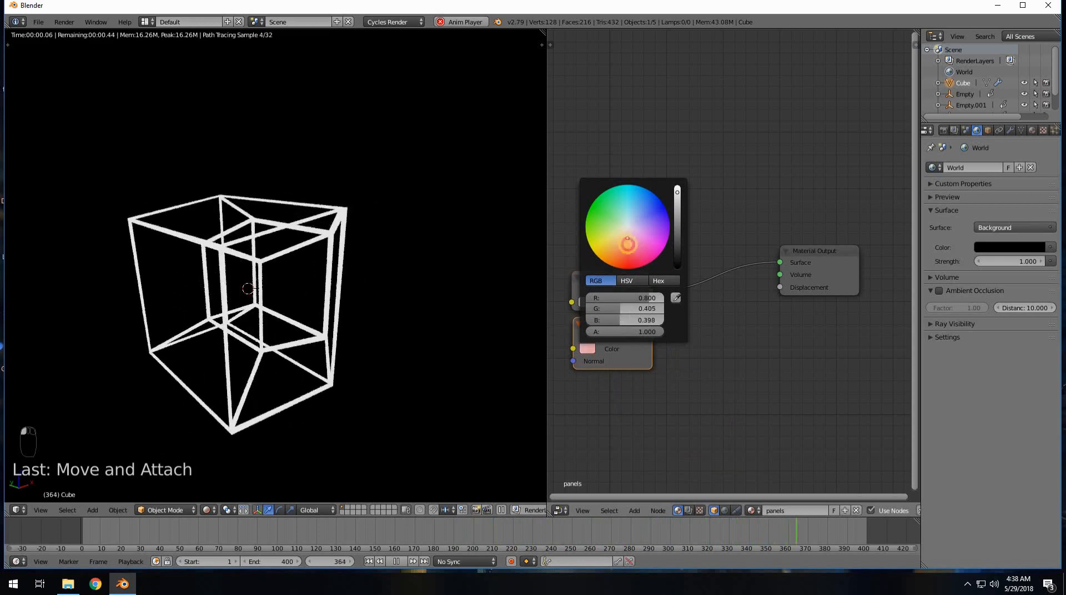
Step: Add a Mix Shader that blends the Transparent and Translucent BSDFs into the panels material's surface output
key("shift+a")
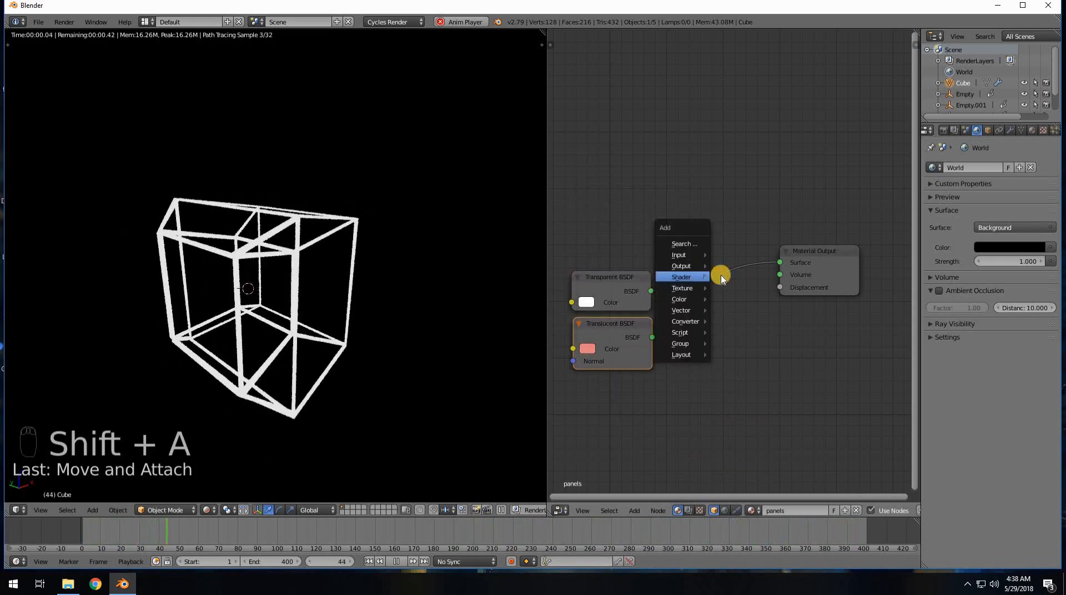
mouse_move(704, 276)
left_click(754, 388)
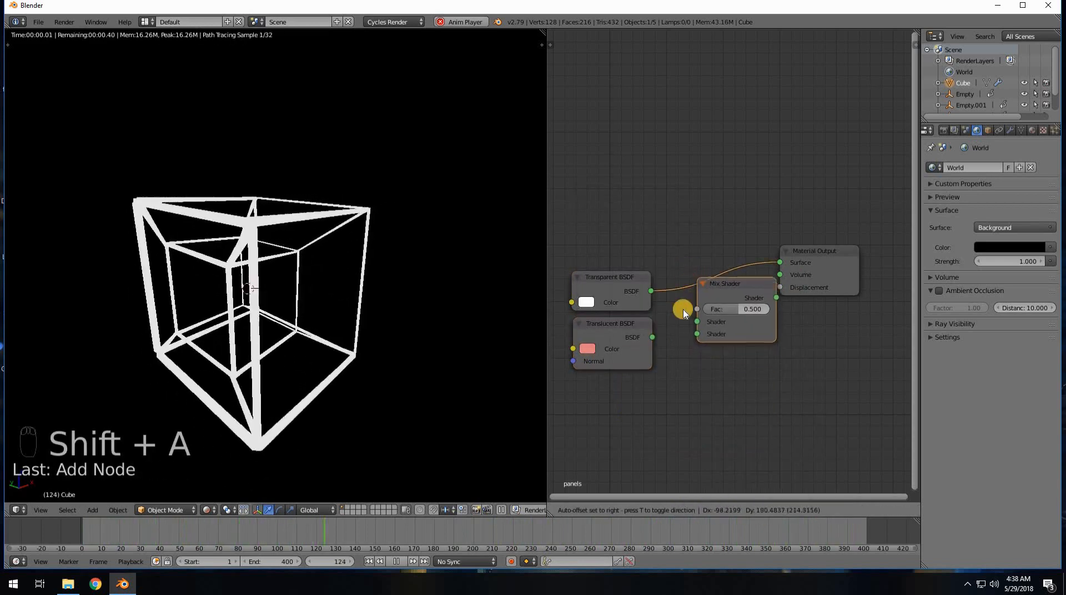
left_click(657, 338)
left_click_drag(687, 333, 695, 331)
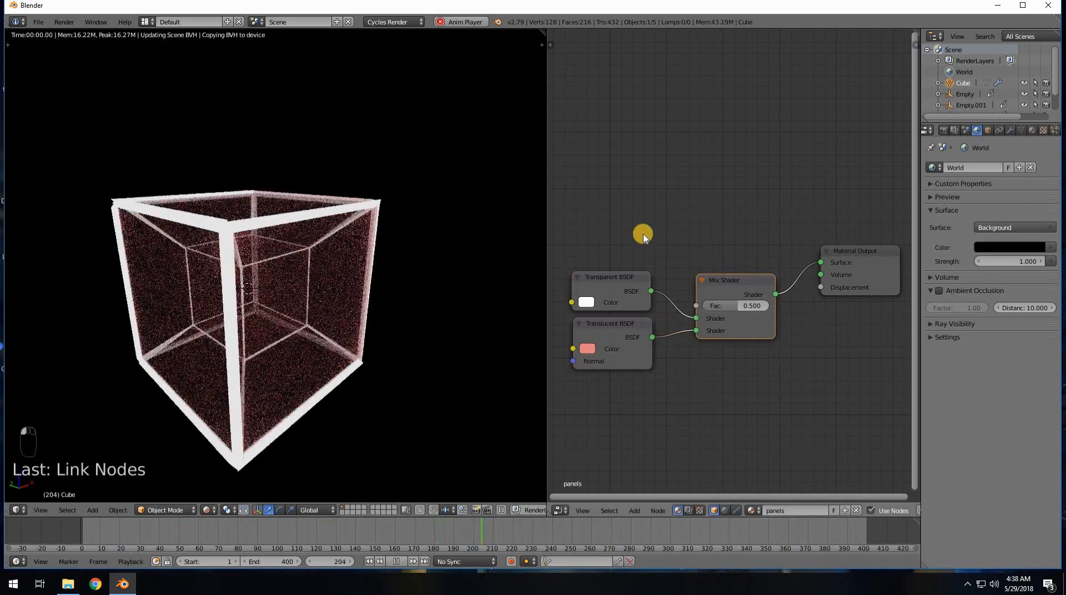
Step: Add a Noise Texture to the panels material and link its Fac output to the Mix Shader's factor
middle_click_drag(605, 233, 636, 236)
key("shift+a")
mouse_move(637, 237)
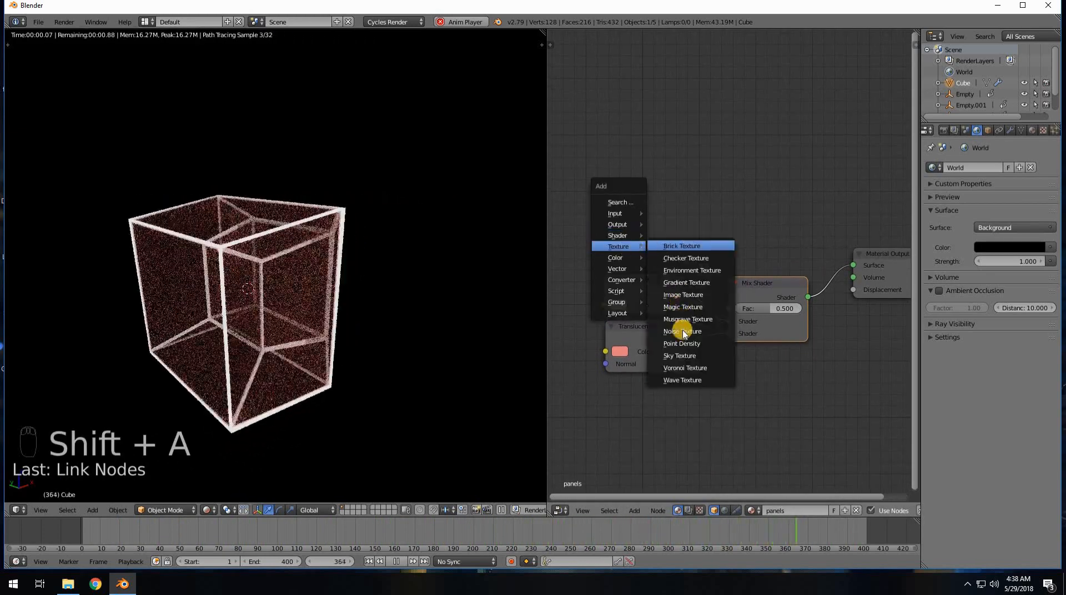
left_click(683, 331)
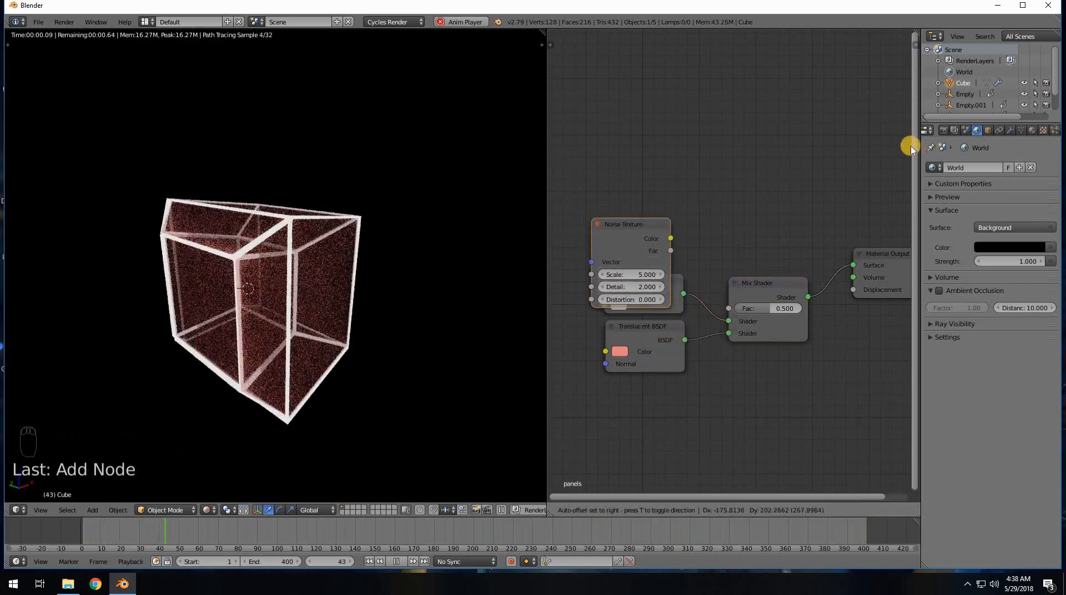
left_click(601, 211)
left_click_drag(599, 209, 728, 315)
middle_click_drag(686, 211, 723, 214)
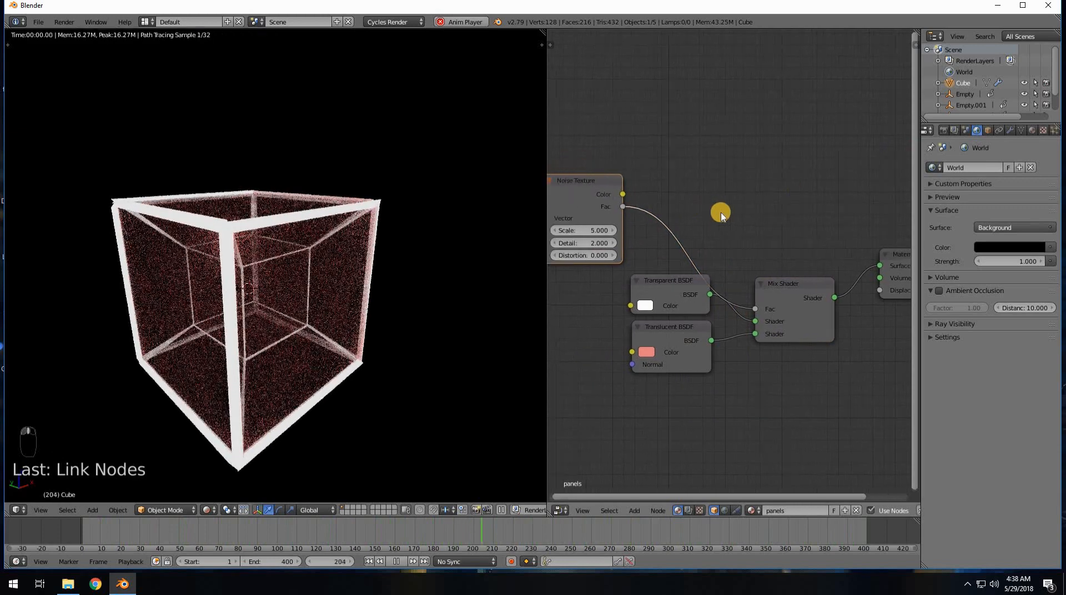
Step: Stop the animation playback and return to frame 1
left_click(394, 561)
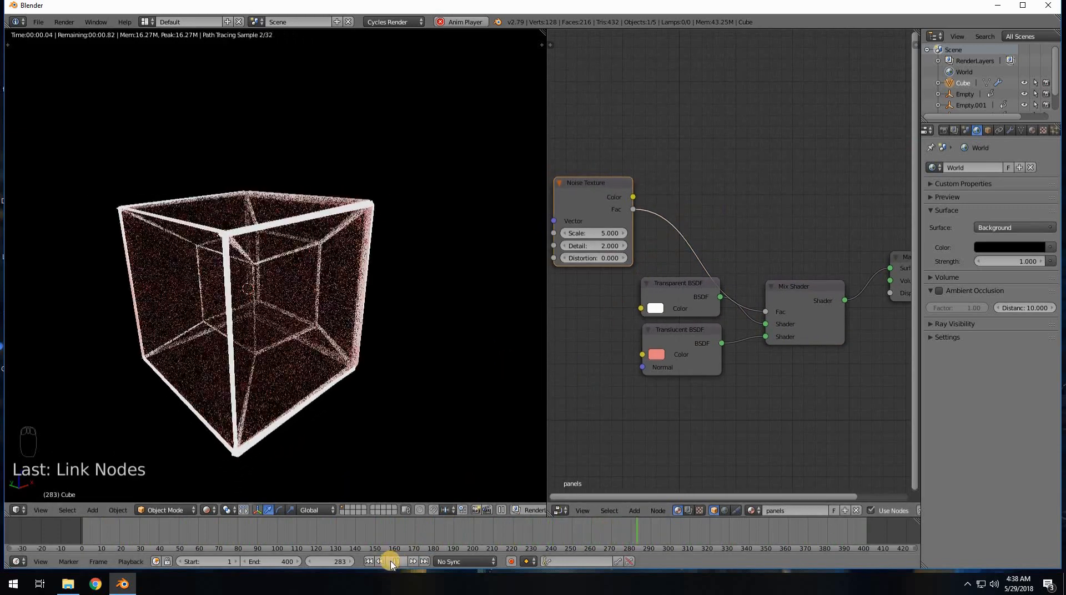
left_click(394, 561)
left_click(367, 561)
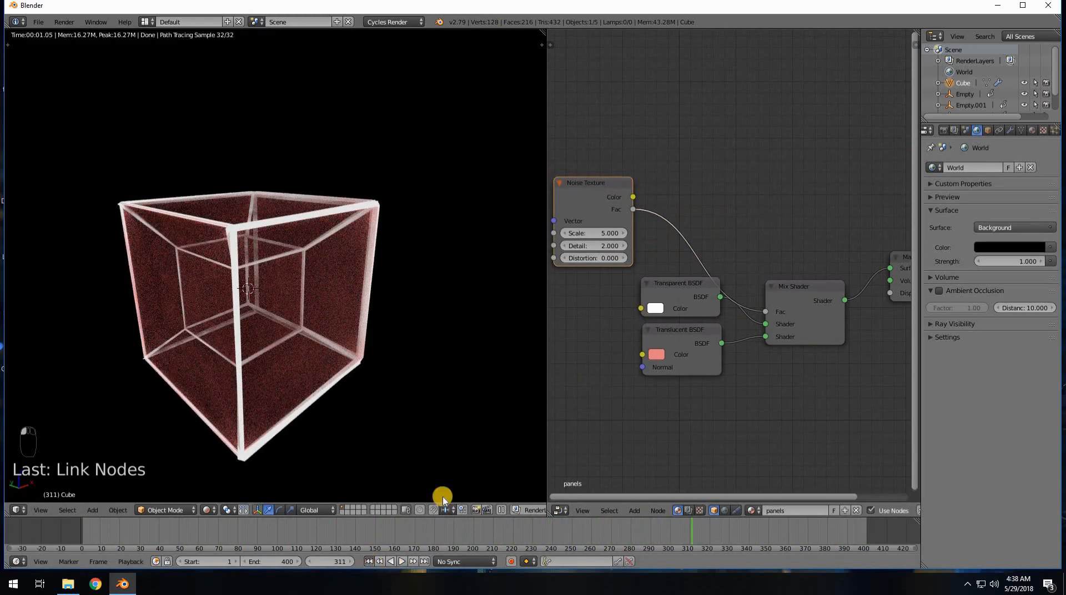
Step: Insert a ColorRamp between the Noise Texture and the Mix Shader factor, with noise scale 15 and the black stop at 0.591
key("shift+a")
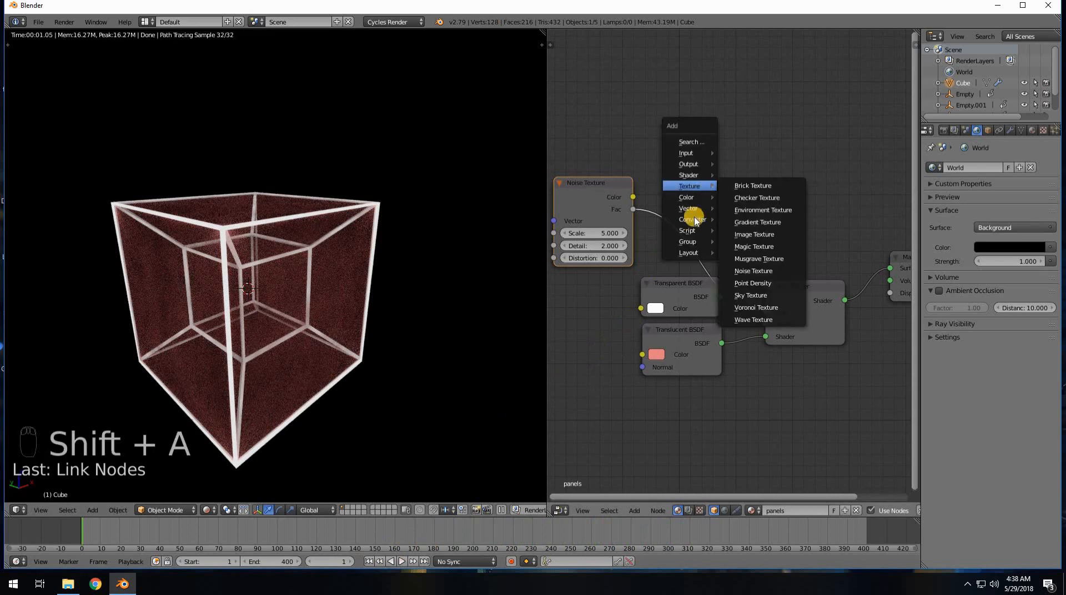
mouse_move(716, 220)
left_click(749, 231)
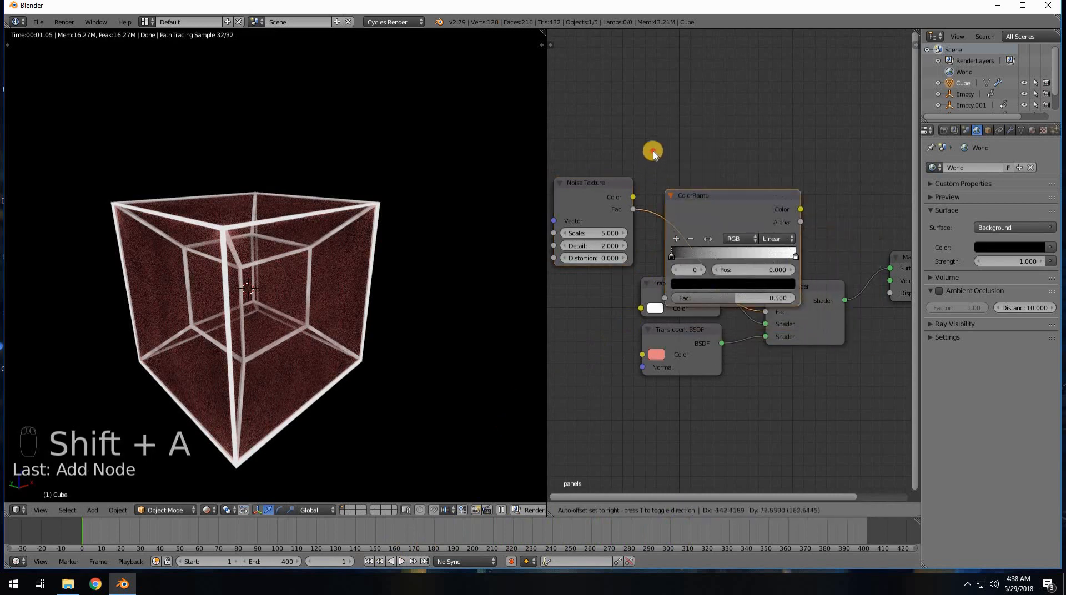
left_click(688, 216)
left_click_drag(715, 218, 760, 217)
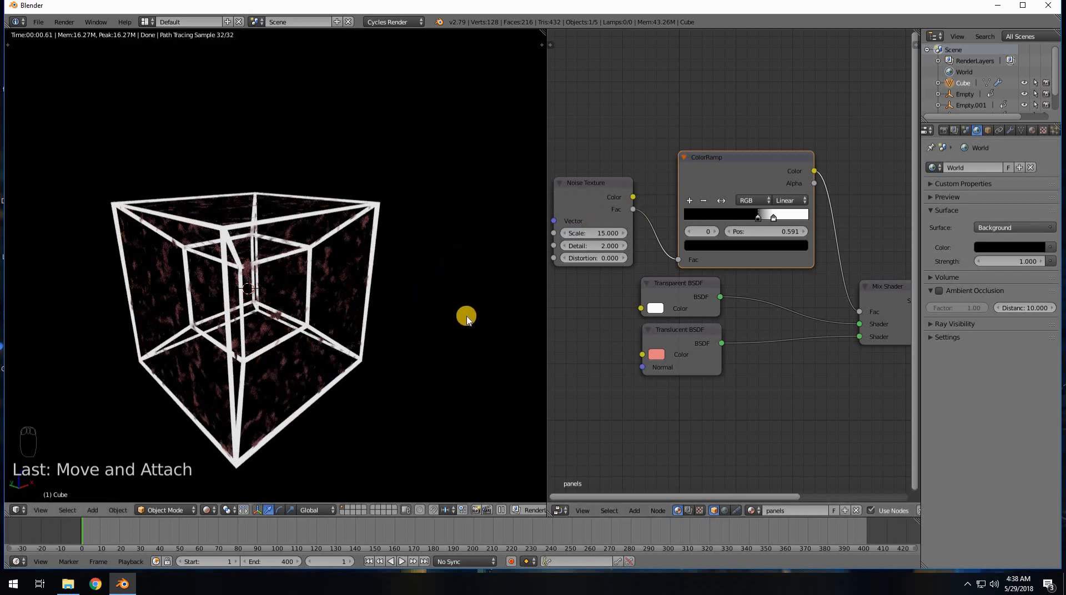
middle_click_drag(466, 314, 433, 291)
middle_click_drag(321, 313, 498, 300)
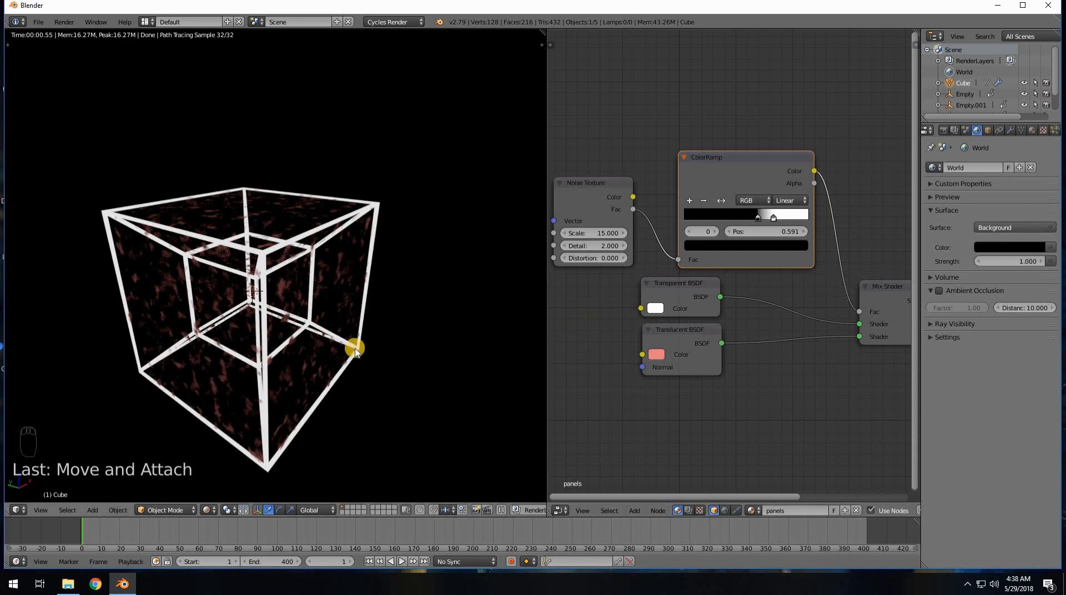
middle_click_drag(355, 350, 427, 315)
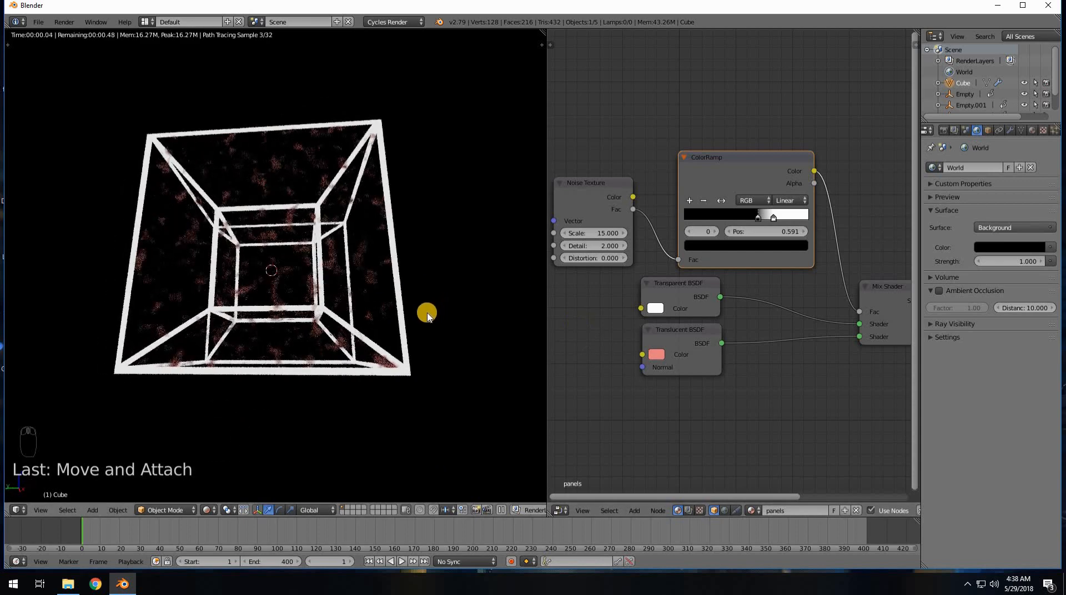
scroll(495, 316, "up", 2)
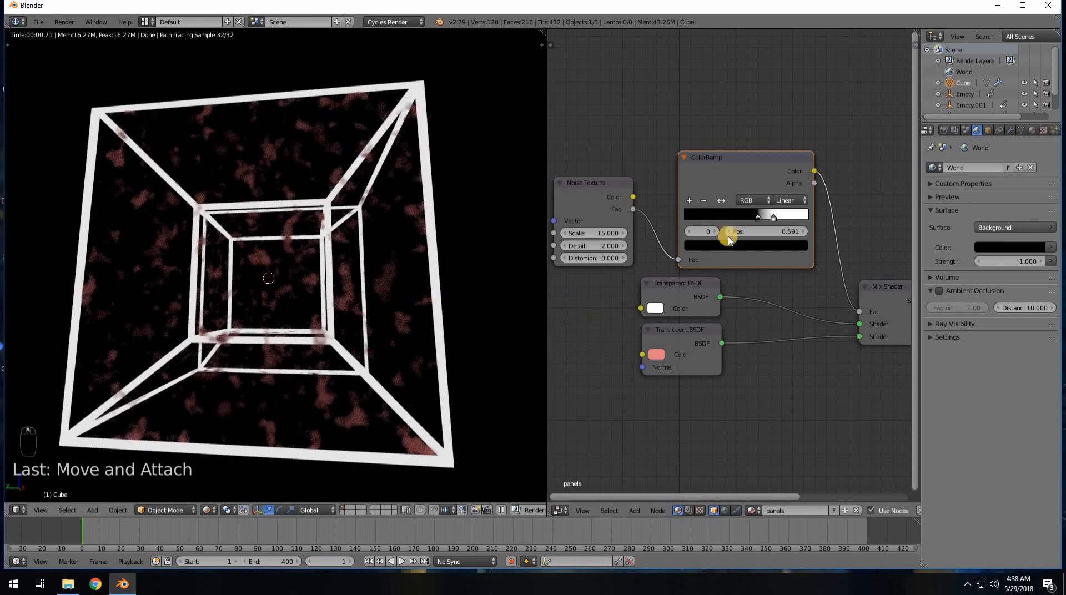
Step: Set the frame material's emission strength to 0.25 and inspect the dimmed cube from several angles
left_click(1032, 130)
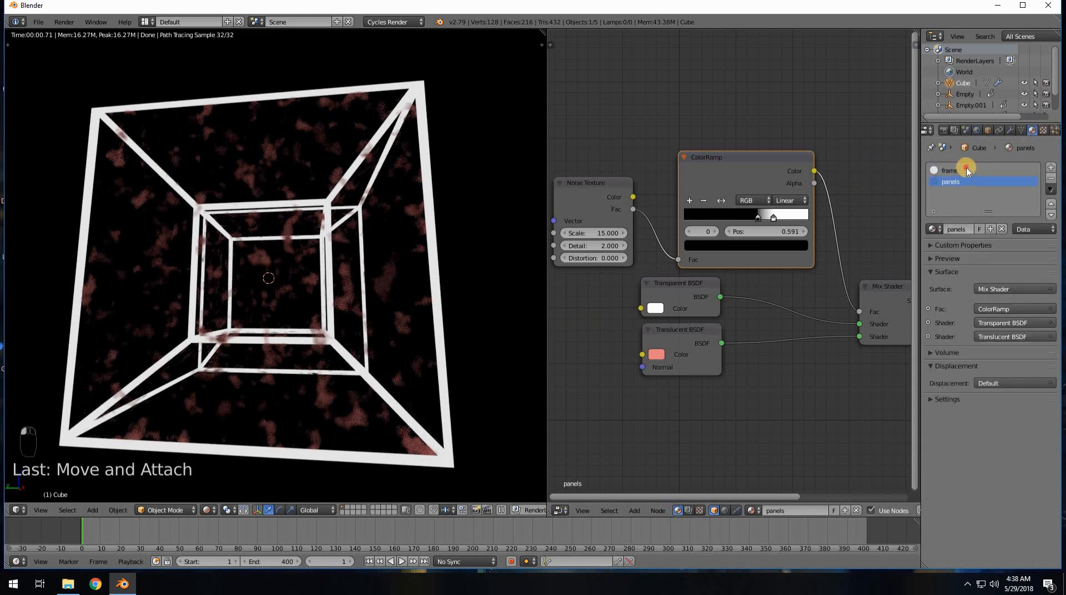
left_click(966, 170)
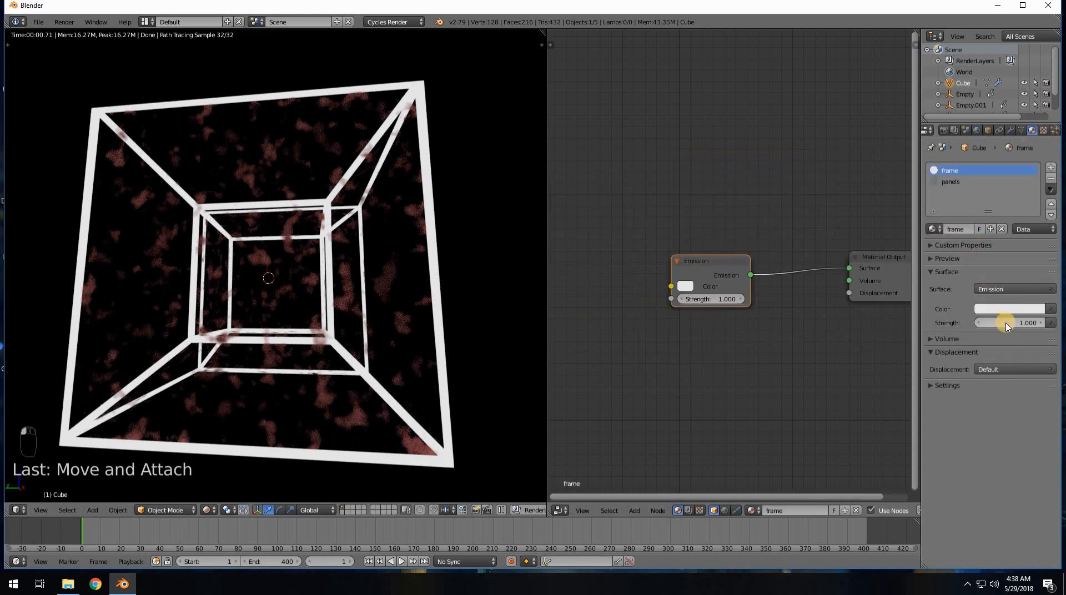
left_click(982, 324)
type(".25")
key("Return")
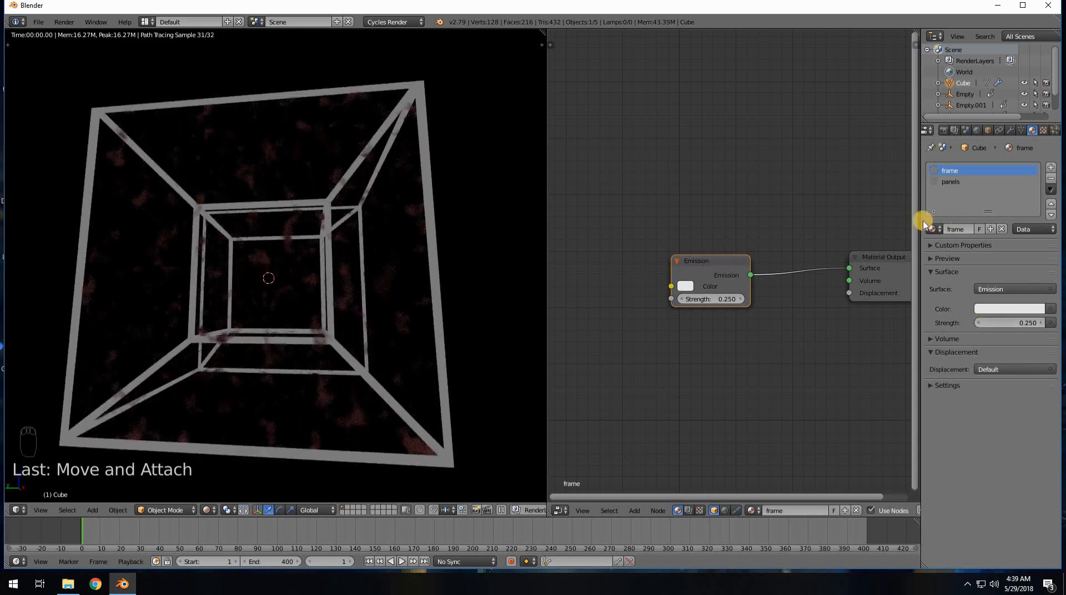
scroll(757, 322, "down", 2)
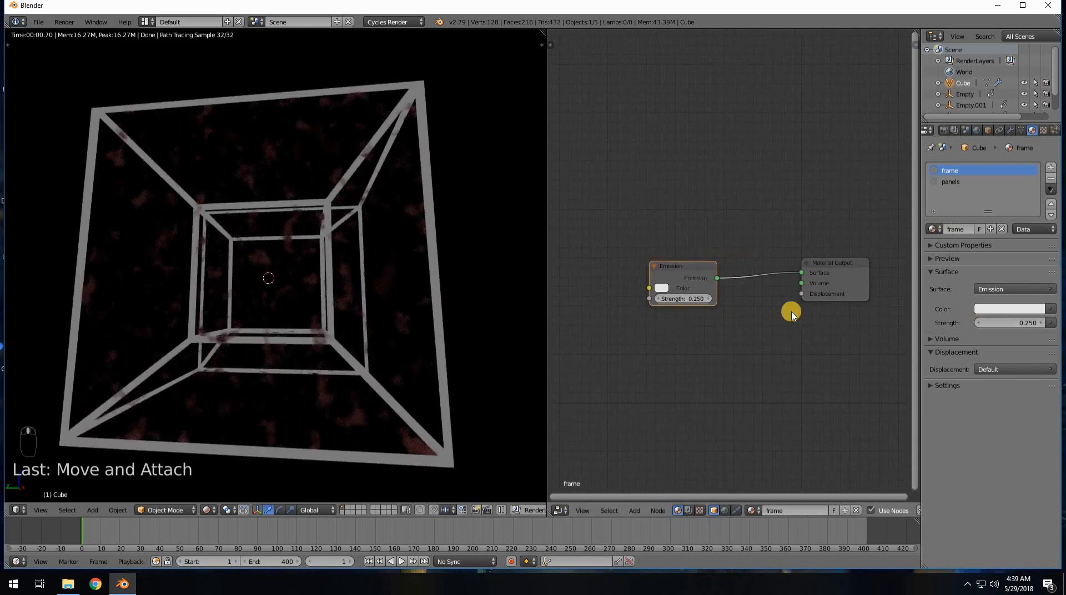
middle_click_drag(688, 321, 716, 289)
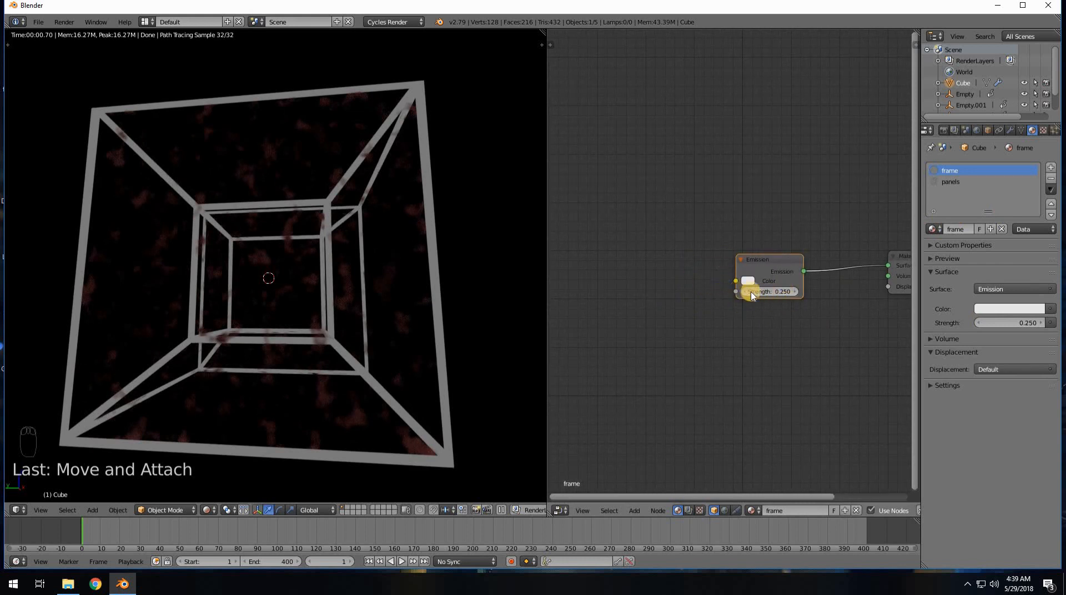
middle_click_drag(465, 289, 381, 305)
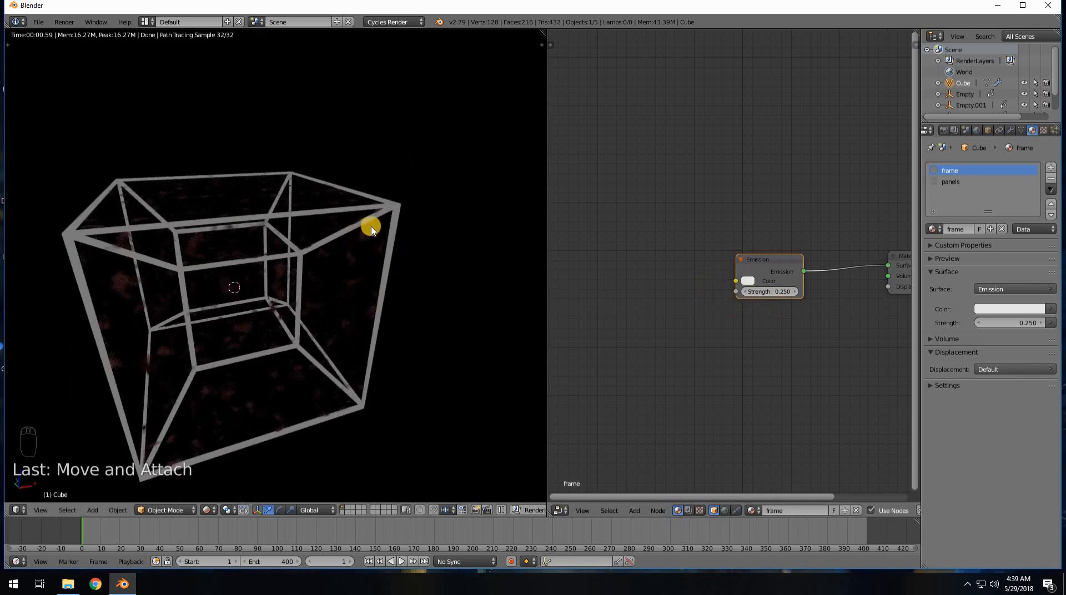
middle_click_drag(297, 286, 657, 283)
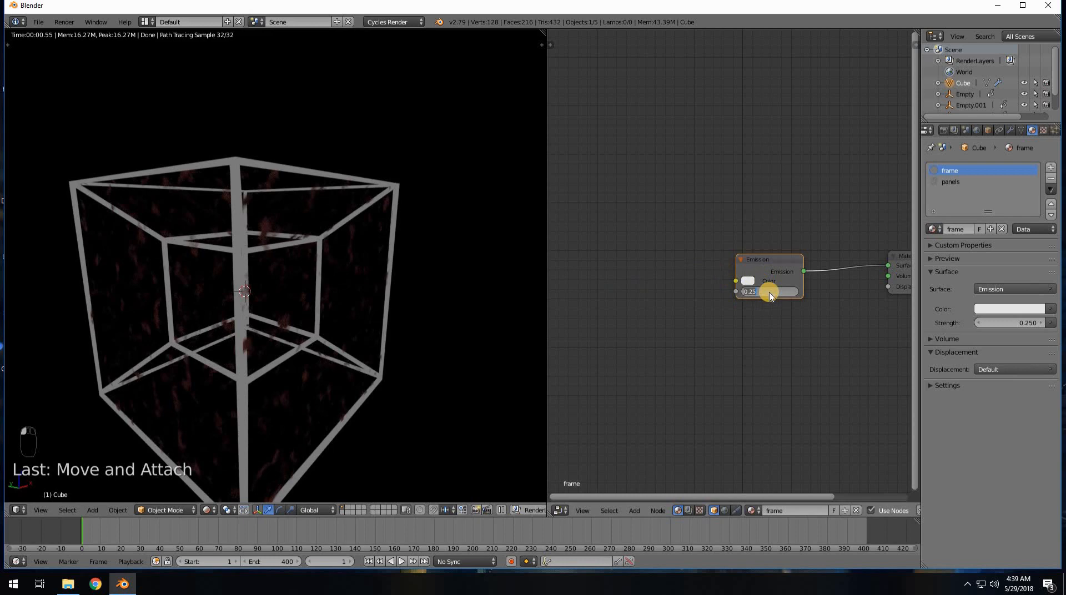
Step: Set the frame material's emission strength to 1 and play the cube animation briefly to preview it
type("1")
key("Return")
scroll(495, 304, "down", 3)
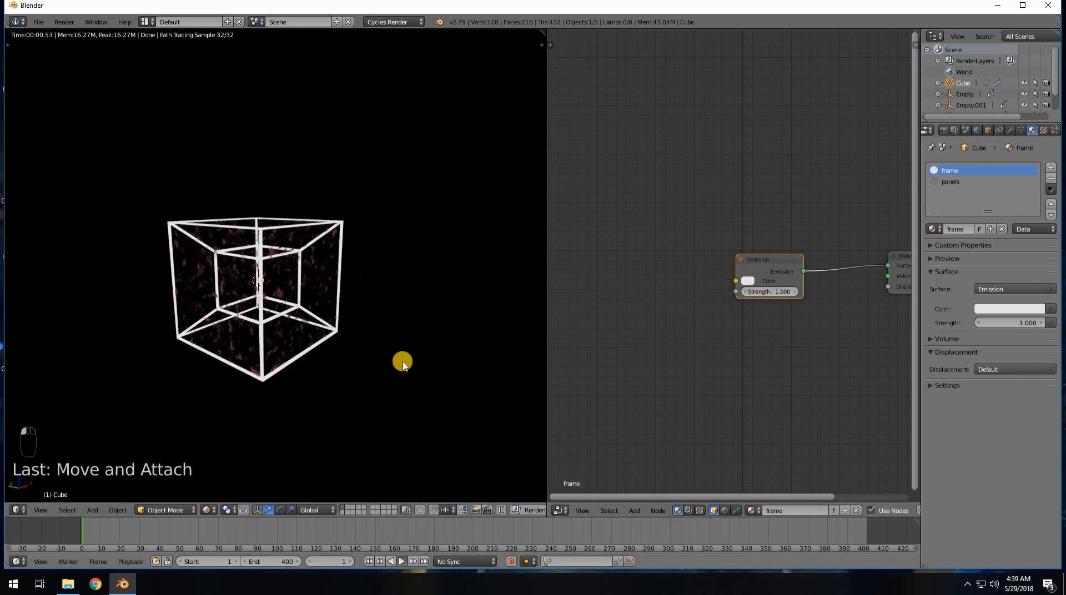
key("alt+a")
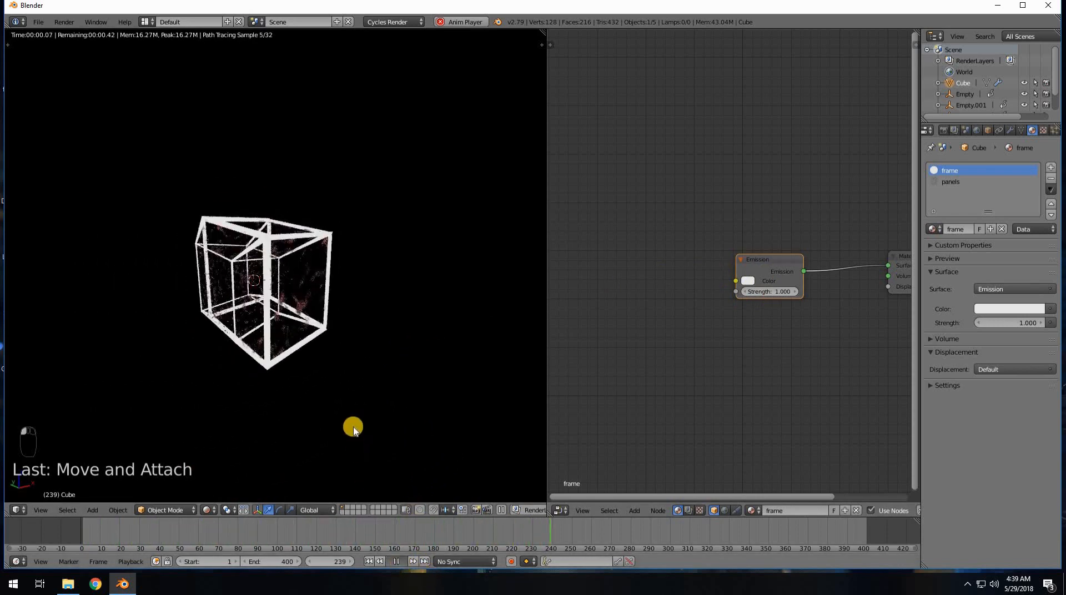
key("Escape")
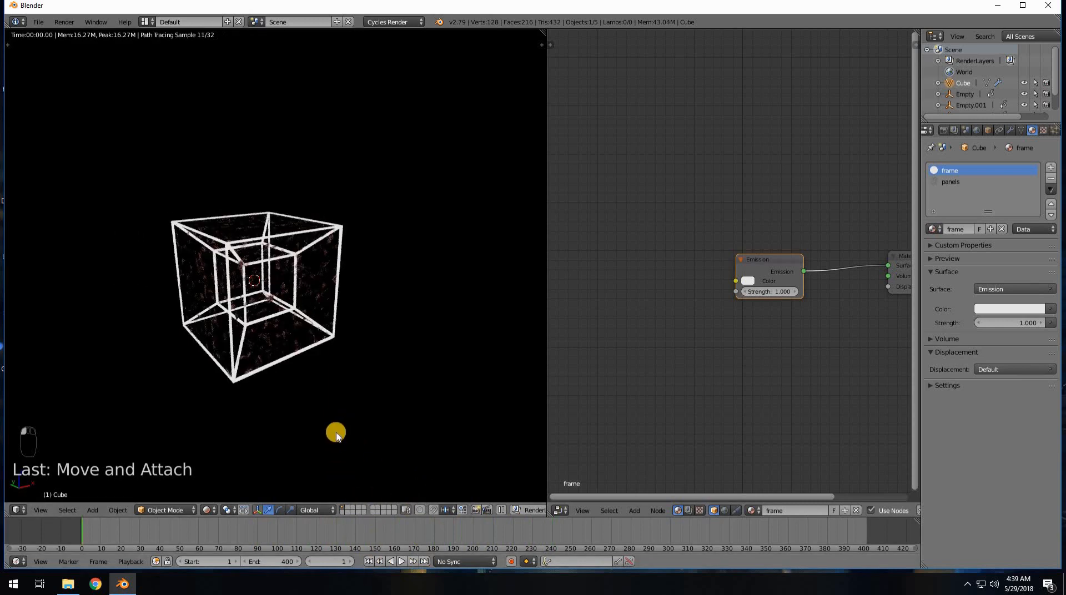
Step: Examine the rendered cube from several angles, then start the animation playback while looking straight through one of its faces
scroll(300, 429, "up", 3)
scroll(283, 426, "down", 1)
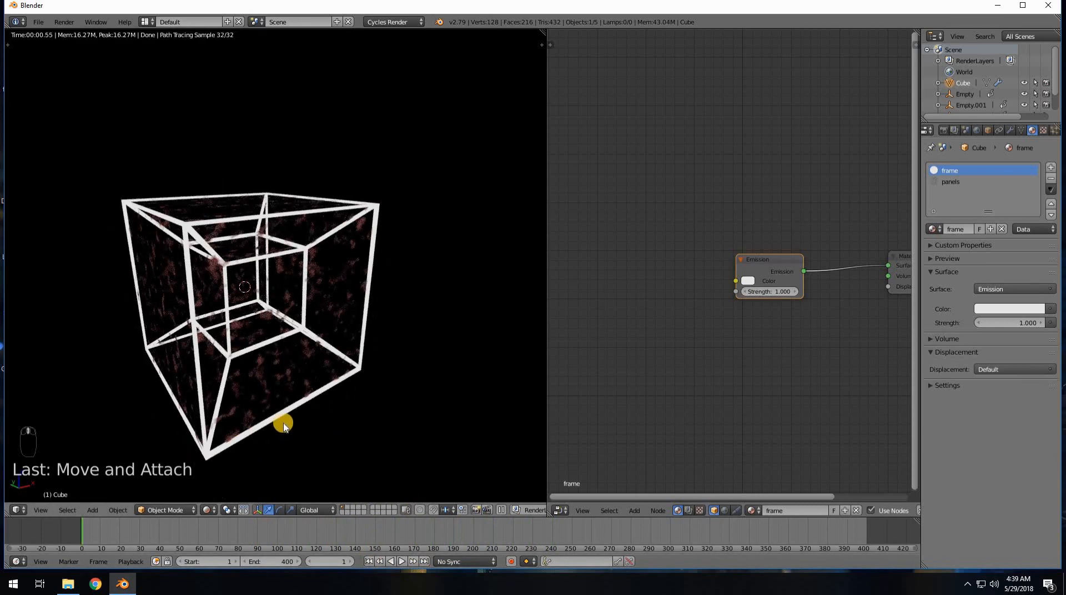
mouse_move(293, 429)
middle_mouse_down()
mouse_move(285, 200)
mouse_move(257, 206)
mouse_move(245, 254)
mouse_move(249, 246)
mouse_move(254, 265)
mouse_move(255, 185)
middle_mouse_up()
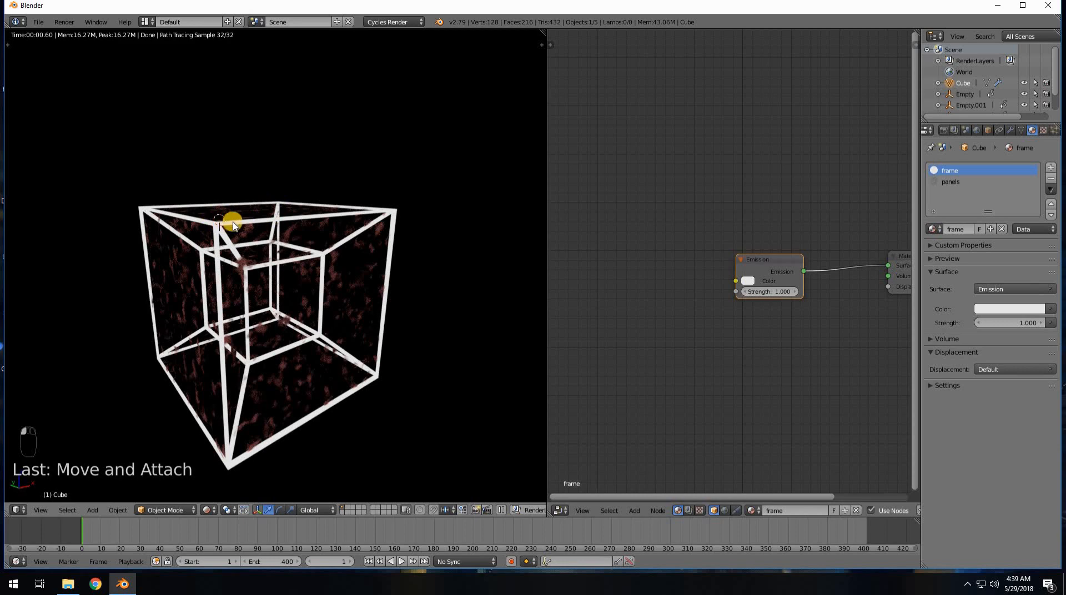
middle_click_drag(234, 224, 270, 281)
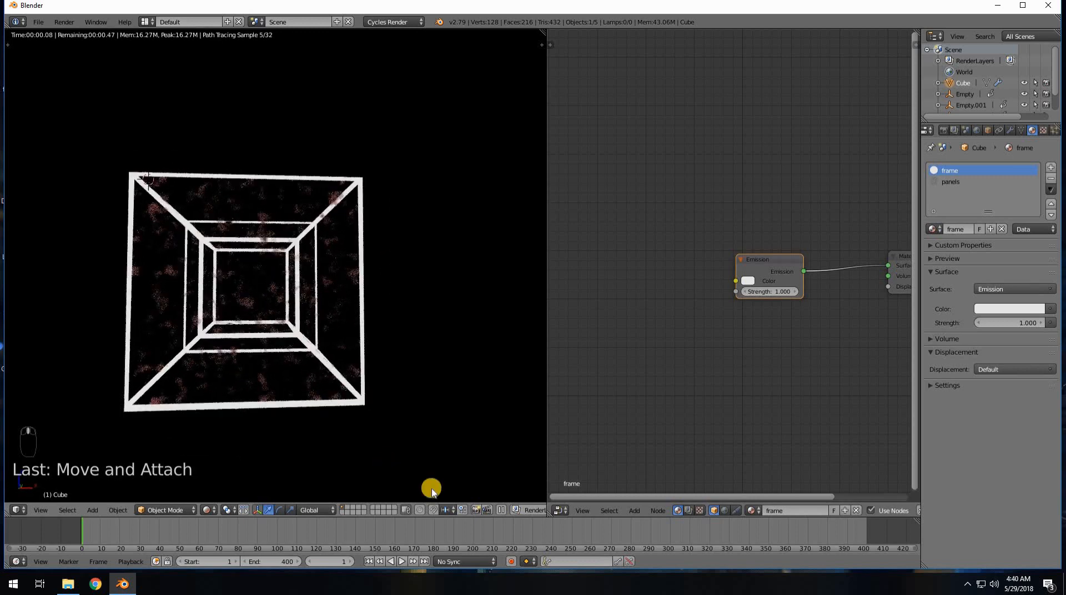
left_click(402, 562)
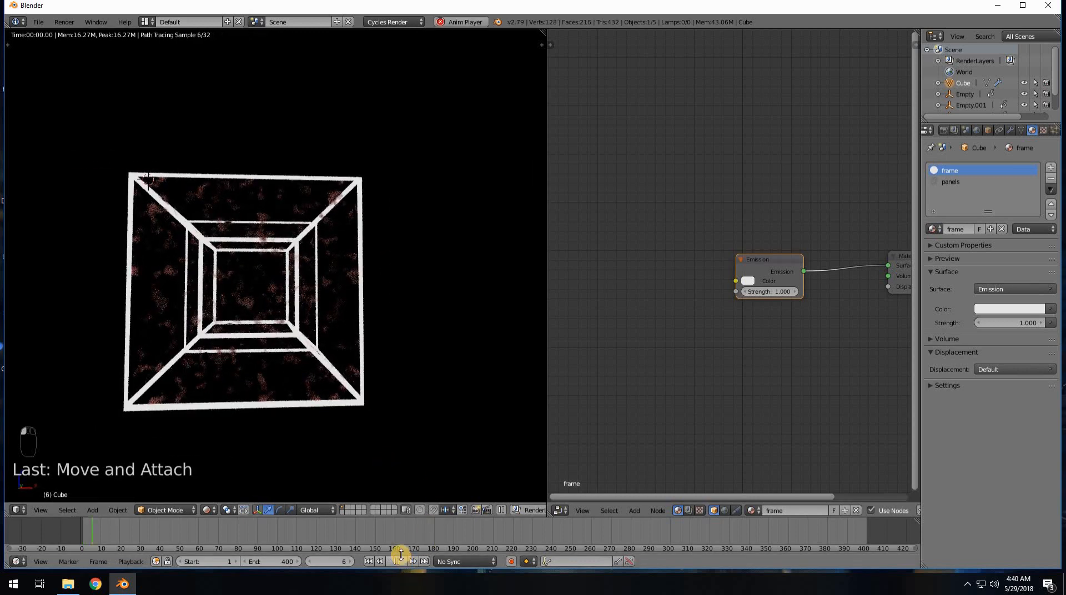